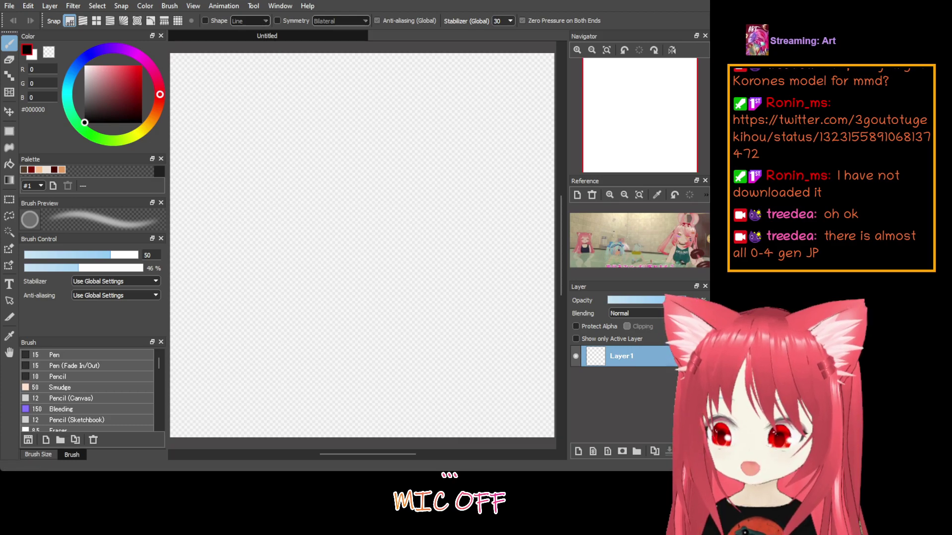
# With the Pencil brush at size 6, sketch a large round pumpkin body and a smaller head circle above it
pyautogui.click(95, 378)
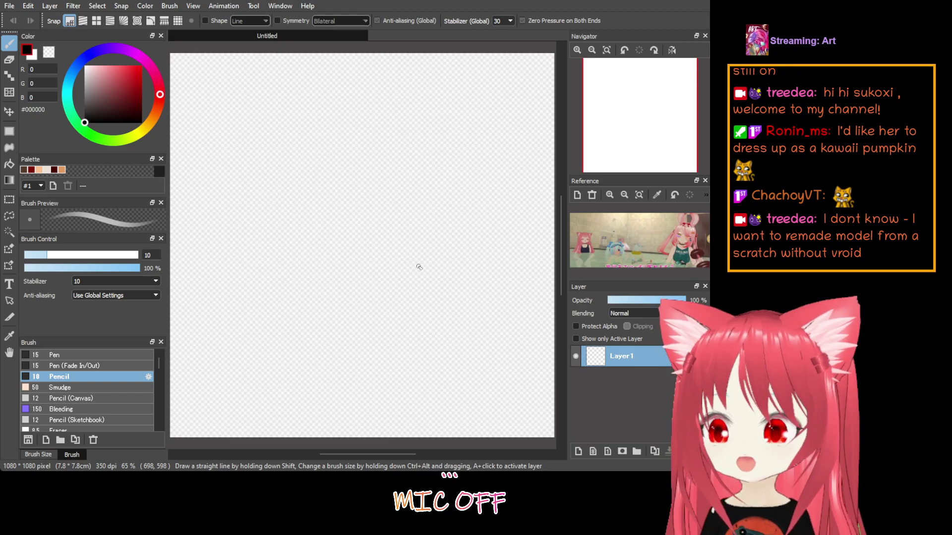
pyautogui.click(38, 255)
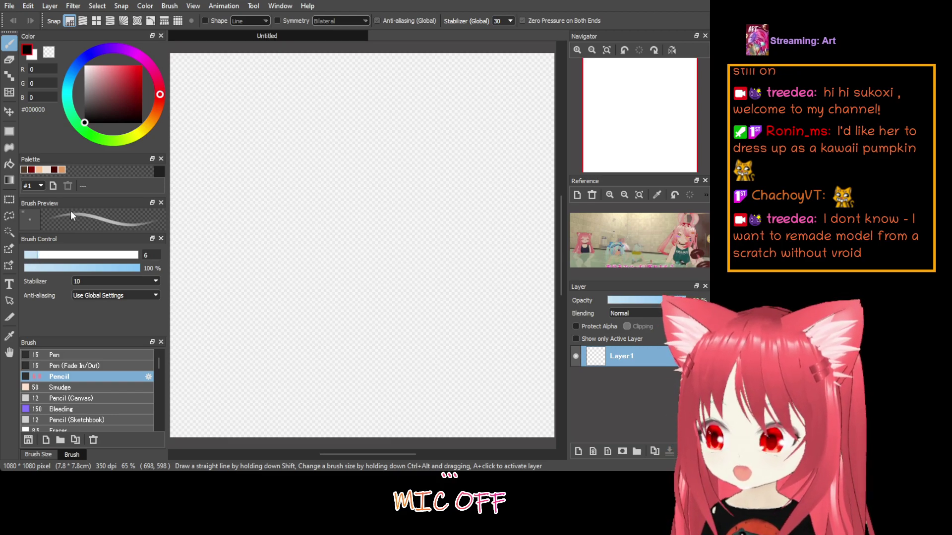
pyautogui.moveTo(402, 171)
pyautogui.mouseDown()
pyautogui.moveTo(380, 167)
pyautogui.moveTo(335, 187)
pyautogui.moveTo(276, 268)
pyautogui.mouseUp()
pyautogui.moveTo(320, 196)
pyautogui.mouseDown()
pyautogui.moveTo(441, 189)
pyautogui.moveTo(476, 233)
pyautogui.moveTo(332, 355)
pyautogui.moveTo(277, 328)
pyautogui.moveTo(349, 355)
pyautogui.mouseUp()
pyautogui.moveTo(277, 323)
pyautogui.mouseDown()
pyautogui.moveTo(290, 213)
pyautogui.moveTo(415, 178)
pyautogui.moveTo(507, 269)
pyautogui.moveTo(414, 357)
pyautogui.moveTo(263, 306)
pyautogui.moveTo(349, 172)
pyautogui.moveTo(260, 302)
pyautogui.moveTo(358, 357)
pyautogui.moveTo(473, 319)
pyautogui.moveTo(460, 196)
pyautogui.moveTo(315, 181)
pyautogui.moveTo(255, 234)
pyautogui.mouseUp()
pyautogui.moveTo(345, 180)
pyautogui.mouseDown()
pyautogui.moveTo(351, 166)
pyautogui.moveTo(362, 177)
pyautogui.moveTo(328, 161)
pyautogui.moveTo(374, 191)
pyautogui.moveTo(393, 152)
pyautogui.moveTo(389, 164)
pyautogui.moveTo(319, 155)
pyautogui.moveTo(312, 128)
pyautogui.moveTo(354, 96)
pyautogui.moveTo(402, 132)
pyautogui.mouseUp()
pyautogui.moveTo(347, 93)
pyautogui.mouseDown()
pyautogui.moveTo(327, 175)
pyautogui.moveTo(312, 141)
pyautogui.moveTo(371, 96)
pyautogui.moveTo(381, 186)
pyautogui.mouseUp()
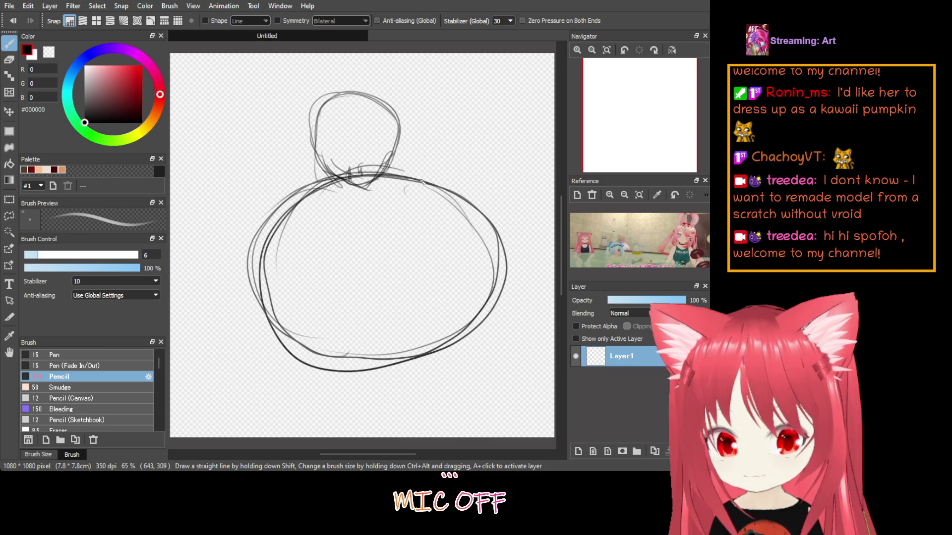
# Sketch the raised left-side arm with its open hand and the first lines of the opposite arm on the body's upper edge
pyautogui.moveTo(435, 165)
pyautogui.mouseDown()
pyautogui.moveTo(431, 195)
pyautogui.moveTo(441, 202)
pyautogui.moveTo(428, 196)
pyautogui.mouseUp()
pyautogui.moveTo(285, 190)
pyautogui.mouseDown()
pyautogui.moveTo(305, 211)
pyautogui.moveTo(295, 204)
pyautogui.mouseUp()
pyautogui.moveTo(265, 196)
pyautogui.mouseDown()
pyautogui.moveTo(296, 224)
pyautogui.moveTo(298, 211)
pyautogui.mouseUp()
pyautogui.moveTo(283, 167)
pyautogui.mouseDown()
pyautogui.moveTo(290, 191)
pyautogui.moveTo(283, 185)
pyautogui.mouseUp()
pyautogui.moveTo(278, 170)
pyautogui.mouseDown()
pyautogui.moveTo(275, 187)
pyautogui.moveTo(264, 181)
pyautogui.moveTo(267, 199)
pyautogui.mouseUp()
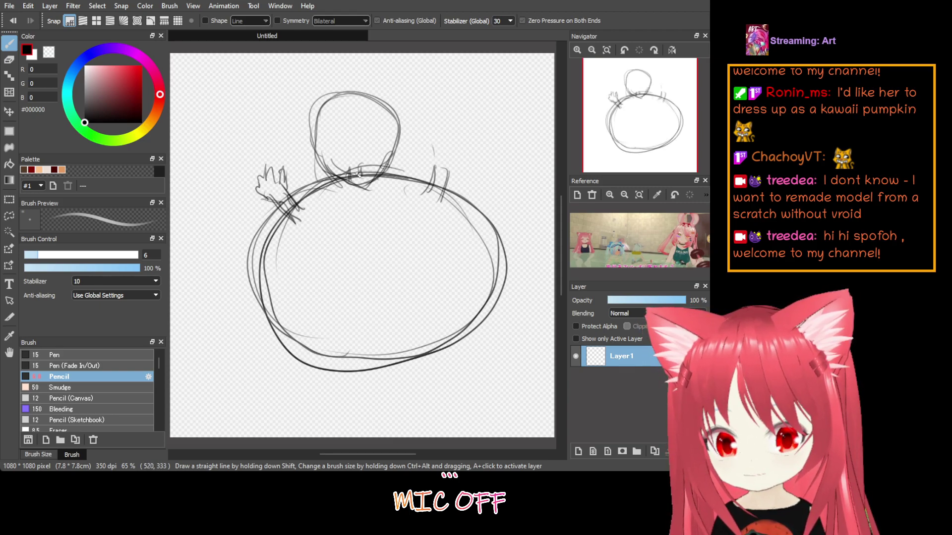
# Sketch the face, hair and floppy ears on the head, and add sleeve cuffs and the second raised hand
pyautogui.moveTo(357, 173)
pyautogui.mouseDown()
pyautogui.moveTo(369, 169)
pyautogui.moveTo(332, 140)
pyautogui.moveTo(343, 145)
pyautogui.mouseUp()
pyautogui.moveTo(362, 138)
pyautogui.mouseDown()
pyautogui.moveTo(357, 107)
pyautogui.moveTo(346, 121)
pyautogui.moveTo(361, 102)
pyautogui.moveTo(339, 126)
pyautogui.moveTo(340, 111)
pyautogui.moveTo(331, 115)
pyautogui.moveTo(317, 167)
pyautogui.moveTo(337, 99)
pyautogui.moveTo(319, 168)
pyautogui.moveTo(341, 99)
pyautogui.moveTo(328, 112)
pyautogui.moveTo(363, 100)
pyautogui.moveTo(350, 130)
pyautogui.moveTo(360, 115)
pyautogui.moveTo(342, 119)
pyautogui.moveTo(387, 118)
pyautogui.moveTo(391, 154)
pyautogui.mouseUp()
pyautogui.moveTo(327, 103)
pyautogui.mouseDown()
pyautogui.moveTo(288, 131)
pyautogui.moveTo(308, 137)
pyautogui.moveTo(300, 143)
pyautogui.moveTo(313, 106)
pyautogui.moveTo(285, 147)
pyautogui.moveTo(352, 101)
pyautogui.moveTo(395, 108)
pyautogui.moveTo(376, 103)
pyautogui.moveTo(428, 137)
pyautogui.moveTo(421, 125)
pyautogui.moveTo(404, 127)
pyautogui.moveTo(416, 140)
pyautogui.moveTo(397, 116)
pyautogui.moveTo(407, 163)
pyautogui.moveTo(390, 154)
pyautogui.moveTo(402, 174)
pyautogui.moveTo(398, 165)
pyautogui.moveTo(306, 172)
pyautogui.moveTo(331, 185)
pyautogui.moveTo(278, 220)
pyautogui.moveTo(292, 191)
pyautogui.moveTo(296, 207)
pyautogui.moveTo(281, 218)
pyautogui.moveTo(308, 235)
pyautogui.moveTo(302, 197)
pyautogui.mouseUp()
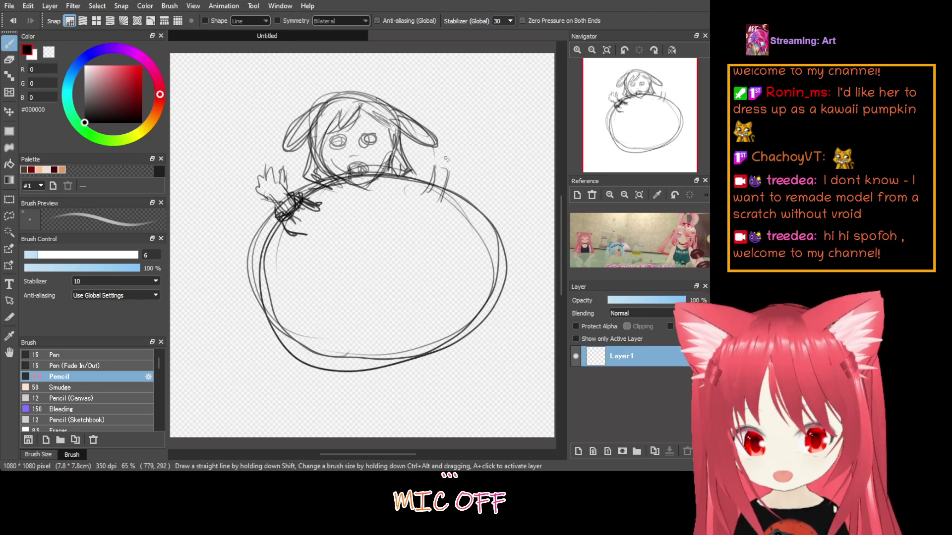
pyautogui.moveTo(427, 159)
pyautogui.mouseDown()
pyautogui.moveTo(458, 147)
pyautogui.moveTo(445, 196)
pyautogui.moveTo(459, 158)
pyautogui.moveTo(447, 144)
pyautogui.moveTo(434, 164)
pyautogui.moveTo(432, 151)
pyautogui.moveTo(425, 192)
pyautogui.moveTo(437, 207)
pyautogui.moveTo(423, 192)
pyautogui.moveTo(429, 181)
pyautogui.moveTo(445, 193)
pyautogui.moveTo(423, 175)
pyautogui.moveTo(446, 183)
pyautogui.moveTo(430, 200)
pyautogui.moveTo(426, 185)
pyautogui.moveTo(418, 191)
pyautogui.moveTo(457, 191)
pyautogui.mouseUp()
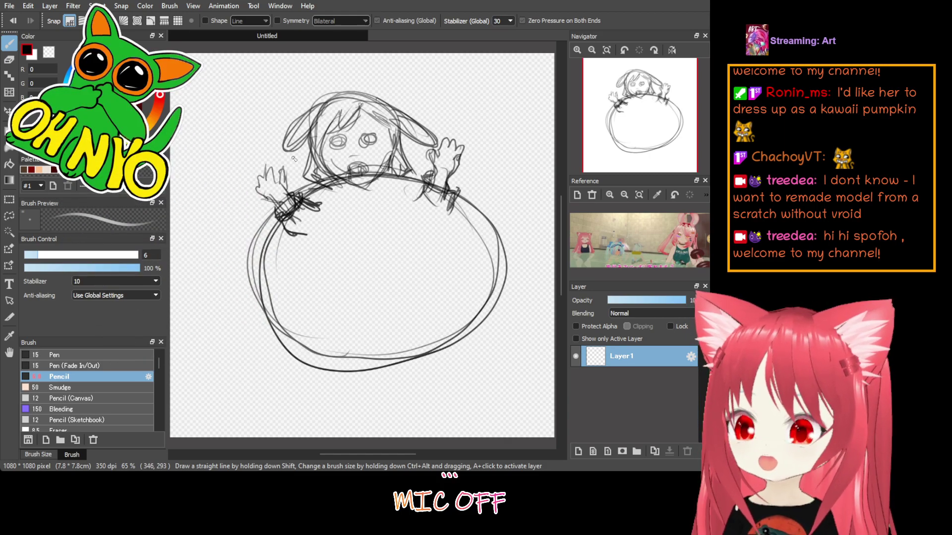
# Erase stray lines around the character's mouth and eyes with the 8.5 Eraser, and redraw the eyes with dark pencil pupils
pyautogui.press('e')
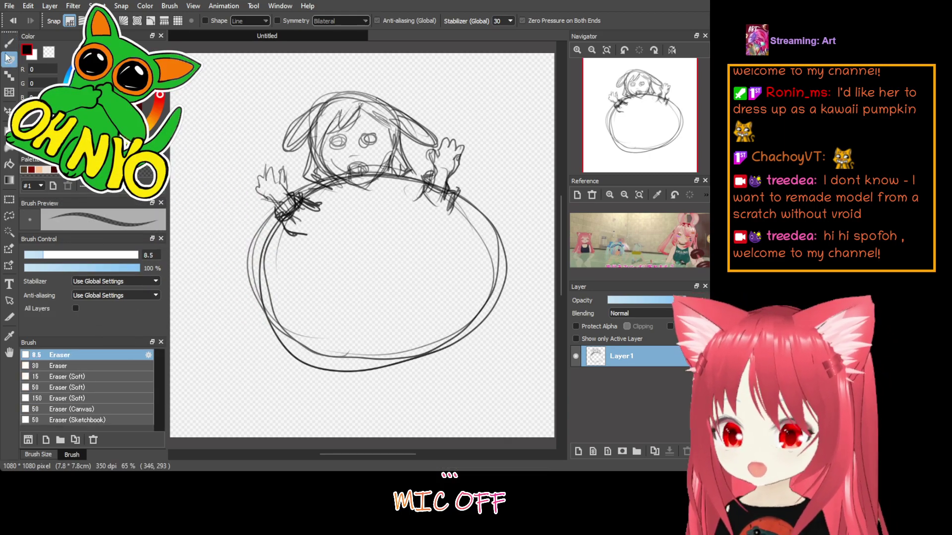
pyautogui.moveTo(342, 175)
pyautogui.mouseDown()
pyautogui.moveTo(344, 179)
pyautogui.moveTo(359, 183)
pyautogui.moveTo(374, 170)
pyautogui.moveTo(357, 164)
pyautogui.mouseUp()
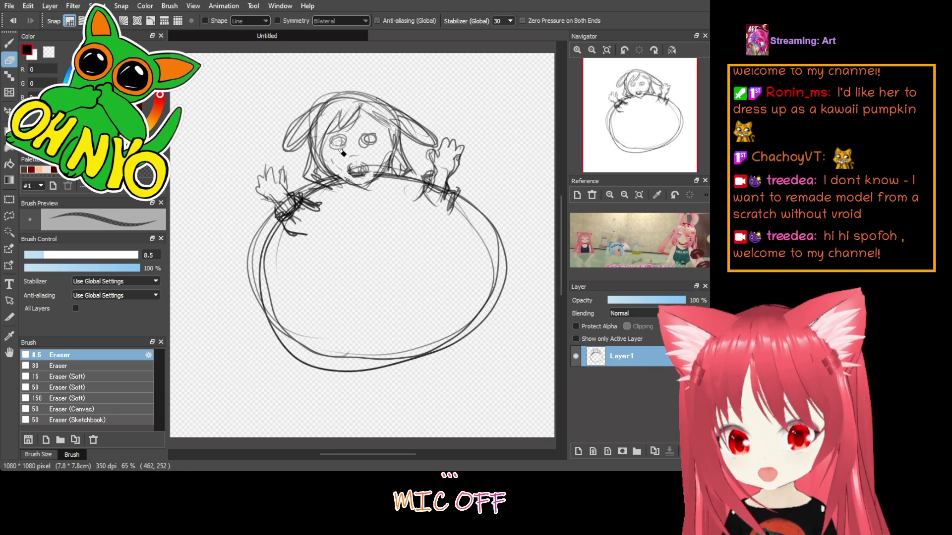
pyautogui.moveTo(366, 141); pyautogui.dragTo(367, 143)
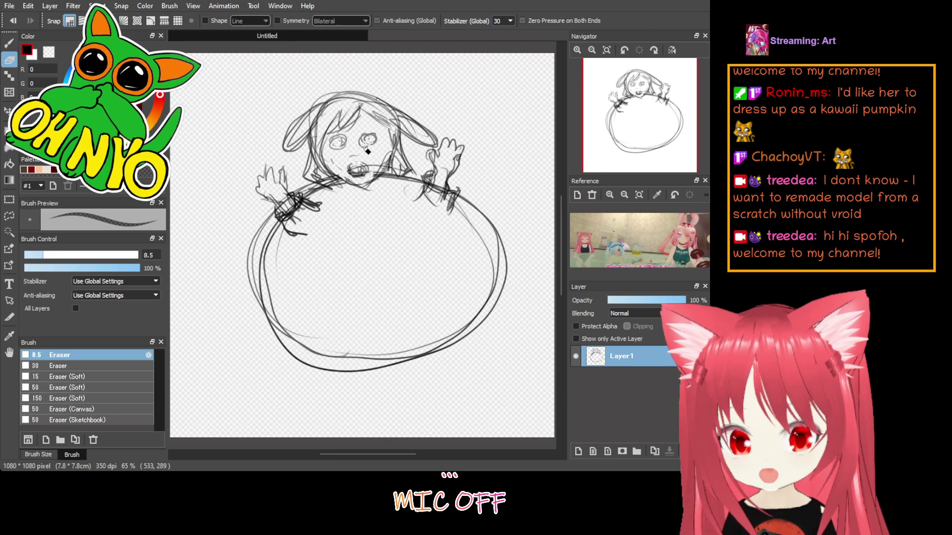
pyautogui.click(10, 43)
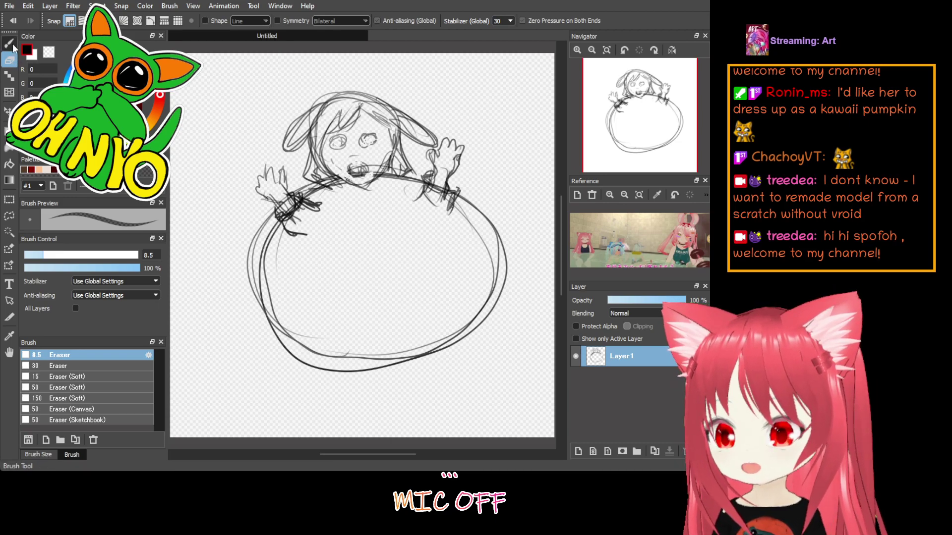
pyautogui.moveTo(336, 145); pyautogui.dragTo(364, 142)
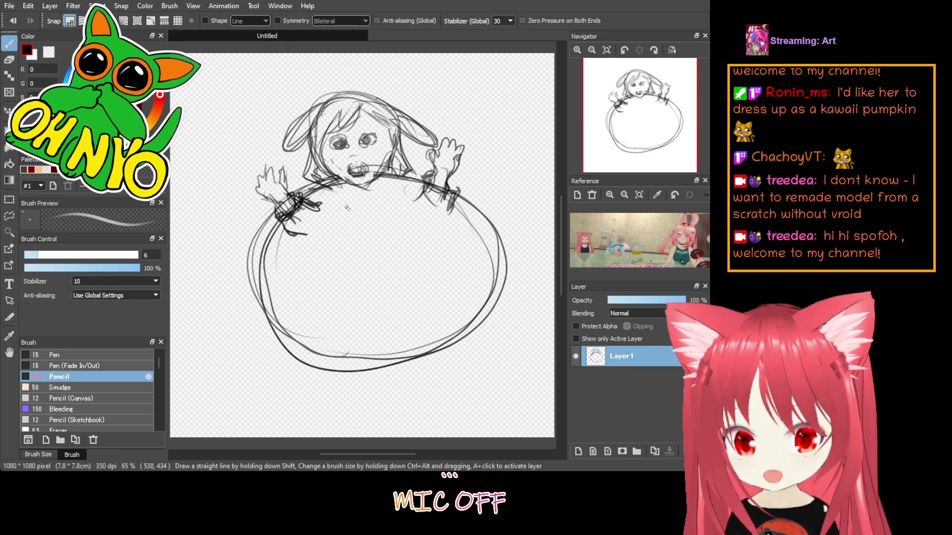
# Draw curved vertical rib lines across the pumpkin body, at its centre and along both sides
pyautogui.moveTo(345, 213)
pyautogui.mouseDown()
pyautogui.moveTo(324, 317)
pyautogui.moveTo(369, 333)
pyautogui.mouseUp()
pyautogui.moveTo(285, 234); pyautogui.dragTo(320, 347)
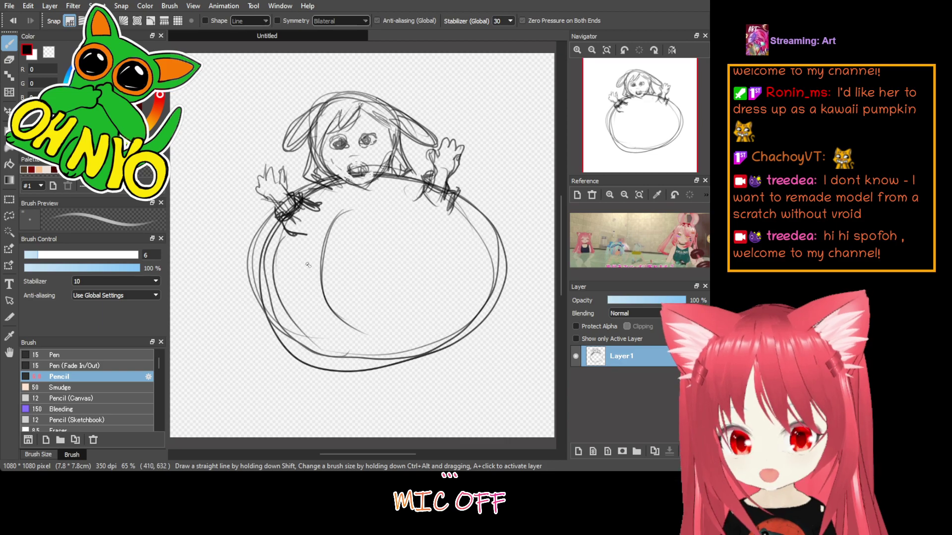
pyautogui.moveTo(273, 260); pyautogui.dragTo(379, 349)
pyautogui.moveTo(380, 200)
pyautogui.mouseDown()
pyautogui.moveTo(379, 323)
pyautogui.moveTo(405, 345)
pyautogui.mouseUp()
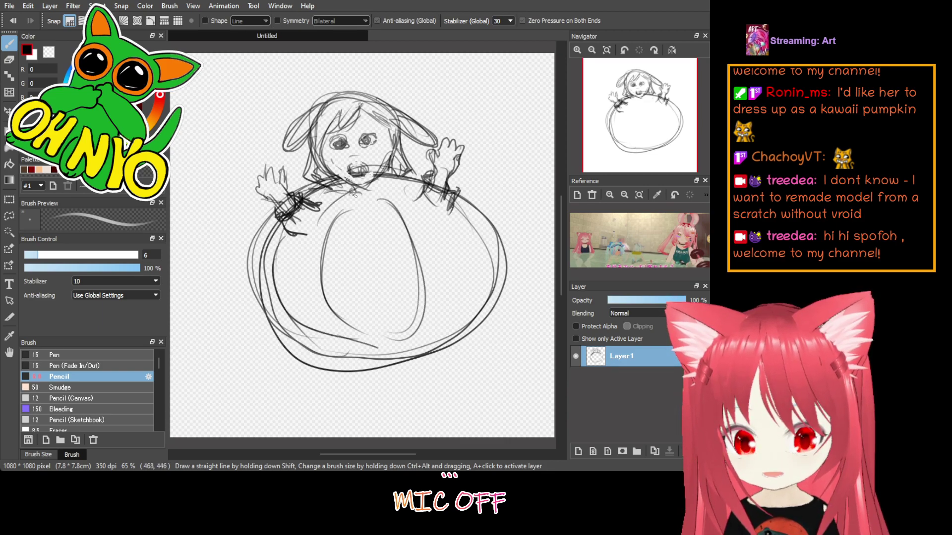
pyautogui.moveTo(343, 204); pyautogui.dragTo(313, 297)
pyautogui.moveTo(332, 223); pyautogui.dragTo(323, 287)
pyautogui.moveTo(458, 217)
pyautogui.mouseDown()
pyautogui.moveTo(477, 317)
pyautogui.moveTo(431, 342)
pyautogui.moveTo(377, 353)
pyautogui.mouseUp()
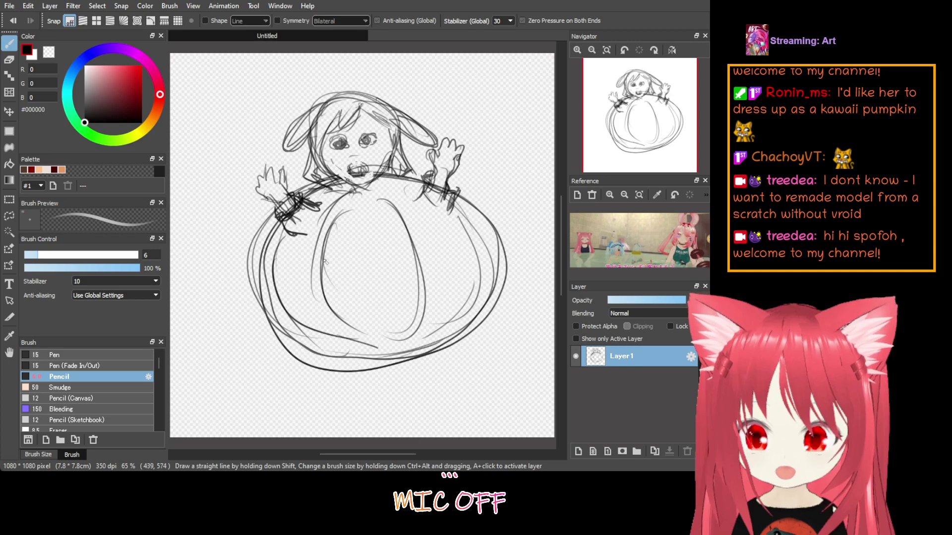
# Draw two large round eyes on the upper half of the pumpkin body and reinforce their outlines
pyautogui.moveTo(314, 254)
pyautogui.mouseDown()
pyautogui.moveTo(357, 255)
pyautogui.moveTo(318, 271)
pyautogui.moveTo(342, 232)
pyautogui.mouseUp()
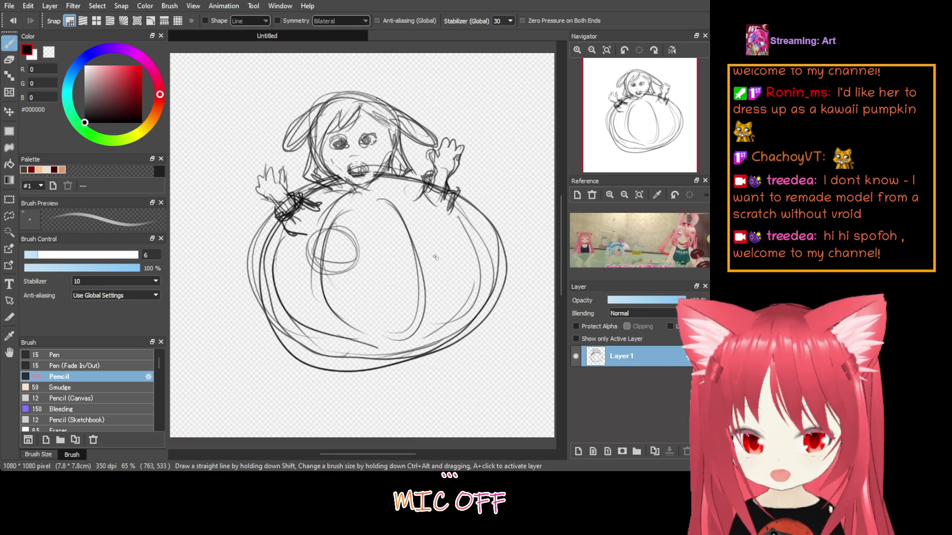
pyautogui.moveTo(436, 258)
pyautogui.mouseDown()
pyautogui.moveTo(406, 221)
pyautogui.moveTo(396, 240)
pyautogui.moveTo(399, 229)
pyautogui.mouseUp()
pyautogui.moveTo(325, 262)
pyautogui.mouseDown()
pyautogui.moveTo(349, 233)
pyautogui.moveTo(332, 261)
pyautogui.moveTo(347, 241)
pyautogui.mouseUp()
pyautogui.moveTo(404, 222); pyautogui.dragTo(430, 226)
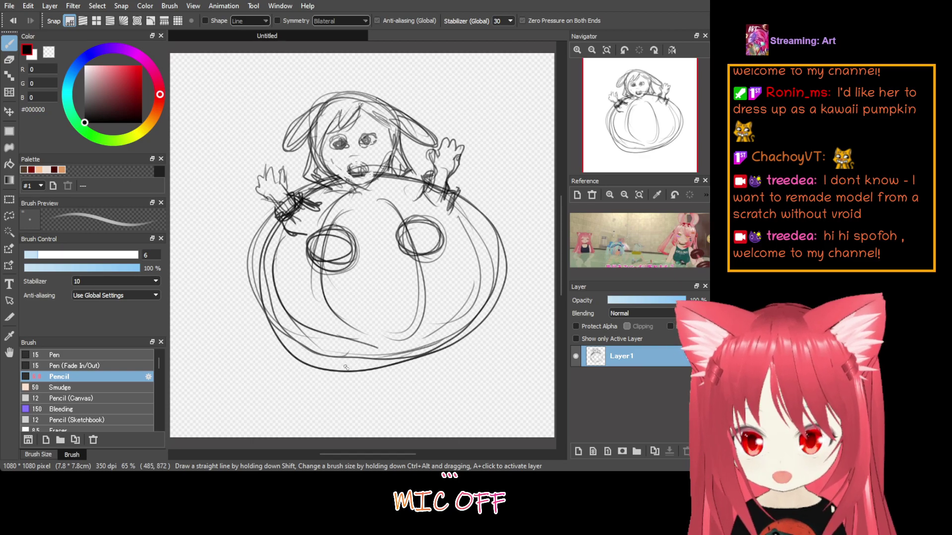
# Sketch two short legs with shoes beneath the pumpkin body
pyautogui.moveTo(325, 354)
pyautogui.mouseDown()
pyautogui.moveTo(442, 353)
pyautogui.moveTo(411, 356)
pyautogui.mouseUp()
pyautogui.moveTo(339, 393); pyautogui.dragTo(342, 357)
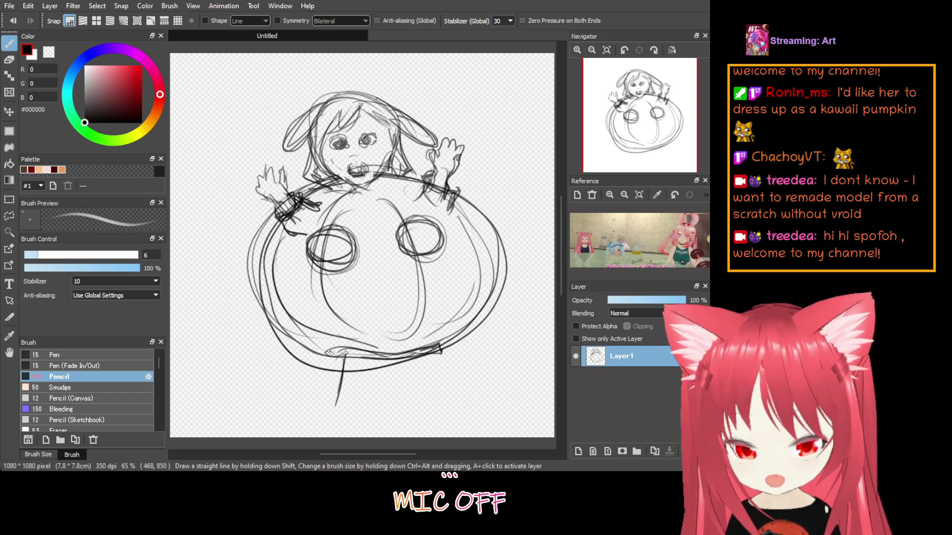
pyautogui.moveTo(330, 353)
pyautogui.mouseDown()
pyautogui.moveTo(333, 388)
pyautogui.moveTo(325, 355)
pyautogui.moveTo(340, 354)
pyautogui.moveTo(347, 395)
pyautogui.moveTo(329, 424)
pyautogui.moveTo(324, 398)
pyautogui.moveTo(322, 422)
pyautogui.moveTo(342, 388)
pyautogui.moveTo(320, 416)
pyautogui.moveTo(343, 364)
pyautogui.moveTo(345, 374)
pyautogui.moveTo(343, 352)
pyautogui.moveTo(352, 400)
pyautogui.moveTo(317, 423)
pyautogui.moveTo(332, 377)
pyautogui.moveTo(356, 347)
pyautogui.mouseUp()
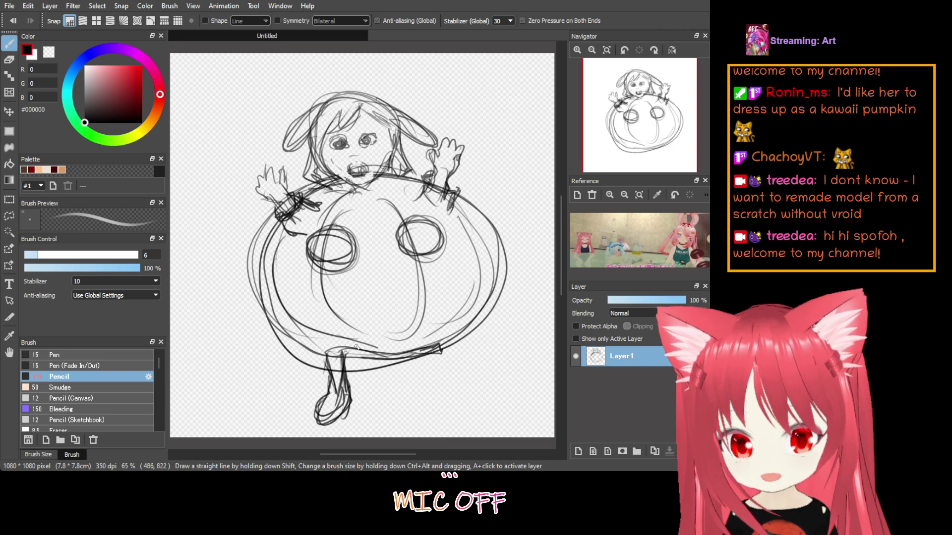
pyautogui.moveTo(427, 349)
pyautogui.mouseDown()
pyautogui.moveTo(428, 392)
pyautogui.moveTo(435, 386)
pyautogui.moveTo(410, 392)
pyautogui.moveTo(447, 416)
pyautogui.mouseUp()
pyautogui.moveTo(421, 384)
pyautogui.mouseDown()
pyautogui.moveTo(456, 397)
pyautogui.moveTo(425, 402)
pyautogui.moveTo(461, 404)
pyautogui.moveTo(420, 405)
pyautogui.mouseUp()
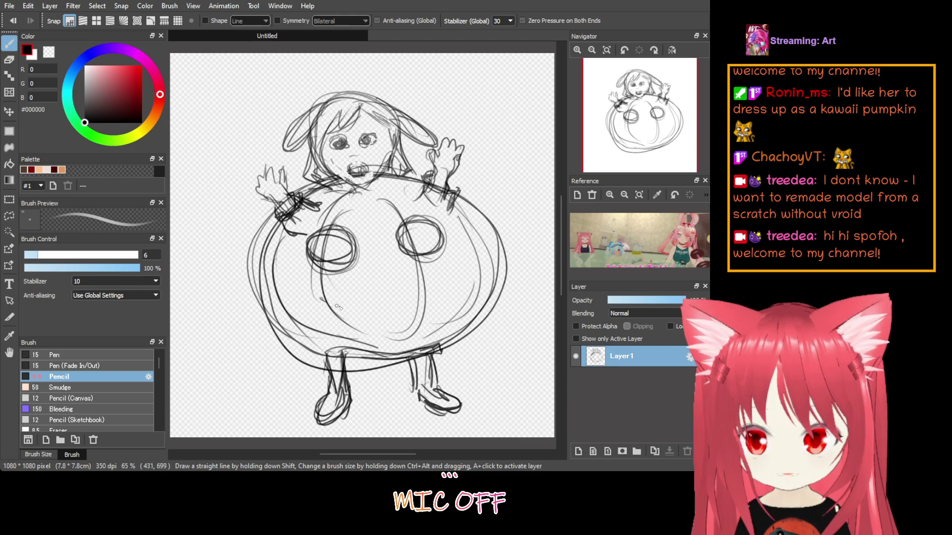
# Draw a wide curved smile across the lower part of the pumpkin body
pyautogui.moveTo(322, 301)
pyautogui.mouseDown()
pyautogui.moveTo(355, 311)
pyautogui.moveTo(430, 303)
pyautogui.mouseUp()
pyautogui.moveTo(367, 313)
pyautogui.mouseDown()
pyautogui.moveTo(450, 297)
pyautogui.moveTo(414, 331)
pyautogui.moveTo(355, 339)
pyautogui.moveTo(317, 298)
pyautogui.mouseUp()
pyautogui.moveTo(452, 299)
pyautogui.mouseDown()
pyautogui.moveTo(335, 318)
pyautogui.moveTo(407, 340)
pyautogui.mouseUp()
pyautogui.moveTo(426, 318); pyautogui.dragTo(328, 325)
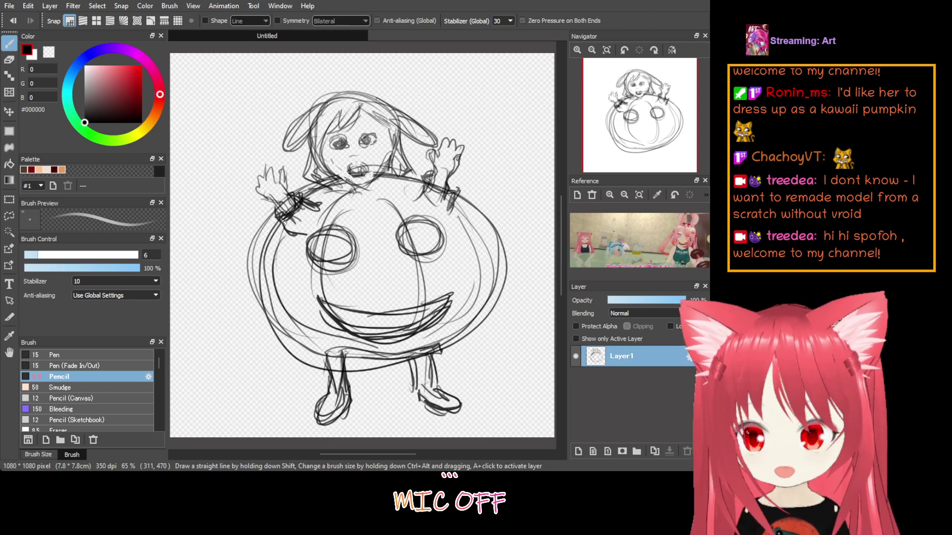
# Darken the inner side contours of the pumpkin body and the lines beneath the left-side sleeve cuff
pyautogui.moveTo(284, 223)
pyautogui.mouseDown()
pyautogui.moveTo(267, 257)
pyautogui.moveTo(287, 320)
pyautogui.moveTo(270, 251)
pyautogui.moveTo(280, 332)
pyautogui.moveTo(325, 357)
pyautogui.mouseUp()
pyautogui.moveTo(454, 201); pyautogui.dragTo(482, 300)
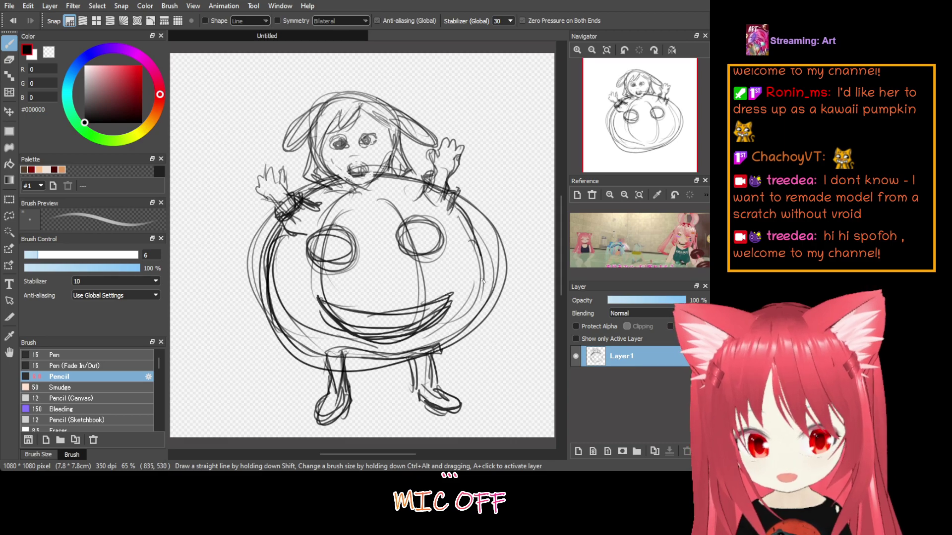
pyautogui.moveTo(483, 258)
pyautogui.mouseDown()
pyautogui.moveTo(446, 340)
pyautogui.moveTo(481, 263)
pyautogui.moveTo(421, 357)
pyautogui.mouseUp()
pyautogui.moveTo(463, 319)
pyautogui.mouseDown()
pyautogui.moveTo(399, 364)
pyautogui.moveTo(460, 204)
pyautogui.mouseUp()
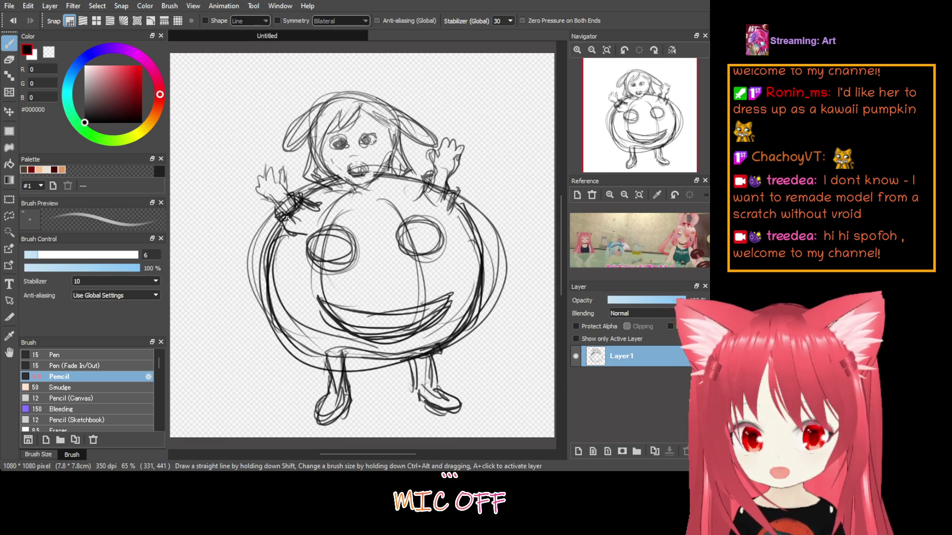
pyautogui.moveTo(286, 218); pyautogui.dragTo(301, 231)
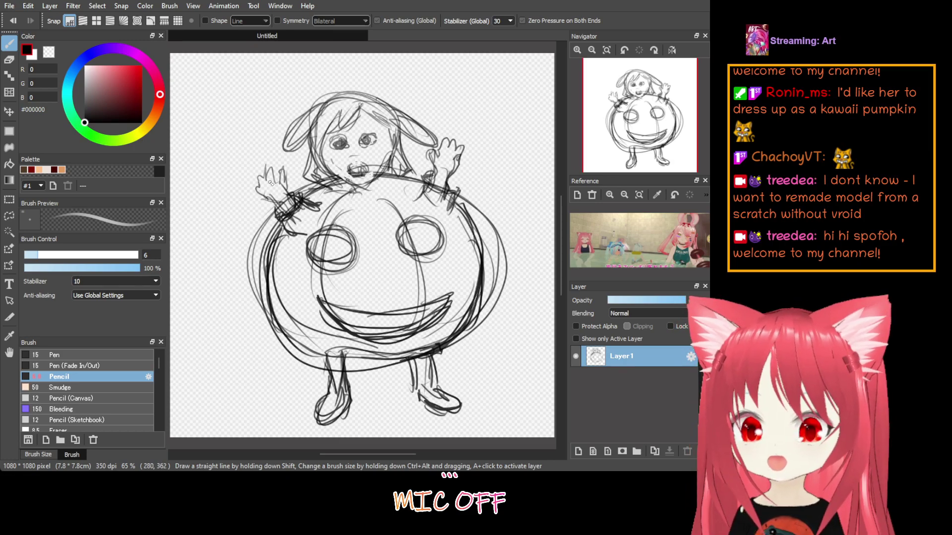
# Set the drawing colour to pink #FF8282 and shade both raised hands
pyautogui.moveTo(100, 82); pyautogui.dragTo(112, 65)
pyautogui.moveTo(268, 169)
pyautogui.mouseDown()
pyautogui.moveTo(285, 206)
pyautogui.moveTo(277, 194)
pyautogui.mouseUp()
pyautogui.moveTo(437, 179)
pyautogui.mouseDown()
pyautogui.moveTo(448, 176)
pyautogui.moveTo(450, 147)
pyautogui.moveTo(449, 164)
pyautogui.moveTo(446, 144)
pyautogui.moveTo(436, 162)
pyautogui.mouseUp()
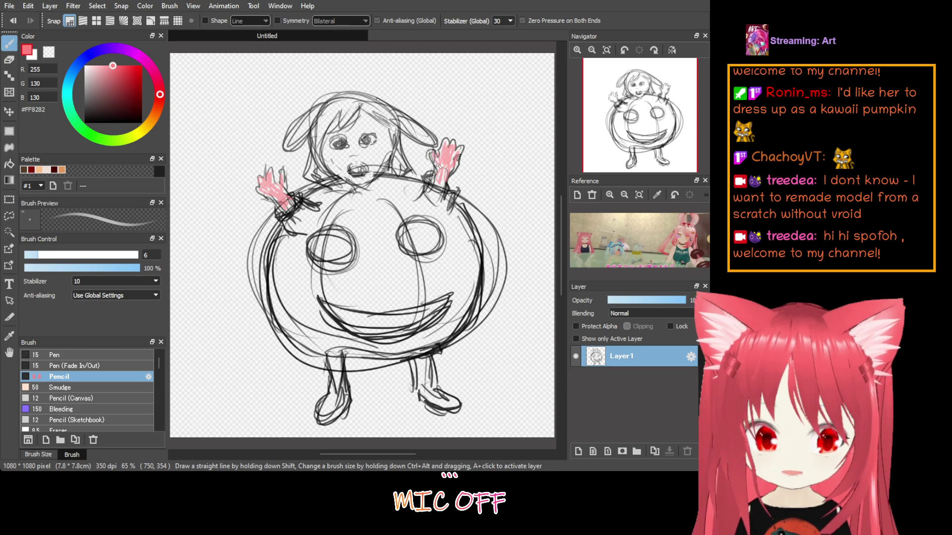
# Shade the upper parts of both pumpkin eyes in pink
pyautogui.moveTo(426, 225)
pyautogui.mouseDown()
pyautogui.moveTo(416, 235)
pyautogui.moveTo(429, 226)
pyautogui.moveTo(410, 224)
pyautogui.moveTo(422, 216)
pyautogui.mouseUp()
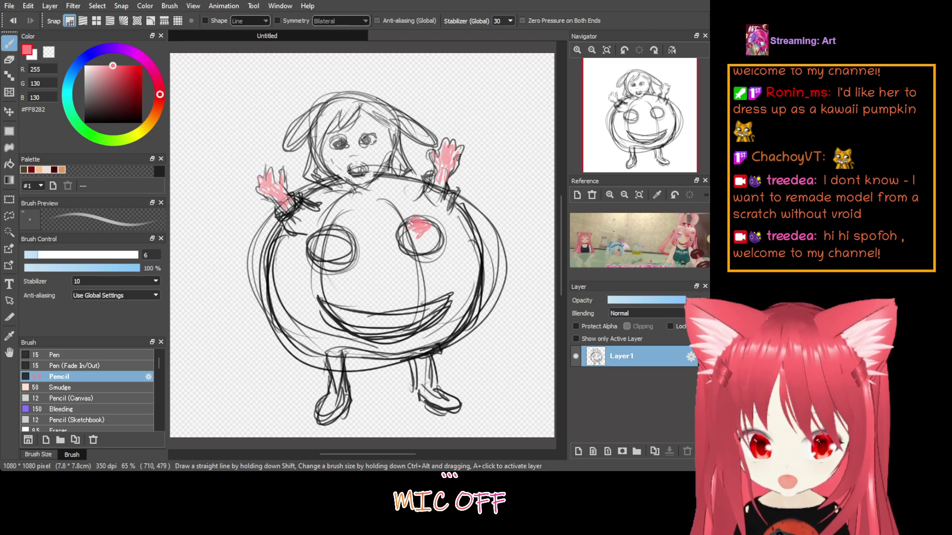
pyautogui.moveTo(323, 239)
pyautogui.mouseDown()
pyautogui.moveTo(332, 233)
pyautogui.moveTo(331, 257)
pyautogui.moveTo(335, 242)
pyautogui.moveTo(347, 238)
pyautogui.moveTo(352, 250)
pyautogui.mouseUp()
pyautogui.moveTo(419, 227); pyautogui.dragTo(403, 242)
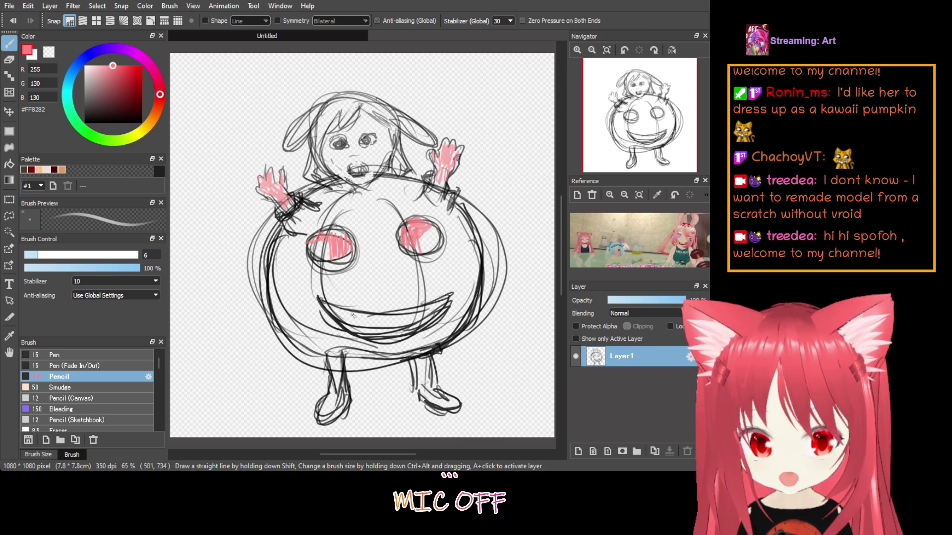
# Shade both legs and the upper part of the pumpkin's smile in pink
pyautogui.moveTo(335, 361)
pyautogui.mouseDown()
pyautogui.moveTo(331, 393)
pyautogui.moveTo(339, 368)
pyautogui.moveTo(340, 378)
pyautogui.mouseUp()
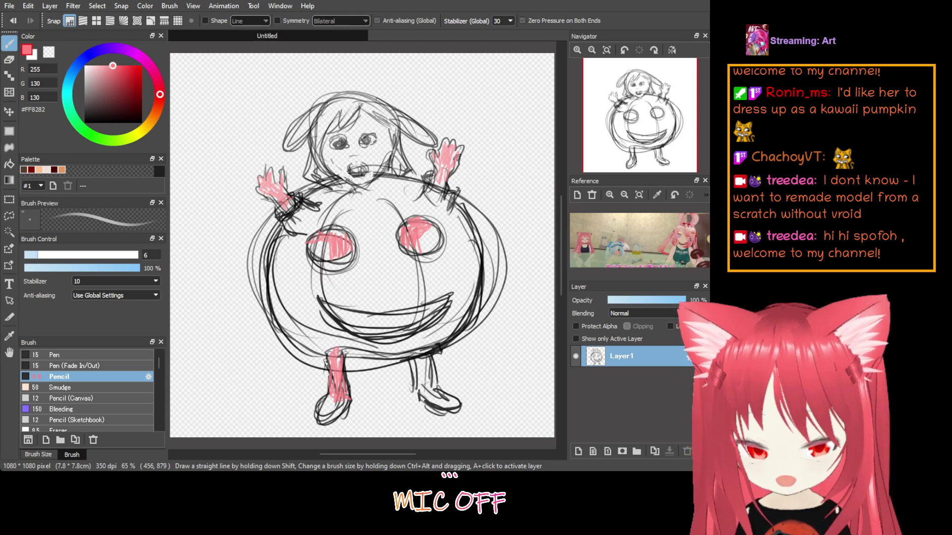
pyautogui.moveTo(419, 361)
pyautogui.mouseDown()
pyautogui.moveTo(416, 389)
pyautogui.moveTo(425, 367)
pyautogui.moveTo(432, 380)
pyautogui.mouseUp()
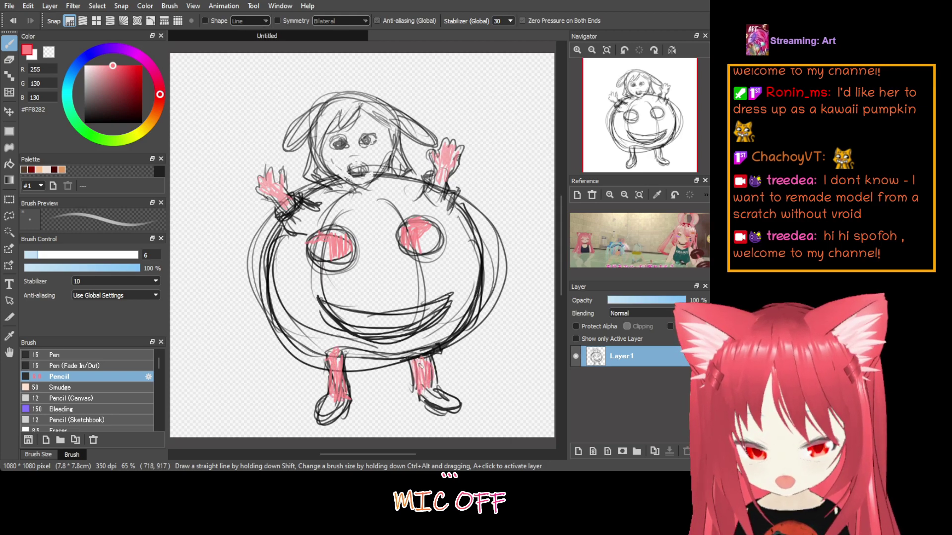
pyautogui.moveTo(350, 316)
pyautogui.mouseDown()
pyautogui.moveTo(342, 321)
pyautogui.moveTo(353, 318)
pyautogui.moveTo(343, 311)
pyautogui.mouseUp()
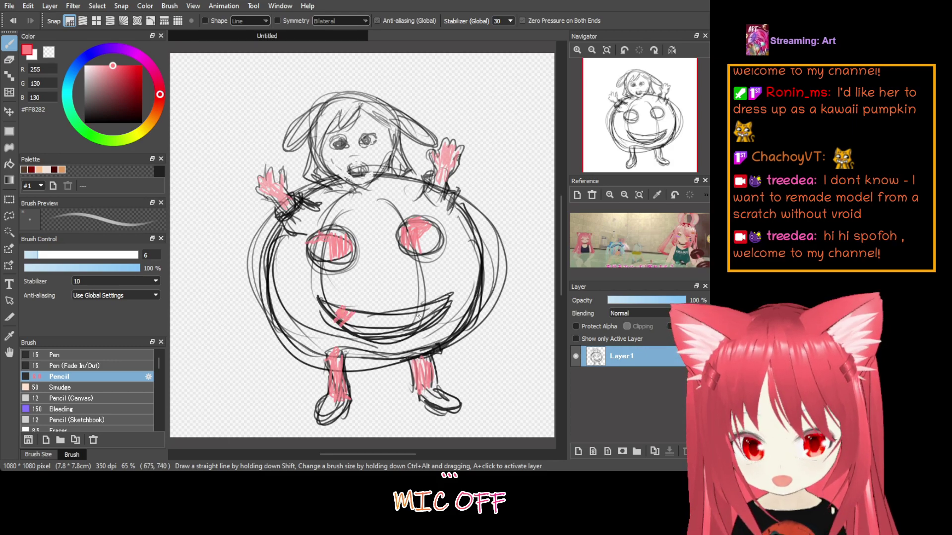
pyautogui.moveTo(417, 313)
pyautogui.mouseDown()
pyautogui.moveTo(426, 318)
pyautogui.moveTo(402, 311)
pyautogui.moveTo(343, 324)
pyautogui.mouseUp()
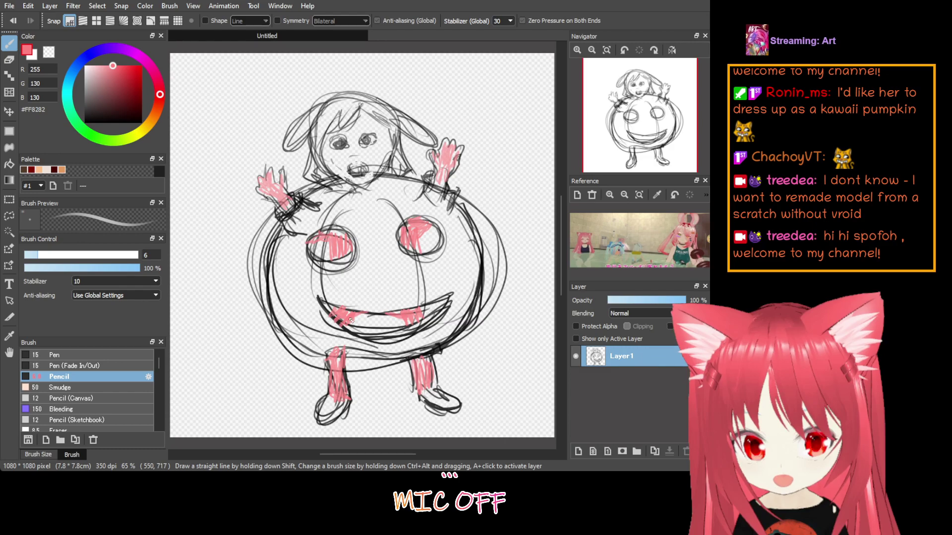
pyautogui.moveTo(368, 315); pyautogui.dragTo(346, 323)
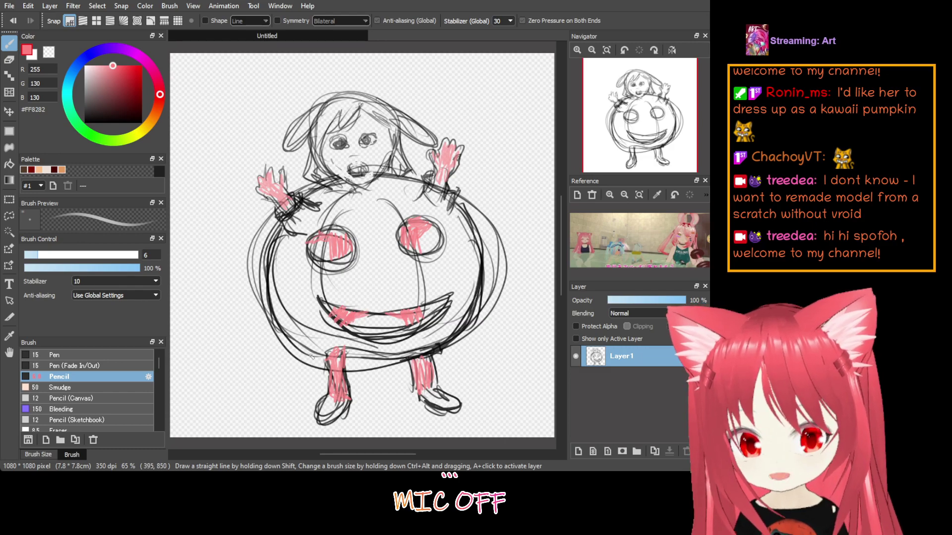
# Set the colour to black #000000 and fill the rest of the pumpkin's smile and the outer lower part of each eye
pyautogui.moveTo(114, 84); pyautogui.dragTo(40, 142)
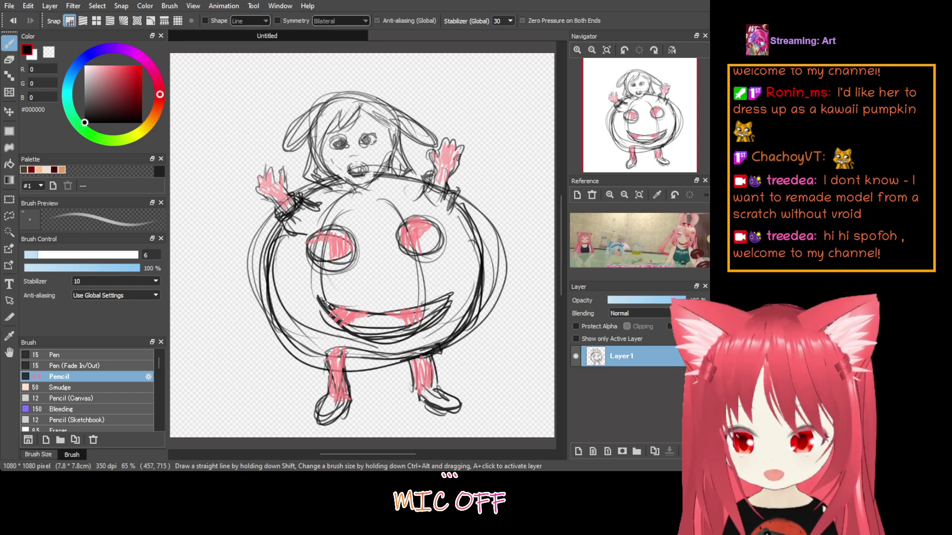
pyautogui.moveTo(355, 317)
pyautogui.mouseDown()
pyautogui.moveTo(387, 316)
pyautogui.moveTo(378, 339)
pyautogui.moveTo(400, 322)
pyautogui.moveTo(396, 338)
pyautogui.moveTo(432, 296)
pyautogui.moveTo(438, 316)
pyautogui.mouseUp()
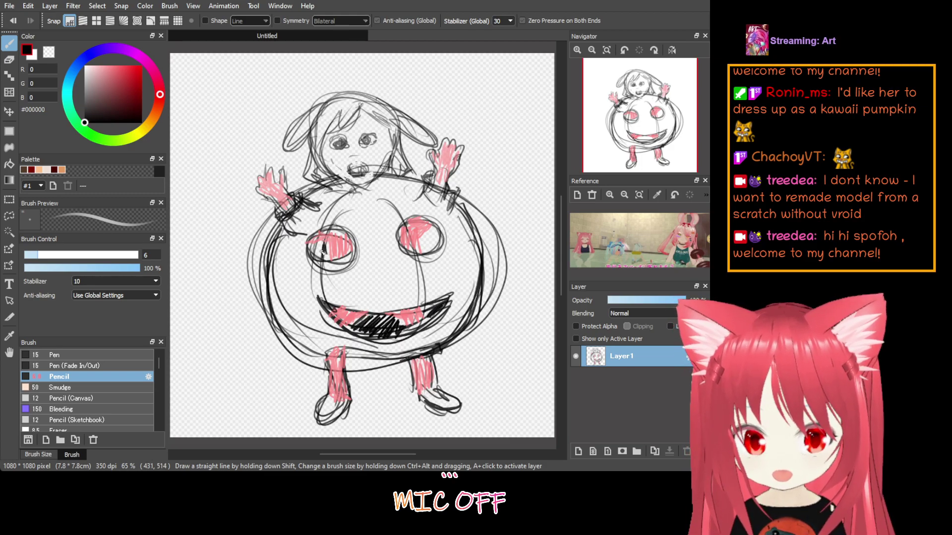
pyautogui.moveTo(323, 253); pyautogui.dragTo(321, 256)
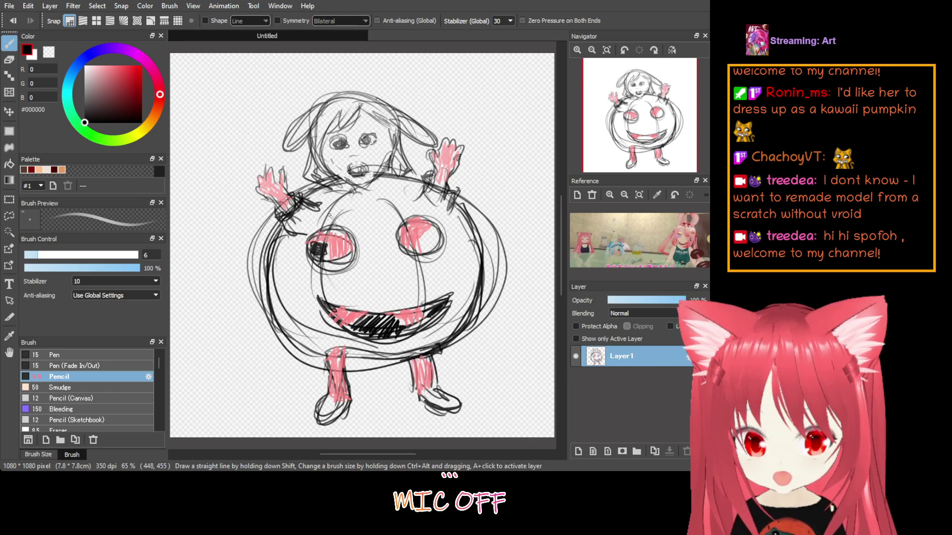
pyautogui.moveTo(431, 239)
pyautogui.mouseDown()
pyautogui.moveTo(419, 231)
pyautogui.moveTo(437, 238)
pyautogui.moveTo(422, 247)
pyautogui.moveTo(416, 239)
pyautogui.moveTo(431, 246)
pyautogui.mouseUp()
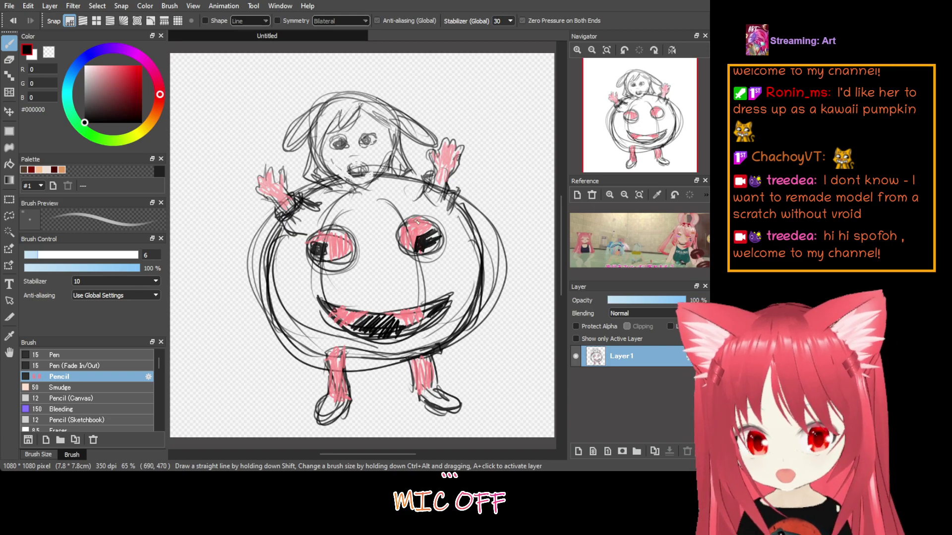
# Shade the face in light pink #FFC6C6 and the hair and floppy ears in dark brown #5D1900
pyautogui.click(98, 66)
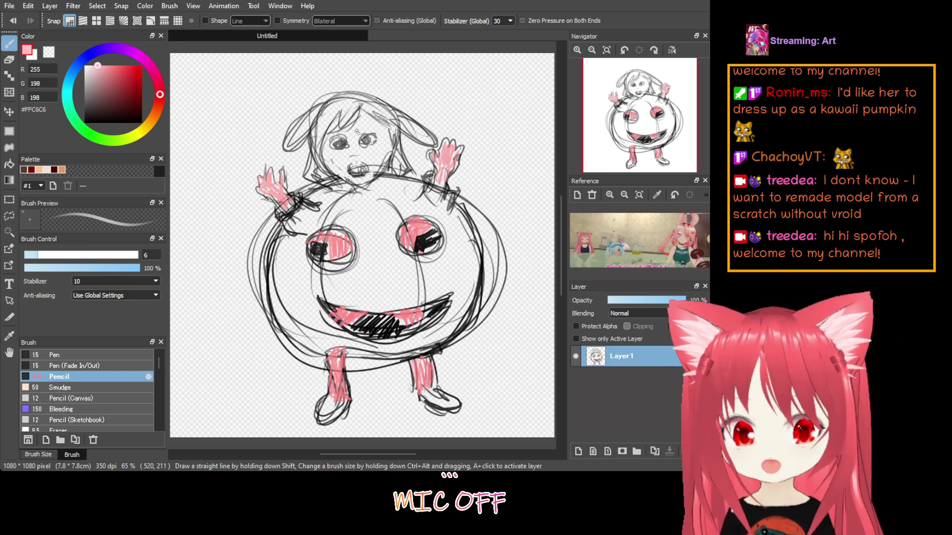
pyautogui.moveTo(356, 127)
pyautogui.mouseDown()
pyautogui.moveTo(332, 159)
pyautogui.moveTo(382, 147)
pyautogui.moveTo(365, 163)
pyautogui.moveTo(383, 155)
pyautogui.moveTo(378, 173)
pyautogui.moveTo(358, 179)
pyautogui.moveTo(327, 161)
pyautogui.mouseUp()
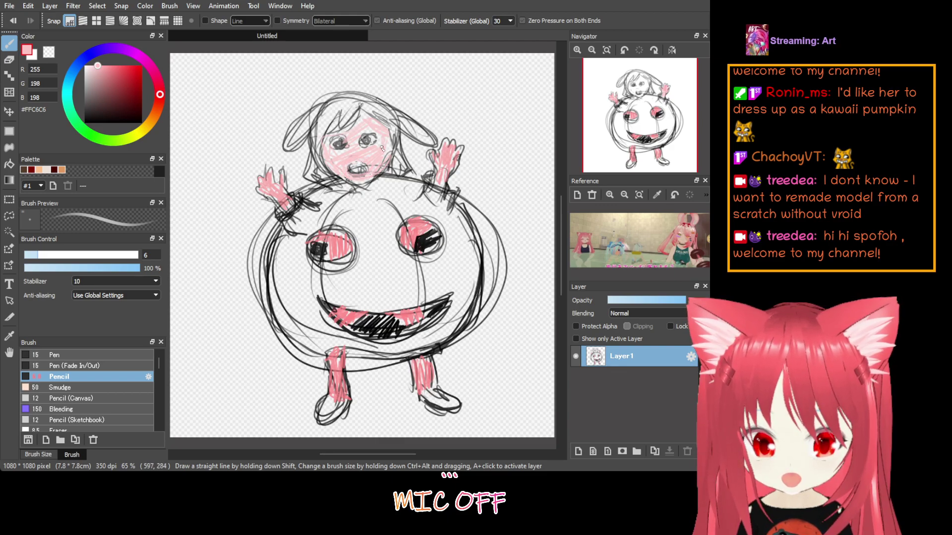
pyautogui.click(140, 93)
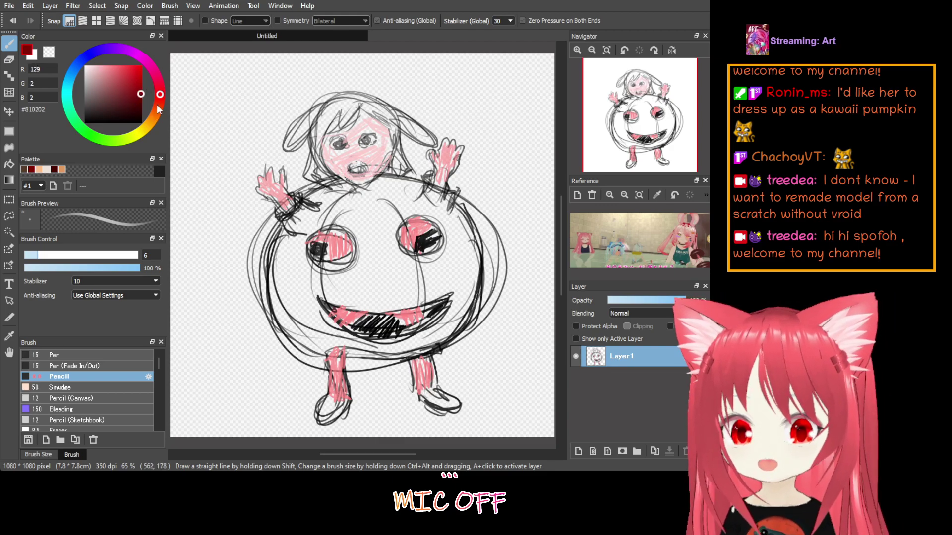
pyautogui.click(157, 107)
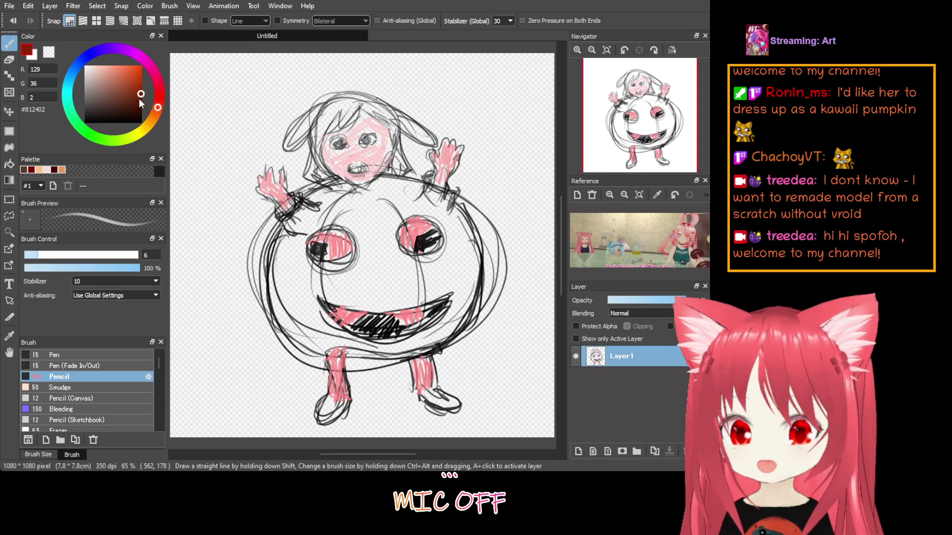
pyautogui.click(142, 102)
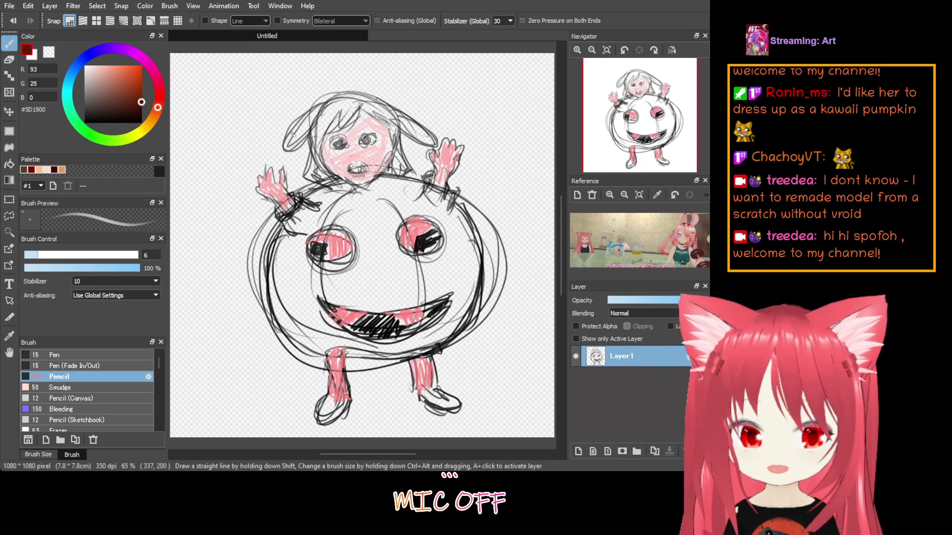
pyautogui.moveTo(297, 133)
pyautogui.mouseDown()
pyautogui.moveTo(326, 107)
pyautogui.moveTo(294, 134)
pyautogui.moveTo(334, 106)
pyautogui.moveTo(305, 177)
pyautogui.moveTo(317, 162)
pyautogui.moveTo(325, 176)
pyautogui.moveTo(326, 127)
pyautogui.moveTo(342, 106)
pyautogui.moveTo(319, 120)
pyautogui.moveTo(321, 131)
pyautogui.moveTo(352, 105)
pyautogui.moveTo(347, 127)
pyautogui.moveTo(360, 106)
pyautogui.moveTo(329, 102)
pyautogui.moveTo(323, 111)
pyautogui.moveTo(333, 101)
pyautogui.moveTo(375, 109)
pyautogui.moveTo(360, 102)
pyautogui.moveTo(371, 101)
pyautogui.moveTo(392, 117)
pyautogui.moveTo(383, 115)
pyautogui.moveTo(388, 155)
pyautogui.moveTo(399, 151)
pyautogui.moveTo(405, 173)
pyautogui.moveTo(385, 115)
pyautogui.moveTo(427, 135)
pyautogui.moveTo(400, 129)
pyautogui.mouseUp()
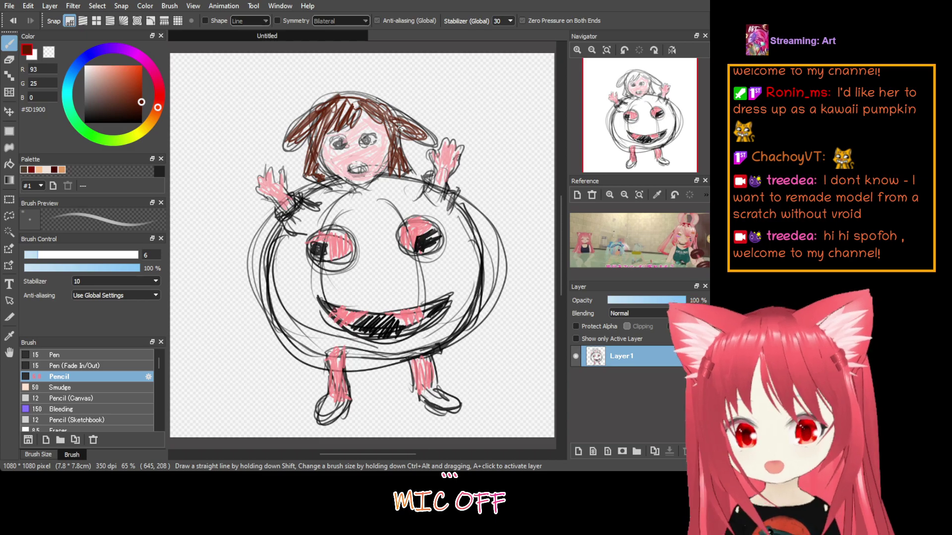
# Set the colour to orange #FF8200 and shade the whole pumpkin body around the eyes and smile
pyautogui.moveTo(139, 68); pyautogui.dragTo(147, 55)
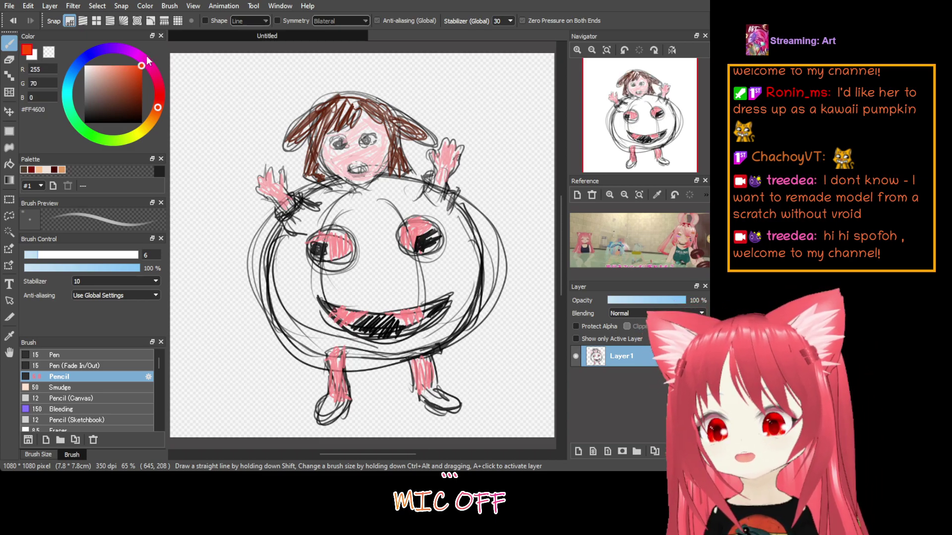
pyautogui.click(153, 118)
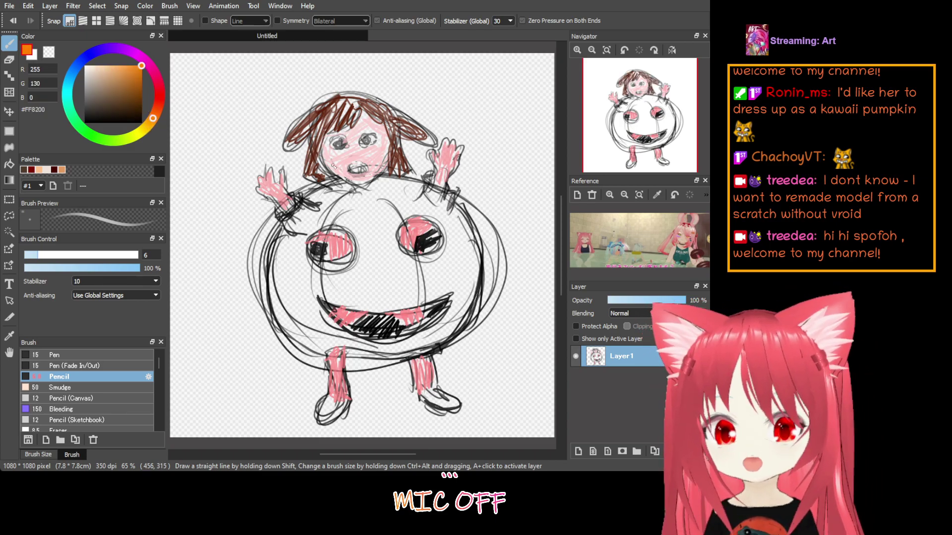
pyautogui.moveTo(320, 194)
pyautogui.mouseDown()
pyautogui.moveTo(348, 190)
pyautogui.moveTo(312, 200)
pyautogui.moveTo(308, 225)
pyautogui.moveTo(285, 237)
pyautogui.moveTo(306, 228)
pyautogui.moveTo(279, 276)
pyautogui.moveTo(282, 288)
pyautogui.moveTo(308, 273)
pyautogui.moveTo(293, 329)
pyautogui.moveTo(369, 256)
pyautogui.moveTo(350, 288)
pyautogui.moveTo(396, 271)
pyautogui.moveTo(406, 310)
pyautogui.mouseUp()
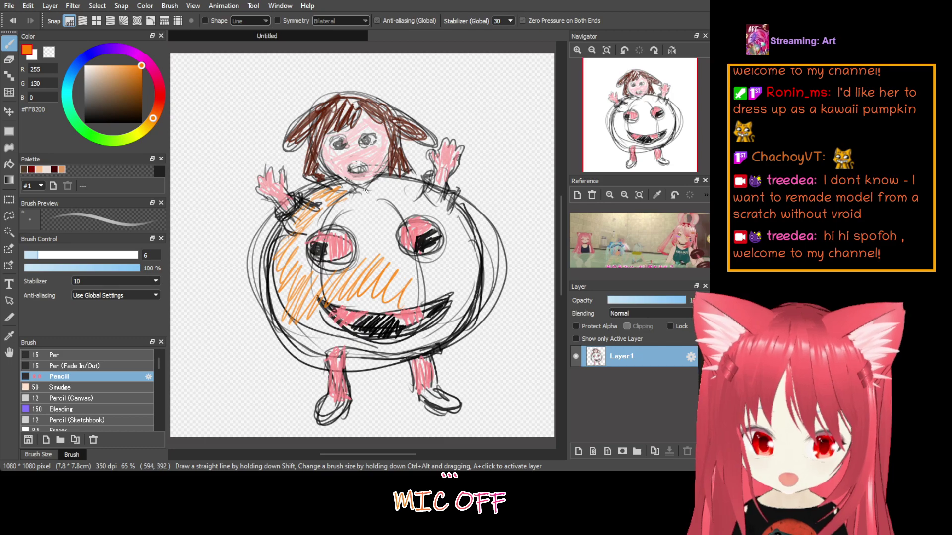
pyautogui.moveTo(366, 190)
pyautogui.mouseDown()
pyautogui.moveTo(339, 213)
pyautogui.moveTo(412, 182)
pyautogui.moveTo(354, 261)
pyautogui.moveTo(396, 244)
pyautogui.moveTo(390, 289)
pyautogui.moveTo(433, 191)
pyautogui.moveTo(426, 218)
pyautogui.moveTo(461, 213)
pyautogui.moveTo(484, 231)
pyautogui.moveTo(444, 291)
pyautogui.moveTo(486, 274)
pyautogui.moveTo(416, 350)
pyautogui.moveTo(407, 342)
pyautogui.moveTo(386, 354)
pyautogui.moveTo(359, 352)
pyautogui.moveTo(360, 337)
pyautogui.moveTo(319, 334)
pyautogui.moveTo(310, 307)
pyautogui.moveTo(287, 317)
pyautogui.mouseUp()
pyautogui.moveTo(452, 322)
pyautogui.mouseDown()
pyautogui.moveTo(412, 345)
pyautogui.moveTo(349, 354)
pyautogui.moveTo(298, 292)
pyautogui.moveTo(431, 295)
pyautogui.moveTo(349, 292)
pyautogui.moveTo(421, 278)
pyautogui.moveTo(367, 262)
pyautogui.moveTo(357, 280)
pyautogui.moveTo(375, 253)
pyautogui.moveTo(360, 228)
pyautogui.moveTo(305, 270)
pyautogui.moveTo(347, 218)
pyautogui.moveTo(300, 257)
pyautogui.moveTo(357, 228)
pyautogui.moveTo(313, 223)
pyautogui.moveTo(297, 310)
pyautogui.moveTo(320, 321)
pyautogui.moveTo(275, 270)
pyautogui.moveTo(317, 278)
pyautogui.moveTo(357, 186)
pyautogui.moveTo(357, 229)
pyautogui.moveTo(387, 255)
pyautogui.moveTo(382, 189)
pyautogui.moveTo(448, 248)
pyautogui.moveTo(421, 198)
pyautogui.moveTo(431, 211)
pyautogui.moveTo(448, 193)
pyautogui.moveTo(468, 238)
pyautogui.moveTo(474, 228)
pyautogui.moveTo(463, 308)
pyautogui.mouseUp()
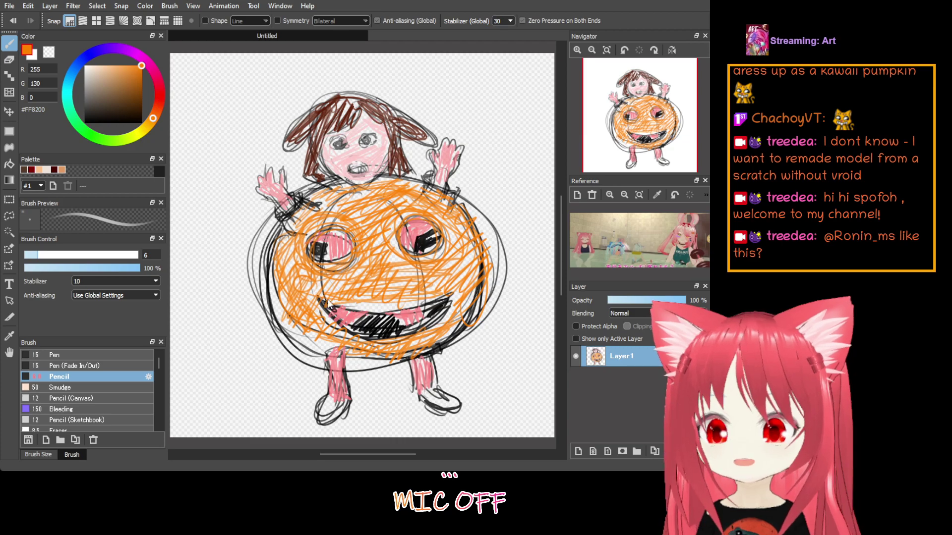
# Create a new 1080 × 1080 pixel canvas and fill it with grey-brown #7A6B5C
pyautogui.hotkey('ctrl', 'n')
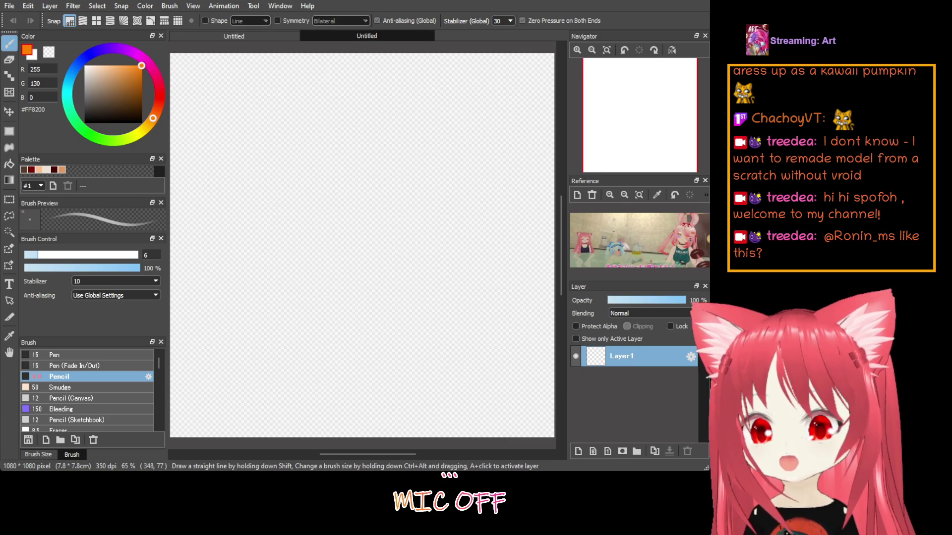
pyautogui.click(128, 94)
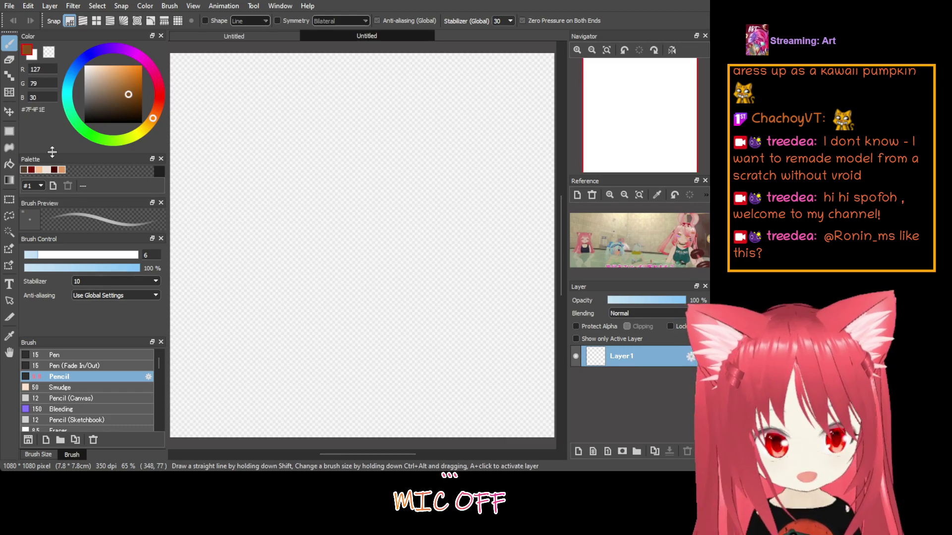
pyautogui.moveTo(106, 87); pyautogui.dragTo(98, 95)
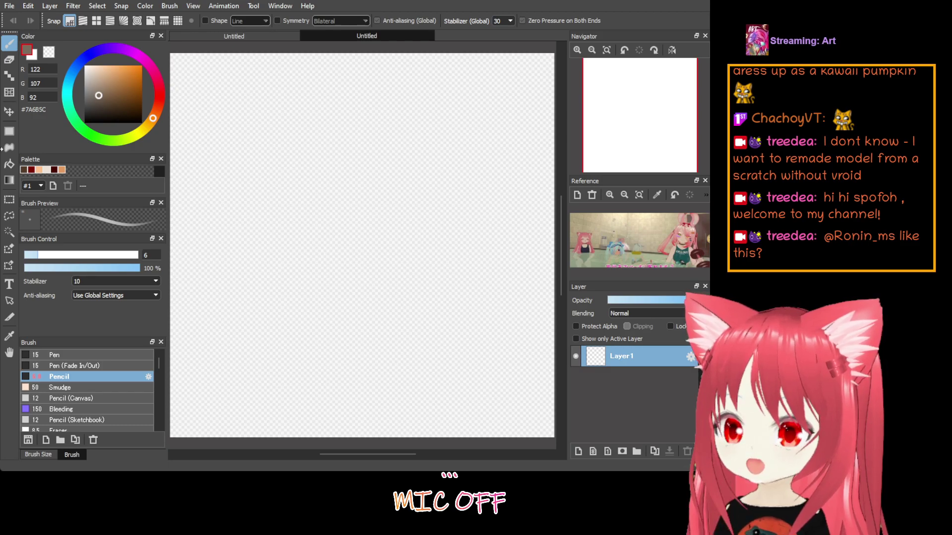
pyautogui.click(9, 167)
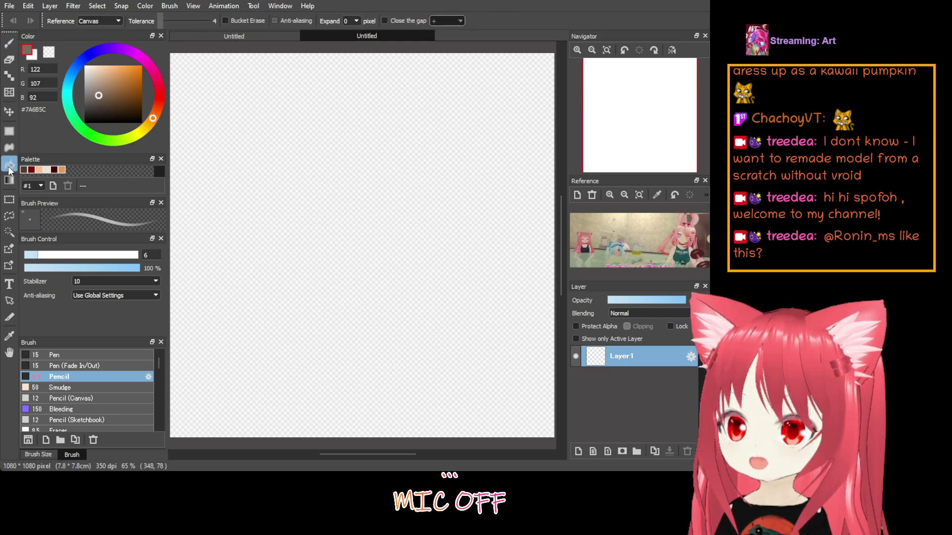
pyautogui.click(243, 186)
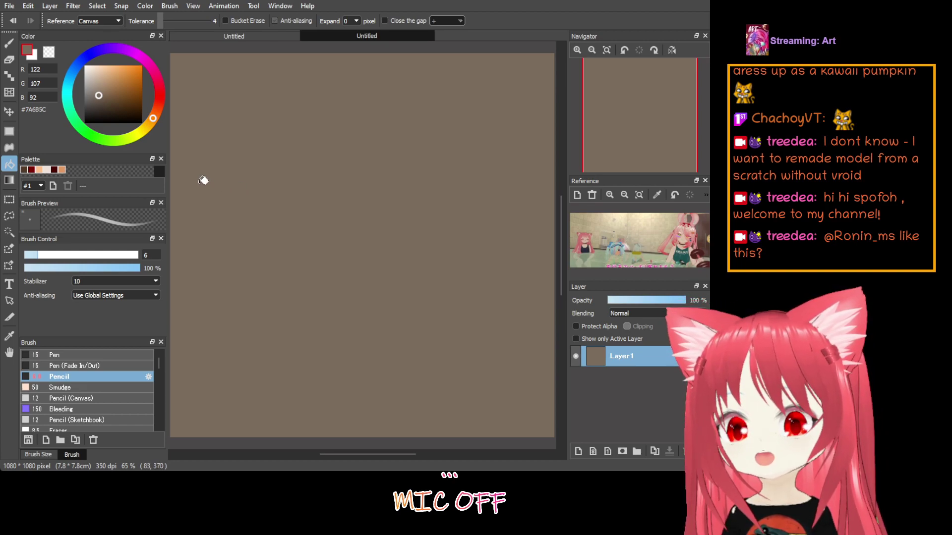
# Set the Pencil brush to peach #FBBF8B from the palette, with 78 % opacity and a size of 2.9
pyautogui.click(101, 73)
pyautogui.click(100, 69)
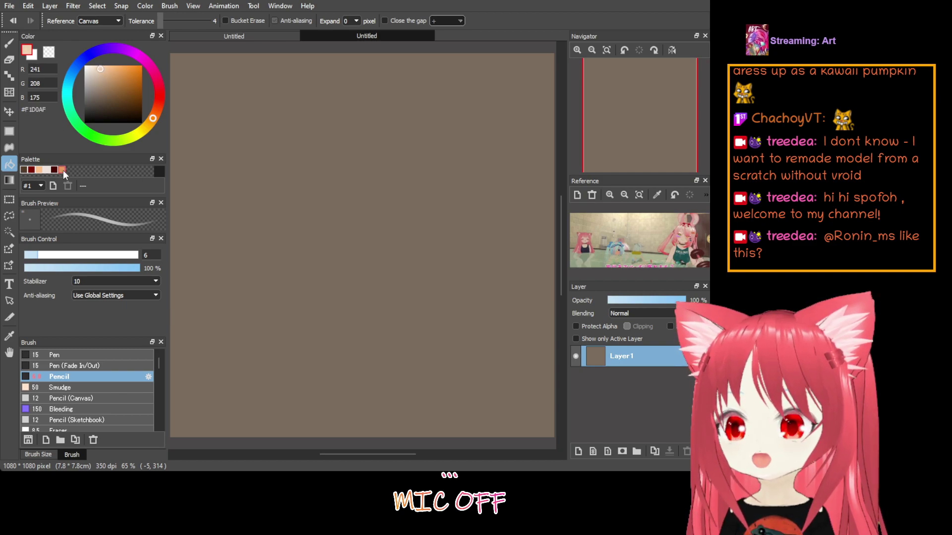
pyautogui.click(38, 170)
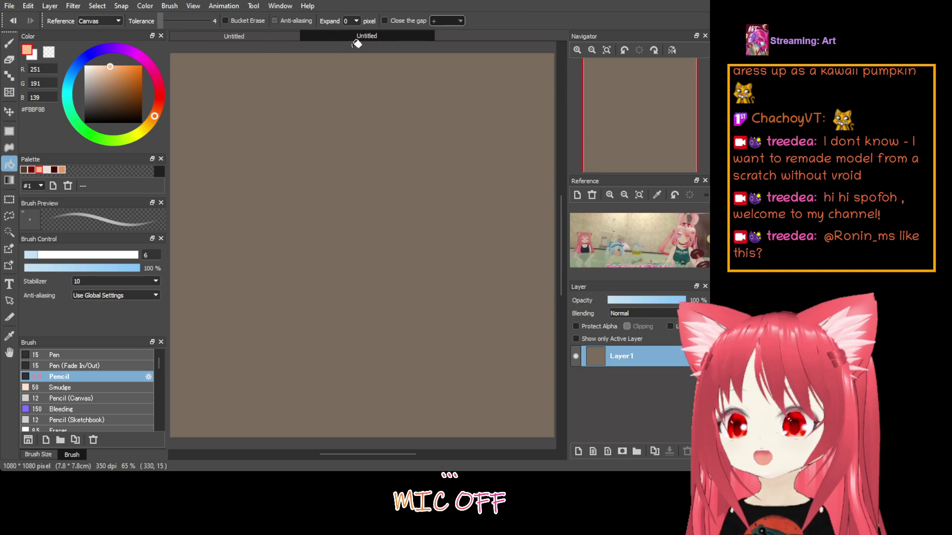
pyautogui.click(9, 46)
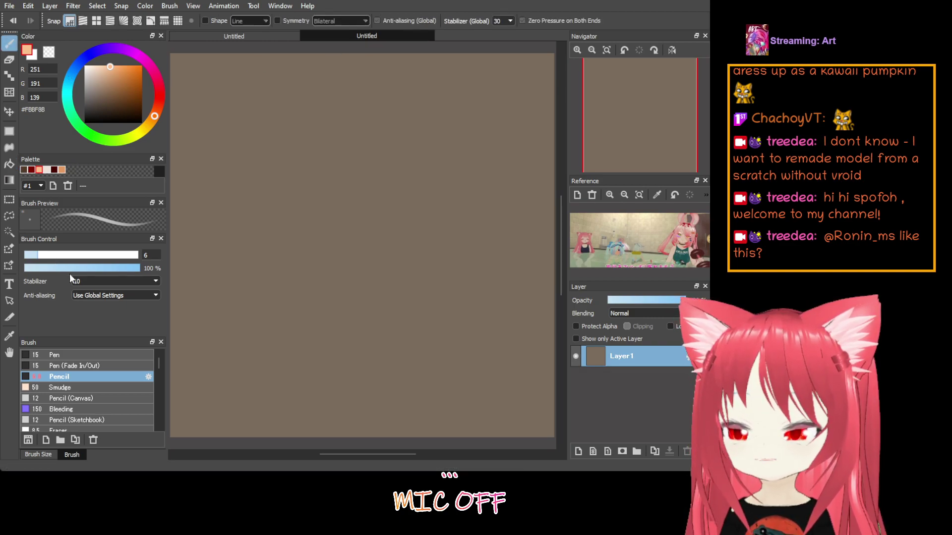
pyautogui.click(117, 268)
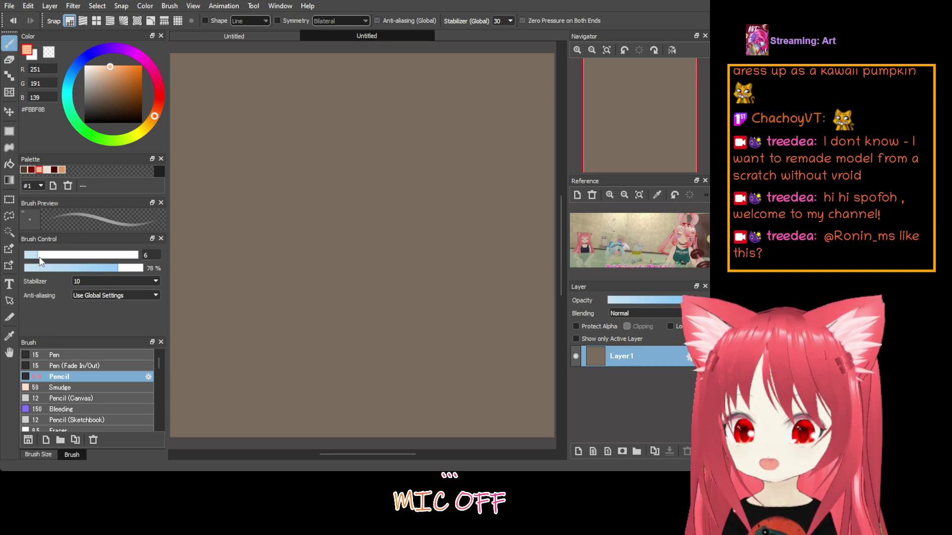
pyautogui.moveTo(40, 261); pyautogui.dragTo(30, 261)
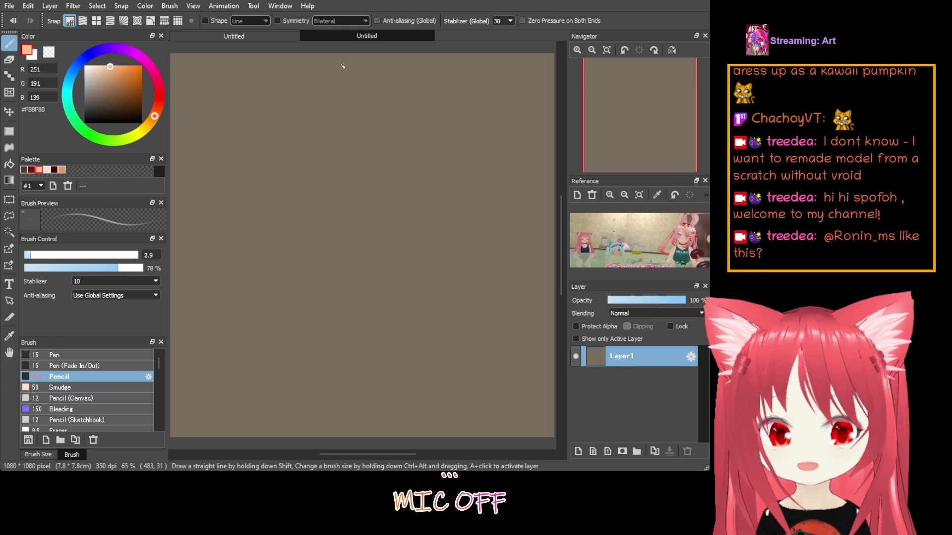
# Sketch the oval head of a new figure near the canvas's upper edge, with the neck and both shoulders
pyautogui.moveTo(341, 65)
pyautogui.mouseDown()
pyautogui.moveTo(313, 99)
pyautogui.moveTo(329, 122)
pyautogui.moveTo(370, 78)
pyautogui.moveTo(388, 89)
pyautogui.moveTo(385, 130)
pyautogui.moveTo(390, 118)
pyautogui.moveTo(370, 158)
pyautogui.mouseUp()
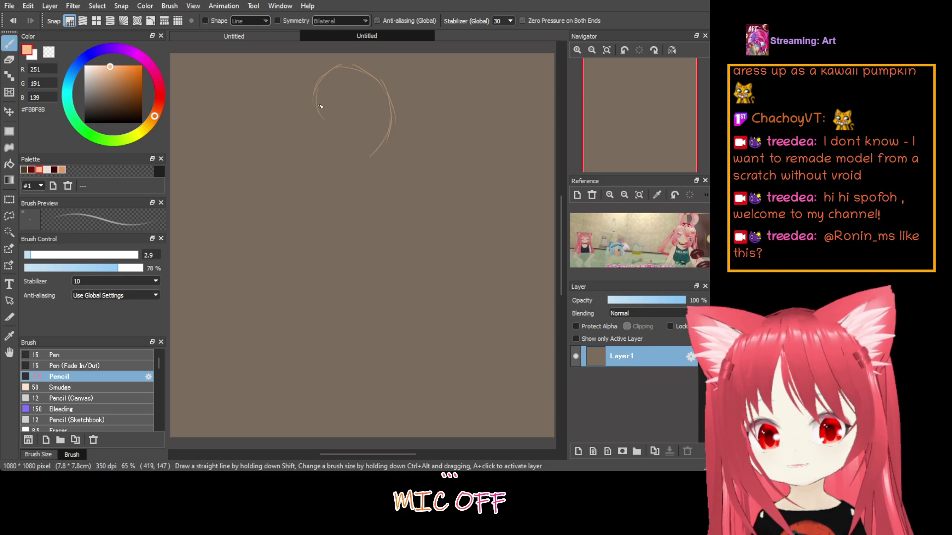
pyautogui.moveTo(336, 130)
pyautogui.mouseDown()
pyautogui.moveTo(344, 150)
pyautogui.moveTo(332, 130)
pyautogui.moveTo(351, 153)
pyautogui.moveTo(350, 144)
pyautogui.moveTo(373, 154)
pyautogui.moveTo(318, 144)
pyautogui.moveTo(329, 142)
pyautogui.moveTo(308, 167)
pyautogui.mouseUp()
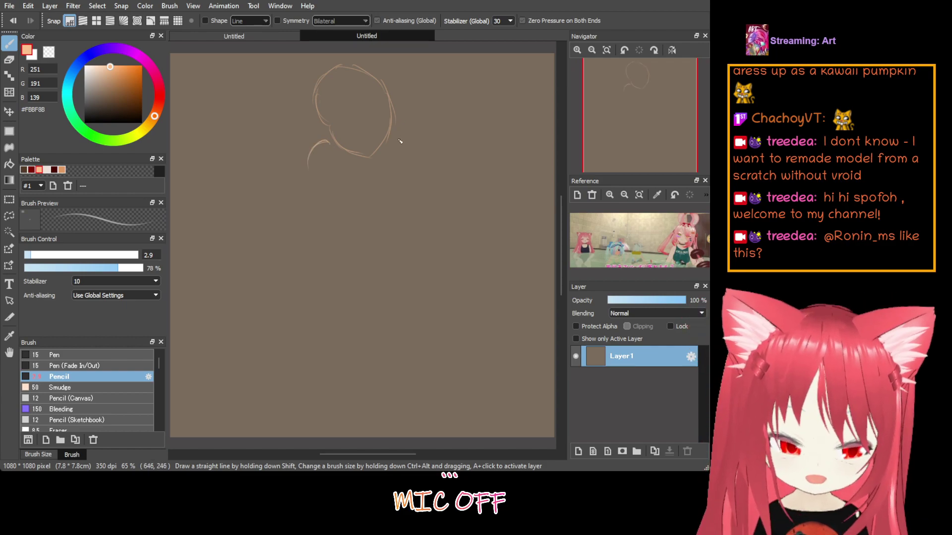
pyautogui.moveTo(392, 119)
pyautogui.mouseDown()
pyautogui.moveTo(401, 149)
pyautogui.moveTo(430, 166)
pyautogui.moveTo(454, 163)
pyautogui.moveTo(462, 194)
pyautogui.mouseUp()
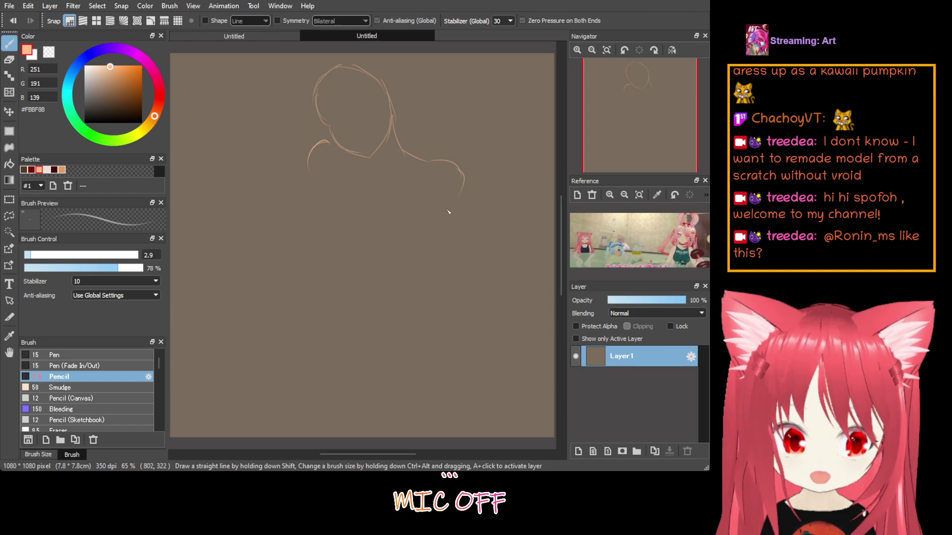
pyautogui.moveTo(405, 154)
pyautogui.mouseDown()
pyautogui.moveTo(453, 175)
pyautogui.moveTo(458, 192)
pyautogui.moveTo(447, 163)
pyautogui.moveTo(462, 189)
pyautogui.mouseUp()
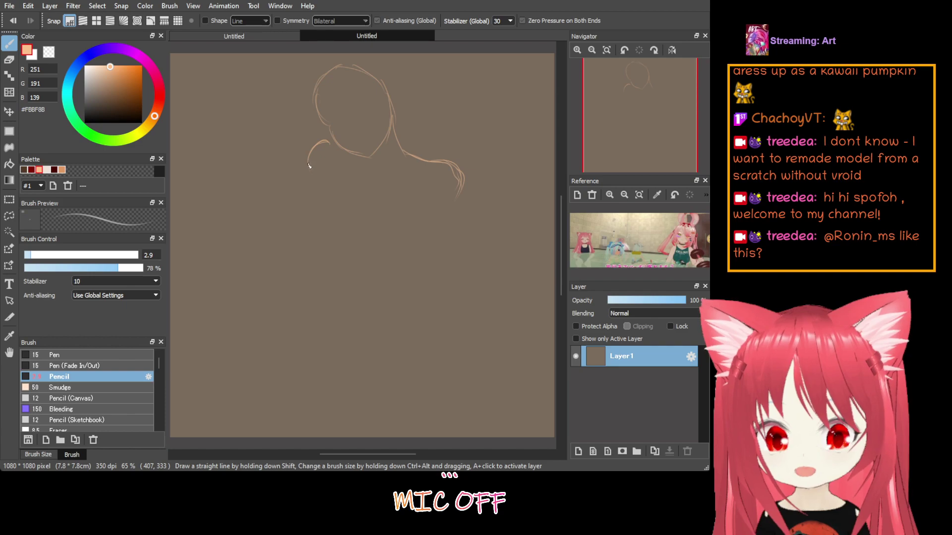
# Sketch the figure's left-hand arm as two long contours running straight down from the shoulder to the lap
pyautogui.moveTo(307, 166); pyautogui.dragTo(331, 253)
pyautogui.moveTo(343, 176)
pyautogui.mouseDown()
pyautogui.moveTo(356, 254)
pyautogui.moveTo(340, 327)
pyautogui.mouseUp()
pyautogui.moveTo(329, 266); pyautogui.dragTo(333, 302)
pyautogui.moveTo(356, 255); pyautogui.dragTo(357, 300)
pyautogui.moveTo(357, 248); pyautogui.dragTo(358, 296)
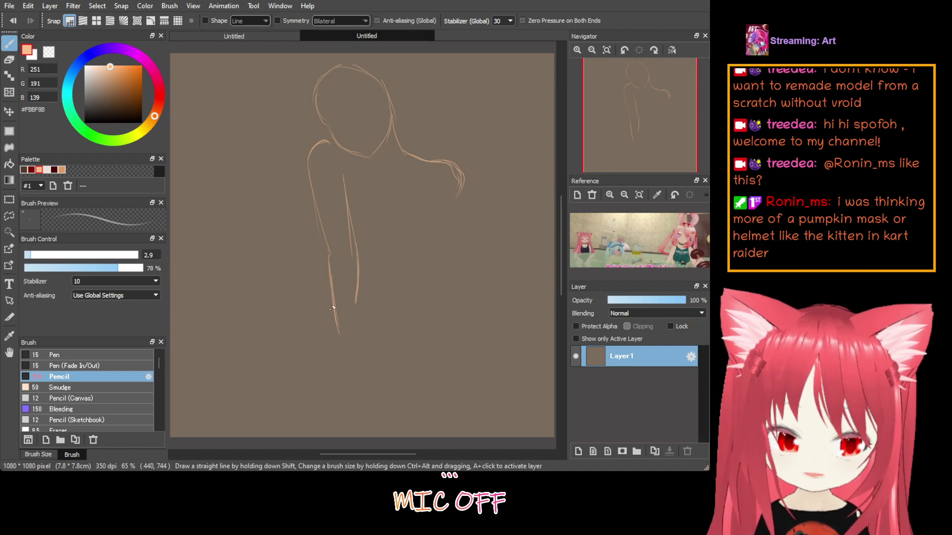
# Sketch the figure's right-hand arm slanting from the shoulder down to meet the other arm at the lap
pyautogui.moveTo(430, 189); pyautogui.dragTo(400, 231)
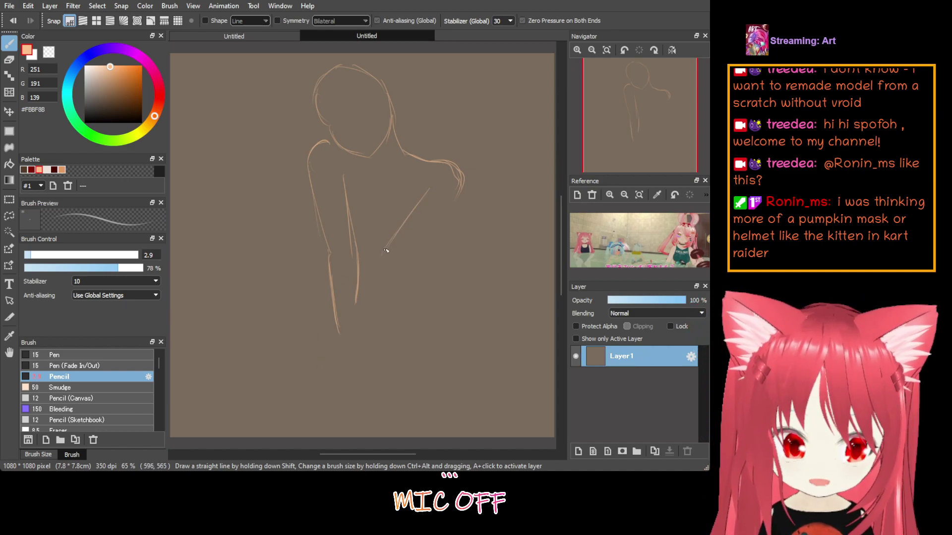
pyautogui.moveTo(369, 279); pyautogui.dragTo(328, 362)
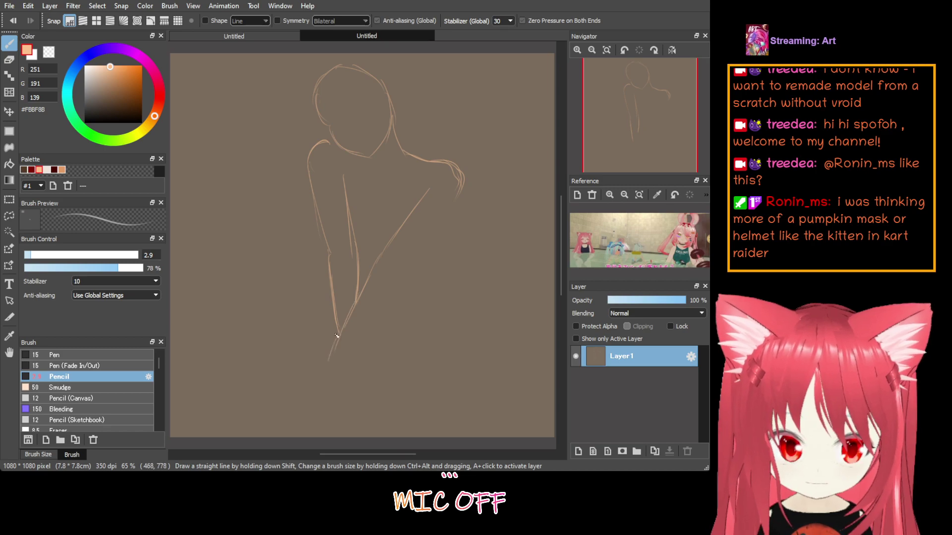
pyautogui.moveTo(363, 284); pyautogui.dragTo(375, 263)
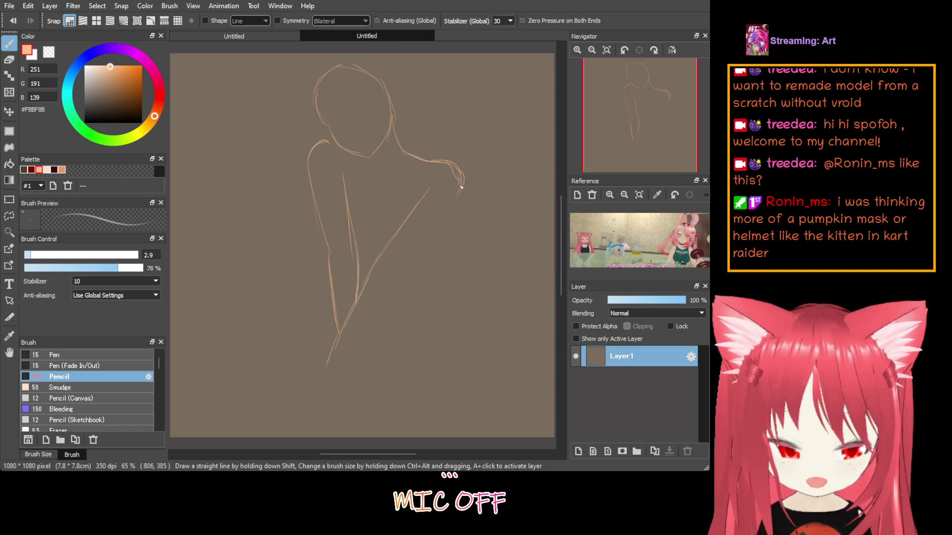
pyautogui.moveTo(460, 186)
pyautogui.mouseDown()
pyautogui.moveTo(442, 227)
pyautogui.moveTo(451, 217)
pyautogui.moveTo(366, 330)
pyautogui.moveTo(350, 370)
pyautogui.mouseUp()
pyautogui.moveTo(389, 308); pyautogui.dragTo(364, 349)
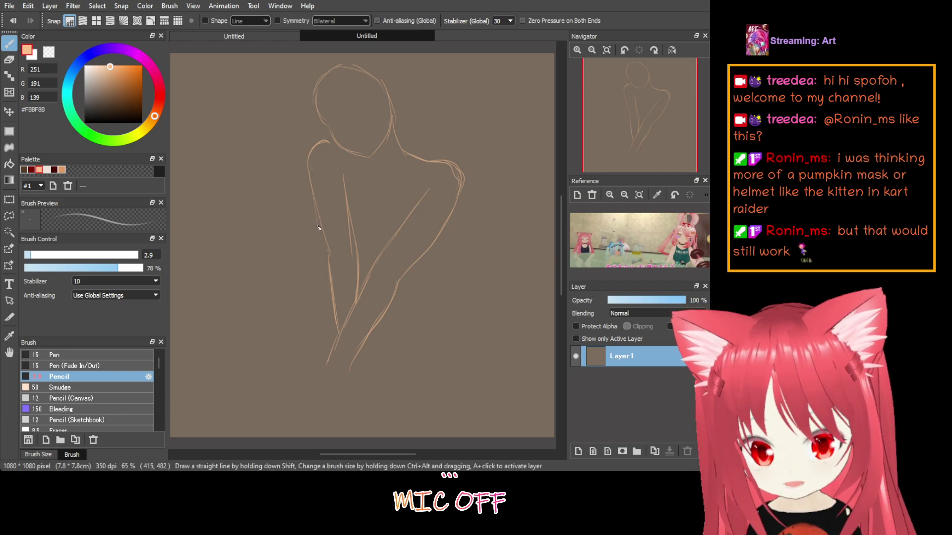
# Sketch the waist contours on both sides of the arms and slanted guide lines across the face
pyautogui.moveTo(321, 226); pyautogui.dragTo(314, 304)
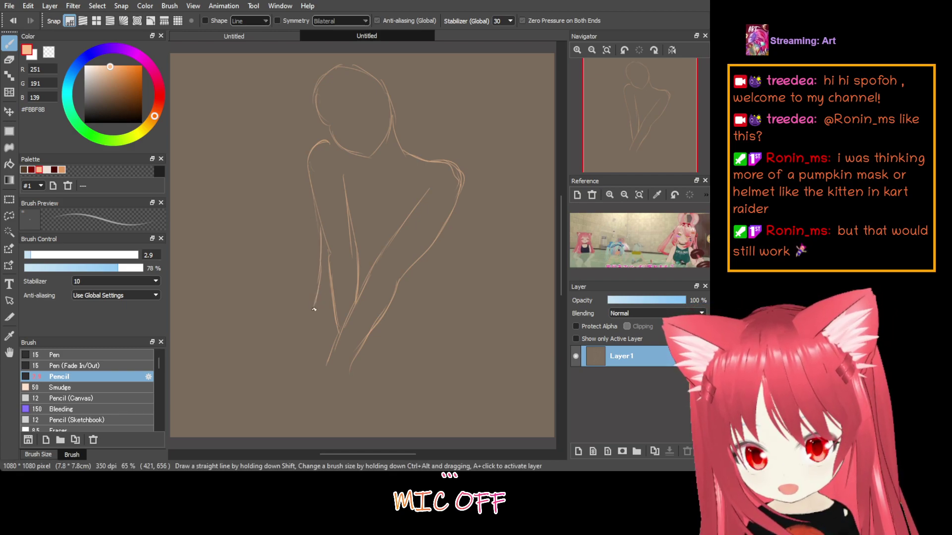
pyautogui.moveTo(430, 247)
pyautogui.mouseDown()
pyautogui.moveTo(415, 293)
pyautogui.moveTo(425, 301)
pyautogui.mouseUp()
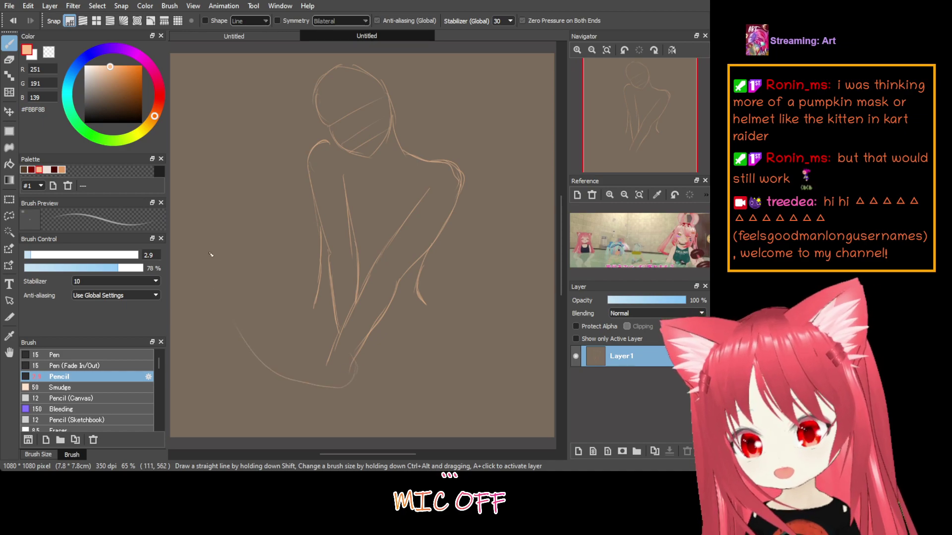
# Sketch the bent leg on the figure's left-hand side, from the raised knee down to the foot below the hands
pyautogui.moveTo(200, 288); pyautogui.dragTo(300, 370)
pyautogui.moveTo(238, 345)
pyautogui.mouseDown()
pyautogui.moveTo(256, 362)
pyautogui.moveTo(313, 374)
pyautogui.mouseUp()
pyautogui.moveTo(201, 273)
pyautogui.mouseDown()
pyautogui.moveTo(231, 252)
pyautogui.moveTo(218, 263)
pyautogui.moveTo(264, 264)
pyautogui.moveTo(331, 329)
pyautogui.mouseUp()
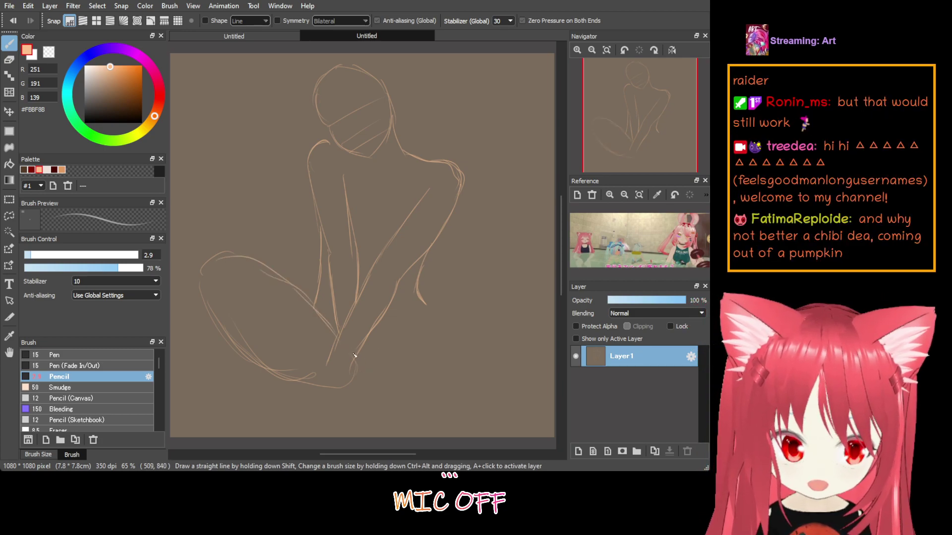
pyautogui.moveTo(354, 356)
pyautogui.mouseDown()
pyautogui.moveTo(322, 390)
pyautogui.moveTo(360, 357)
pyautogui.mouseUp()
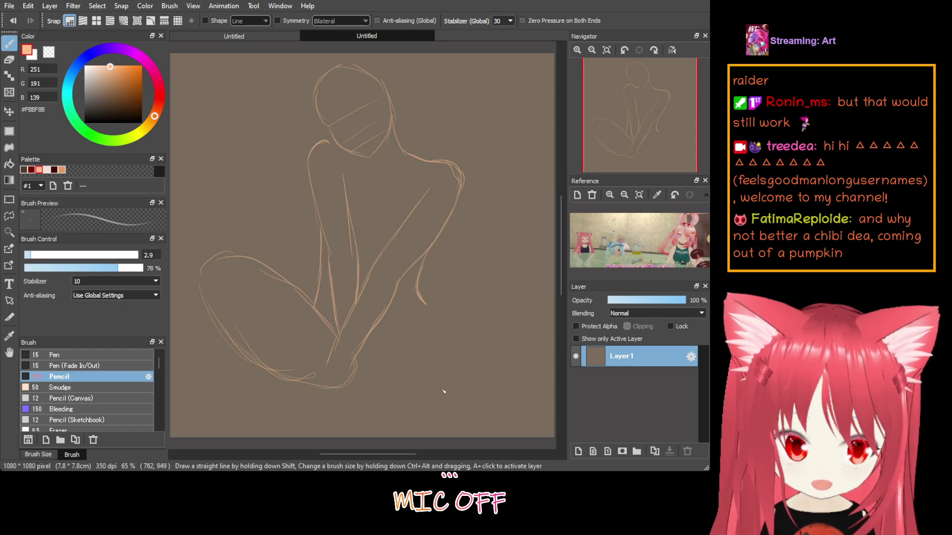
# Sketch the bent leg on the figure's right-hand side as a long oval from the raised knee down to the ankle
pyautogui.moveTo(443, 384)
pyautogui.mouseDown()
pyautogui.moveTo(409, 390)
pyautogui.moveTo(382, 368)
pyautogui.moveTo(419, 312)
pyautogui.mouseUp()
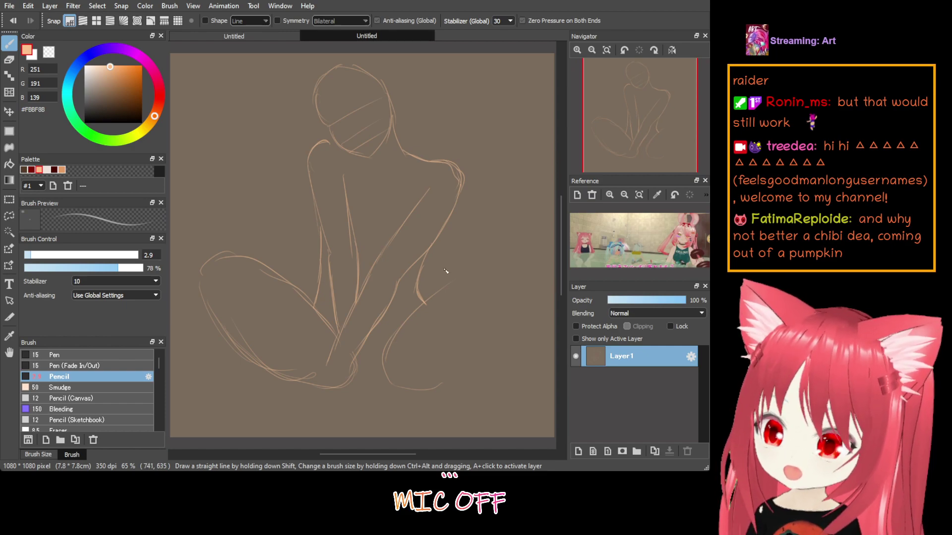
pyautogui.moveTo(426, 297); pyautogui.dragTo(491, 256)
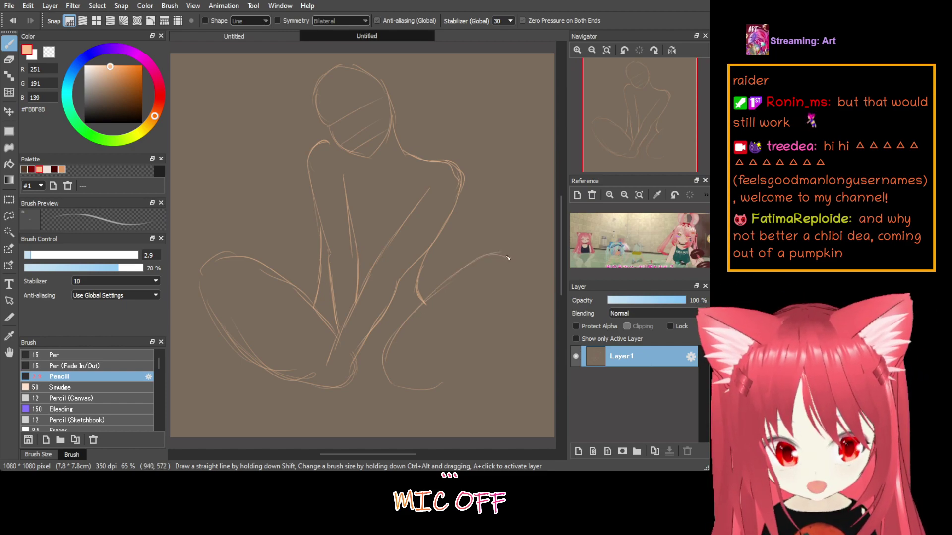
pyautogui.moveTo(515, 287)
pyautogui.mouseDown()
pyautogui.moveTo(472, 356)
pyautogui.moveTo(484, 333)
pyautogui.moveTo(448, 380)
pyautogui.moveTo(474, 351)
pyautogui.moveTo(418, 387)
pyautogui.moveTo(499, 309)
pyautogui.mouseUp()
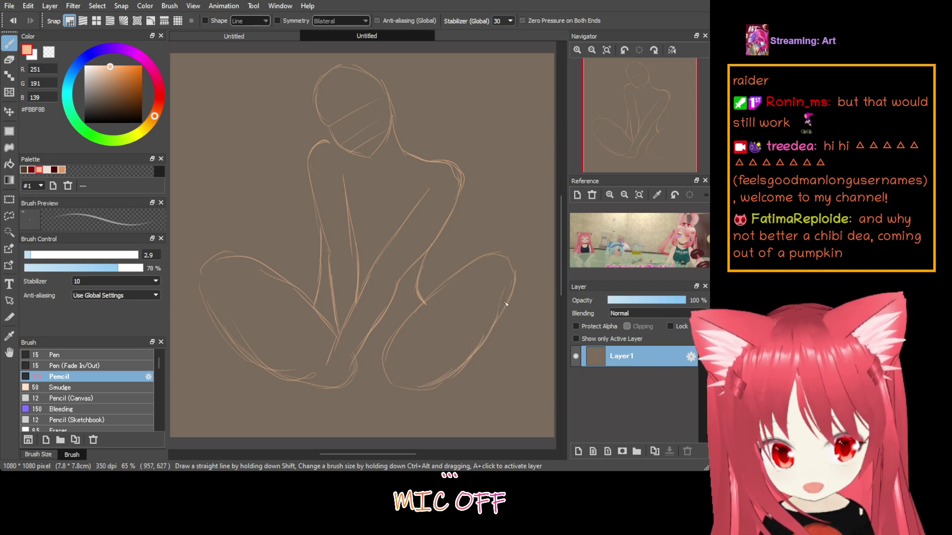
pyautogui.moveTo(399, 330)
pyautogui.mouseDown()
pyautogui.moveTo(469, 268)
pyautogui.moveTo(503, 263)
pyautogui.mouseUp()
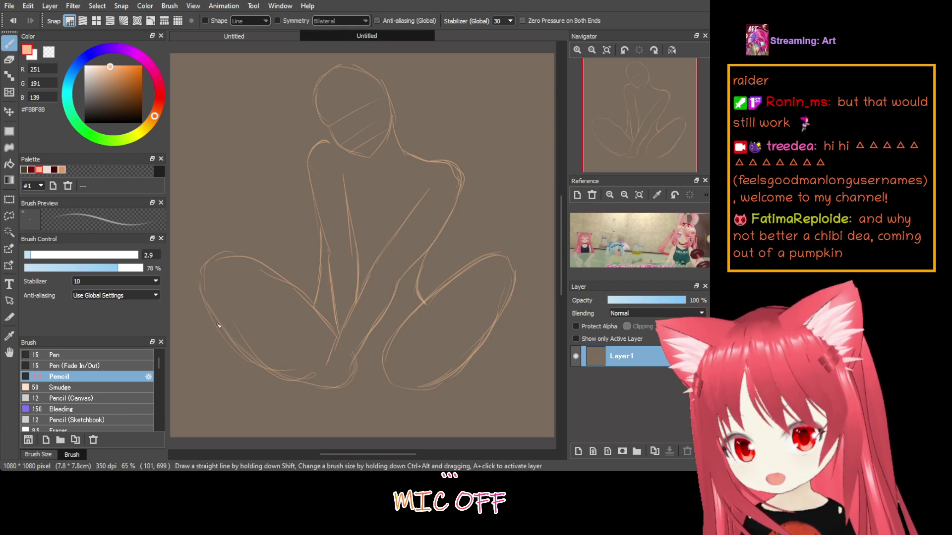
# Reinforce the outer contour of the left-hand shin and sketch its foot extending across under the opposite leg
pyautogui.moveTo(219, 325); pyautogui.dragTo(254, 351)
pyautogui.moveTo(216, 308); pyautogui.dragTo(264, 366)
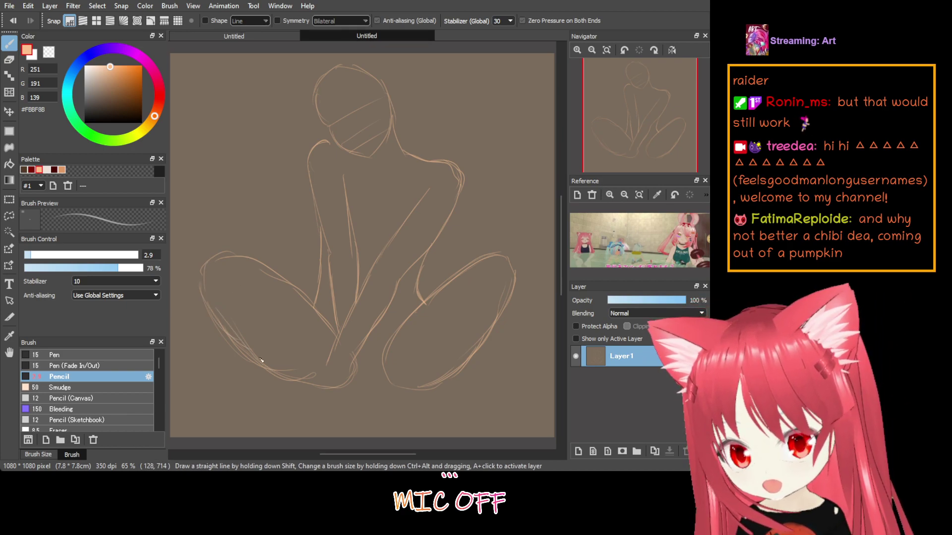
pyautogui.moveTo(233, 327); pyautogui.dragTo(319, 385)
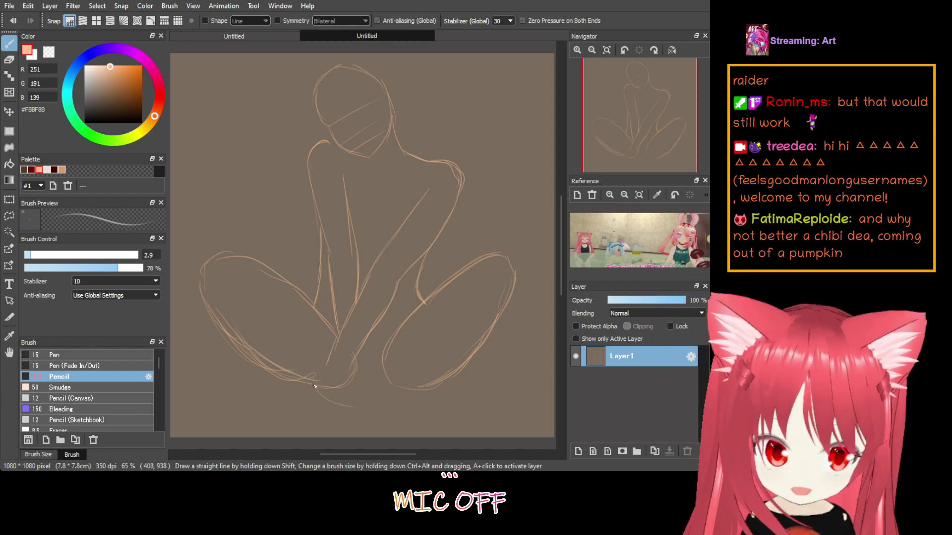
pyautogui.moveTo(313, 386)
pyautogui.mouseDown()
pyautogui.moveTo(427, 409)
pyautogui.moveTo(437, 400)
pyautogui.moveTo(369, 376)
pyautogui.moveTo(258, 363)
pyautogui.mouseUp()
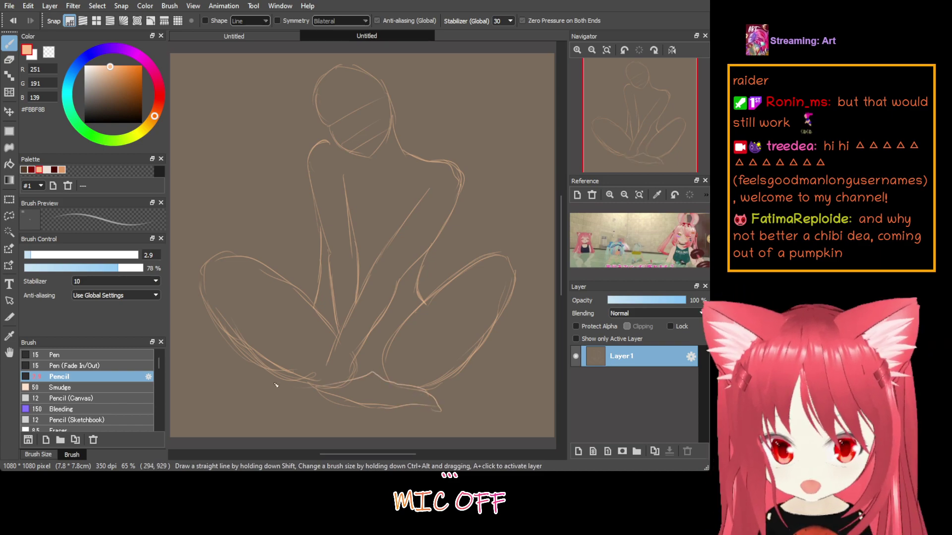
# Sketch the inner contours dividing thigh from shin on both bent legs
pyautogui.moveTo(249, 283)
pyautogui.mouseDown()
pyautogui.moveTo(293, 308)
pyautogui.moveTo(309, 323)
pyautogui.moveTo(269, 296)
pyautogui.moveTo(318, 332)
pyautogui.mouseUp()
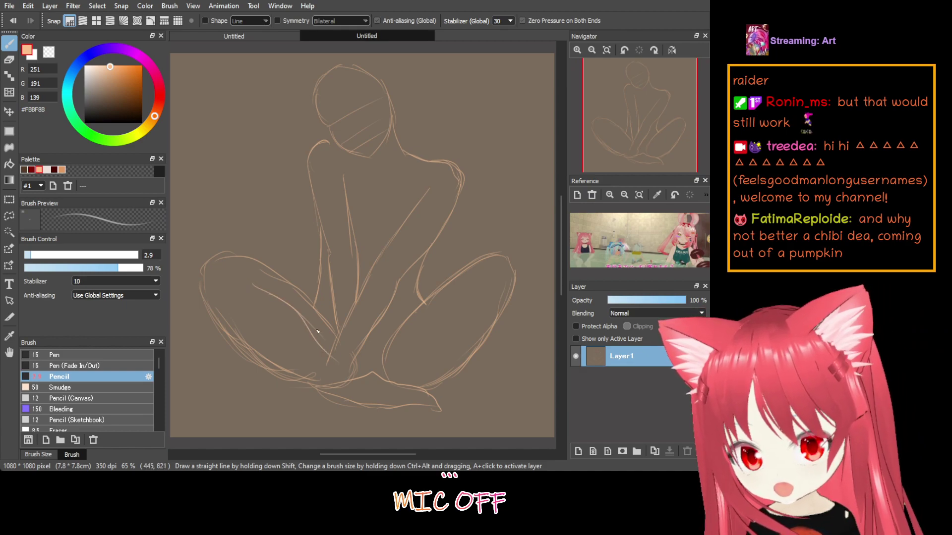
pyautogui.moveTo(400, 322); pyautogui.dragTo(387, 365)
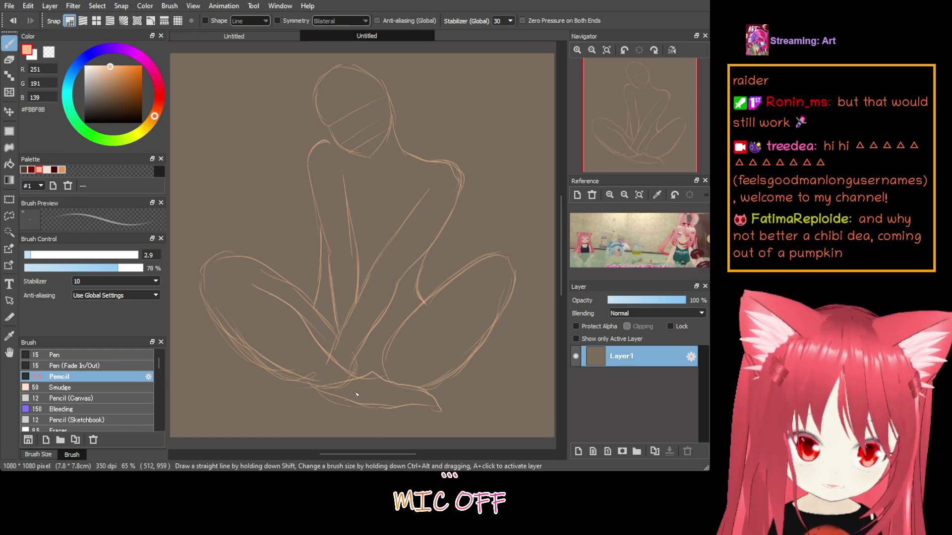
pyautogui.moveTo(382, 369); pyautogui.dragTo(459, 276)
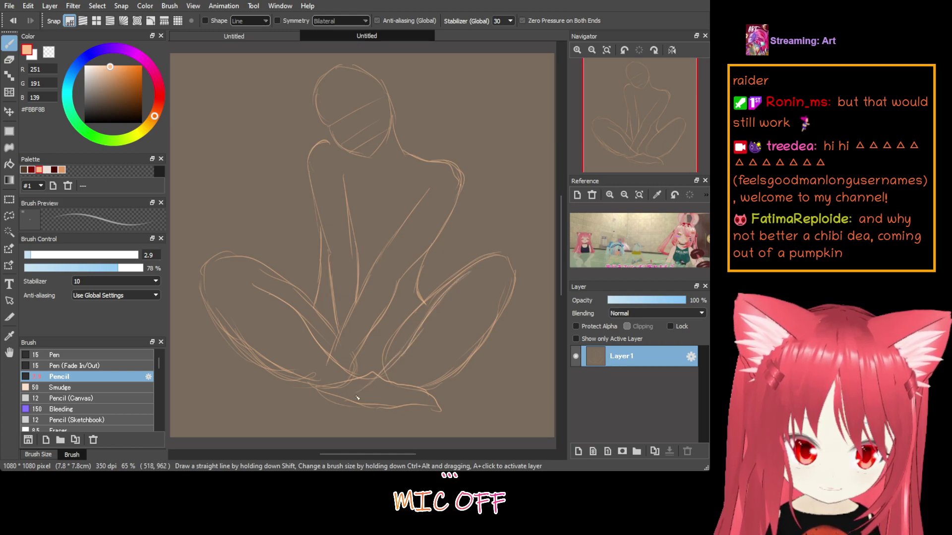
# Extend the right-hand shin across the other ankle and sketch its foot pointing to the figure's left-hand side
pyautogui.moveTo(352, 425)
pyautogui.mouseDown()
pyautogui.moveTo(422, 383)
pyautogui.moveTo(480, 310)
pyautogui.moveTo(461, 343)
pyautogui.moveTo(498, 314)
pyautogui.mouseUp()
pyautogui.moveTo(422, 382)
pyautogui.mouseDown()
pyautogui.moveTo(473, 340)
pyautogui.moveTo(379, 406)
pyautogui.mouseUp()
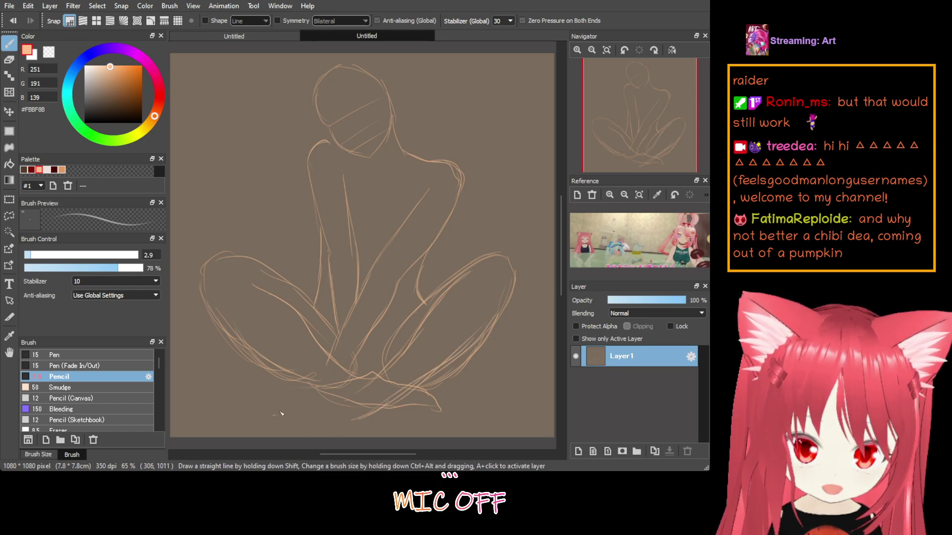
pyautogui.moveTo(281, 413); pyautogui.dragTo(318, 395)
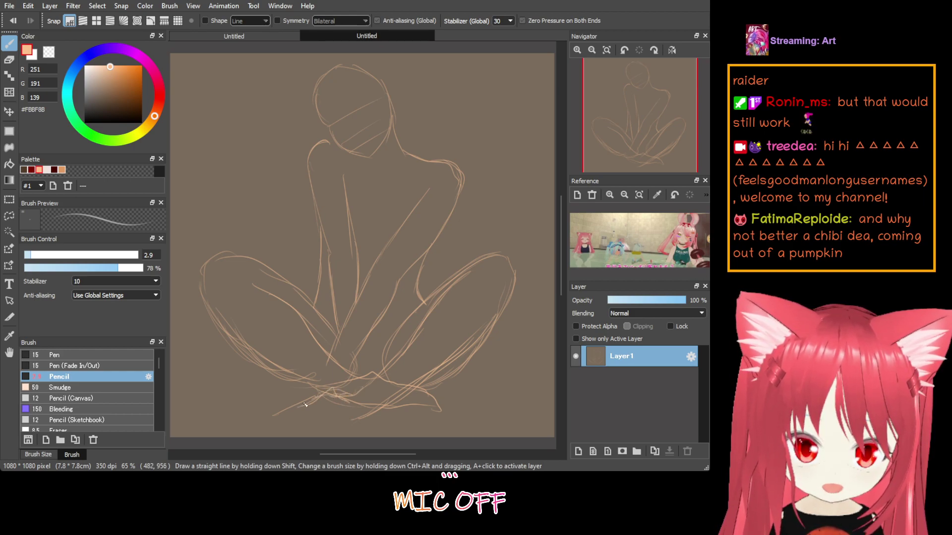
pyautogui.moveTo(305, 404); pyautogui.dragTo(264, 422)
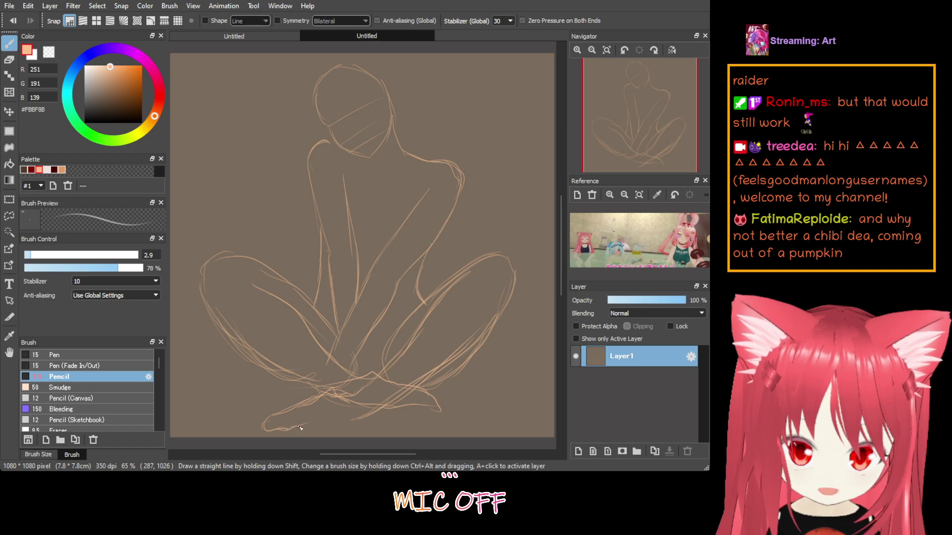
pyautogui.moveTo(341, 425); pyautogui.dragTo(369, 418)
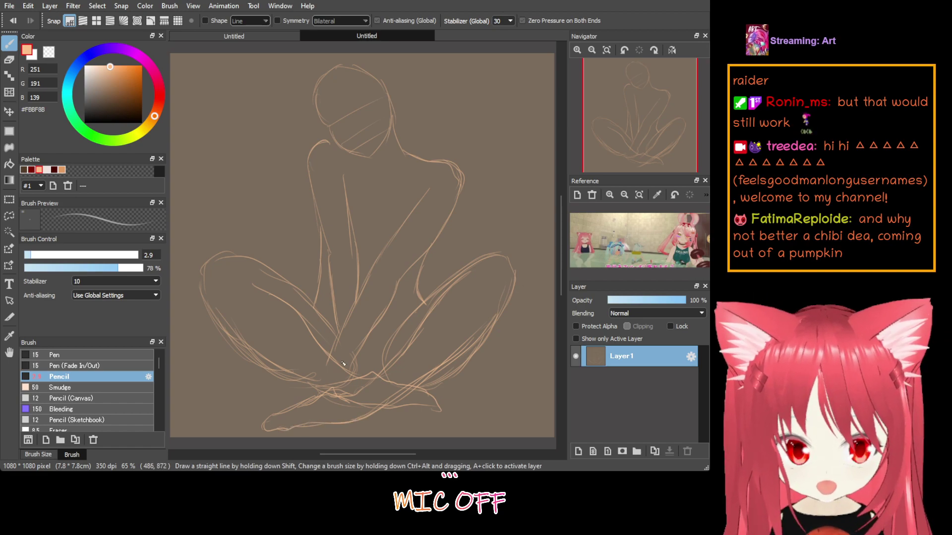
# Sketch the hands loosely over the crossed ankles with overlapping rounded strokes
pyautogui.moveTo(319, 372)
pyautogui.mouseDown()
pyautogui.moveTo(285, 409)
pyautogui.moveTo(313, 395)
pyautogui.moveTo(302, 397)
pyautogui.moveTo(320, 372)
pyautogui.moveTo(306, 420)
pyautogui.moveTo(339, 379)
pyautogui.moveTo(338, 422)
pyautogui.mouseUp()
pyautogui.moveTo(351, 378)
pyautogui.mouseDown()
pyautogui.moveTo(349, 397)
pyautogui.moveTo(351, 383)
pyautogui.moveTo(328, 427)
pyautogui.mouseUp()
pyautogui.moveTo(358, 360)
pyautogui.mouseDown()
pyautogui.moveTo(381, 400)
pyautogui.moveTo(347, 393)
pyautogui.moveTo(349, 429)
pyautogui.mouseUp()
pyautogui.moveTo(380, 384); pyautogui.dragTo(369, 413)
pyautogui.moveTo(382, 417); pyautogui.dragTo(355, 425)
pyautogui.moveTo(375, 392); pyautogui.dragTo(362, 403)
pyautogui.moveTo(383, 410); pyautogui.dragTo(359, 426)
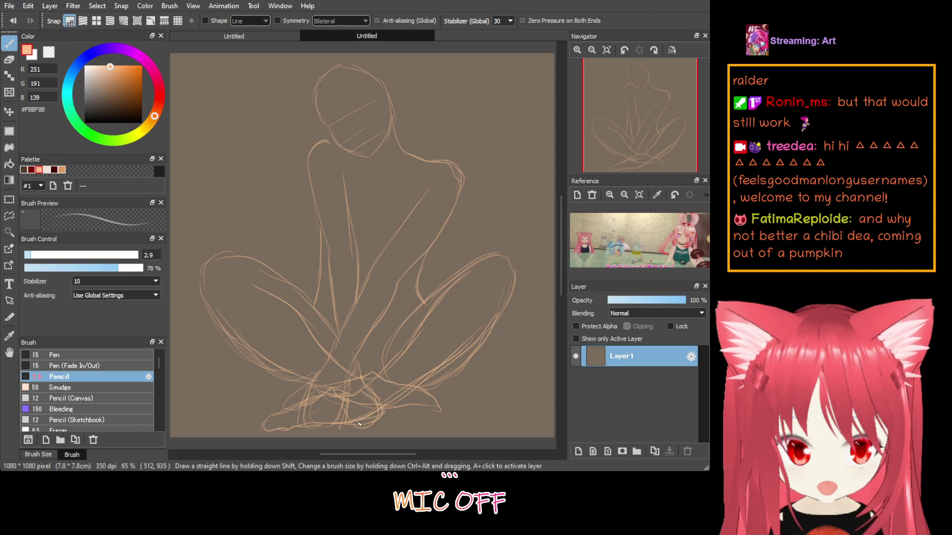
pyautogui.moveTo(373, 381); pyautogui.dragTo(364, 399)
pyautogui.moveTo(377, 416)
pyautogui.mouseDown()
pyautogui.moveTo(305, 428)
pyautogui.moveTo(326, 424)
pyautogui.mouseUp()
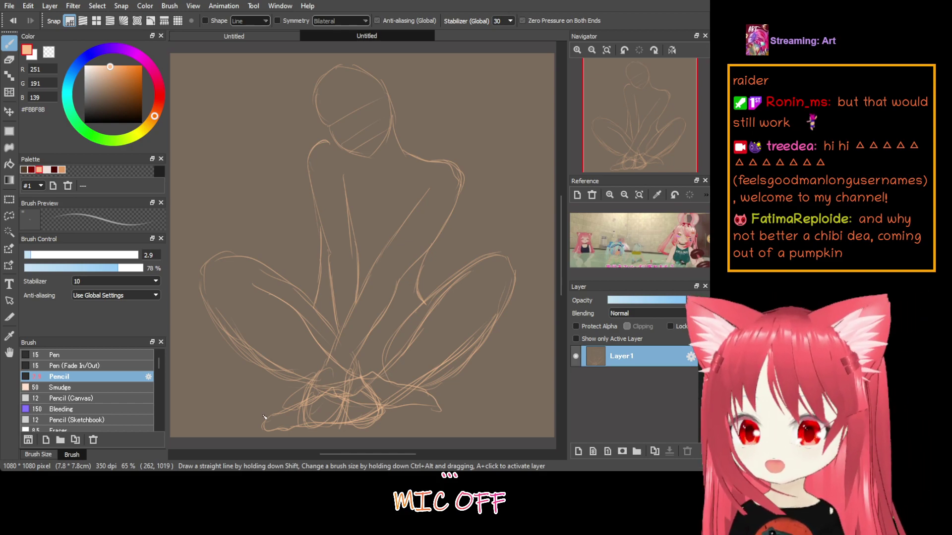
# Set the brush size to 13.5 and hatch the chest, right-hand shoulder, outer arm and waist in light peach
pyautogui.moveTo(72, 256); pyautogui.dragTo(74, 253)
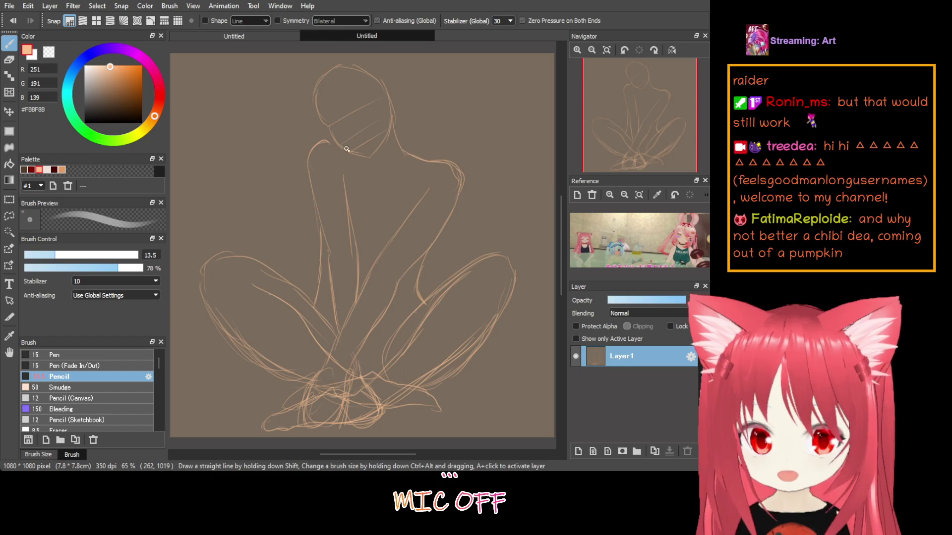
pyautogui.moveTo(360, 163)
pyautogui.mouseDown()
pyautogui.moveTo(350, 170)
pyautogui.moveTo(368, 191)
pyautogui.moveTo(358, 203)
pyautogui.moveTo(396, 225)
pyautogui.moveTo(363, 214)
pyautogui.moveTo(367, 223)
pyautogui.moveTo(361, 206)
pyautogui.mouseUp()
pyautogui.moveTo(398, 142)
pyautogui.mouseDown()
pyautogui.moveTo(419, 160)
pyautogui.moveTo(397, 167)
pyautogui.moveTo(408, 158)
pyautogui.moveTo(459, 188)
pyautogui.moveTo(436, 209)
pyautogui.moveTo(443, 222)
pyautogui.moveTo(405, 268)
pyautogui.mouseUp()
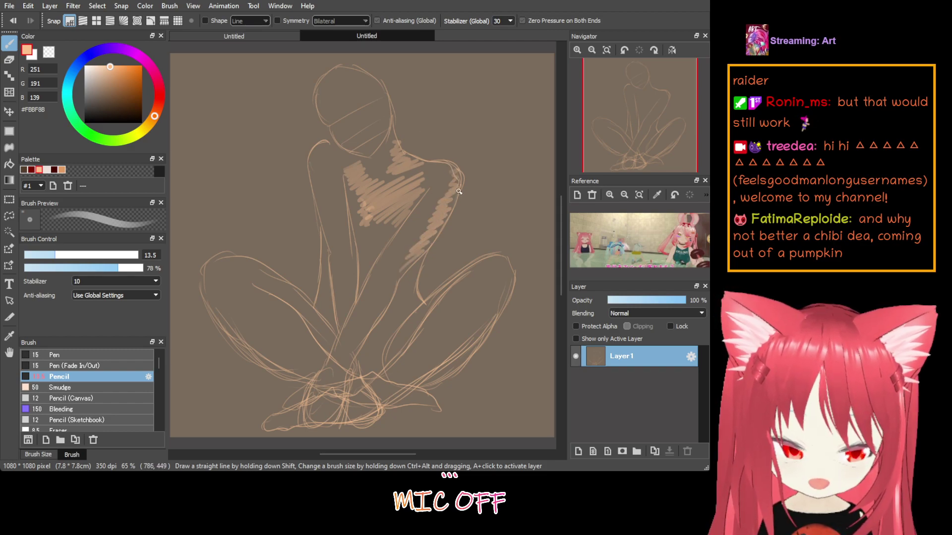
pyautogui.moveTo(458, 190)
pyautogui.mouseDown()
pyautogui.moveTo(410, 261)
pyautogui.moveTo(455, 194)
pyautogui.moveTo(406, 270)
pyautogui.moveTo(419, 276)
pyautogui.moveTo(399, 304)
pyautogui.moveTo(412, 307)
pyautogui.moveTo(424, 258)
pyautogui.moveTo(416, 308)
pyautogui.mouseUp()
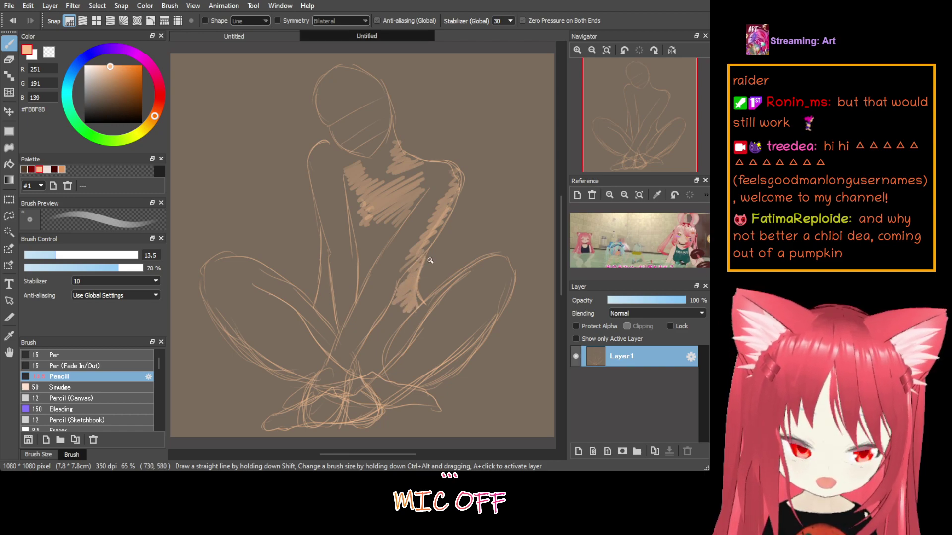
# Hatch light peach over both knees, the left-hand thigh and the right-hand side of the head
pyautogui.moveTo(483, 255)
pyautogui.mouseDown()
pyautogui.moveTo(503, 268)
pyautogui.moveTo(510, 288)
pyautogui.moveTo(498, 274)
pyautogui.mouseUp()
pyautogui.moveTo(224, 257)
pyautogui.mouseDown()
pyautogui.moveTo(237, 288)
pyautogui.moveTo(271, 282)
pyautogui.moveTo(268, 308)
pyautogui.moveTo(285, 297)
pyautogui.moveTo(300, 328)
pyautogui.mouseUp()
pyautogui.moveTo(252, 283)
pyautogui.mouseDown()
pyautogui.moveTo(244, 273)
pyautogui.moveTo(267, 298)
pyautogui.moveTo(231, 263)
pyautogui.moveTo(240, 263)
pyautogui.mouseUp()
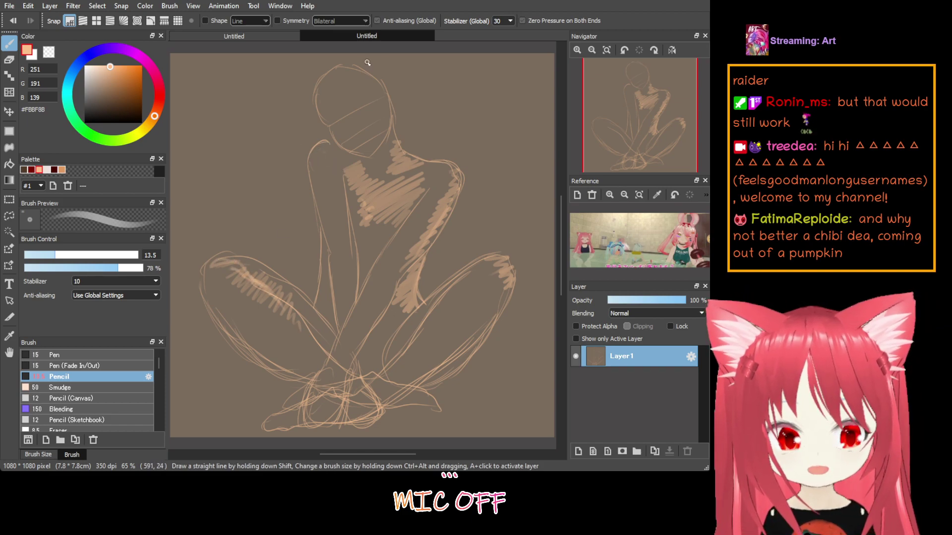
pyautogui.moveTo(369, 79)
pyautogui.mouseDown()
pyautogui.moveTo(385, 94)
pyautogui.moveTo(371, 114)
pyautogui.moveTo(381, 112)
pyautogui.moveTo(378, 127)
pyautogui.moveTo(388, 128)
pyautogui.moveTo(366, 161)
pyautogui.moveTo(387, 107)
pyautogui.mouseUp()
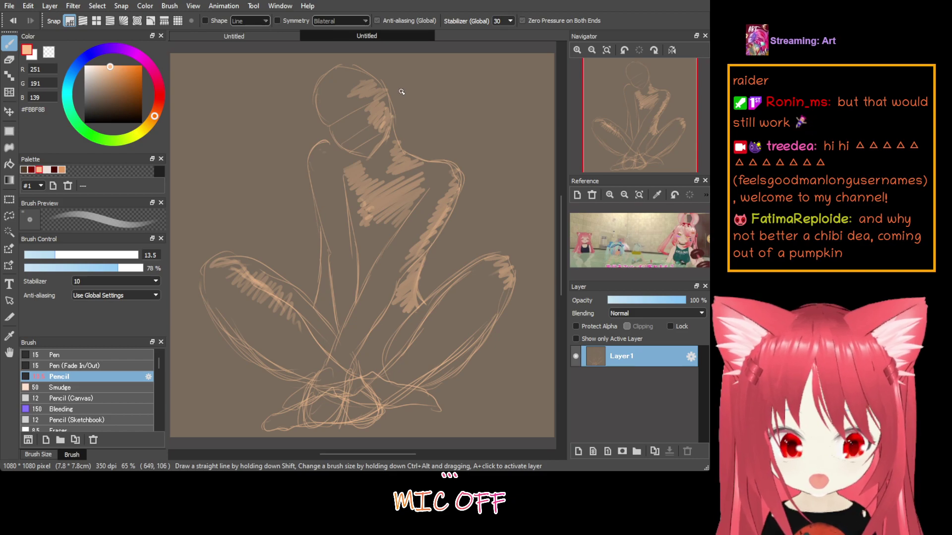
# Hatch the right-hand leg in light peach, and fill the arms, hands and adjoining leg areas with mid-brown #A17958
pyautogui.moveTo(399, 302)
pyautogui.mouseDown()
pyautogui.moveTo(392, 317)
pyautogui.moveTo(408, 306)
pyautogui.moveTo(429, 251)
pyautogui.moveTo(421, 257)
pyautogui.moveTo(495, 250)
pyautogui.moveTo(498, 260)
pyautogui.moveTo(449, 299)
pyautogui.moveTo(389, 382)
pyautogui.moveTo(412, 369)
pyautogui.moveTo(368, 395)
pyautogui.moveTo(454, 287)
pyautogui.moveTo(461, 343)
pyautogui.moveTo(500, 290)
pyautogui.moveTo(400, 365)
pyautogui.moveTo(465, 280)
pyautogui.moveTo(456, 293)
pyautogui.moveTo(400, 297)
pyautogui.mouseUp()
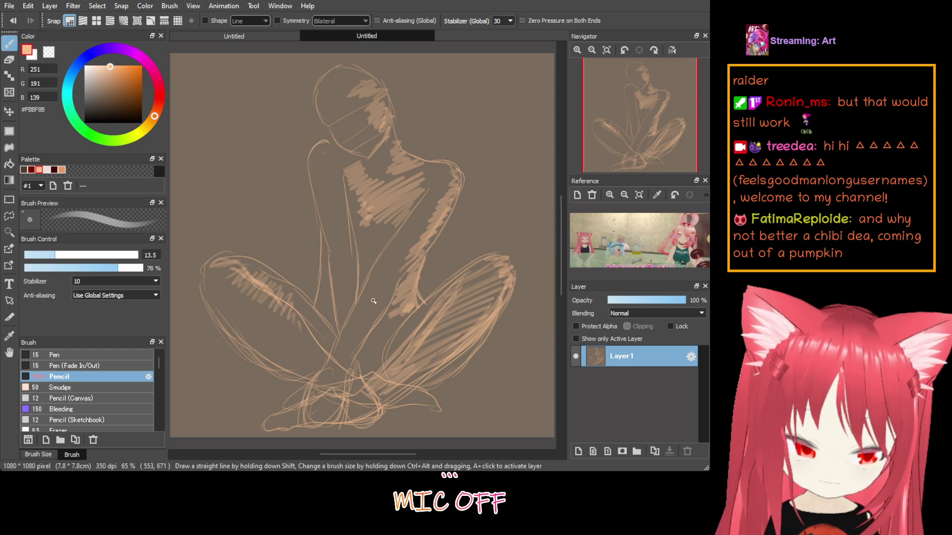
pyautogui.moveTo(386, 300)
pyautogui.mouseDown()
pyautogui.moveTo(347, 373)
pyautogui.moveTo(392, 289)
pyautogui.moveTo(342, 384)
pyautogui.mouseUp()
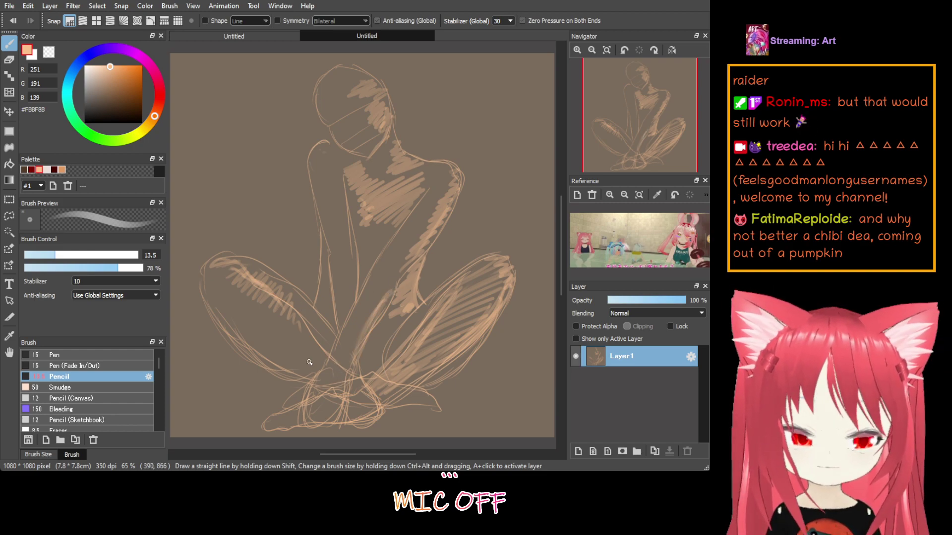
pyautogui.click(110, 86)
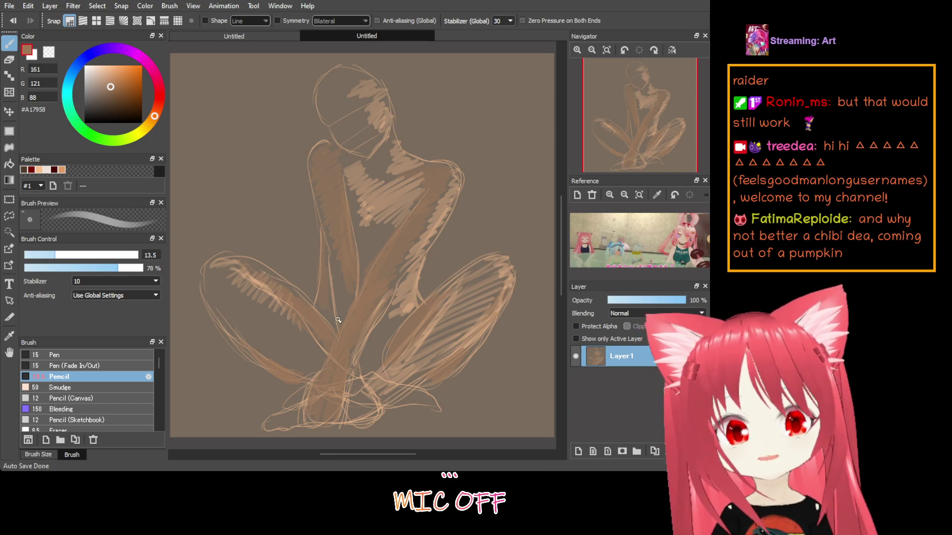
# Shade the face, the neck and the lower chest between the arms with dark brown #473221
pyautogui.click(114, 105)
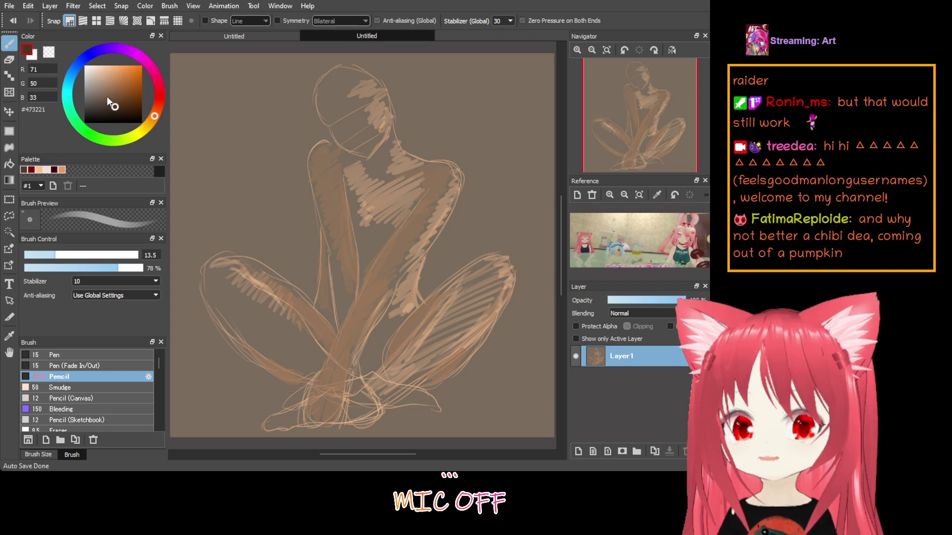
pyautogui.moveTo(346, 77)
pyautogui.mouseDown()
pyautogui.moveTo(317, 104)
pyautogui.moveTo(368, 129)
pyautogui.moveTo(358, 143)
pyautogui.moveTo(370, 148)
pyautogui.mouseUp()
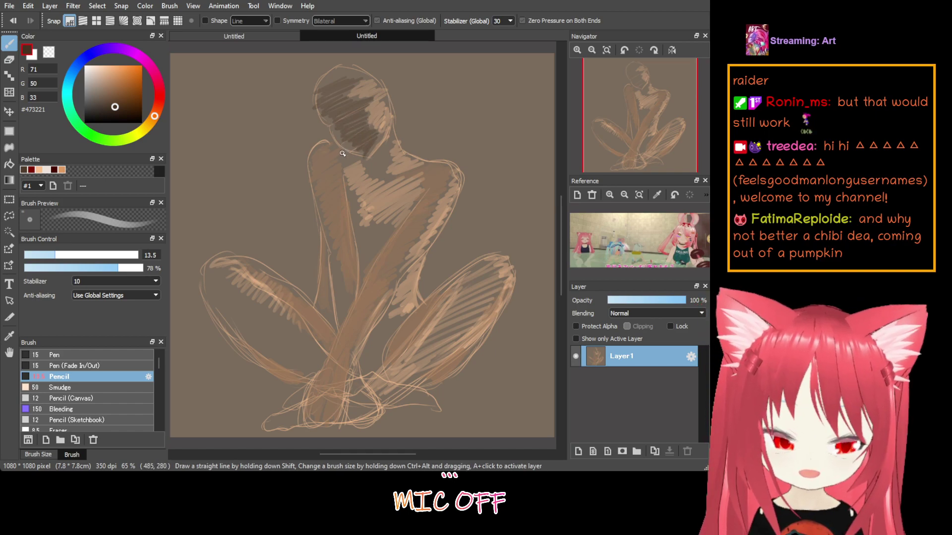
pyautogui.moveTo(342, 155); pyautogui.dragTo(359, 160)
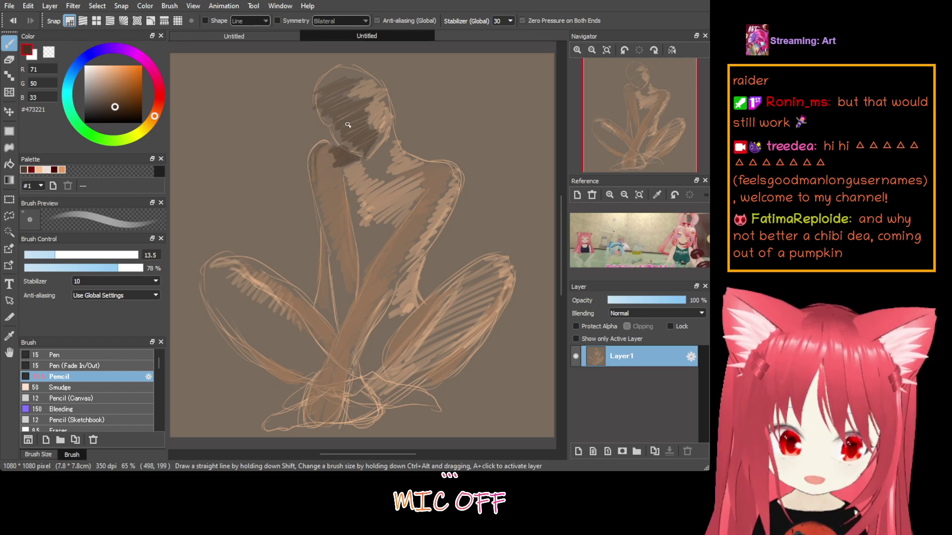
pyautogui.moveTo(387, 128)
pyautogui.mouseDown()
pyautogui.moveTo(378, 170)
pyautogui.moveTo(389, 152)
pyautogui.mouseUp()
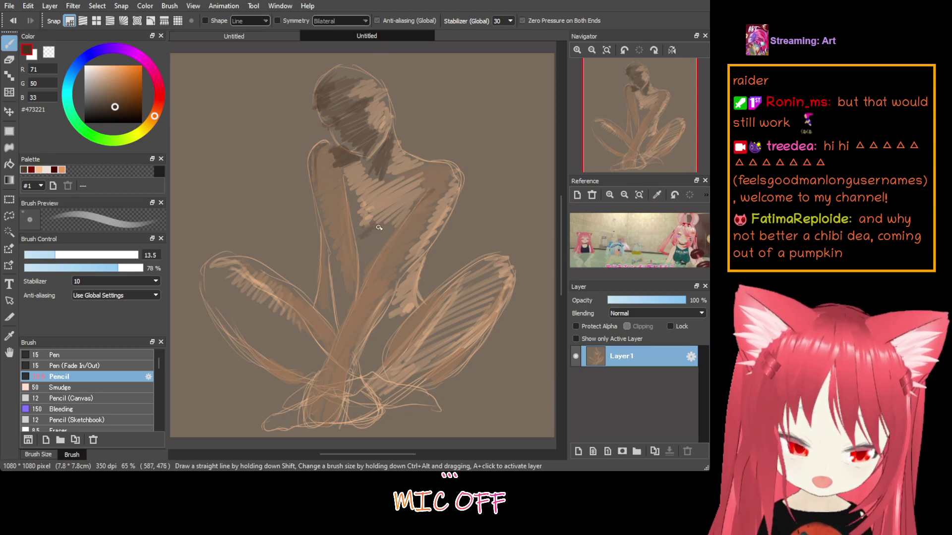
pyautogui.moveTo(379, 228)
pyautogui.mouseDown()
pyautogui.moveTo(359, 255)
pyautogui.moveTo(385, 240)
pyautogui.moveTo(362, 284)
pyautogui.moveTo(376, 232)
pyautogui.moveTo(361, 239)
pyautogui.moveTo(353, 209)
pyautogui.moveTo(366, 250)
pyautogui.moveTo(382, 211)
pyautogui.moveTo(386, 233)
pyautogui.mouseUp()
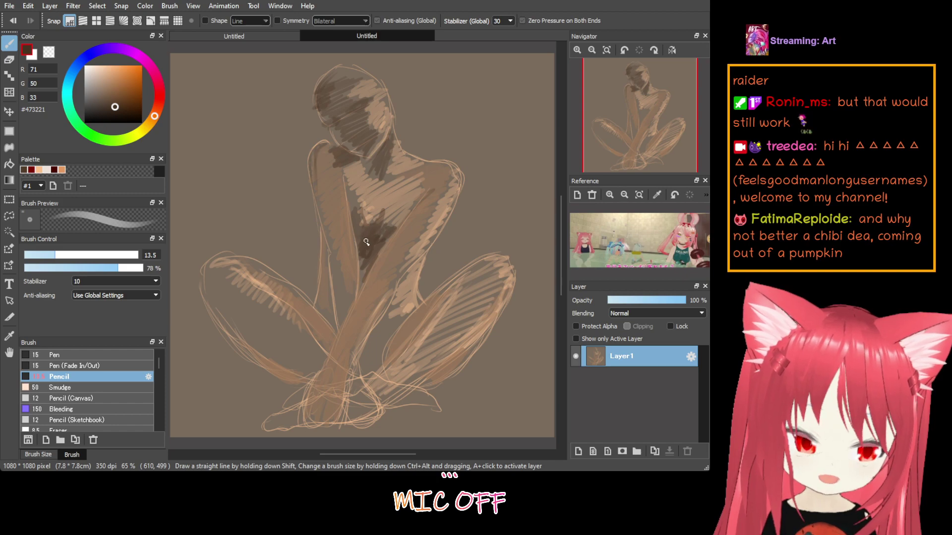
# Shade both sides of the waist and the gap between the right-hand arm and leg in dark brown
pyautogui.moveTo(323, 247)
pyautogui.mouseDown()
pyautogui.moveTo(318, 298)
pyautogui.moveTo(325, 283)
pyautogui.moveTo(333, 303)
pyautogui.mouseUp()
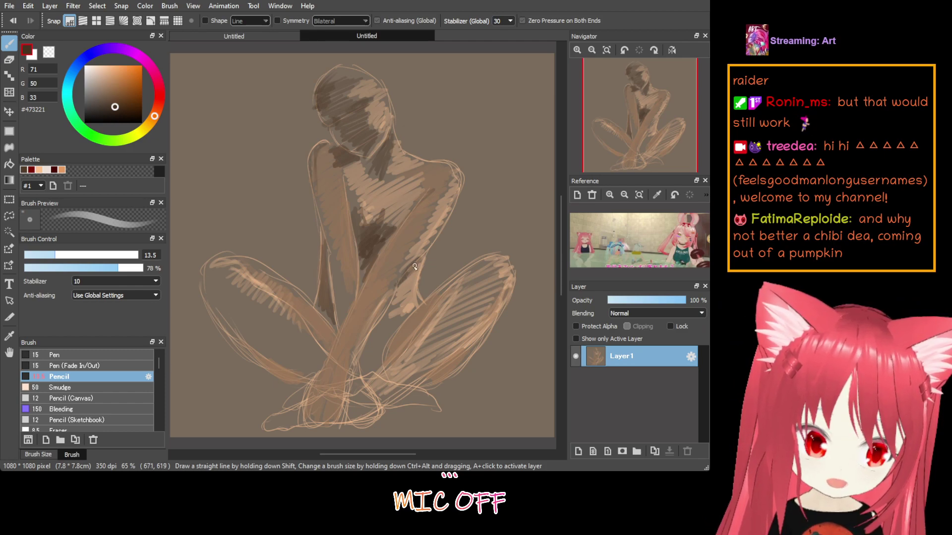
pyautogui.moveTo(399, 296)
pyautogui.mouseDown()
pyautogui.moveTo(370, 338)
pyautogui.moveTo(396, 322)
pyautogui.moveTo(377, 365)
pyautogui.moveTo(390, 361)
pyautogui.mouseUp()
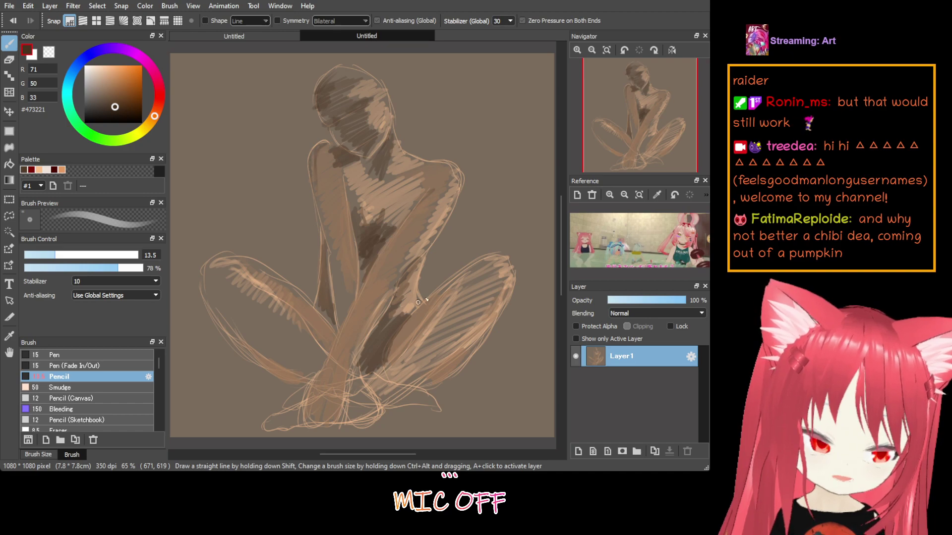
pyautogui.moveTo(428, 308); pyautogui.dragTo(392, 360)
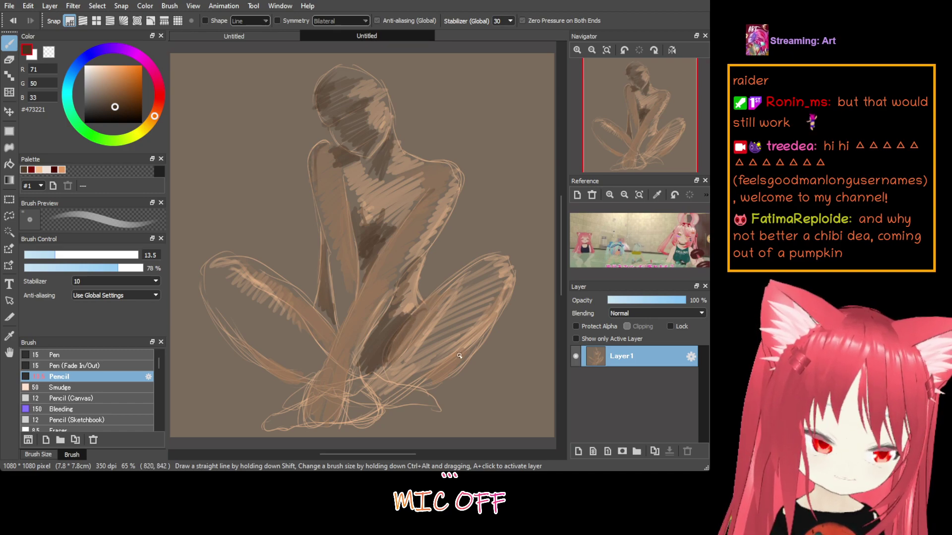
# Add dark brown shading to the underside of the right-hand leg, the left-hand leg and the hands
pyautogui.moveTo(459, 355); pyautogui.dragTo(372, 414)
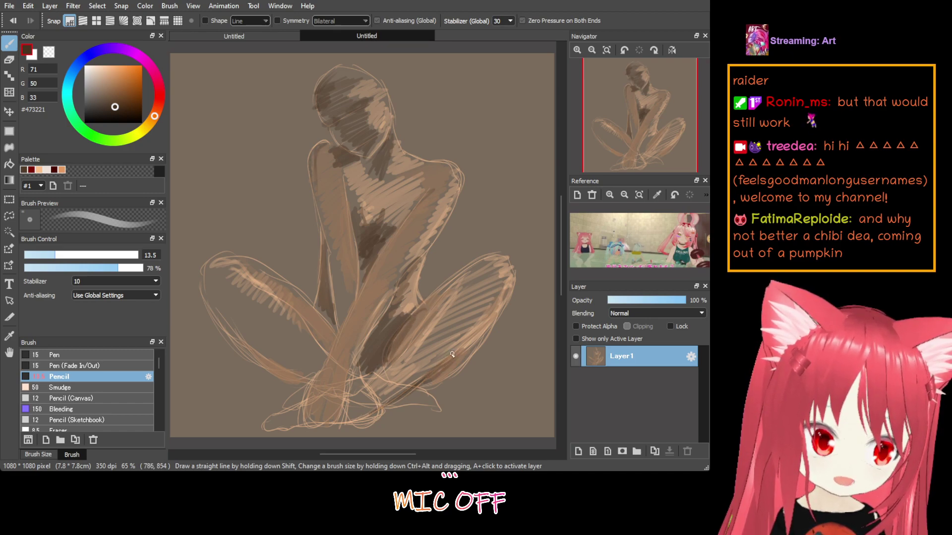
pyautogui.moveTo(424, 382)
pyautogui.mouseDown()
pyautogui.moveTo(452, 373)
pyautogui.moveTo(471, 337)
pyautogui.mouseUp()
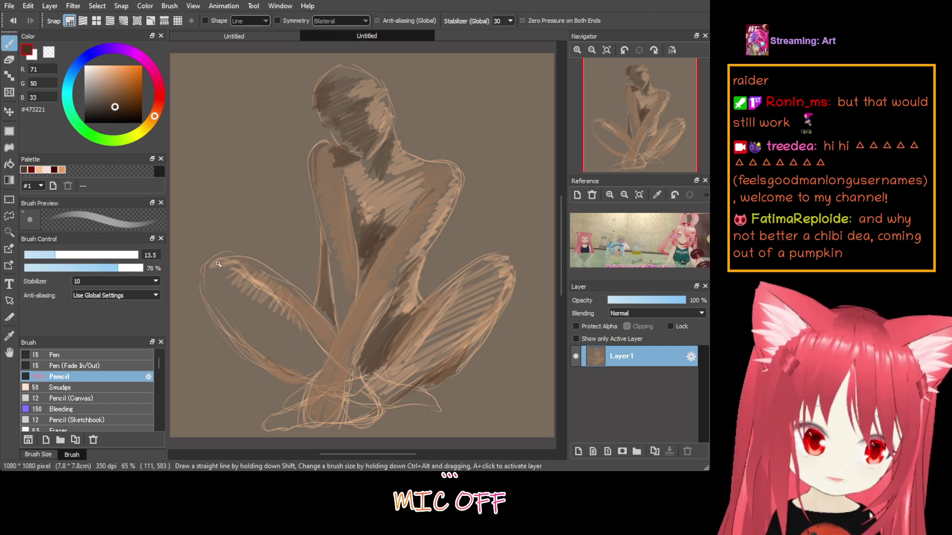
pyautogui.moveTo(218, 264)
pyautogui.mouseDown()
pyautogui.moveTo(207, 294)
pyautogui.moveTo(237, 286)
pyautogui.moveTo(229, 320)
pyautogui.moveTo(262, 301)
pyautogui.moveTo(240, 336)
pyautogui.moveTo(287, 323)
pyautogui.moveTo(267, 353)
pyautogui.moveTo(273, 362)
pyautogui.moveTo(317, 347)
pyautogui.moveTo(288, 399)
pyautogui.moveTo(323, 390)
pyautogui.moveTo(327, 430)
pyautogui.moveTo(383, 307)
pyautogui.moveTo(345, 392)
pyautogui.moveTo(370, 325)
pyautogui.mouseUp()
pyautogui.moveTo(397, 282); pyautogui.dragTo(380, 314)
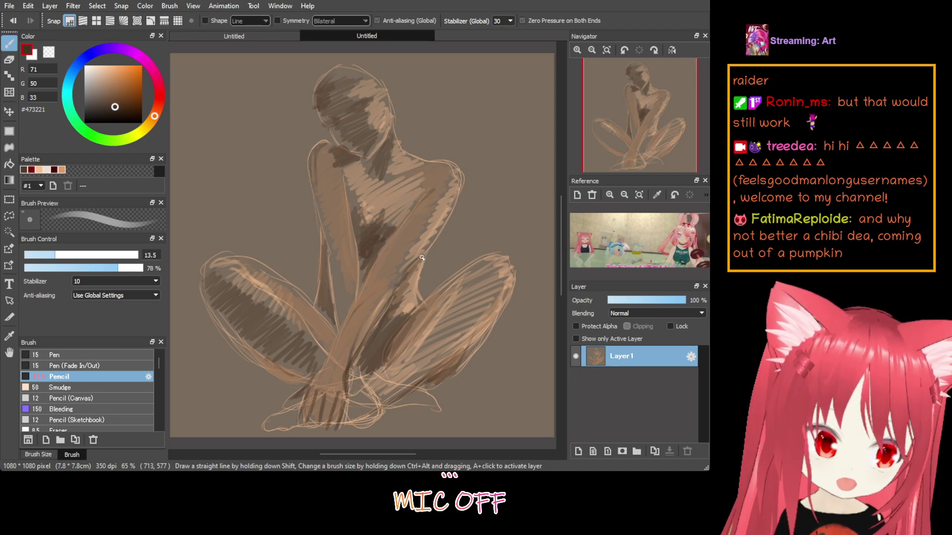
# Add dark brown #473221 shading to the left-hand forearm, both feet, the hand on the ankle and the inner edge of the right-hand leg
pyautogui.moveTo(422, 257)
pyautogui.mouseDown()
pyautogui.moveTo(402, 308)
pyautogui.moveTo(336, 336)
pyautogui.mouseUp()
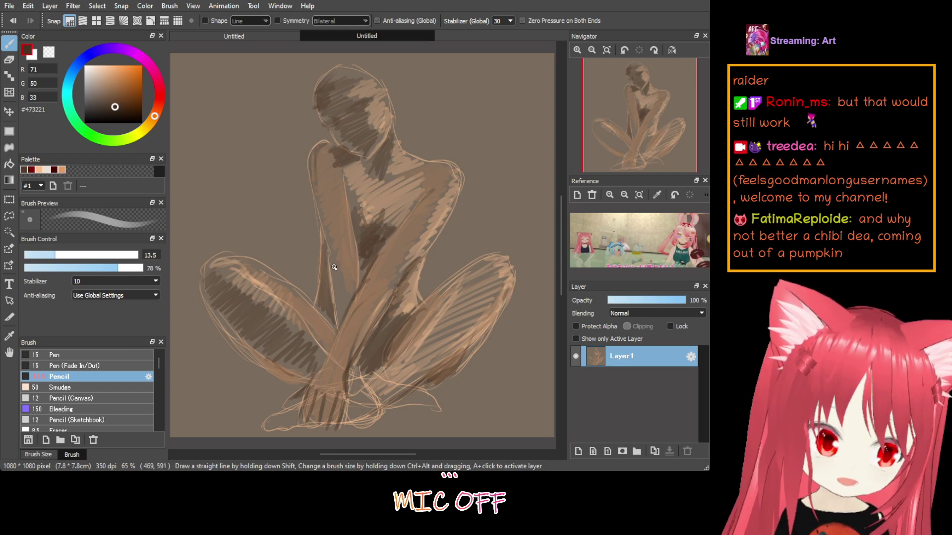
pyautogui.moveTo(334, 268)
pyautogui.mouseDown()
pyautogui.moveTo(347, 295)
pyautogui.moveTo(344, 305)
pyautogui.moveTo(345, 287)
pyautogui.moveTo(337, 332)
pyautogui.mouseUp()
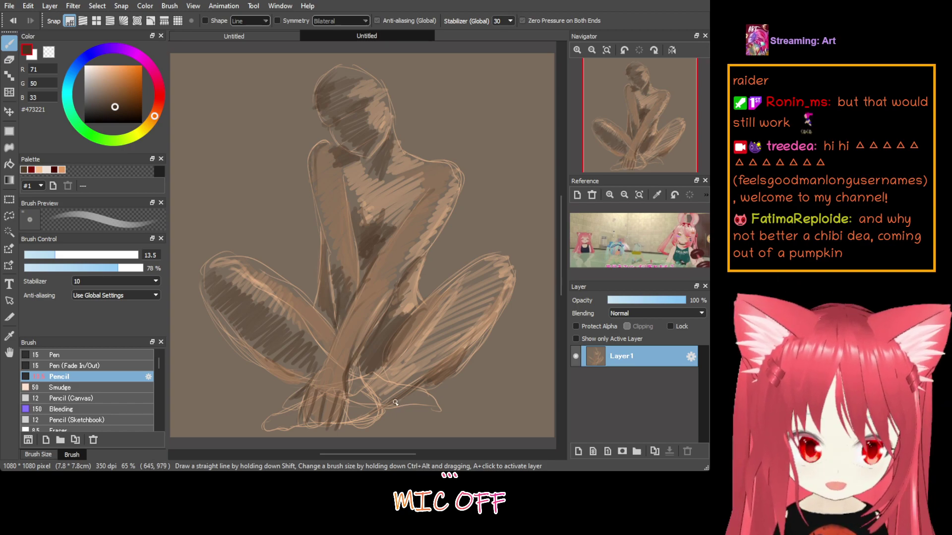
pyautogui.moveTo(396, 401)
pyautogui.mouseDown()
pyautogui.moveTo(435, 405)
pyautogui.moveTo(406, 399)
pyautogui.moveTo(440, 411)
pyautogui.mouseUp()
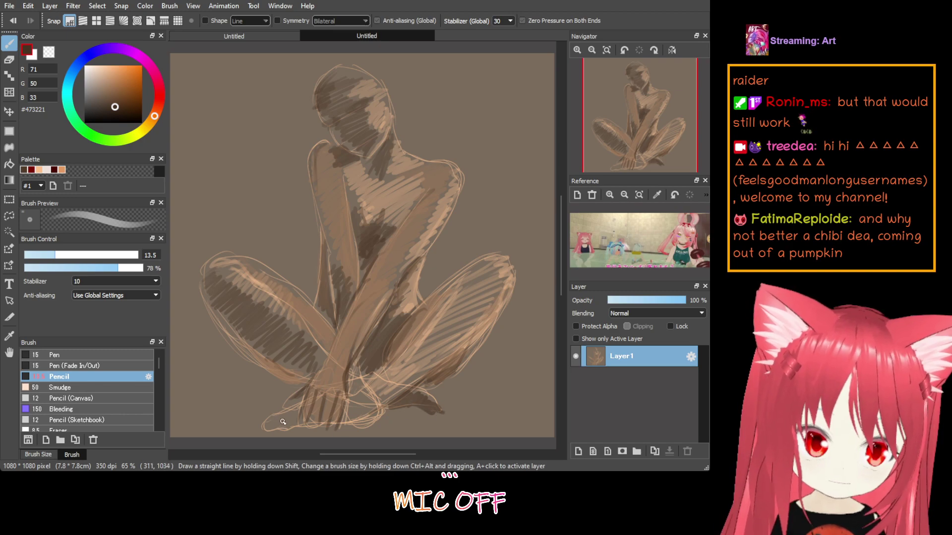
pyautogui.moveTo(278, 424)
pyautogui.mouseDown()
pyautogui.moveTo(271, 422)
pyautogui.moveTo(297, 419)
pyautogui.moveTo(265, 424)
pyautogui.moveTo(298, 416)
pyautogui.mouseUp()
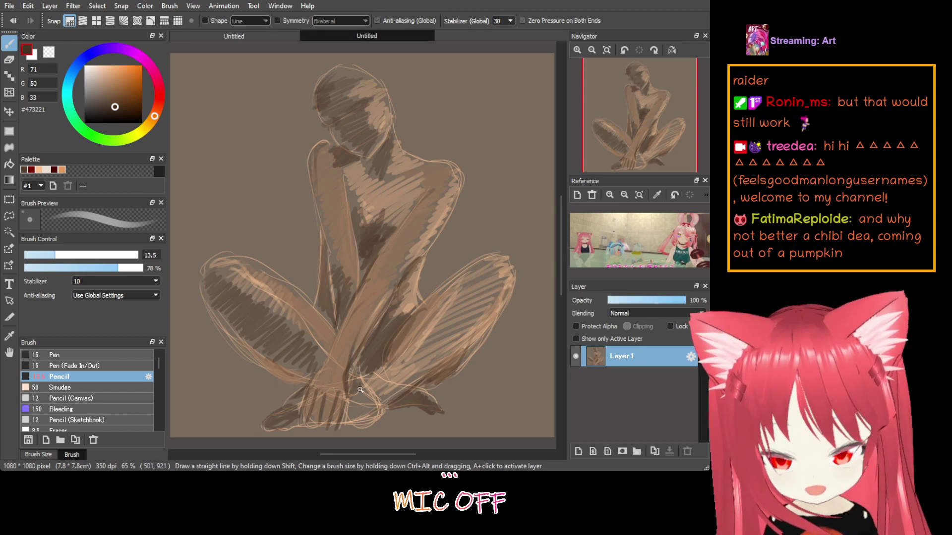
pyautogui.moveTo(353, 410)
pyautogui.mouseDown()
pyautogui.moveTo(372, 401)
pyautogui.moveTo(368, 425)
pyautogui.moveTo(361, 373)
pyautogui.moveTo(381, 424)
pyautogui.moveTo(377, 412)
pyautogui.moveTo(357, 411)
pyautogui.moveTo(372, 415)
pyautogui.moveTo(368, 401)
pyautogui.moveTo(369, 422)
pyautogui.moveTo(368, 399)
pyautogui.moveTo(363, 425)
pyautogui.moveTo(348, 396)
pyautogui.moveTo(350, 417)
pyautogui.mouseUp()
pyautogui.moveTo(372, 377)
pyautogui.mouseDown()
pyautogui.moveTo(364, 382)
pyautogui.moveTo(382, 379)
pyautogui.moveTo(372, 407)
pyautogui.moveTo(383, 412)
pyautogui.mouseUp()
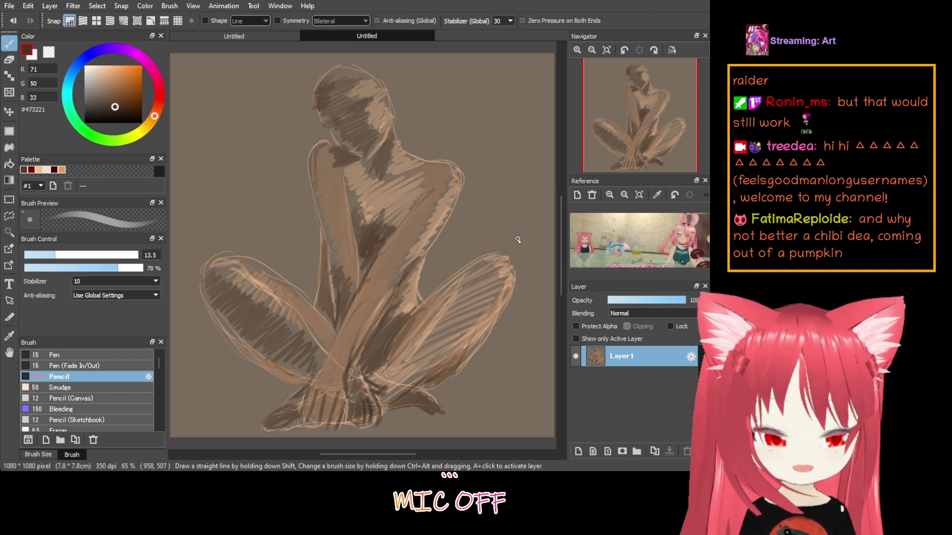
pyautogui.moveTo(494, 262); pyautogui.dragTo(437, 317)
pyautogui.moveTo(472, 276)
pyautogui.mouseDown()
pyautogui.moveTo(369, 381)
pyautogui.moveTo(403, 348)
pyautogui.mouseUp()
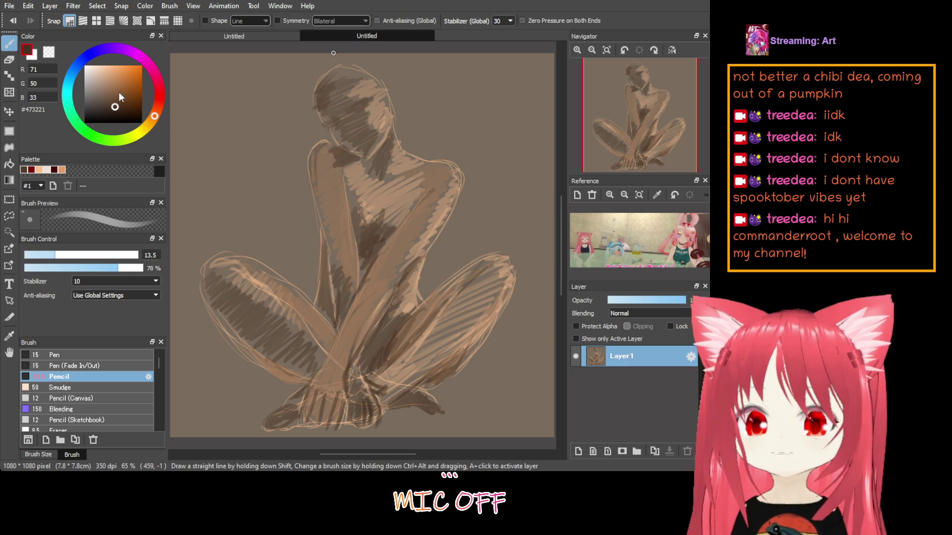
# Deepen the shadows on both legs, the gap beside the right-hand arm, the torso and the face with greyish dark brown #40352C
pyautogui.moveTo(119, 92); pyautogui.dragTo(95, 97)
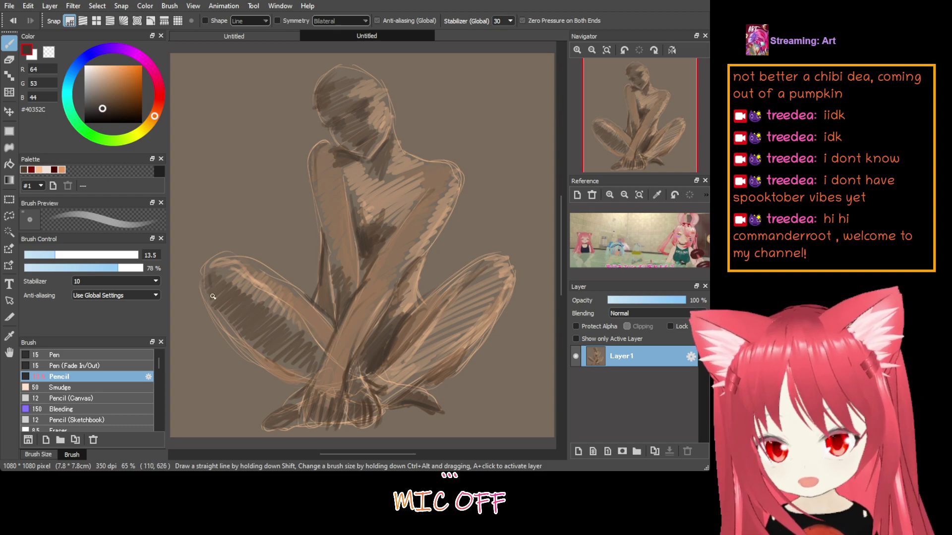
pyautogui.moveTo(212, 296)
pyautogui.mouseDown()
pyautogui.moveTo(223, 312)
pyautogui.moveTo(248, 323)
pyautogui.moveTo(255, 344)
pyautogui.moveTo(262, 331)
pyautogui.moveTo(280, 359)
pyautogui.moveTo(251, 339)
pyautogui.moveTo(311, 380)
pyautogui.moveTo(260, 344)
pyautogui.moveTo(272, 364)
pyautogui.mouseUp()
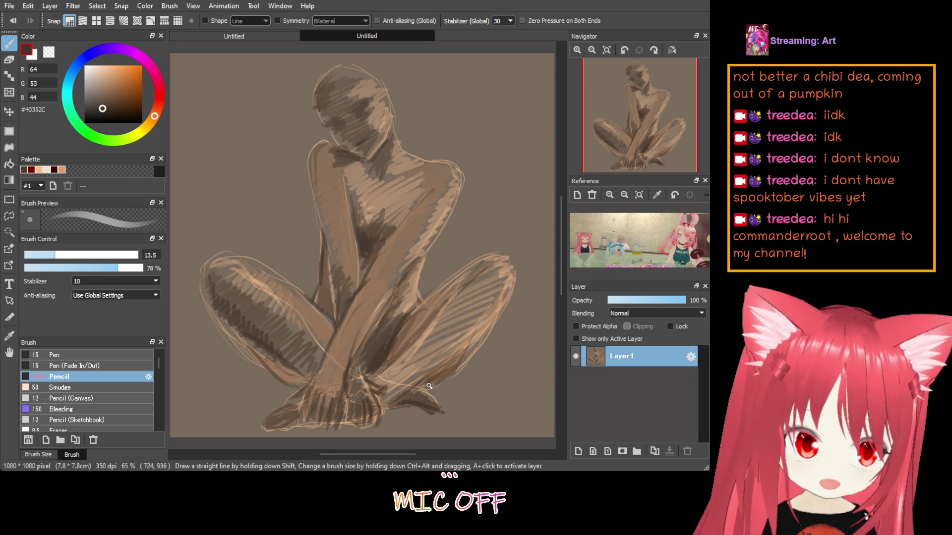
pyautogui.moveTo(411, 388)
pyautogui.mouseDown()
pyautogui.moveTo(468, 353)
pyautogui.moveTo(411, 396)
pyautogui.moveTo(483, 339)
pyautogui.moveTo(417, 387)
pyautogui.moveTo(463, 351)
pyautogui.mouseUp()
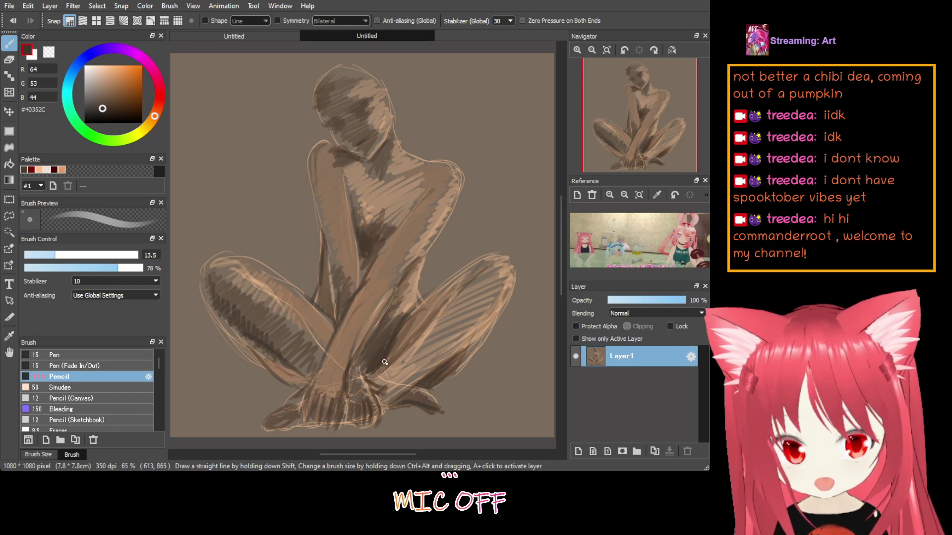
pyautogui.moveTo(384, 362)
pyautogui.mouseDown()
pyautogui.moveTo(419, 332)
pyautogui.moveTo(392, 357)
pyautogui.moveTo(418, 299)
pyautogui.mouseUp()
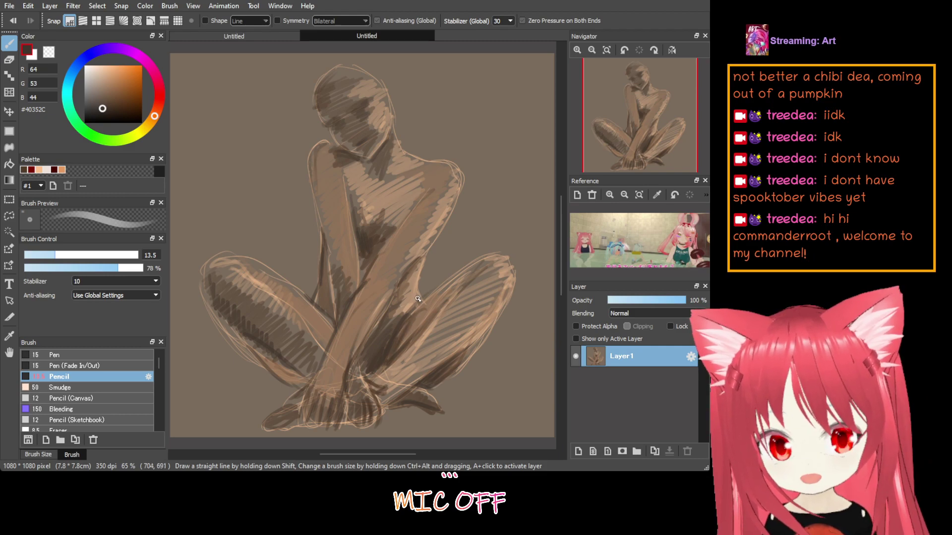
pyautogui.moveTo(432, 199)
pyautogui.mouseDown()
pyautogui.moveTo(385, 243)
pyautogui.moveTo(369, 274)
pyautogui.moveTo(426, 194)
pyautogui.mouseUp()
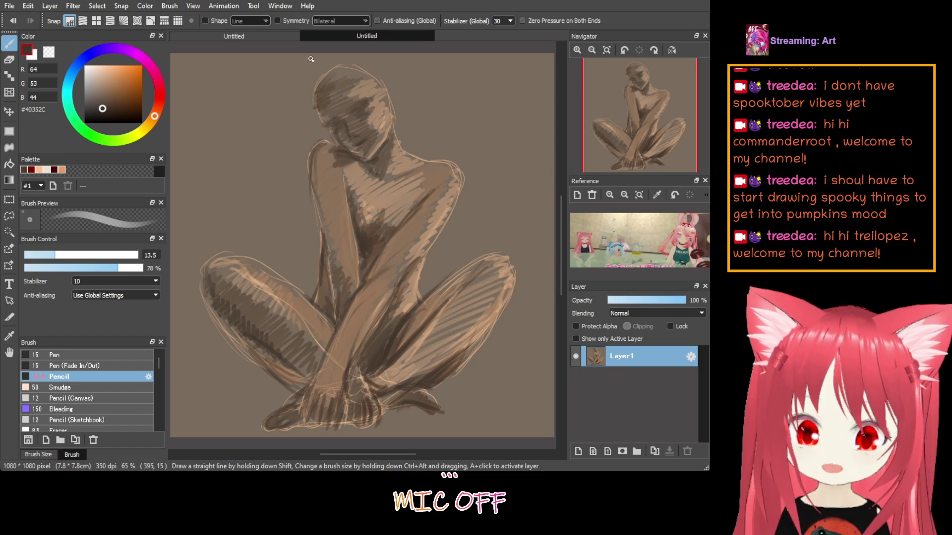
# Hatch the hair area over the crown and side of the head in light grey-beige #B2A193
pyautogui.click(91, 99)
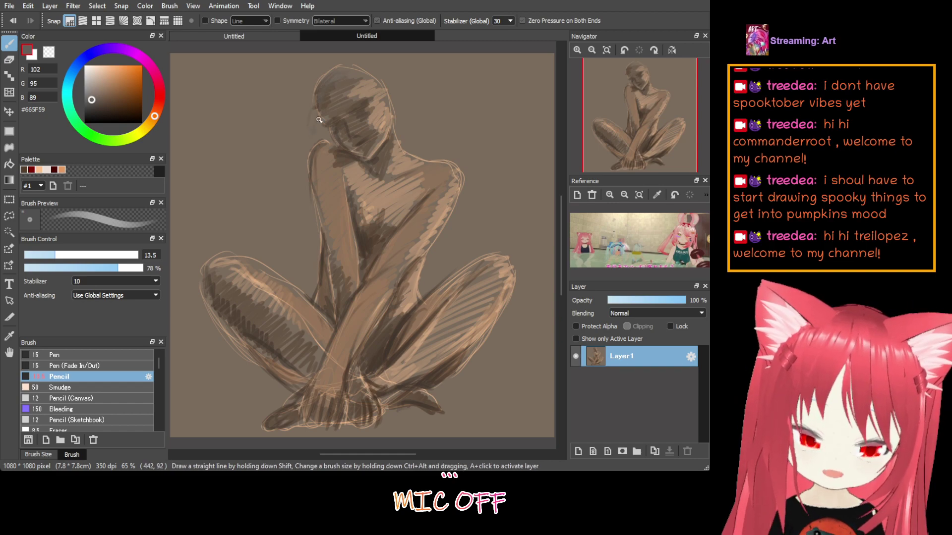
pyautogui.click(94, 83)
pyautogui.moveTo(329, 77)
pyautogui.mouseDown()
pyautogui.moveTo(311, 119)
pyautogui.moveTo(323, 83)
pyautogui.moveTo(320, 104)
pyautogui.moveTo(347, 73)
pyautogui.moveTo(318, 110)
pyautogui.moveTo(350, 82)
pyautogui.moveTo(339, 102)
pyautogui.moveTo(375, 89)
pyautogui.moveTo(349, 93)
pyautogui.moveTo(361, 79)
pyautogui.moveTo(335, 89)
pyautogui.moveTo(328, 76)
pyautogui.moveTo(316, 104)
pyautogui.moveTo(328, 73)
pyautogui.moveTo(323, 105)
pyautogui.mouseUp()
pyautogui.moveTo(360, 71)
pyautogui.mouseDown()
pyautogui.moveTo(315, 119)
pyautogui.moveTo(328, 139)
pyautogui.mouseUp()
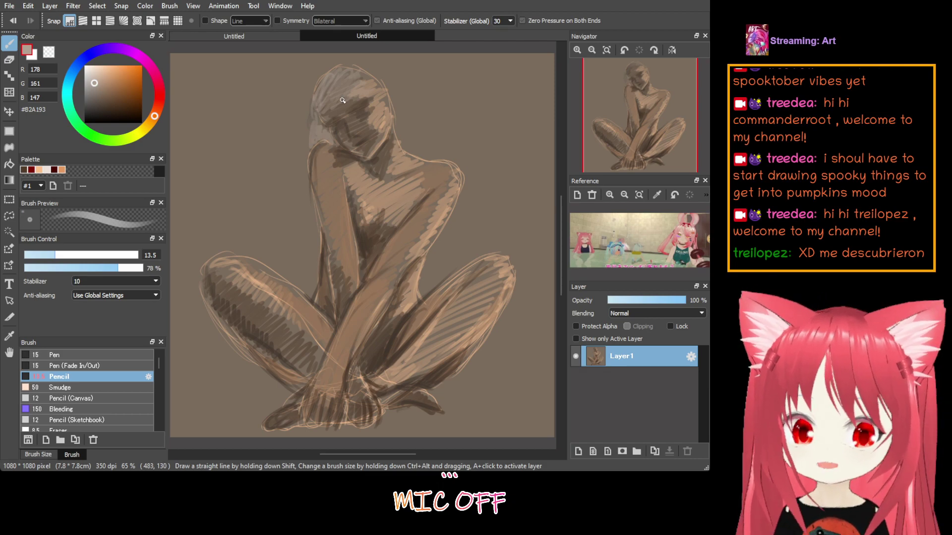
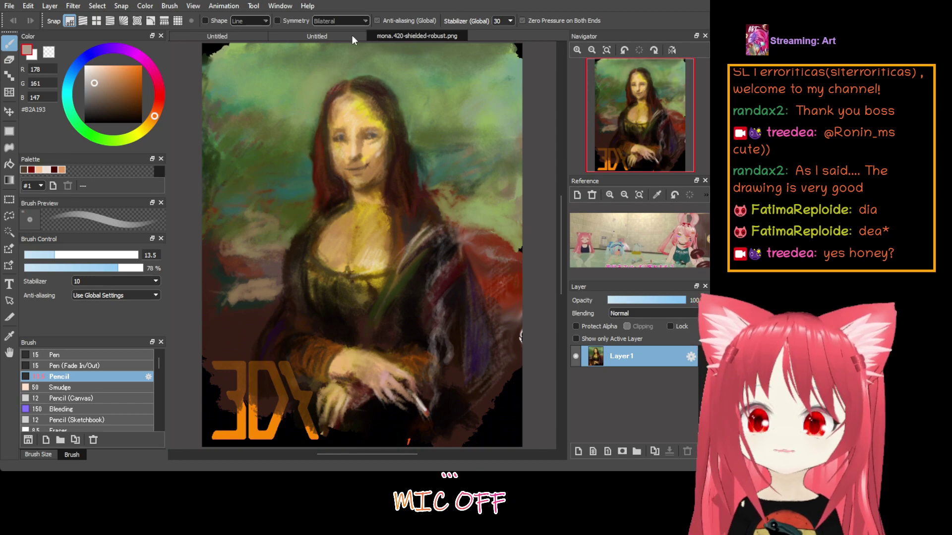
# Return to the seated-figure drawing and add pale peach #F1D4BD highlights to the neck, arms, hands and right-hand leg
pyautogui.click(322, 35)
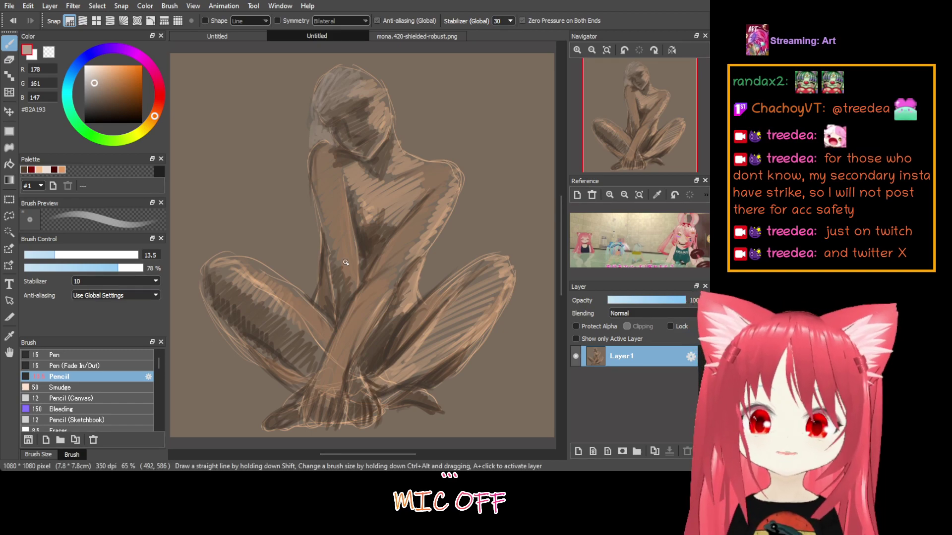
pyautogui.click(97, 69)
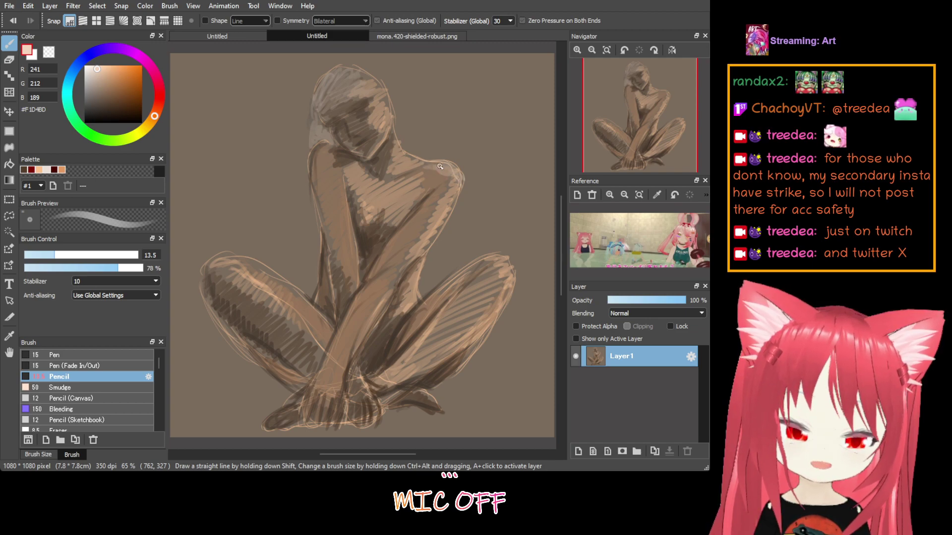
pyautogui.moveTo(389, 170); pyautogui.dragTo(393, 149)
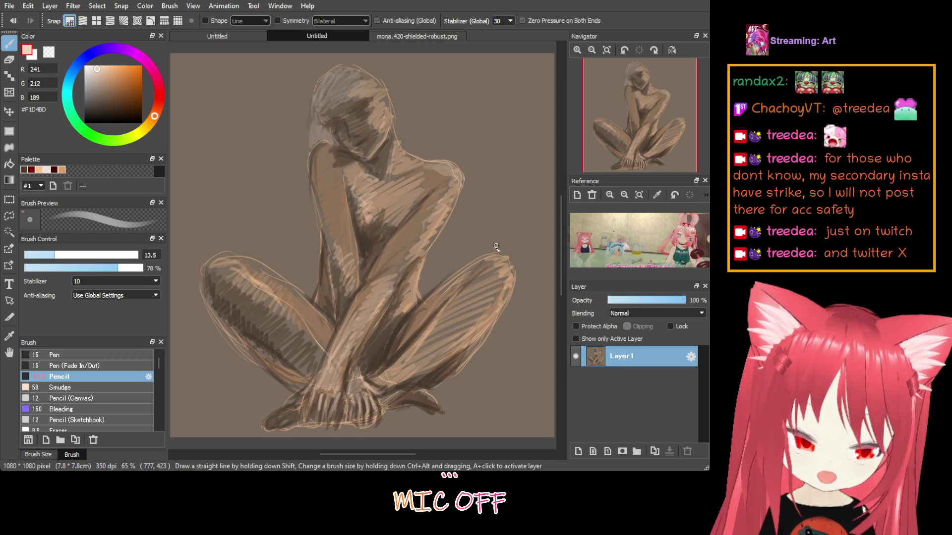
pyautogui.moveTo(503, 273)
pyautogui.mouseDown()
pyautogui.moveTo(493, 314)
pyautogui.moveTo(504, 292)
pyautogui.moveTo(497, 288)
pyautogui.moveTo(480, 333)
pyautogui.moveTo(501, 276)
pyautogui.moveTo(486, 284)
pyautogui.moveTo(480, 322)
pyautogui.mouseUp()
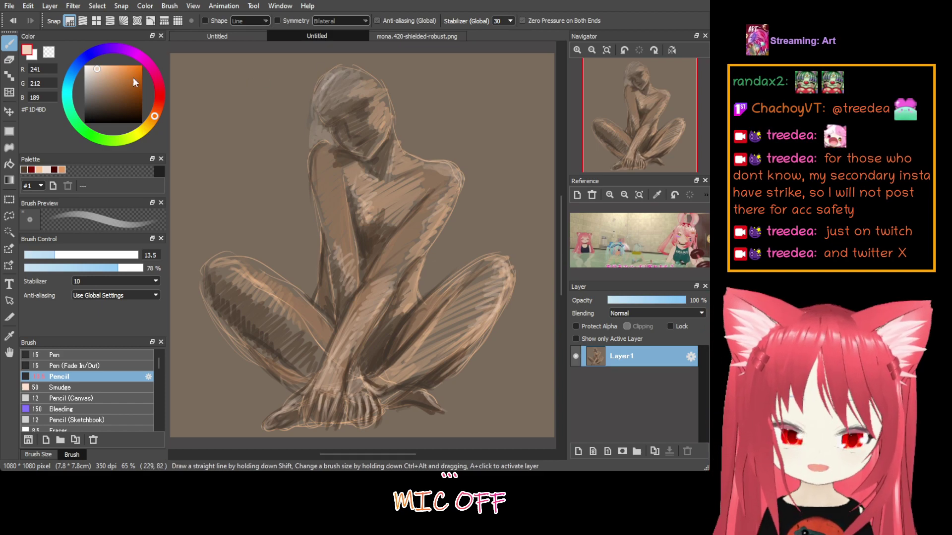
# Hatch the hair around the head in coral pink #FF7B6D, toning it with muted pink #906965
pyautogui.click(156, 98)
pyautogui.moveTo(119, 67); pyautogui.dragTo(119, 37)
pyautogui.moveTo(292, 51)
pyautogui.mouseDown()
pyautogui.moveTo(345, 69)
pyautogui.moveTo(318, 81)
pyautogui.moveTo(345, 77)
pyautogui.moveTo(317, 91)
pyautogui.mouseUp()
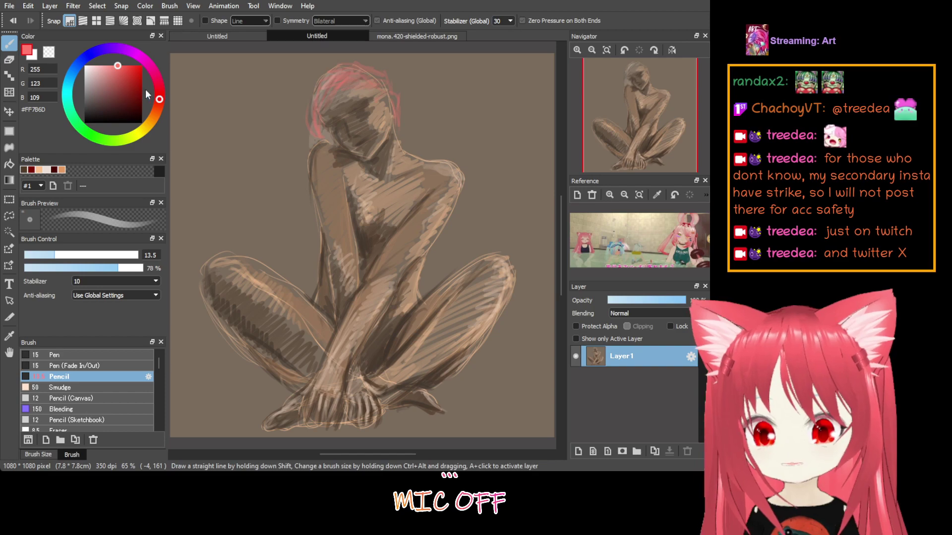
pyautogui.click(101, 91)
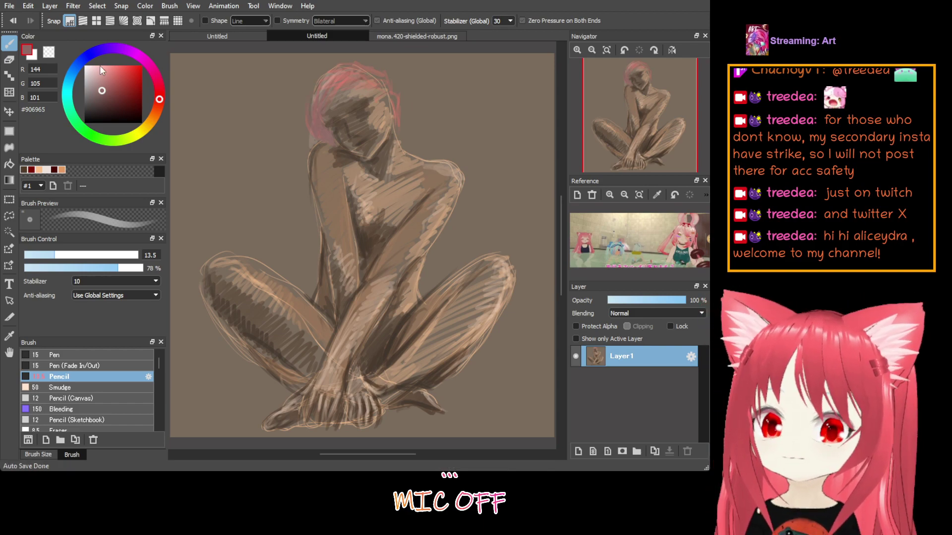
# Draw the curved bases of two wings rising outward from the shoulders in pale pink #FFE1DE
pyautogui.moveTo(100, 67); pyautogui.dragTo(92, 64)
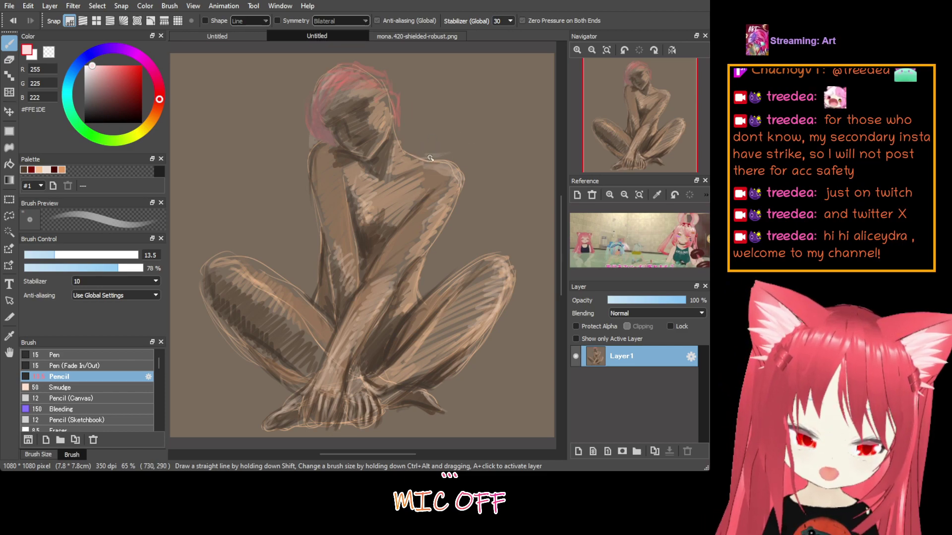
pyautogui.moveTo(456, 154)
pyautogui.mouseDown()
pyautogui.moveTo(490, 132)
pyautogui.moveTo(446, 162)
pyautogui.moveTo(410, 158)
pyautogui.moveTo(507, 117)
pyautogui.mouseUp()
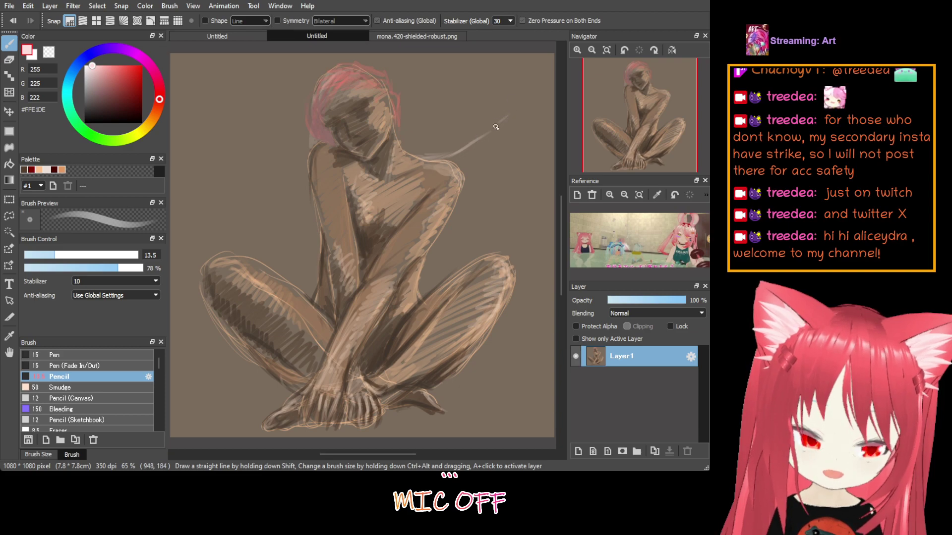
pyautogui.moveTo(471, 156)
pyautogui.mouseDown()
pyautogui.moveTo(505, 104)
pyautogui.moveTo(467, 149)
pyautogui.moveTo(488, 119)
pyautogui.mouseUp()
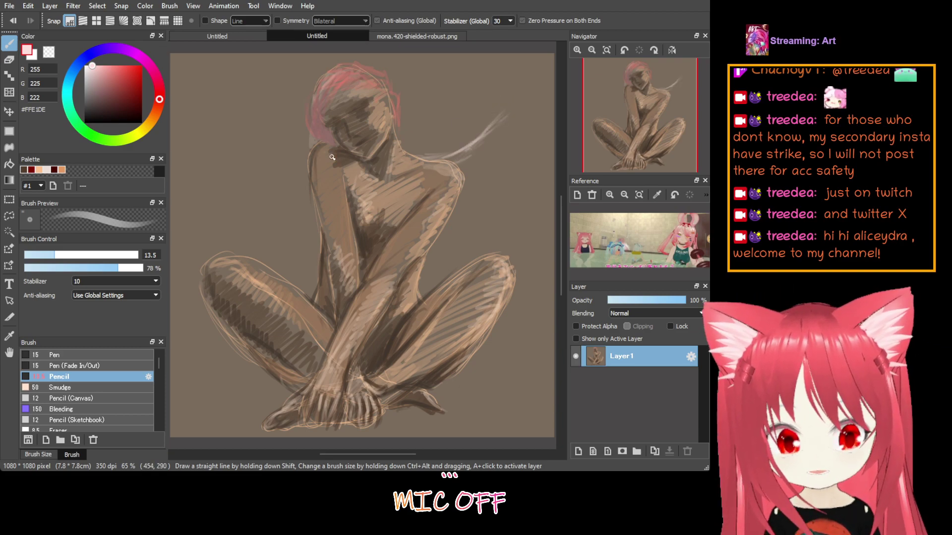
pyautogui.moveTo(298, 147); pyautogui.dragTo(247, 107)
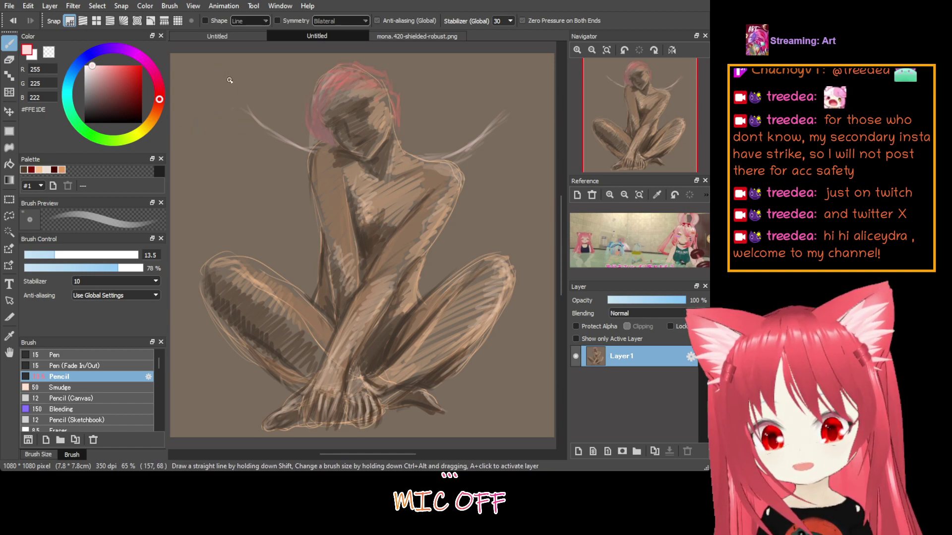
# Hatch feathers along the left-hand and right-hand wings in pale pink, extending both wing tips upward
pyautogui.moveTo(238, 94)
pyautogui.mouseDown()
pyautogui.moveTo(234, 111)
pyautogui.moveTo(261, 132)
pyautogui.mouseUp()
pyautogui.moveTo(216, 73)
pyautogui.mouseDown()
pyautogui.moveTo(222, 91)
pyautogui.moveTo(240, 101)
pyautogui.moveTo(250, 126)
pyautogui.mouseUp()
pyautogui.moveTo(238, 93); pyautogui.dragTo(279, 142)
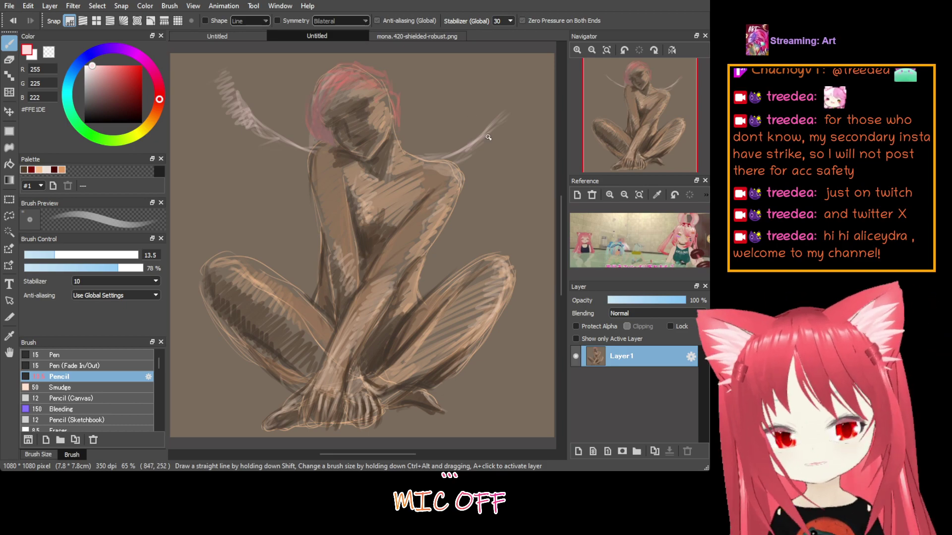
pyautogui.moveTo(520, 82)
pyautogui.mouseDown()
pyautogui.moveTo(533, 98)
pyautogui.moveTo(512, 110)
pyautogui.mouseUp()
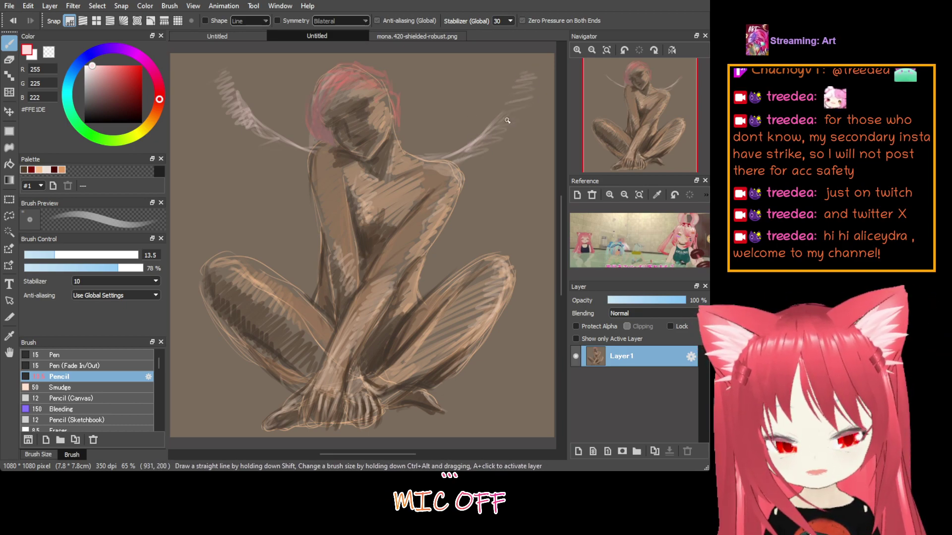
pyautogui.moveTo(529, 75)
pyautogui.mouseDown()
pyautogui.moveTo(521, 114)
pyautogui.moveTo(545, 78)
pyautogui.moveTo(536, 63)
pyautogui.moveTo(544, 86)
pyautogui.moveTo(514, 102)
pyautogui.moveTo(538, 111)
pyautogui.moveTo(477, 171)
pyautogui.mouseUp()
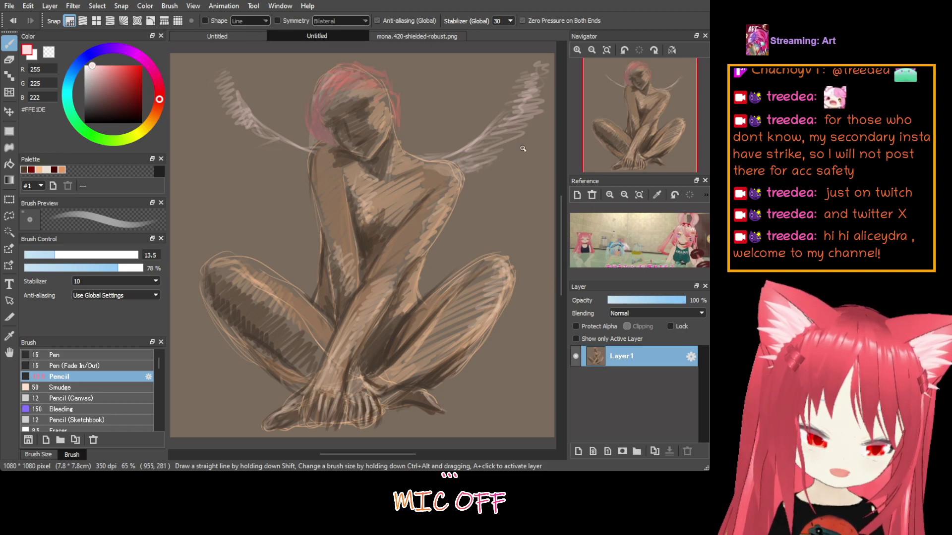
pyautogui.moveTo(475, 154)
pyautogui.mouseDown()
pyautogui.moveTo(442, 159)
pyautogui.moveTo(502, 118)
pyautogui.mouseUp()
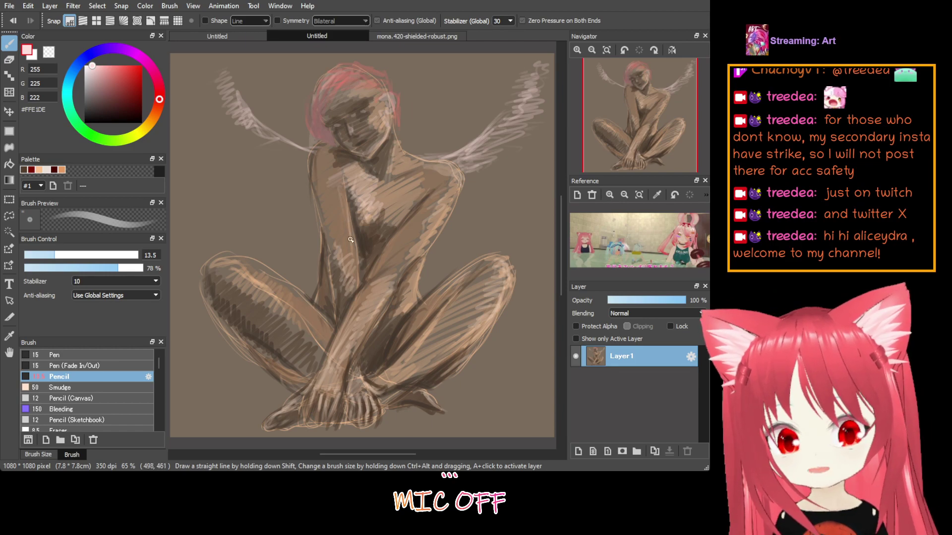
# Try pale pink highlights on both arms, the side of the waist and the right-hand shoulder
pyautogui.moveTo(349, 228); pyautogui.dragTo(356, 290)
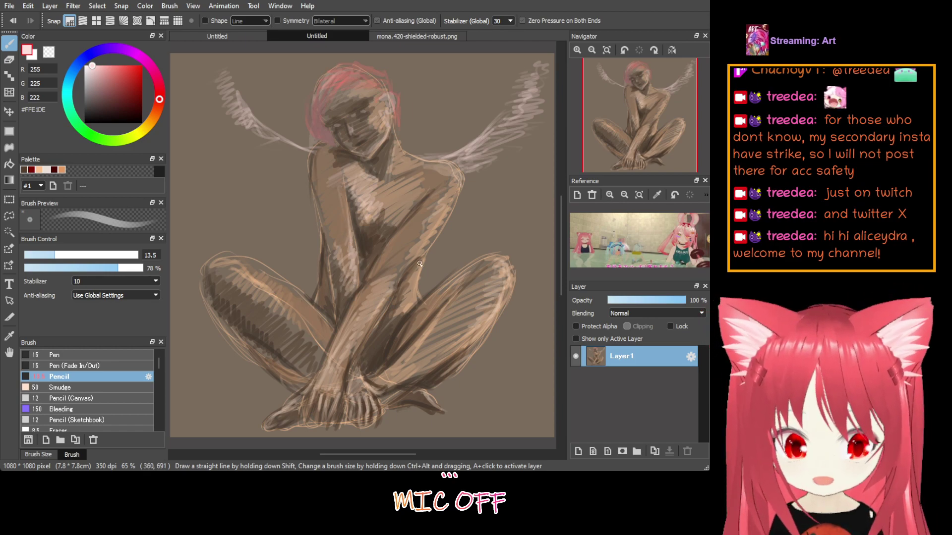
pyautogui.moveTo(415, 267)
pyautogui.mouseDown()
pyautogui.moveTo(411, 293)
pyautogui.moveTo(415, 280)
pyautogui.moveTo(422, 302)
pyautogui.moveTo(431, 239)
pyautogui.moveTo(454, 198)
pyautogui.moveTo(375, 315)
pyautogui.moveTo(433, 229)
pyautogui.moveTo(453, 169)
pyautogui.moveTo(460, 178)
pyautogui.moveTo(435, 164)
pyautogui.mouseUp()
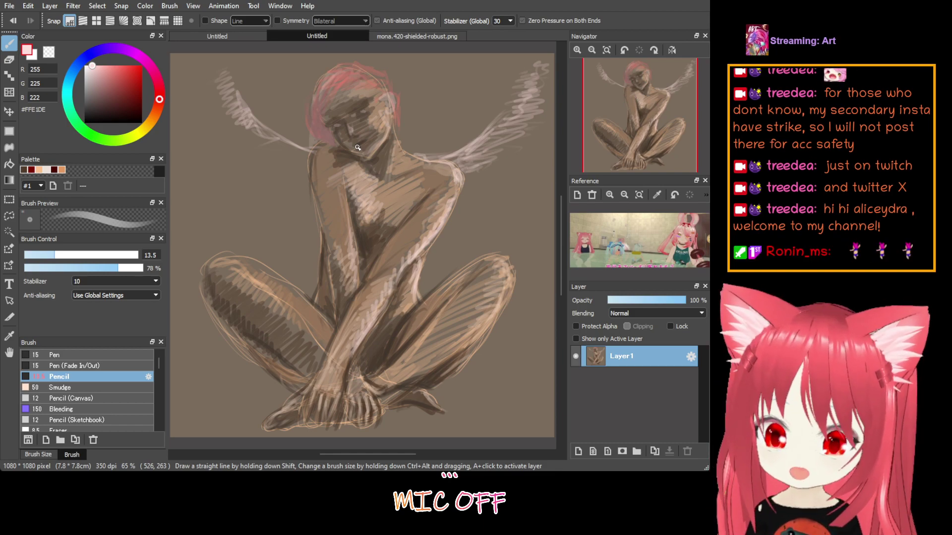
# Try shading the wings' lower feathers with dusty pink #CFA09B and grey #958C8B
pyautogui.click(99, 76)
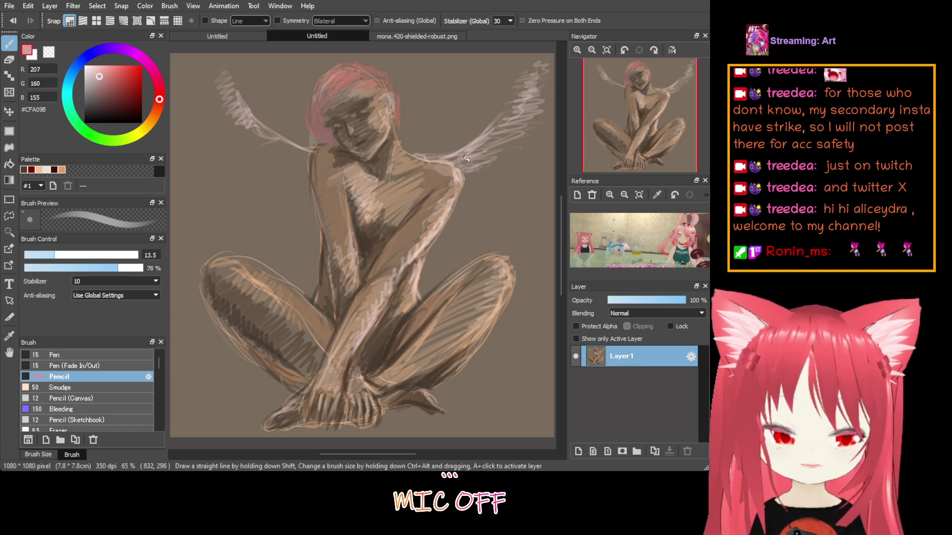
pyautogui.moveTo(482, 165)
pyautogui.mouseDown()
pyautogui.moveTo(537, 115)
pyautogui.moveTo(477, 178)
pyautogui.moveTo(469, 172)
pyautogui.mouseUp()
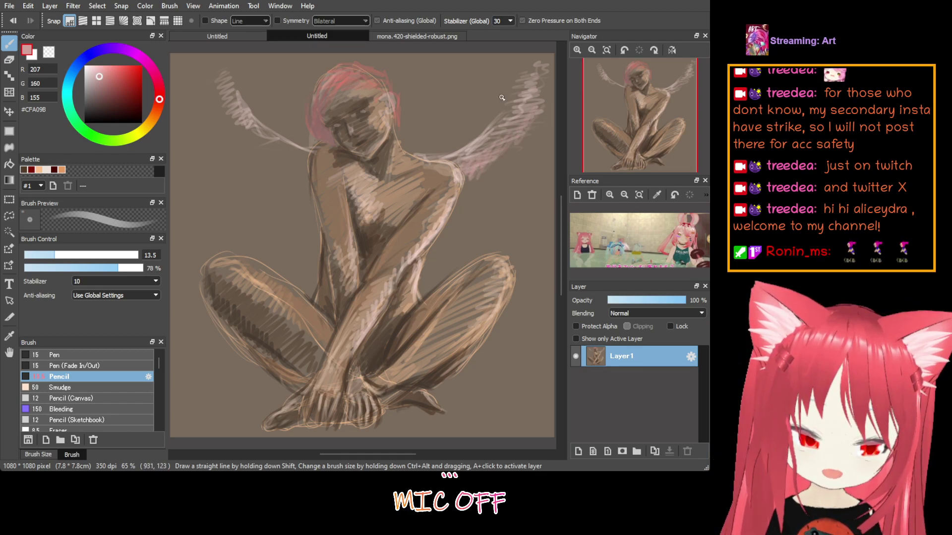
pyautogui.click(89, 87)
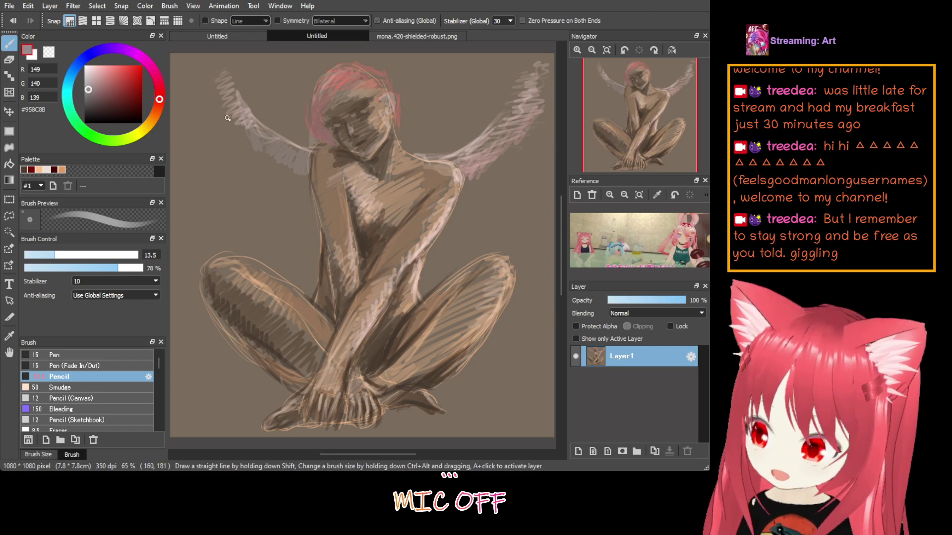
# Undo the latest wing shading and the pale pink highlights on the arms, waist, shoulder and chest
pyautogui.press('ctrl')
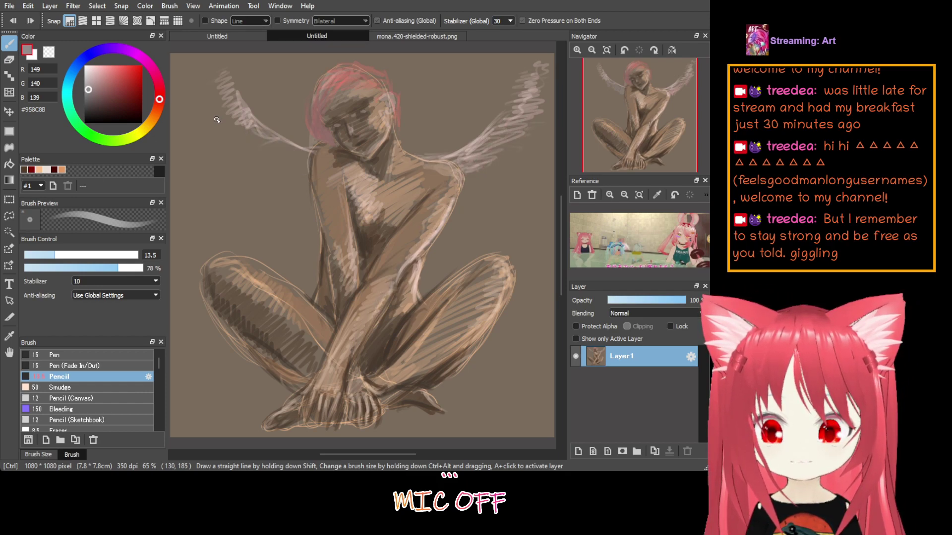
pyautogui.moveTo(430, 242); pyautogui.dragTo(396, 284)
pyautogui.moveTo(455, 198); pyautogui.dragTo(409, 264)
pyautogui.moveTo(384, 164); pyautogui.dragTo(328, 222)
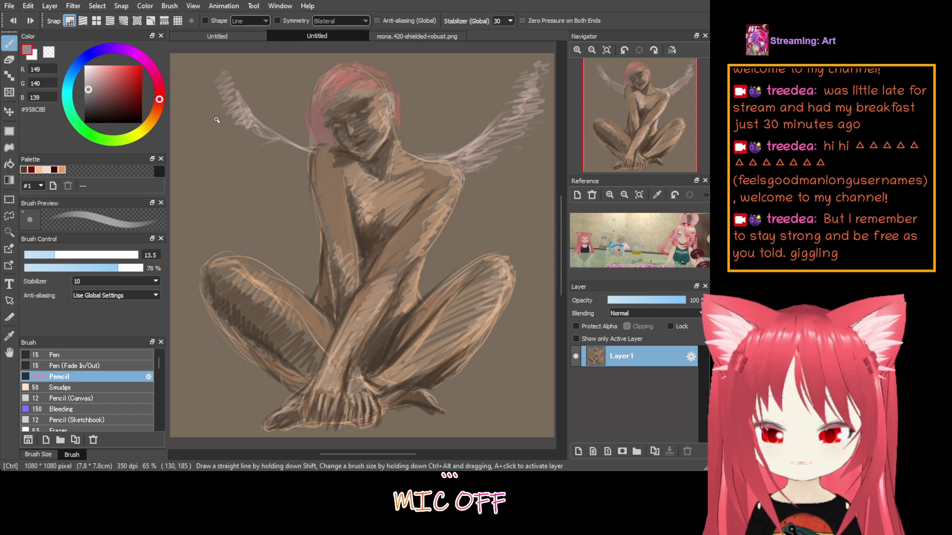
# Undo the latest face highlights and the feather hatching on both wings, back to the thin wing outlines
pyautogui.moveTo(396, 93)
pyautogui.mouseDown()
pyautogui.moveTo(363, 156)
pyautogui.moveTo(346, 136)
pyautogui.mouseUp()
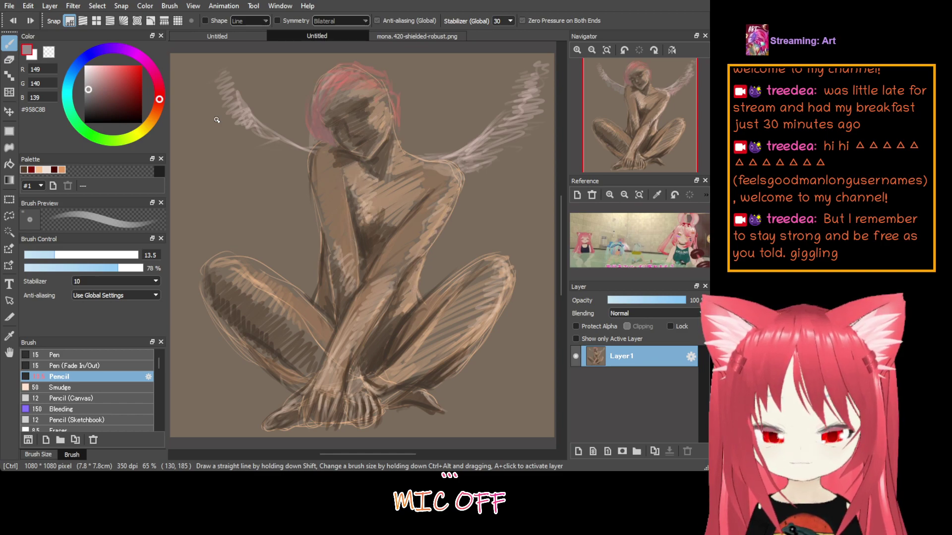
pyautogui.moveTo(490, 130)
pyautogui.mouseDown()
pyautogui.moveTo(441, 159)
pyautogui.moveTo(459, 171)
pyautogui.mouseUp()
pyautogui.moveTo(545, 65); pyautogui.dragTo(451, 168)
pyautogui.moveTo(267, 131)
pyautogui.mouseDown()
pyautogui.moveTo(215, 72)
pyautogui.moveTo(228, 99)
pyautogui.mouseUp()
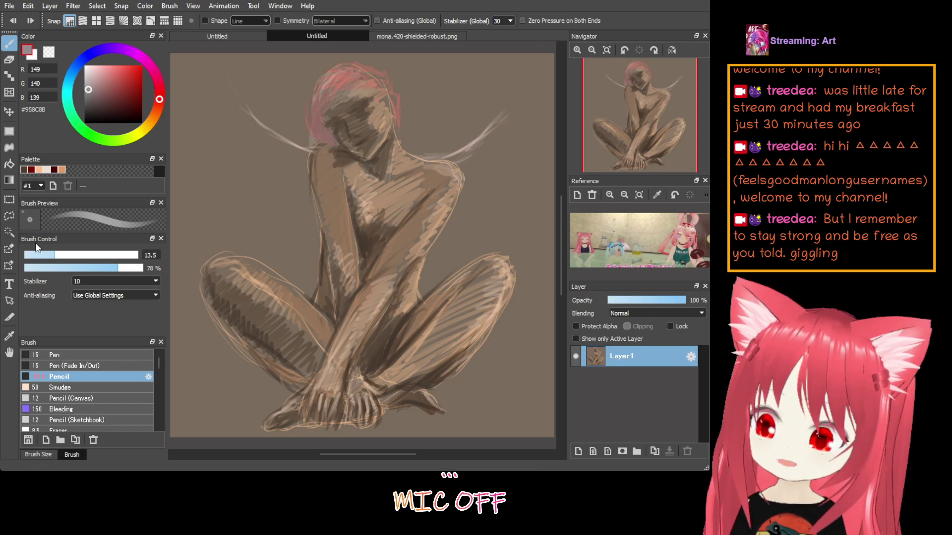
# Sample the canvas background colour #7A6B5C and paint over the remaining wing lines on both sides of the figure
pyautogui.click(9, 336)
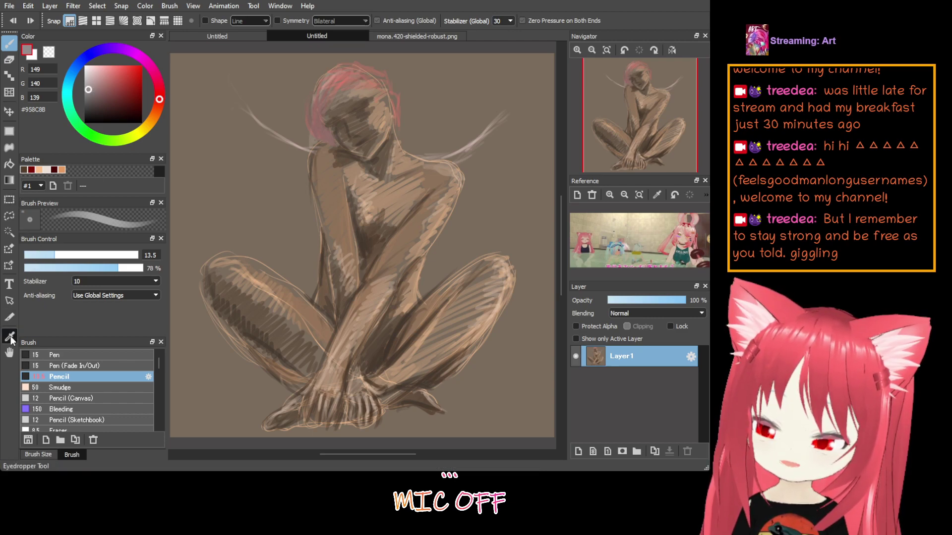
pyautogui.click(194, 190)
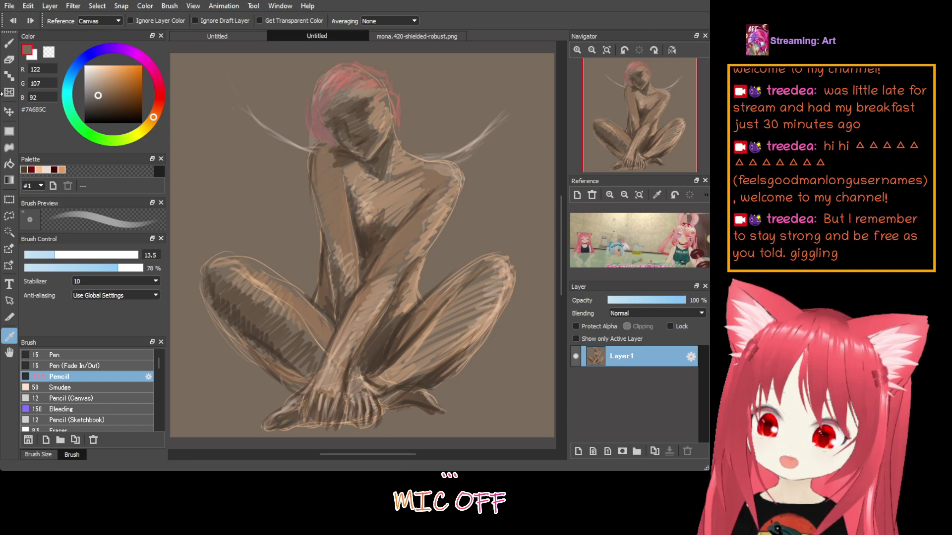
pyautogui.click(8, 44)
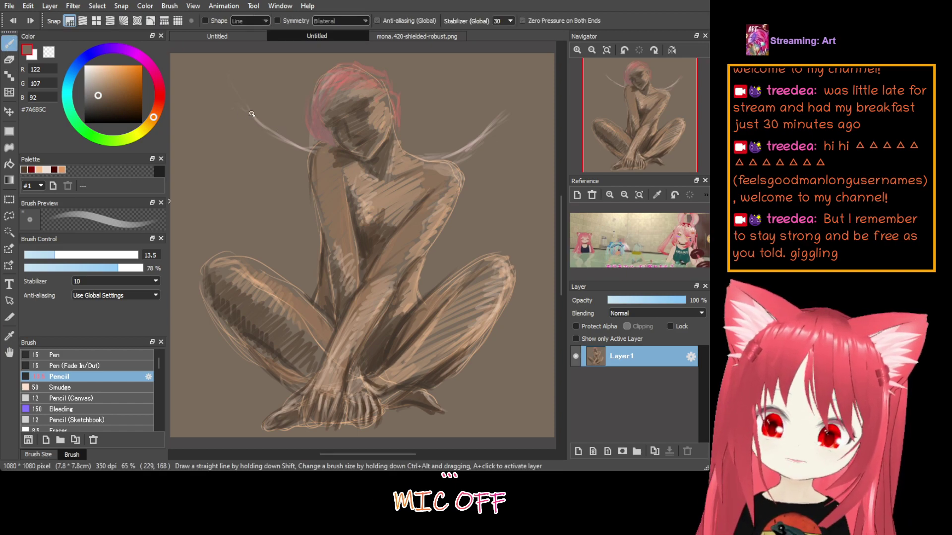
pyautogui.moveTo(271, 131); pyautogui.dragTo(303, 151)
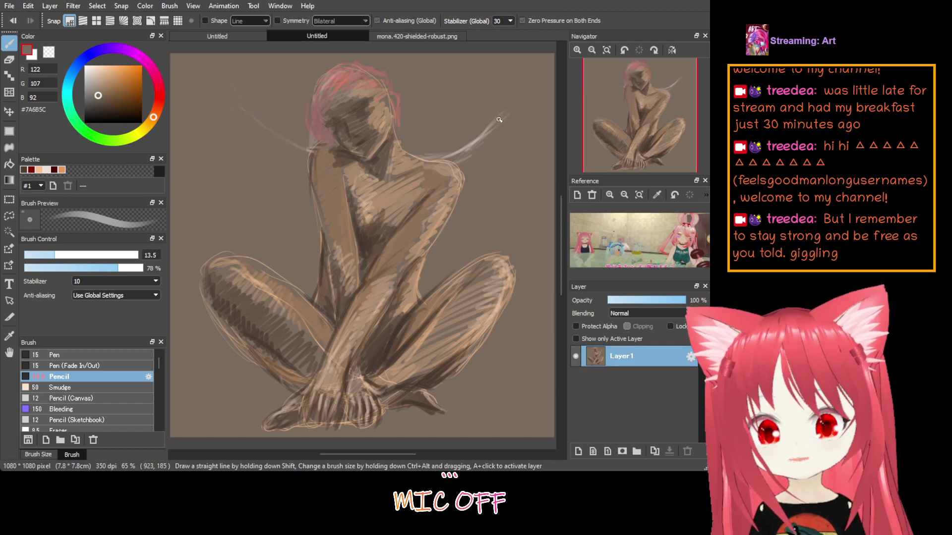
pyautogui.moveTo(498, 119)
pyautogui.mouseDown()
pyautogui.moveTo(454, 149)
pyautogui.moveTo(462, 163)
pyautogui.moveTo(428, 154)
pyautogui.moveTo(448, 157)
pyautogui.moveTo(474, 139)
pyautogui.moveTo(464, 151)
pyautogui.moveTo(503, 116)
pyautogui.moveTo(476, 145)
pyautogui.mouseUp()
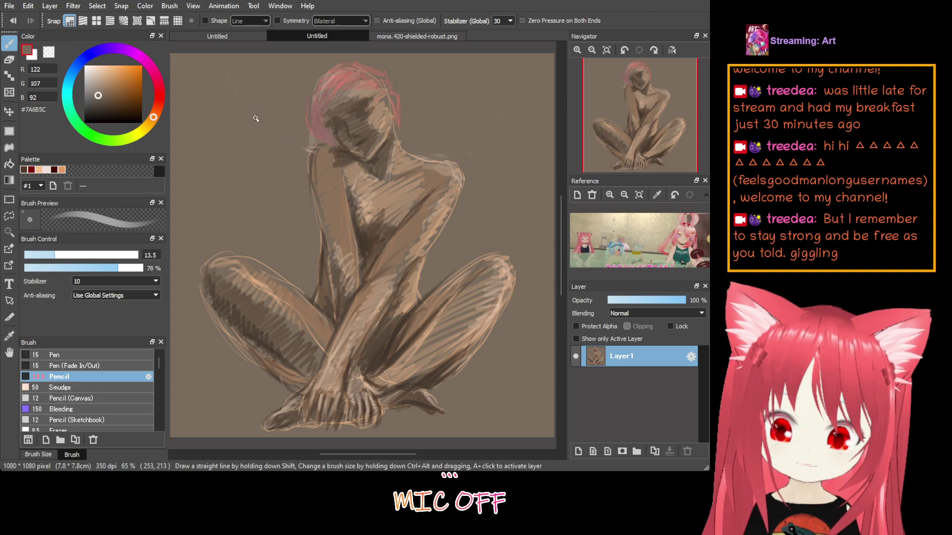
# Add a new layer and outline a white #FFFFFF head covering framing the face, hatching it from the crown to the chin
pyautogui.moveTo(626, 65)
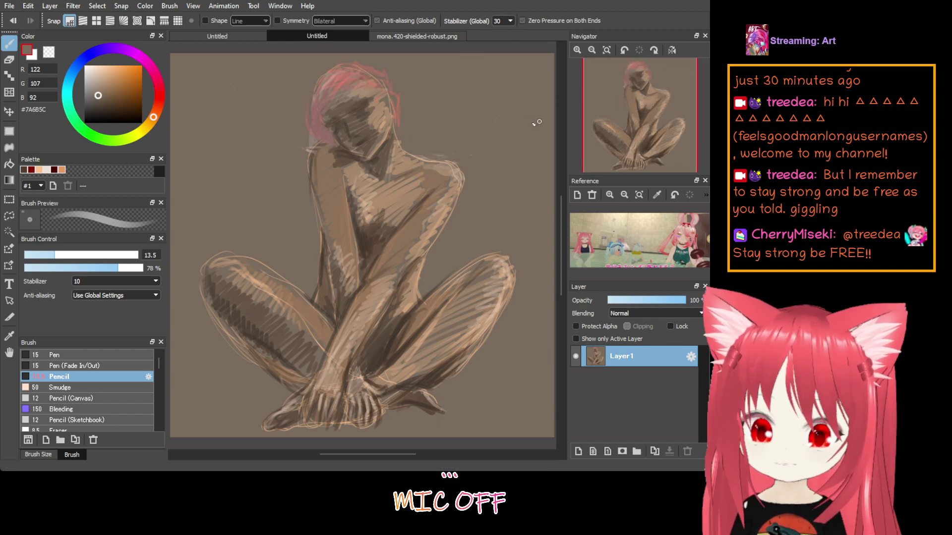
pyautogui.click(580, 451)
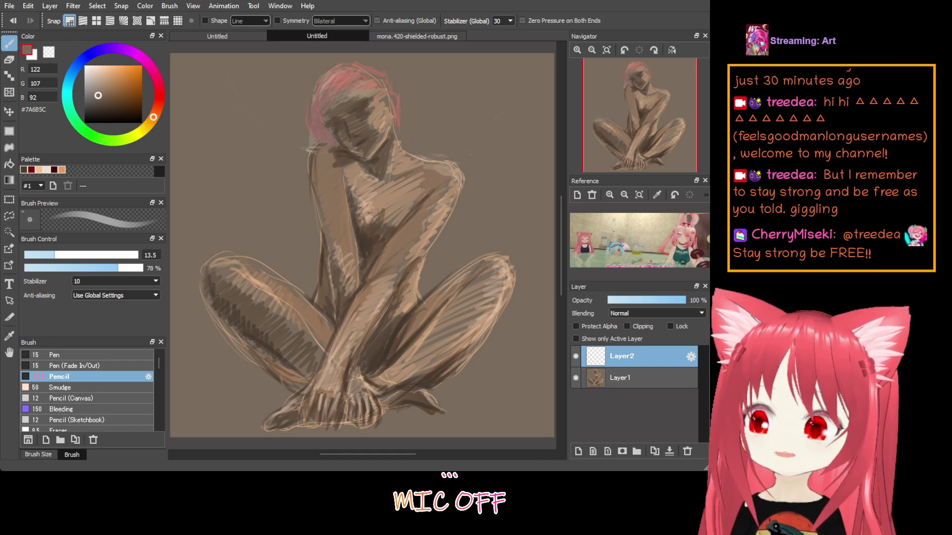
pyautogui.moveTo(98, 94); pyautogui.dragTo(69, 25)
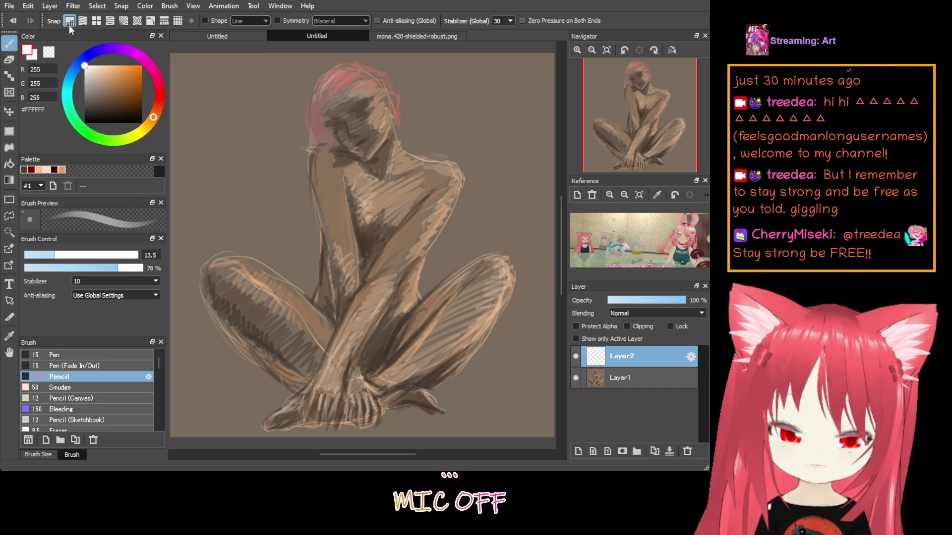
pyautogui.moveTo(376, 75)
pyautogui.mouseDown()
pyautogui.moveTo(357, 91)
pyautogui.moveTo(354, 119)
pyautogui.moveTo(382, 138)
pyautogui.mouseUp()
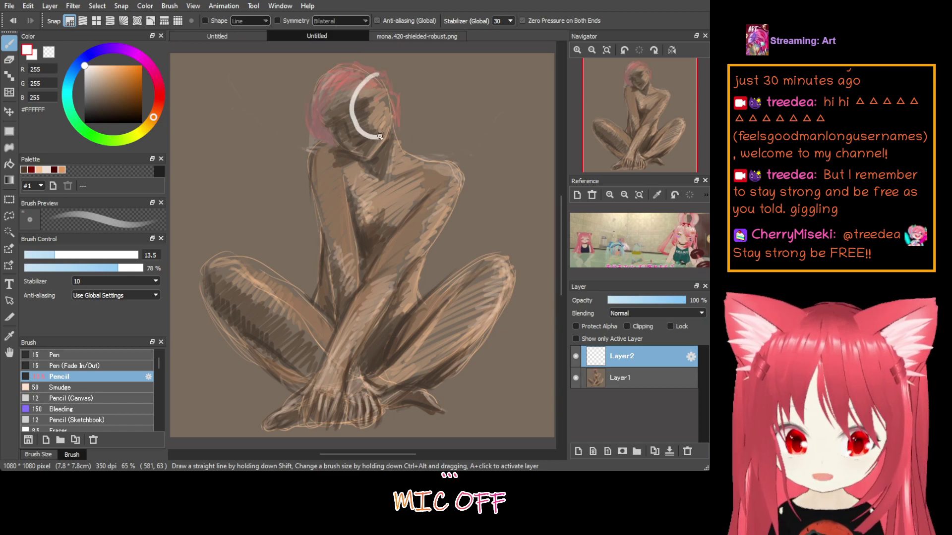
pyautogui.moveTo(320, 91)
pyautogui.mouseDown()
pyautogui.moveTo(342, 119)
pyautogui.moveTo(349, 151)
pyautogui.mouseUp()
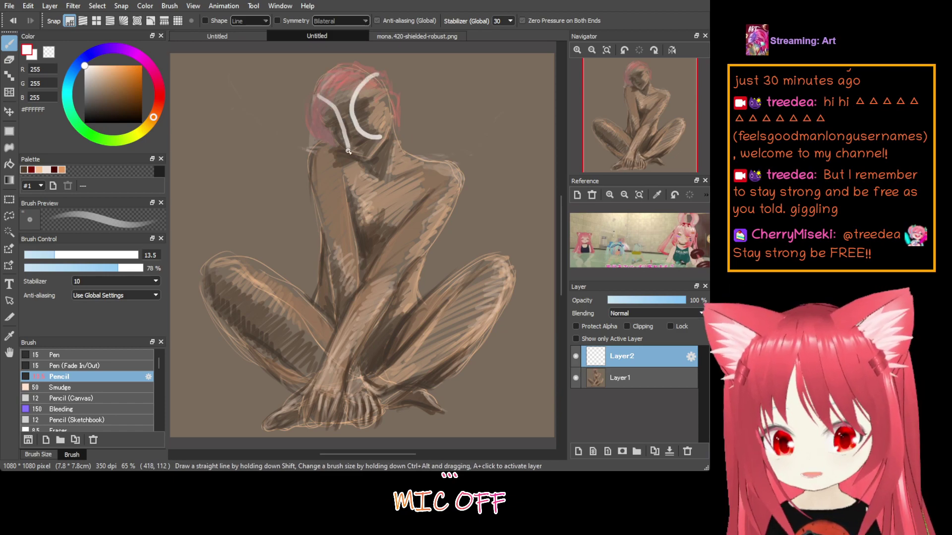
pyautogui.moveTo(318, 94)
pyautogui.mouseDown()
pyautogui.moveTo(357, 67)
pyautogui.moveTo(324, 90)
pyautogui.moveTo(351, 90)
pyautogui.moveTo(345, 121)
pyautogui.moveTo(356, 128)
pyautogui.moveTo(347, 148)
pyautogui.moveTo(378, 143)
pyautogui.moveTo(361, 154)
pyautogui.moveTo(369, 127)
pyautogui.mouseUp()
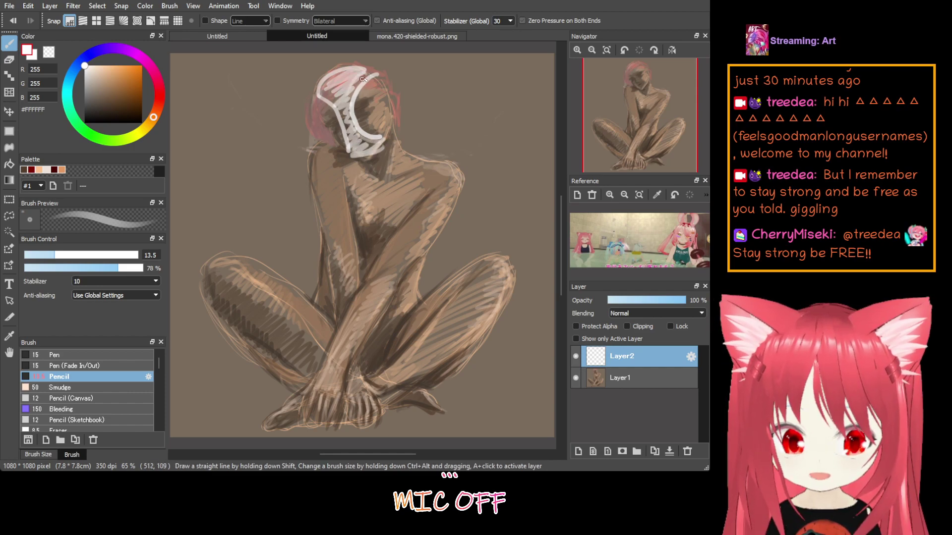
pyautogui.moveTo(353, 71); pyautogui.dragTo(360, 82)
pyautogui.moveTo(347, 124); pyautogui.dragTo(372, 145)
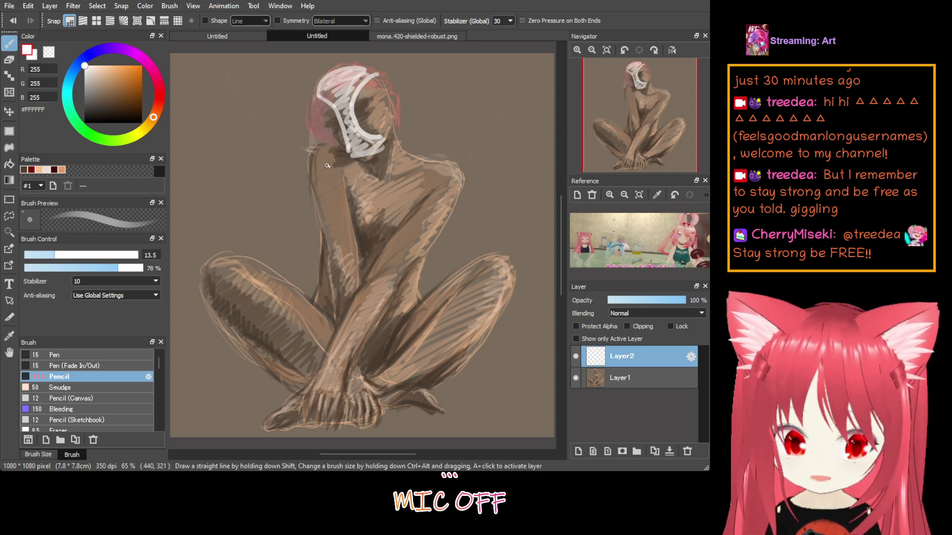
# Outline and hatch a white V-shaped drape across both shoulders and down the chest to the crossed forearms
pyautogui.moveTo(332, 151)
pyautogui.mouseDown()
pyautogui.moveTo(323, 198)
pyautogui.moveTo(312, 181)
pyautogui.moveTo(351, 259)
pyautogui.mouseUp()
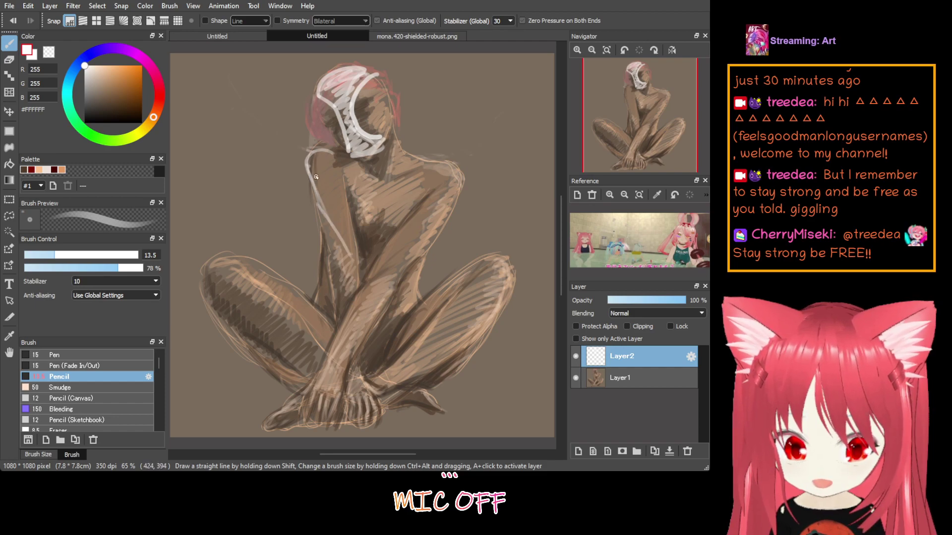
pyautogui.moveTo(315, 175)
pyautogui.mouseDown()
pyautogui.moveTo(360, 274)
pyautogui.moveTo(412, 198)
pyautogui.moveTo(367, 273)
pyautogui.moveTo(360, 198)
pyautogui.moveTo(379, 195)
pyautogui.mouseUp()
pyautogui.moveTo(406, 154)
pyautogui.mouseDown()
pyautogui.moveTo(448, 172)
pyautogui.moveTo(453, 163)
pyautogui.moveTo(484, 204)
pyautogui.moveTo(508, 203)
pyautogui.mouseUp()
pyautogui.moveTo(415, 202)
pyautogui.mouseDown()
pyautogui.moveTo(453, 167)
pyautogui.moveTo(430, 186)
pyautogui.moveTo(405, 154)
pyautogui.moveTo(391, 172)
pyautogui.moveTo(440, 158)
pyautogui.moveTo(383, 223)
pyautogui.moveTo(366, 219)
pyautogui.moveTo(382, 196)
pyautogui.moveTo(326, 168)
pyautogui.moveTo(350, 165)
pyautogui.moveTo(341, 182)
pyautogui.moveTo(362, 187)
pyautogui.moveTo(348, 214)
pyautogui.moveTo(376, 200)
pyautogui.moveTo(355, 251)
pyautogui.moveTo(409, 155)
pyautogui.moveTo(384, 180)
pyautogui.moveTo(405, 155)
pyautogui.moveTo(363, 260)
pyautogui.moveTo(417, 153)
pyautogui.mouseUp()
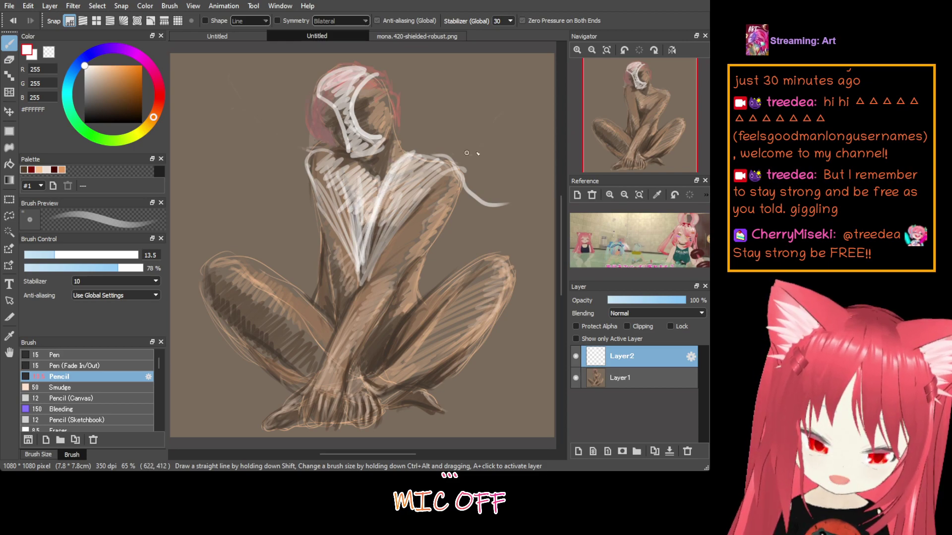
# Extend the white cloth from the right-hand shoulder behind the arm and around the outside of the right-hand knee, filling it with hatching
pyautogui.moveTo(466, 195)
pyautogui.mouseDown()
pyautogui.moveTo(418, 280)
pyautogui.moveTo(421, 296)
pyautogui.moveTo(489, 245)
pyautogui.moveTo(459, 206)
pyautogui.moveTo(448, 224)
pyautogui.moveTo(507, 209)
pyautogui.moveTo(515, 221)
pyautogui.moveTo(501, 215)
pyautogui.moveTo(544, 214)
pyautogui.moveTo(518, 264)
pyautogui.mouseUp()
pyautogui.moveTo(529, 293)
pyautogui.mouseDown()
pyautogui.moveTo(510, 342)
pyautogui.moveTo(476, 359)
pyautogui.mouseUp()
pyautogui.moveTo(528, 290)
pyautogui.mouseDown()
pyautogui.moveTo(488, 348)
pyautogui.moveTo(524, 265)
pyautogui.moveTo(494, 245)
pyautogui.moveTo(520, 258)
pyautogui.moveTo(441, 262)
pyautogui.moveTo(428, 275)
pyautogui.moveTo(522, 219)
pyautogui.moveTo(523, 246)
pyautogui.moveTo(532, 222)
pyautogui.moveTo(552, 215)
pyautogui.moveTo(527, 247)
pyautogui.moveTo(545, 248)
pyautogui.moveTo(522, 299)
pyautogui.moveTo(539, 297)
pyautogui.moveTo(513, 342)
pyautogui.moveTo(544, 304)
pyautogui.moveTo(542, 312)
pyautogui.moveTo(544, 257)
pyautogui.mouseUp()
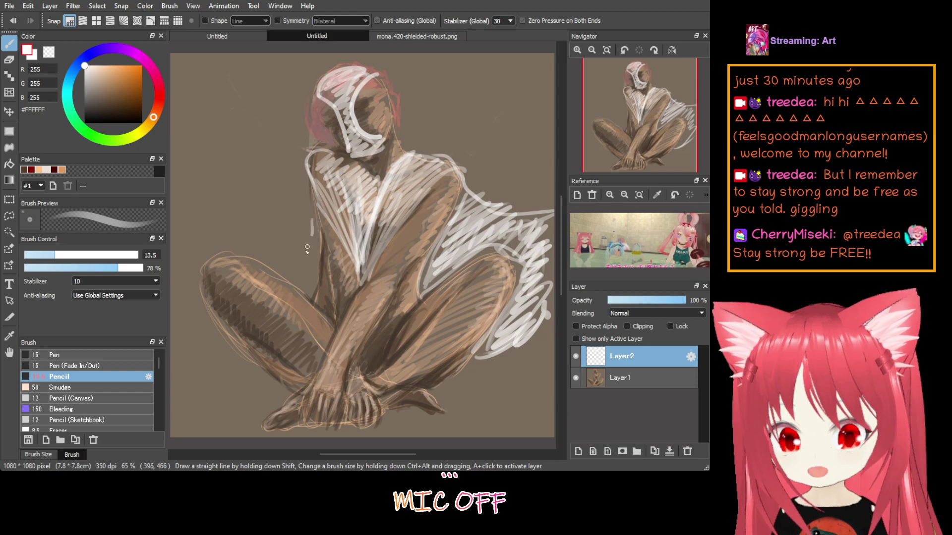
# Hatch white cloth beside the left-hand arm and spread it over the ground on both sides of the legs
pyautogui.moveTo(312, 218)
pyautogui.mouseDown()
pyautogui.moveTo(307, 287)
pyautogui.moveTo(291, 290)
pyautogui.mouseUp()
pyautogui.moveTo(226, 341)
pyautogui.mouseDown()
pyautogui.moveTo(194, 359)
pyautogui.moveTo(194, 373)
pyautogui.moveTo(225, 385)
pyautogui.moveTo(258, 381)
pyautogui.moveTo(280, 395)
pyautogui.moveTo(180, 387)
pyautogui.moveTo(225, 351)
pyautogui.moveTo(280, 391)
pyautogui.moveTo(223, 348)
pyautogui.moveTo(173, 379)
pyautogui.moveTo(269, 384)
pyautogui.moveTo(211, 370)
pyautogui.moveTo(223, 359)
pyautogui.moveTo(229, 380)
pyautogui.moveTo(189, 371)
pyautogui.mouseUp()
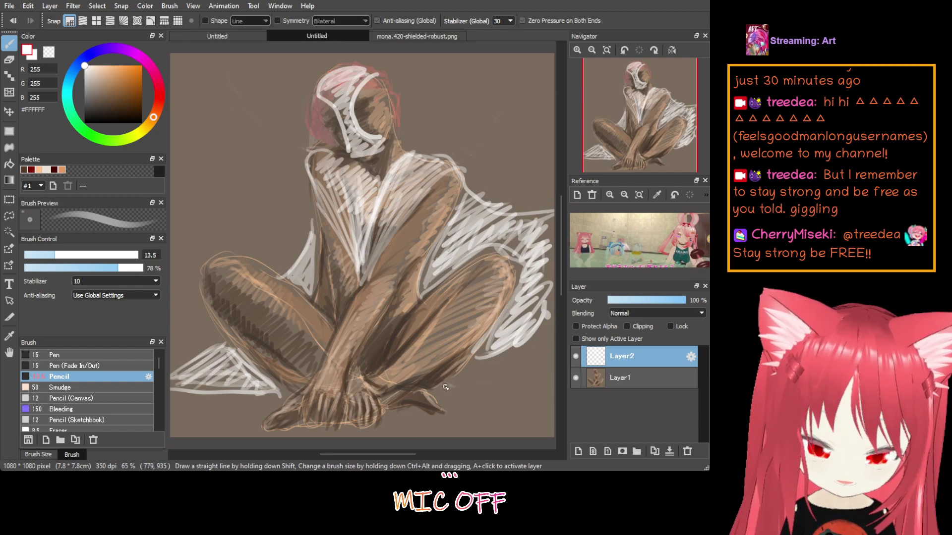
pyautogui.moveTo(450, 385)
pyautogui.mouseDown()
pyautogui.moveTo(547, 371)
pyautogui.moveTo(498, 346)
pyautogui.moveTo(472, 363)
pyautogui.moveTo(540, 328)
pyautogui.moveTo(550, 330)
pyautogui.moveTo(530, 376)
pyautogui.moveTo(551, 369)
pyautogui.mouseUp()
pyautogui.moveTo(539, 220)
pyautogui.mouseDown()
pyautogui.moveTo(529, 238)
pyautogui.moveTo(547, 244)
pyautogui.moveTo(531, 216)
pyautogui.moveTo(528, 251)
pyautogui.moveTo(550, 258)
pyautogui.moveTo(534, 246)
pyautogui.moveTo(534, 265)
pyautogui.moveTo(519, 243)
pyautogui.moveTo(467, 248)
pyautogui.moveTo(428, 277)
pyautogui.moveTo(431, 254)
pyautogui.mouseUp()
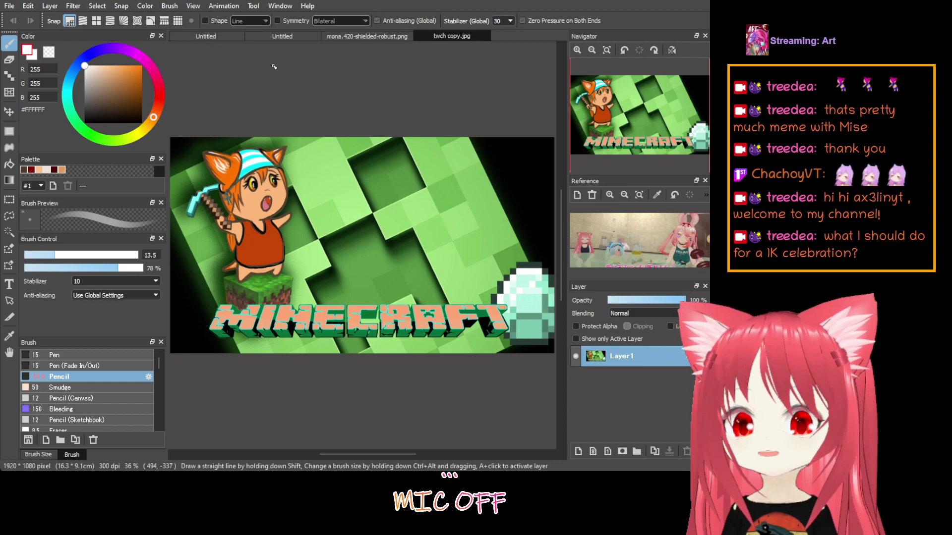
# Return to the seated-figure document and hide the white cloth layer, Layer2
pyautogui.click(285, 38)
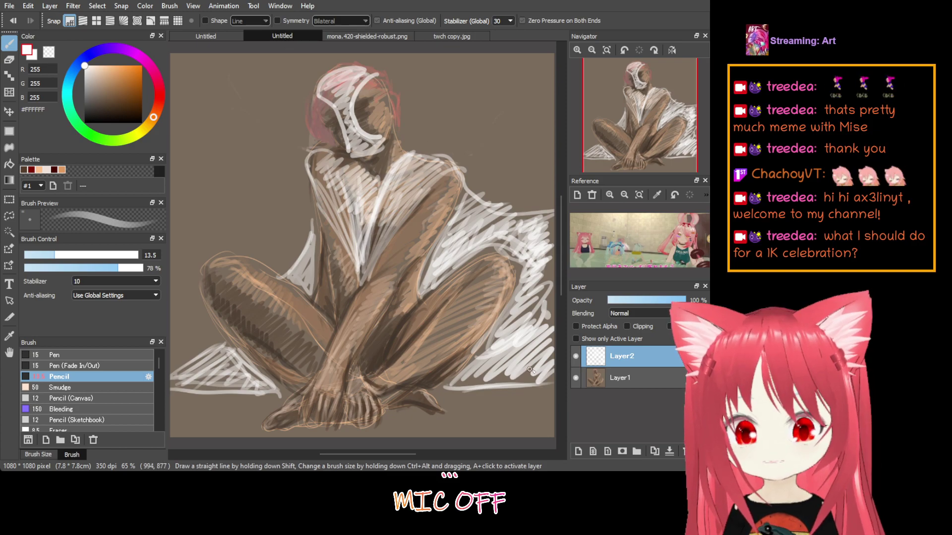
pyautogui.click(576, 360)
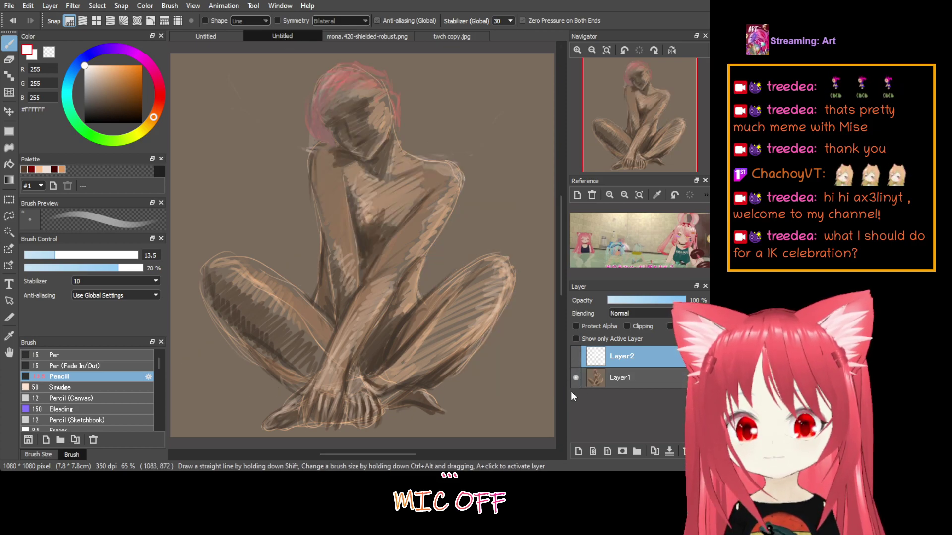
pyautogui.click(415, 421)
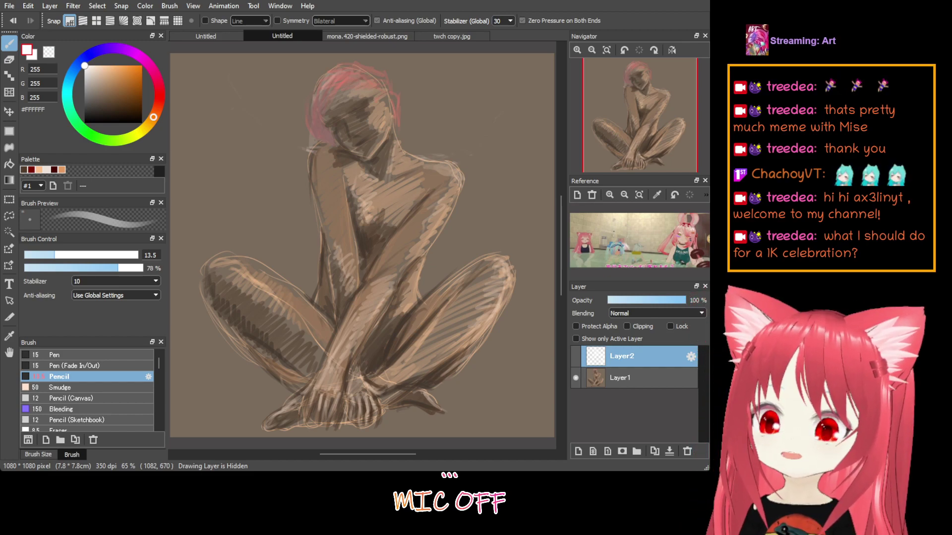
# On Layer1, add peach #FBBF8B highlights to the face, chest, right-hand arm, legs and right-hand foot
pyautogui.click(39, 170)
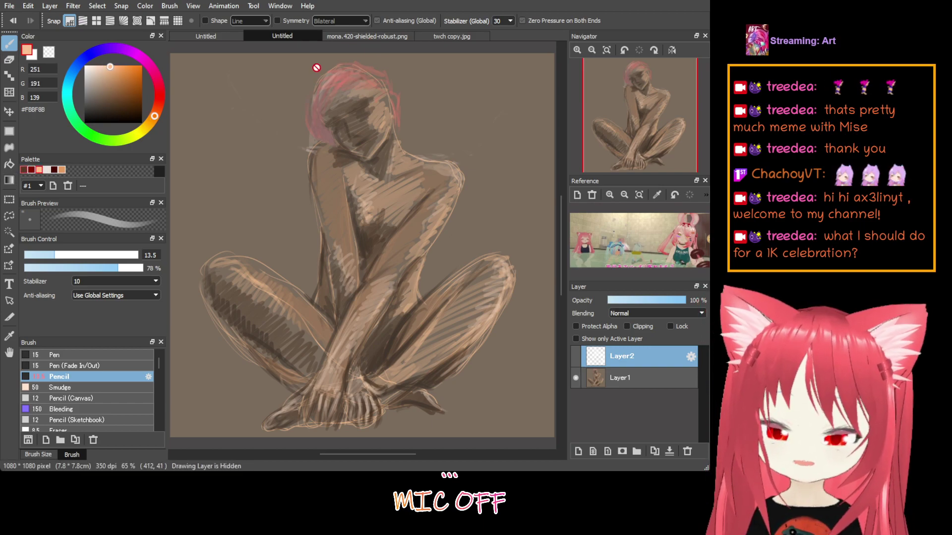
pyautogui.click(647, 372)
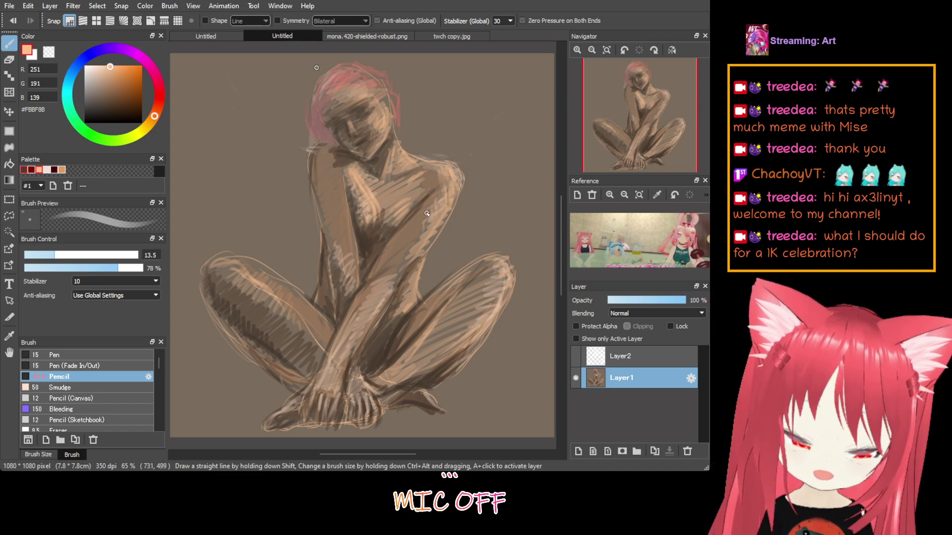
pyautogui.moveTo(401, 267)
pyautogui.mouseDown()
pyautogui.moveTo(463, 188)
pyautogui.moveTo(431, 235)
pyautogui.mouseUp()
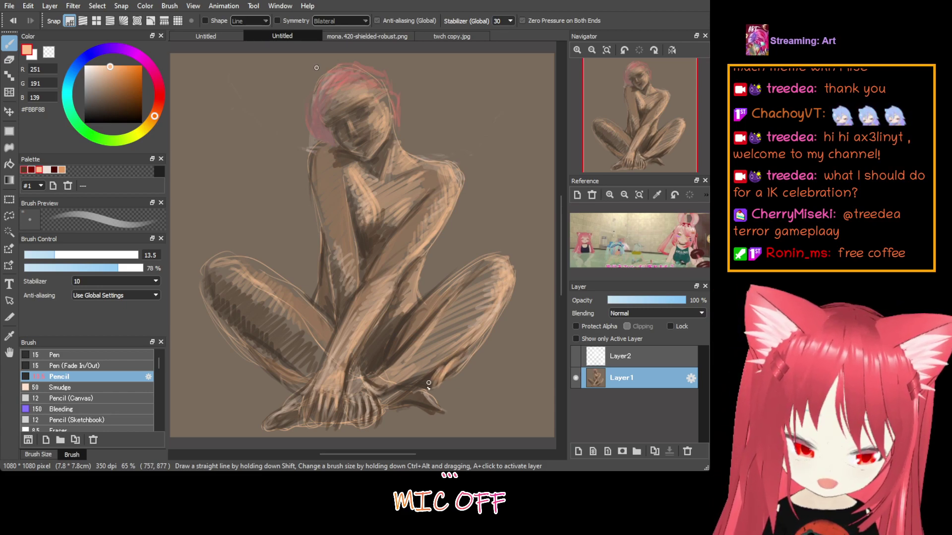
pyautogui.moveTo(429, 384)
pyautogui.mouseDown()
pyautogui.moveTo(447, 366)
pyautogui.moveTo(435, 387)
pyautogui.mouseUp()
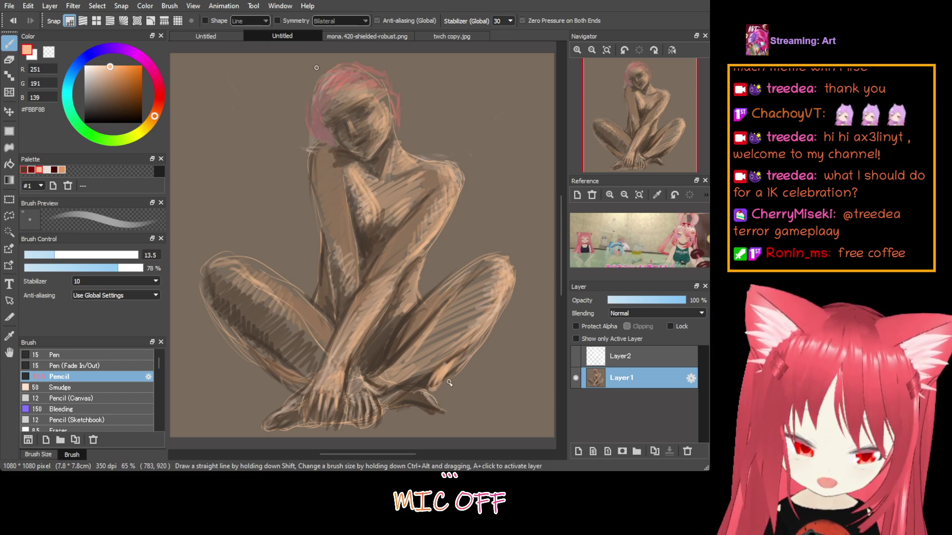
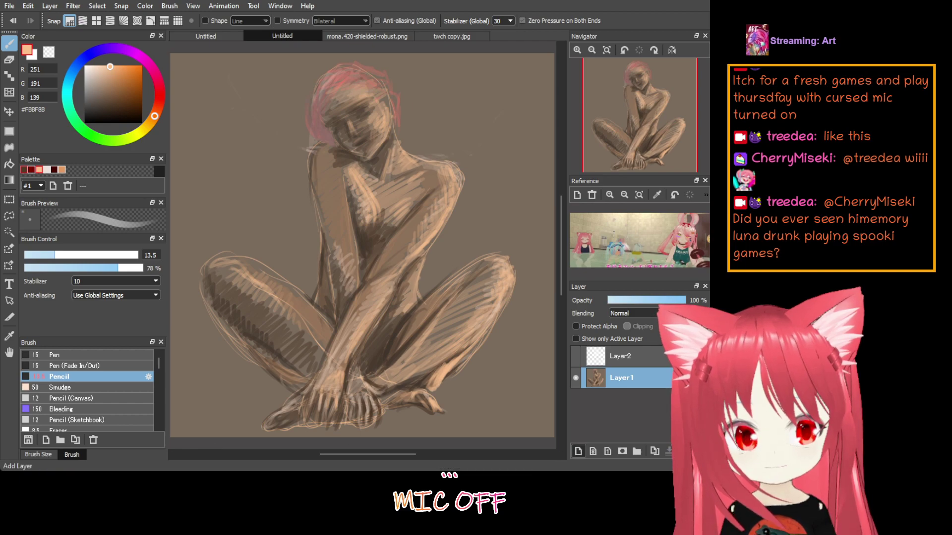
# Add a new layer above Layer1 and hatch pale cream #FFE9D7 highlights on the face, chest and left-hand shoulder and arm
pyautogui.click(579, 452)
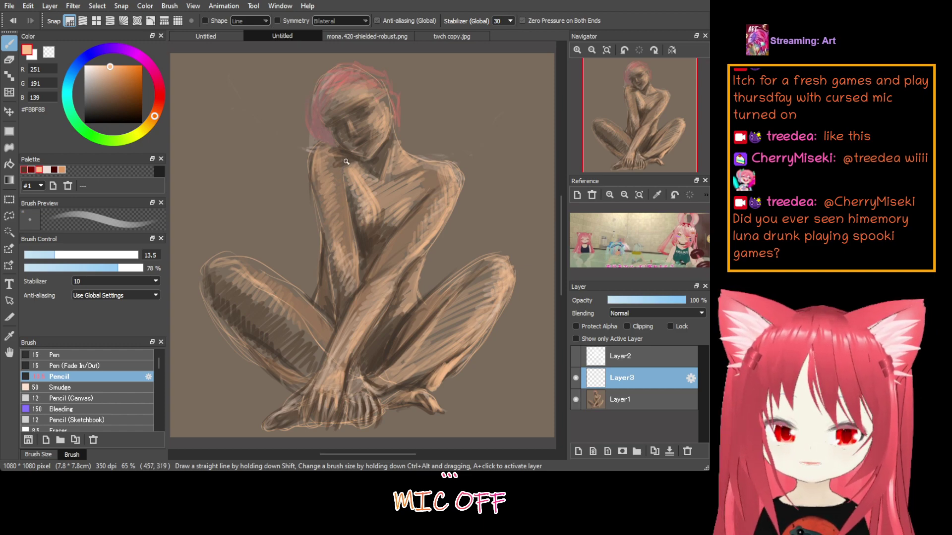
pyautogui.moveTo(111, 87); pyautogui.dragTo(92, 60)
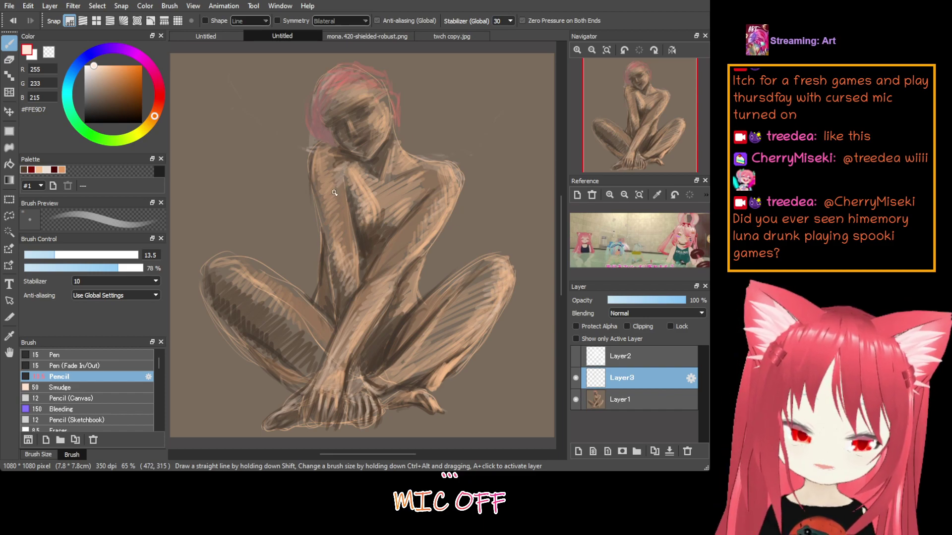
pyautogui.moveTo(334, 193)
pyautogui.mouseDown()
pyautogui.moveTo(341, 233)
pyautogui.moveTo(344, 182)
pyautogui.moveTo(352, 240)
pyautogui.moveTo(333, 180)
pyautogui.moveTo(356, 251)
pyautogui.moveTo(337, 192)
pyautogui.moveTo(333, 225)
pyautogui.moveTo(338, 244)
pyautogui.moveTo(354, 139)
pyautogui.mouseUp()
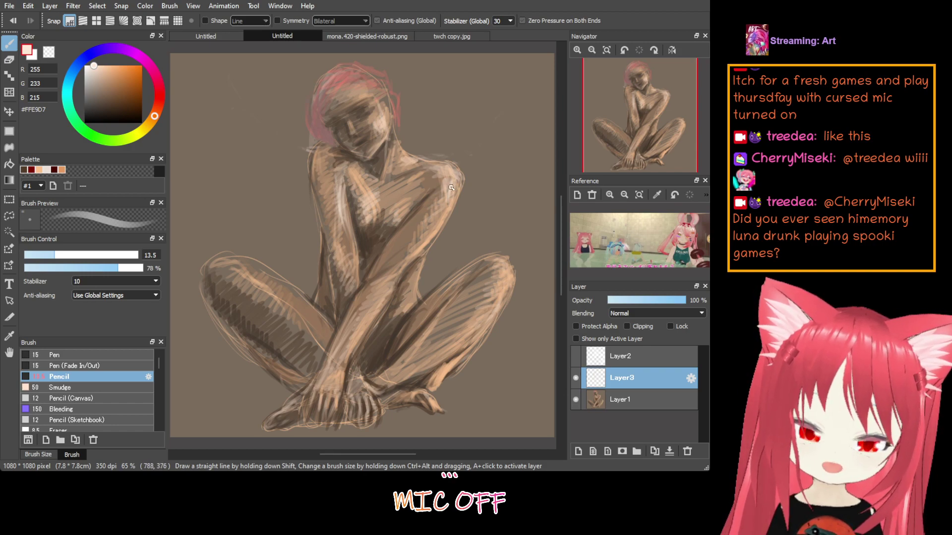
# Stroke pale cream highlights along the right-hand shoulder and upper arm, down the crossing forearm to the wrist and hand
pyautogui.moveTo(453, 197)
pyautogui.mouseDown()
pyautogui.moveTo(423, 237)
pyautogui.moveTo(451, 183)
pyautogui.moveTo(407, 256)
pyautogui.mouseUp()
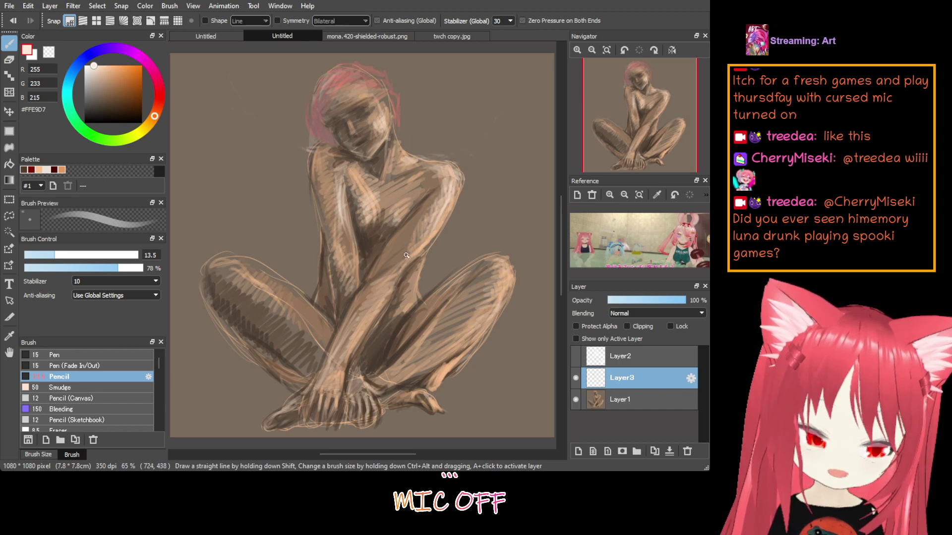
pyautogui.moveTo(425, 213)
pyautogui.mouseDown()
pyautogui.moveTo(395, 268)
pyautogui.moveTo(405, 233)
pyautogui.moveTo(384, 289)
pyautogui.moveTo(403, 232)
pyautogui.moveTo(378, 311)
pyautogui.moveTo(393, 249)
pyautogui.moveTo(342, 348)
pyautogui.mouseUp()
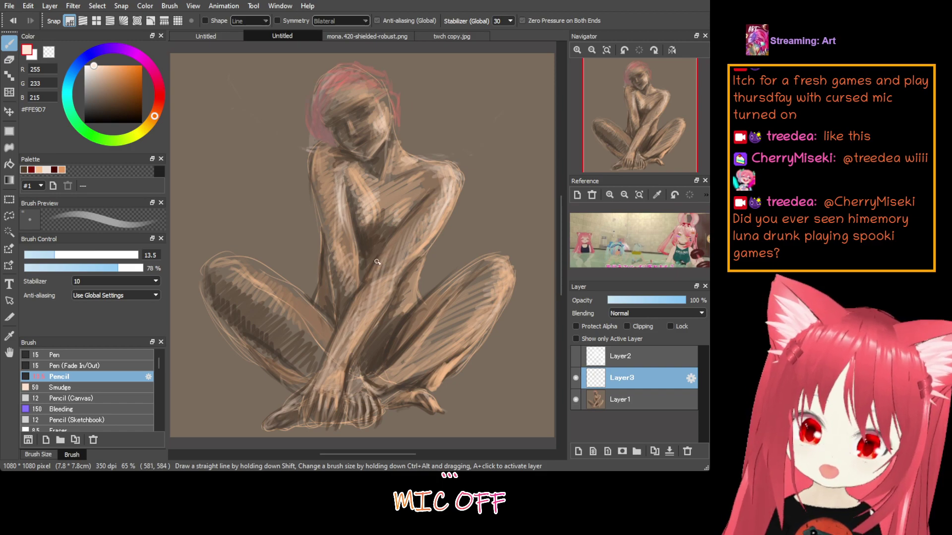
pyautogui.moveTo(327, 373)
pyautogui.mouseDown()
pyautogui.moveTo(341, 371)
pyautogui.moveTo(325, 381)
pyautogui.mouseUp()
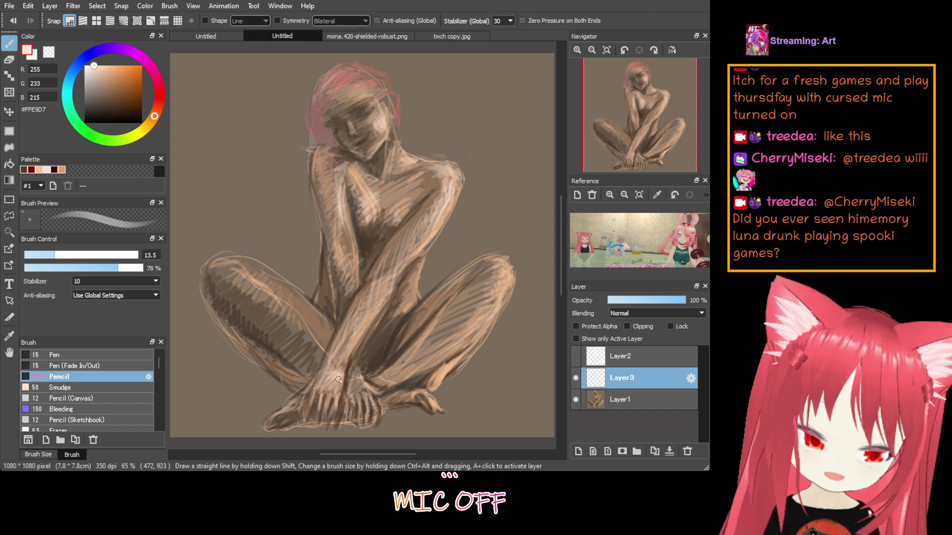
pyautogui.moveTo(347, 349); pyautogui.dragTo(361, 306)
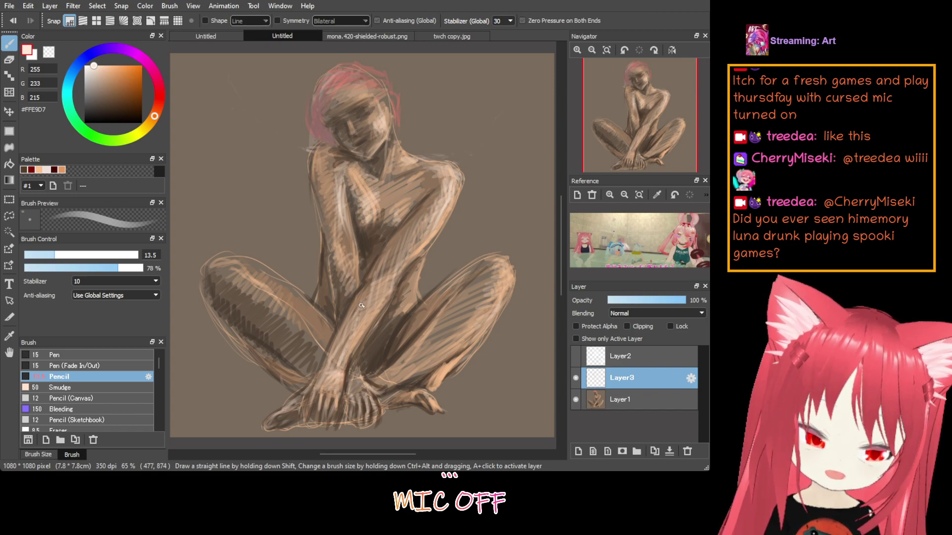
pyautogui.moveTo(338, 363)
pyautogui.mouseDown()
pyautogui.moveTo(369, 302)
pyautogui.moveTo(339, 366)
pyautogui.moveTo(358, 317)
pyautogui.moveTo(330, 365)
pyautogui.moveTo(337, 345)
pyautogui.mouseUp()
pyautogui.moveTo(391, 279); pyautogui.dragTo(367, 297)
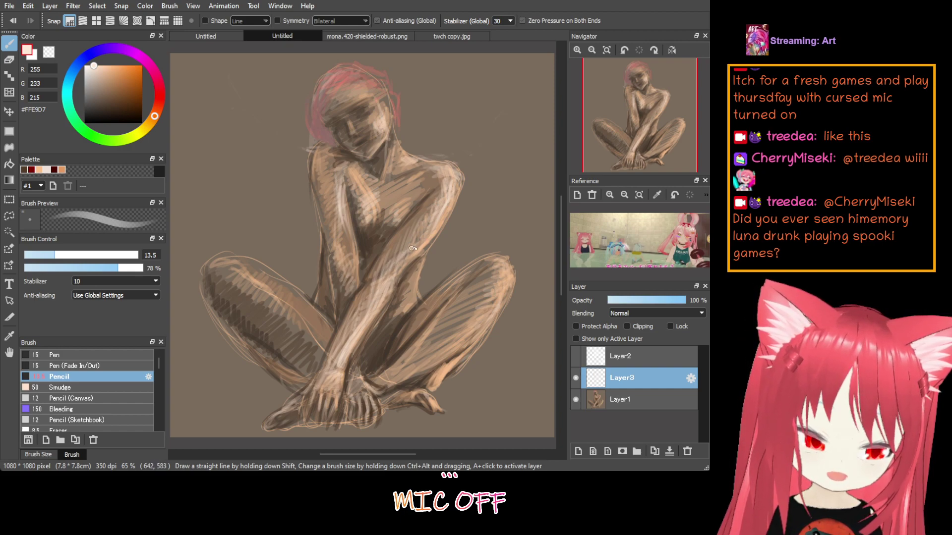
# Add more pale cream #FFE9D7 highlight strokes on Layer3 around the crossing arm's elbow and forearm and the right-hand side of the waist
pyautogui.moveTo(412, 248)
pyautogui.mouseDown()
pyautogui.moveTo(381, 283)
pyautogui.moveTo(425, 230)
pyautogui.moveTo(368, 285)
pyautogui.mouseUp()
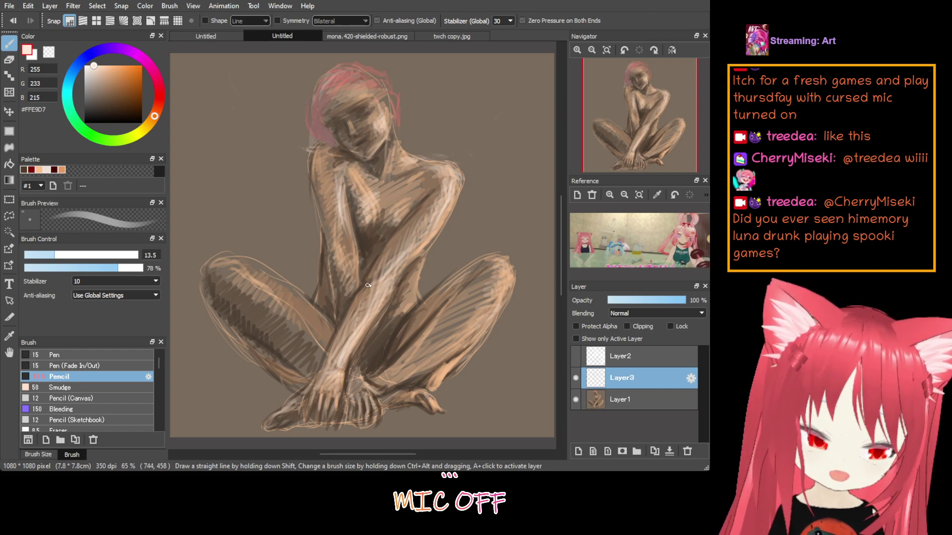
pyautogui.moveTo(415, 241); pyautogui.dragTo(395, 280)
pyautogui.moveTo(447, 206)
pyautogui.mouseDown()
pyautogui.moveTo(421, 230)
pyautogui.moveTo(425, 206)
pyautogui.moveTo(403, 206)
pyautogui.moveTo(392, 223)
pyautogui.mouseUp()
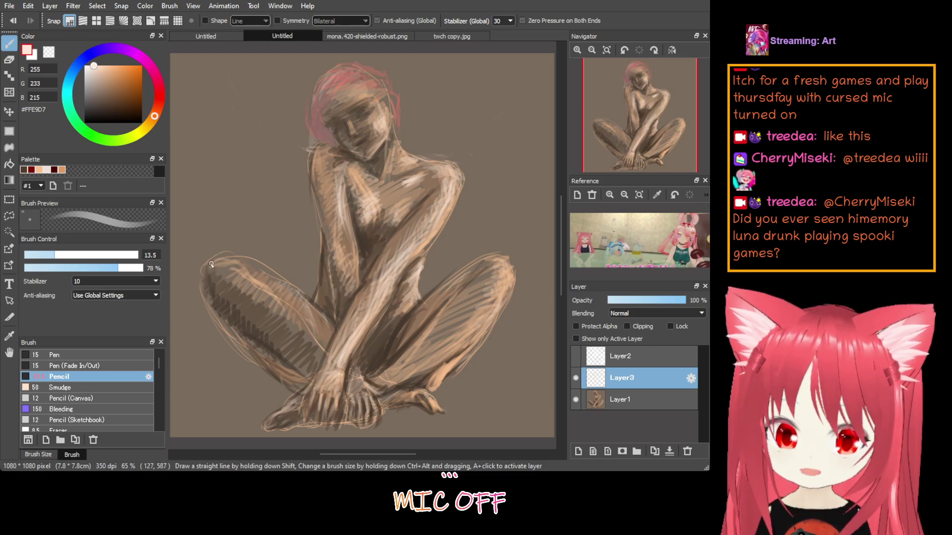
# Hatch pale cream highlights over the left-hand leg, from the knee along the upper edge and down the middle of the thigh
pyautogui.moveTo(218, 268)
pyautogui.mouseDown()
pyautogui.moveTo(220, 293)
pyautogui.moveTo(247, 279)
pyautogui.moveTo(239, 297)
pyautogui.moveTo(268, 298)
pyautogui.moveTo(230, 273)
pyautogui.moveTo(218, 275)
pyautogui.moveTo(238, 267)
pyautogui.moveTo(233, 272)
pyautogui.moveTo(304, 325)
pyautogui.mouseUp()
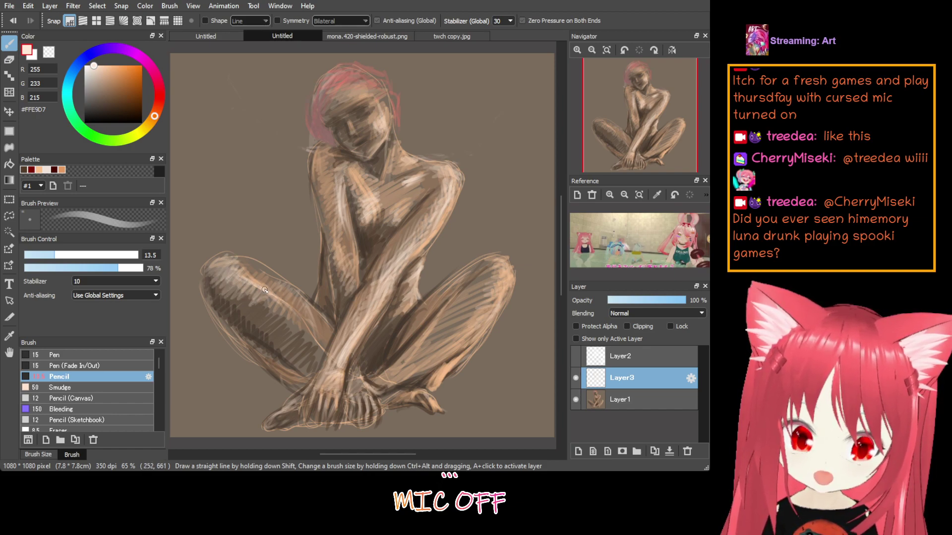
pyautogui.moveTo(265, 289)
pyautogui.mouseDown()
pyautogui.moveTo(310, 351)
pyautogui.moveTo(283, 299)
pyautogui.moveTo(314, 352)
pyautogui.mouseUp()
pyautogui.moveTo(262, 303)
pyautogui.mouseDown()
pyautogui.moveTo(298, 338)
pyautogui.moveTo(270, 298)
pyautogui.mouseUp()
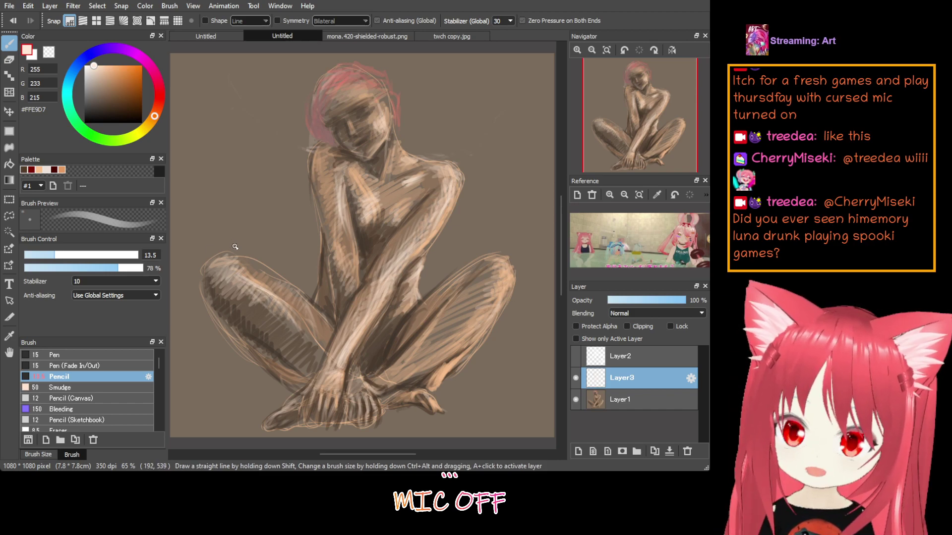
pyautogui.moveTo(227, 259); pyautogui.dragTo(321, 302)
pyautogui.moveTo(243, 263)
pyautogui.mouseDown()
pyautogui.moveTo(299, 282)
pyautogui.moveTo(232, 259)
pyautogui.moveTo(227, 266)
pyautogui.moveTo(255, 276)
pyautogui.moveTo(254, 290)
pyautogui.moveTo(267, 285)
pyautogui.moveTo(300, 302)
pyautogui.moveTo(341, 285)
pyautogui.mouseUp()
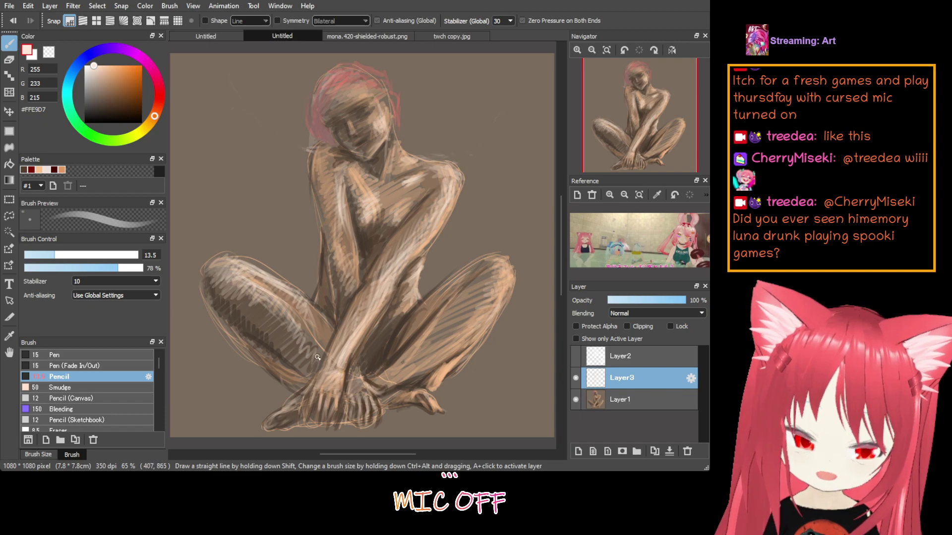
pyautogui.moveTo(302, 321)
pyautogui.mouseDown()
pyautogui.moveTo(315, 345)
pyautogui.moveTo(301, 347)
pyautogui.mouseUp()
pyautogui.moveTo(274, 311)
pyautogui.mouseDown()
pyautogui.moveTo(314, 367)
pyautogui.moveTo(272, 305)
pyautogui.moveTo(301, 351)
pyautogui.mouseUp()
pyautogui.moveTo(258, 288); pyautogui.dragTo(296, 335)
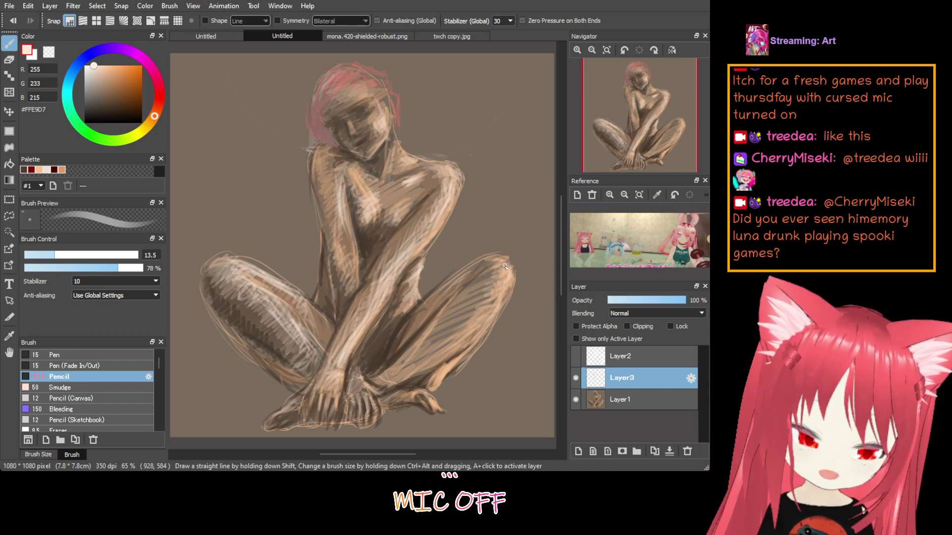
# Hatch pale cream highlights along the right-hand leg from knee to ankle and on the foot beside the hands
pyautogui.moveTo(495, 300)
pyautogui.mouseDown()
pyautogui.moveTo(484, 327)
pyautogui.moveTo(492, 301)
pyautogui.moveTo(470, 338)
pyautogui.moveTo(472, 316)
pyautogui.moveTo(441, 358)
pyautogui.mouseUp()
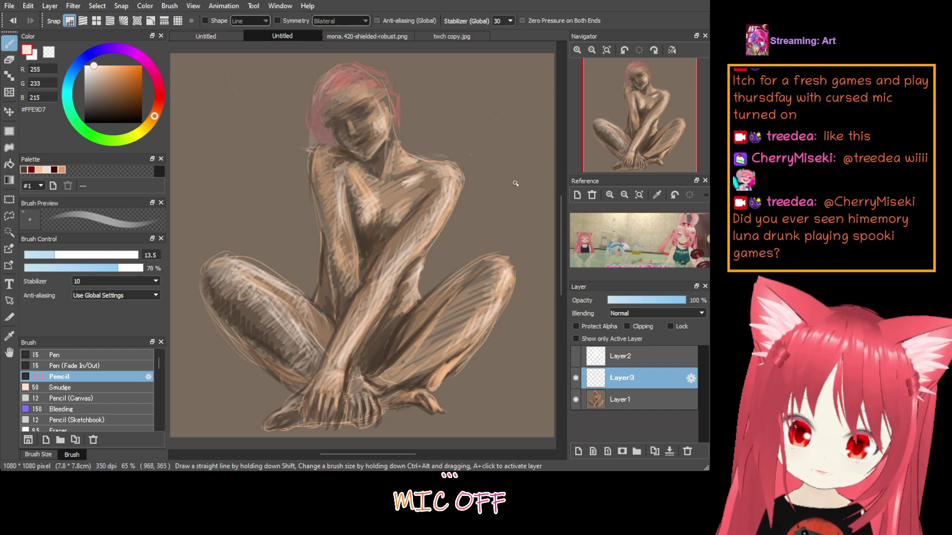
pyautogui.moveTo(499, 317)
pyautogui.mouseDown()
pyautogui.moveTo(440, 365)
pyautogui.moveTo(445, 371)
pyautogui.mouseUp()
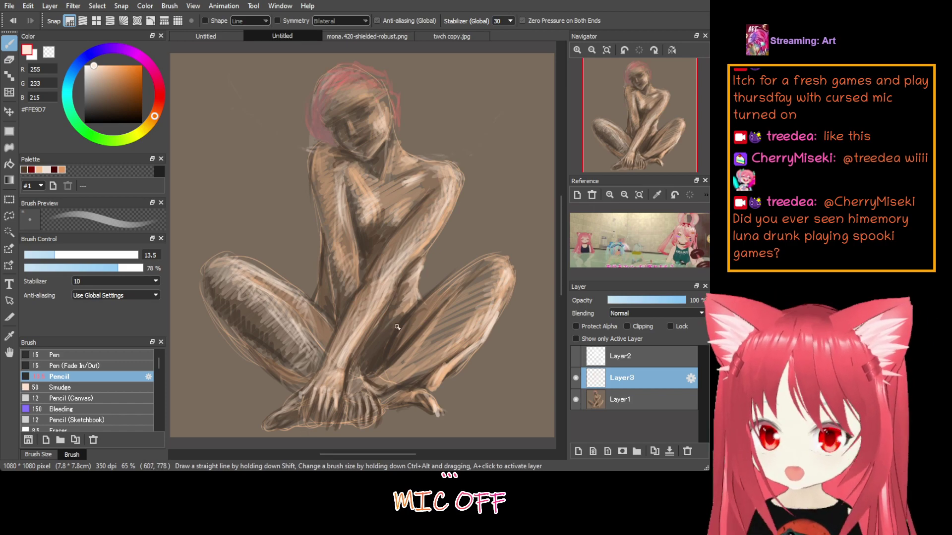
pyautogui.moveTo(373, 385)
pyautogui.mouseDown()
pyautogui.moveTo(356, 375)
pyautogui.moveTo(375, 394)
pyautogui.moveTo(357, 378)
pyautogui.moveTo(347, 391)
pyautogui.moveTo(363, 392)
pyautogui.moveTo(356, 378)
pyautogui.moveTo(362, 394)
pyautogui.moveTo(379, 381)
pyautogui.moveTo(361, 396)
pyautogui.mouseUp()
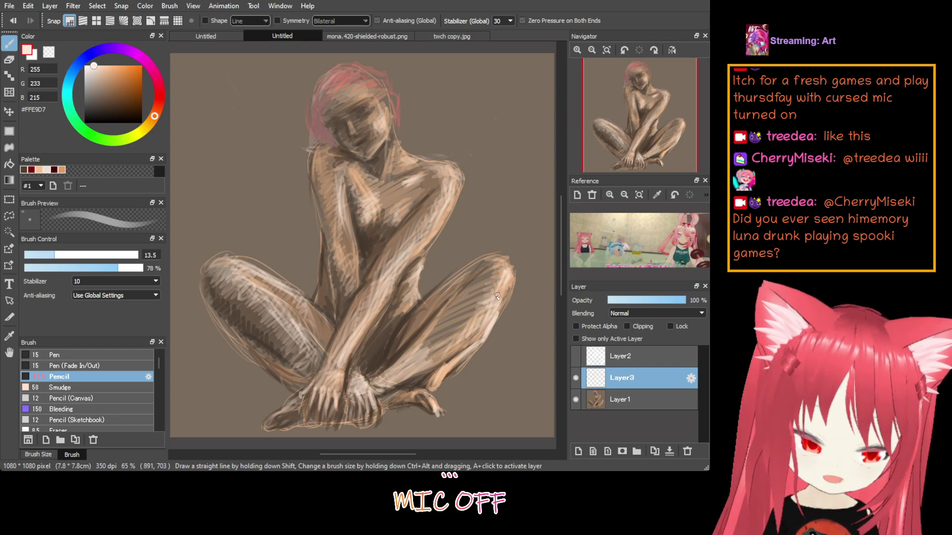
pyautogui.moveTo(491, 300)
pyautogui.mouseDown()
pyautogui.moveTo(456, 322)
pyautogui.moveTo(465, 326)
pyautogui.moveTo(451, 344)
pyautogui.moveTo(466, 332)
pyautogui.mouseUp()
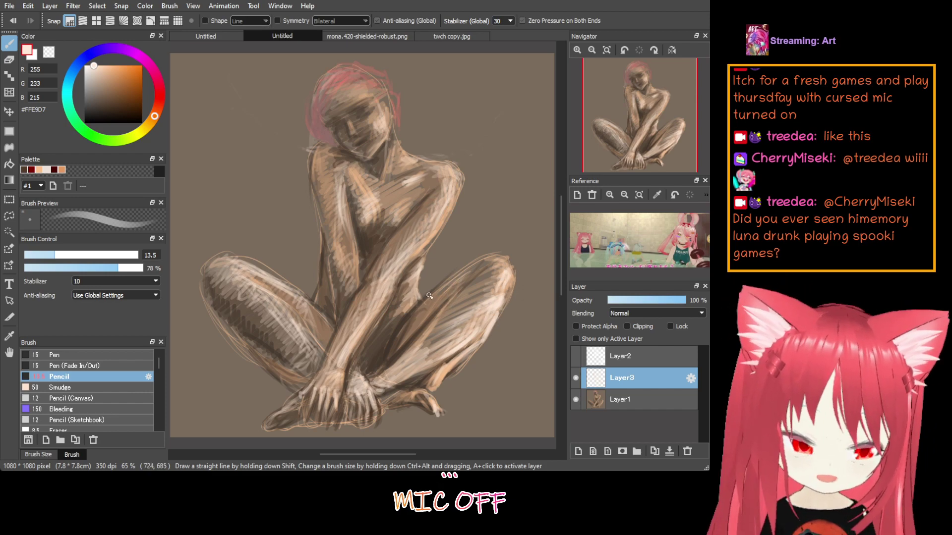
pyautogui.moveTo(429, 296)
pyautogui.mouseDown()
pyautogui.moveTo(461, 270)
pyautogui.moveTo(454, 284)
pyautogui.moveTo(471, 265)
pyautogui.moveTo(480, 276)
pyautogui.moveTo(438, 317)
pyautogui.moveTo(464, 314)
pyautogui.moveTo(421, 355)
pyautogui.moveTo(443, 322)
pyautogui.moveTo(433, 353)
pyautogui.moveTo(459, 310)
pyautogui.moveTo(449, 336)
pyautogui.moveTo(491, 253)
pyautogui.moveTo(498, 260)
pyautogui.moveTo(468, 283)
pyautogui.moveTo(495, 281)
pyautogui.mouseUp()
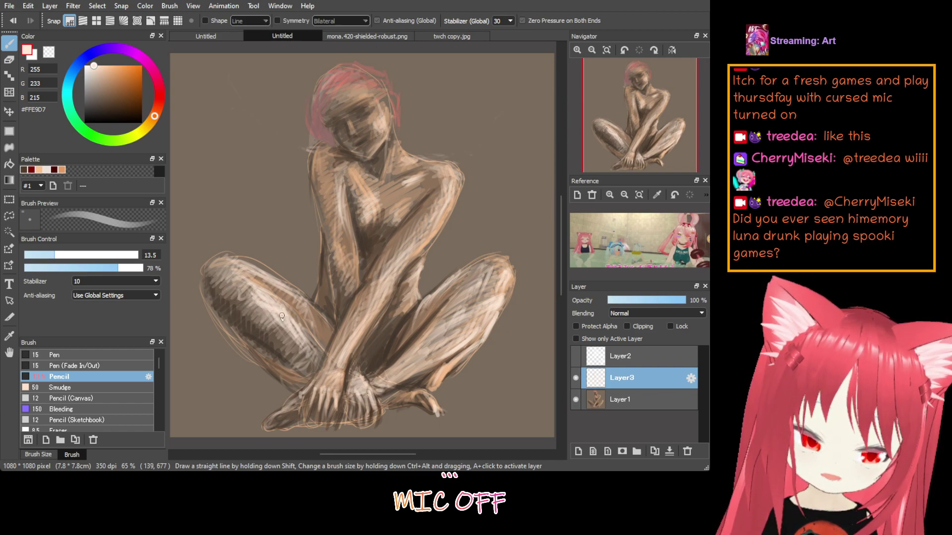
# Build up denser pale cream hatching over the dark inner area and outer edge of the left-hand leg, and brighten the central foot
pyautogui.moveTo(284, 348)
pyautogui.mouseDown()
pyautogui.moveTo(307, 352)
pyautogui.moveTo(287, 349)
pyautogui.moveTo(299, 365)
pyautogui.moveTo(294, 350)
pyautogui.moveTo(322, 332)
pyautogui.mouseUp()
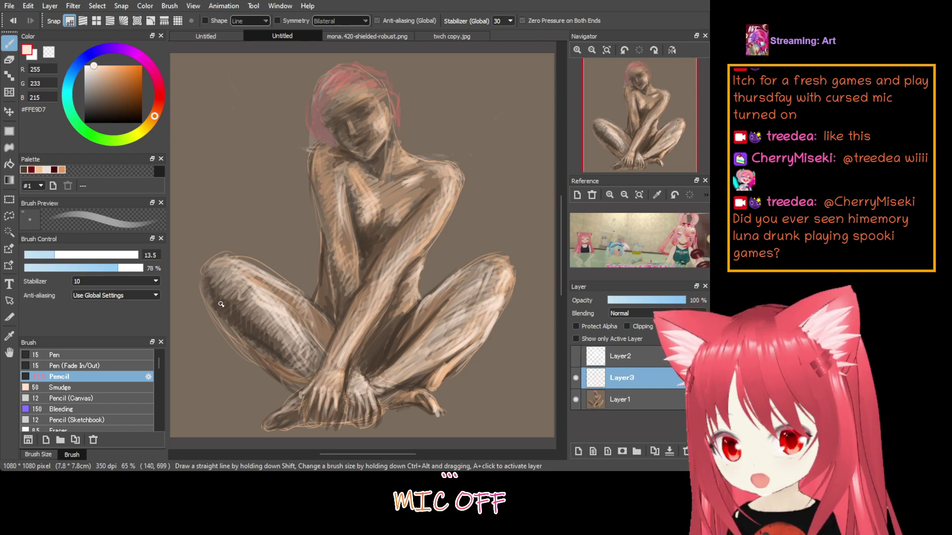
pyautogui.moveTo(221, 304)
pyautogui.mouseDown()
pyautogui.moveTo(244, 336)
pyautogui.moveTo(226, 312)
pyautogui.moveTo(258, 315)
pyautogui.moveTo(264, 282)
pyautogui.moveTo(246, 337)
pyautogui.moveTo(282, 361)
pyautogui.mouseUp()
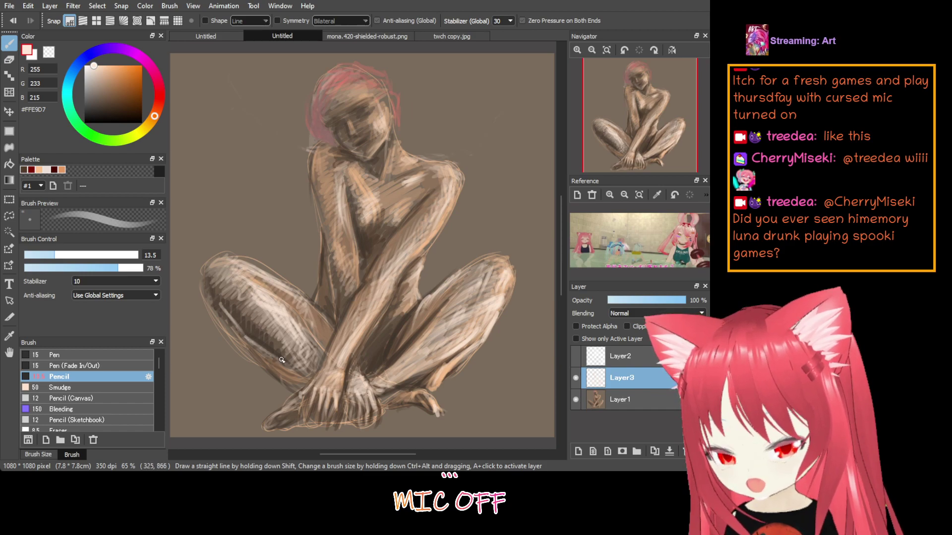
pyautogui.moveTo(225, 307)
pyautogui.mouseDown()
pyautogui.moveTo(242, 333)
pyautogui.moveTo(250, 314)
pyautogui.moveTo(271, 339)
pyautogui.mouseUp()
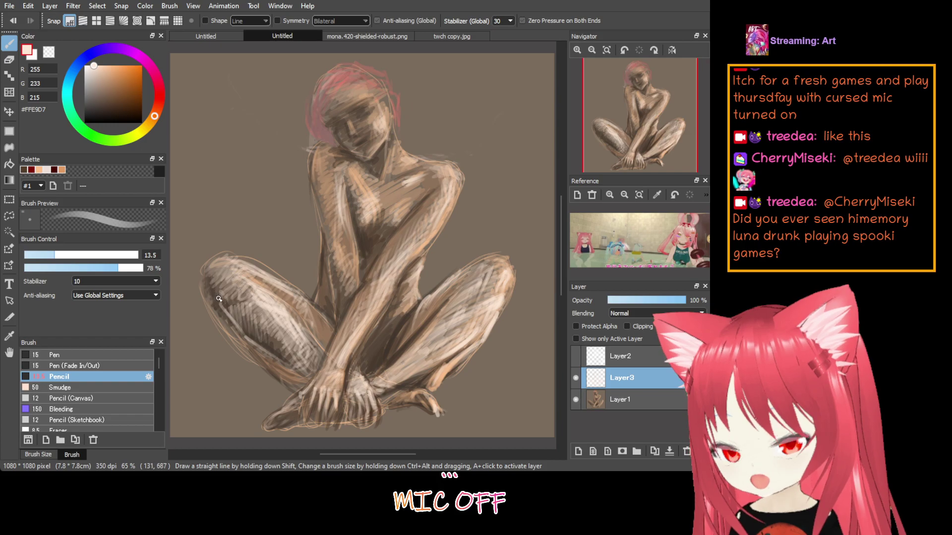
pyautogui.moveTo(230, 337); pyautogui.dragTo(209, 297)
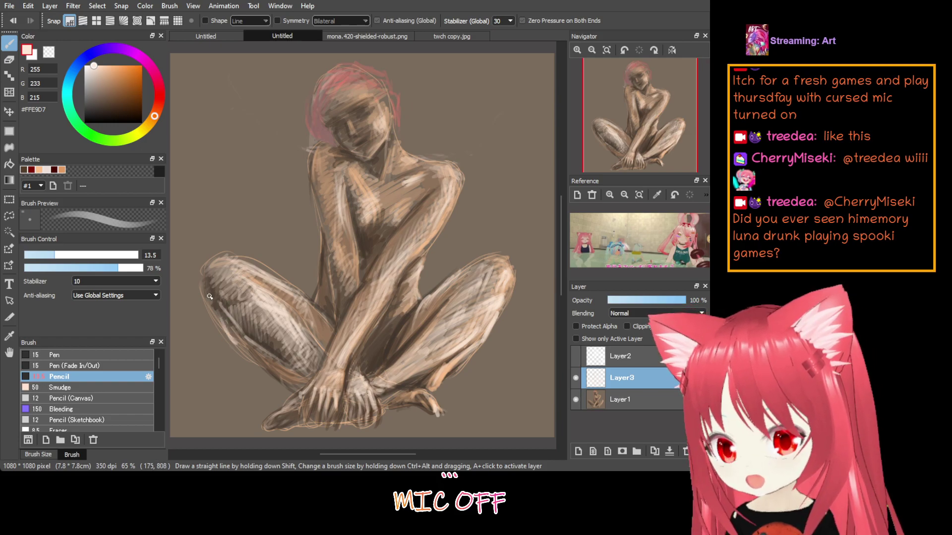
pyautogui.moveTo(231, 339)
pyautogui.mouseDown()
pyautogui.moveTo(213, 300)
pyautogui.moveTo(209, 250)
pyautogui.moveTo(239, 256)
pyautogui.moveTo(228, 259)
pyautogui.moveTo(218, 290)
pyautogui.moveTo(239, 310)
pyautogui.moveTo(227, 308)
pyautogui.moveTo(267, 326)
pyautogui.mouseUp()
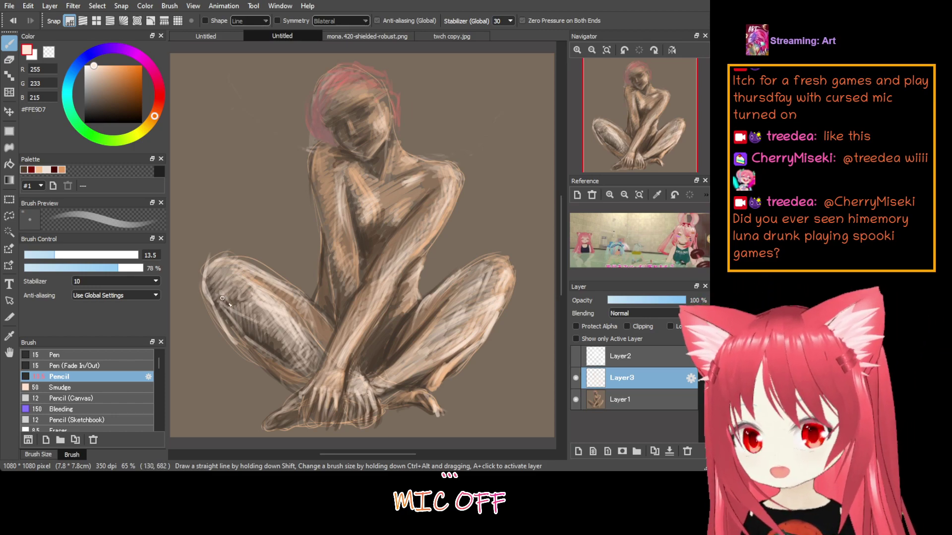
pyautogui.moveTo(218, 295)
pyautogui.mouseDown()
pyautogui.moveTo(270, 336)
pyautogui.moveTo(245, 324)
pyautogui.moveTo(305, 354)
pyautogui.mouseUp()
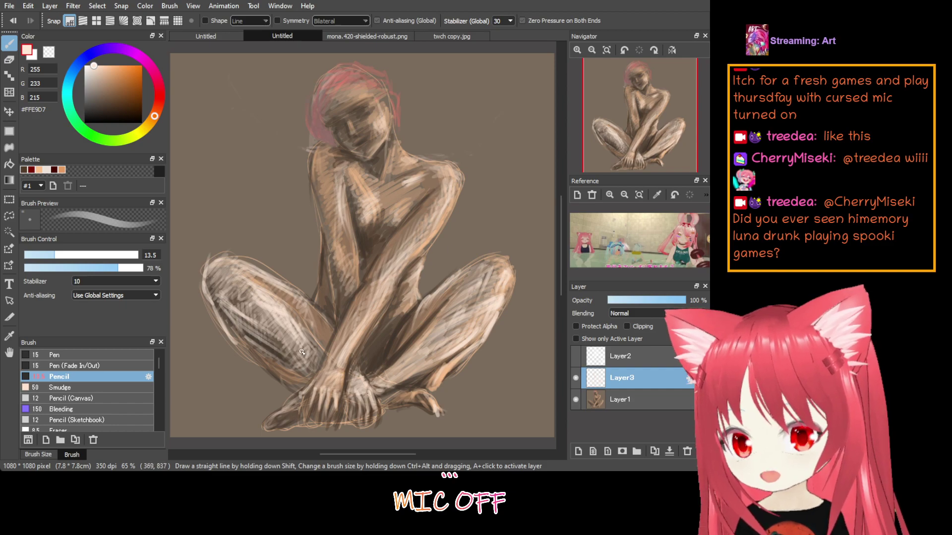
pyautogui.moveTo(233, 320)
pyautogui.mouseDown()
pyautogui.moveTo(305, 358)
pyautogui.moveTo(296, 363)
pyautogui.mouseUp()
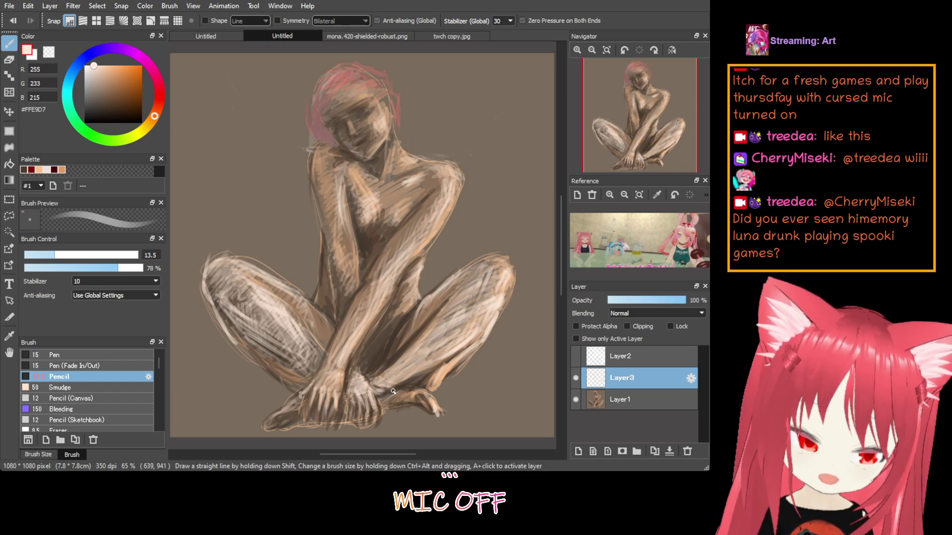
pyautogui.moveTo(381, 397)
pyautogui.mouseDown()
pyautogui.moveTo(394, 385)
pyautogui.moveTo(374, 393)
pyautogui.mouseUp()
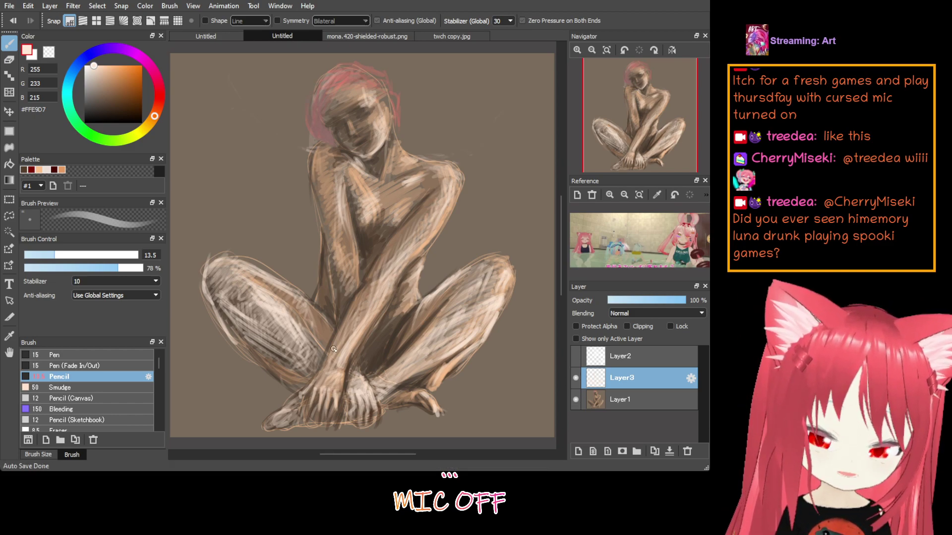
# Add a new layer above Layer3 and block in a bandeau top and briefs in grey #585858, darkened with black strokes
pyautogui.click(576, 450)
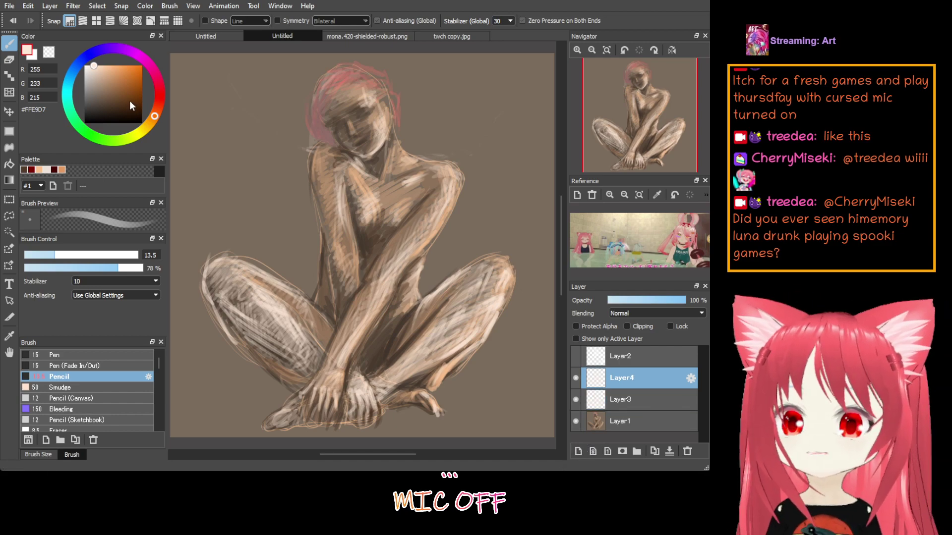
pyautogui.moveTo(123, 96); pyautogui.dragTo(61, 100)
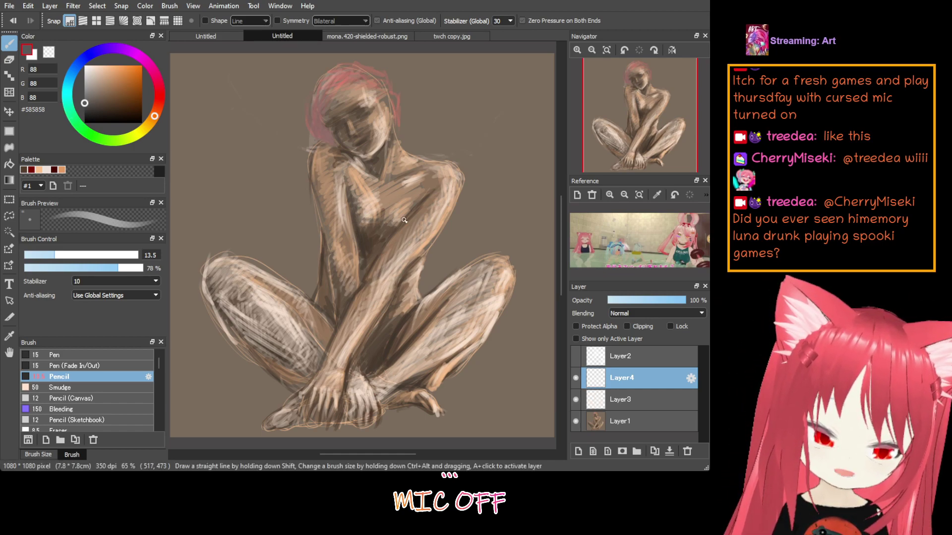
pyautogui.moveTo(362, 222); pyautogui.dragTo(397, 221)
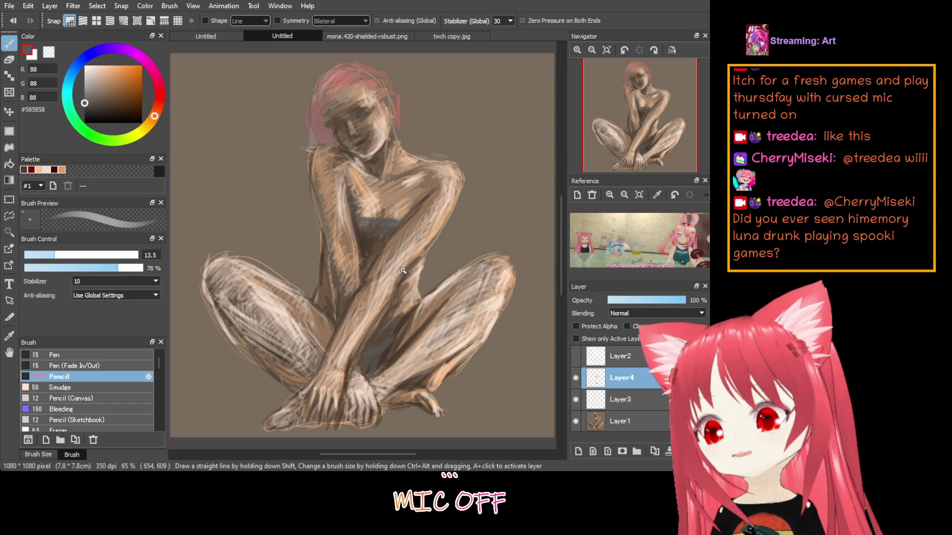
pyautogui.click(86, 122)
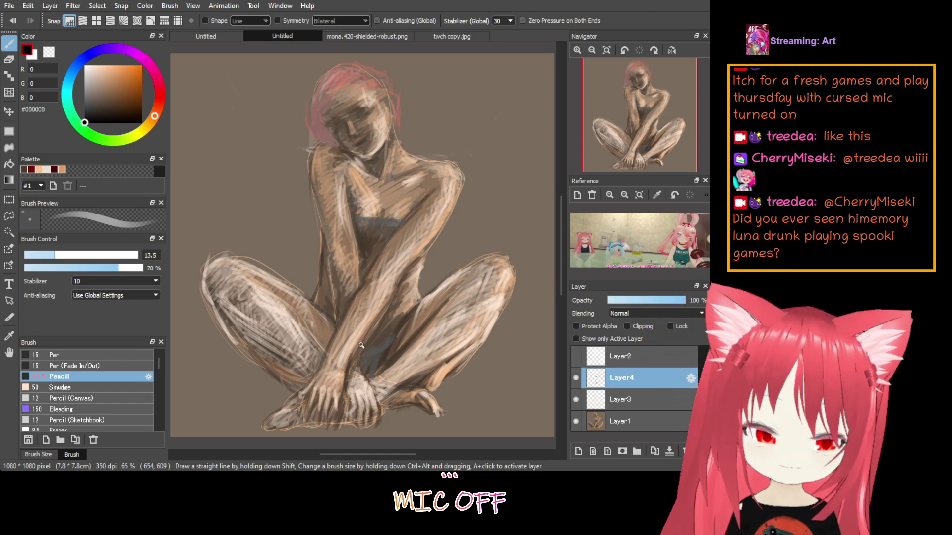
pyautogui.moveTo(360, 355)
pyautogui.mouseDown()
pyautogui.moveTo(381, 351)
pyautogui.moveTo(368, 375)
pyautogui.moveTo(365, 356)
pyautogui.moveTo(393, 340)
pyautogui.moveTo(376, 369)
pyautogui.moveTo(383, 347)
pyautogui.mouseUp()
pyautogui.moveTo(362, 217)
pyautogui.mouseDown()
pyautogui.moveTo(406, 214)
pyautogui.moveTo(359, 223)
pyautogui.moveTo(389, 223)
pyautogui.moveTo(357, 228)
pyautogui.moveTo(371, 233)
pyautogui.moveTo(376, 227)
pyautogui.moveTo(351, 217)
pyautogui.moveTo(387, 217)
pyautogui.mouseUp()
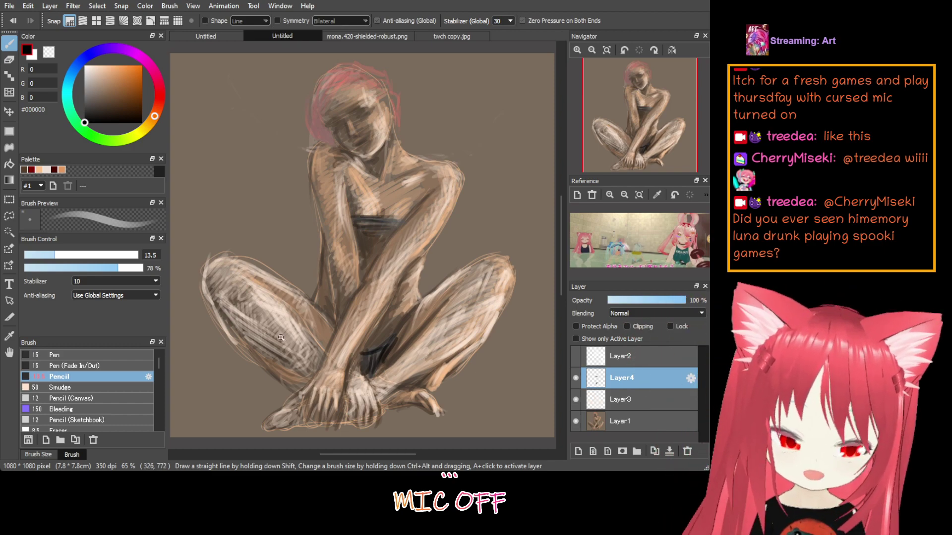
# On Layer3, deepen the black shadows under the bandeau, beside the left-hand arm, around the lower legs and at the eyes
pyautogui.click(631, 397)
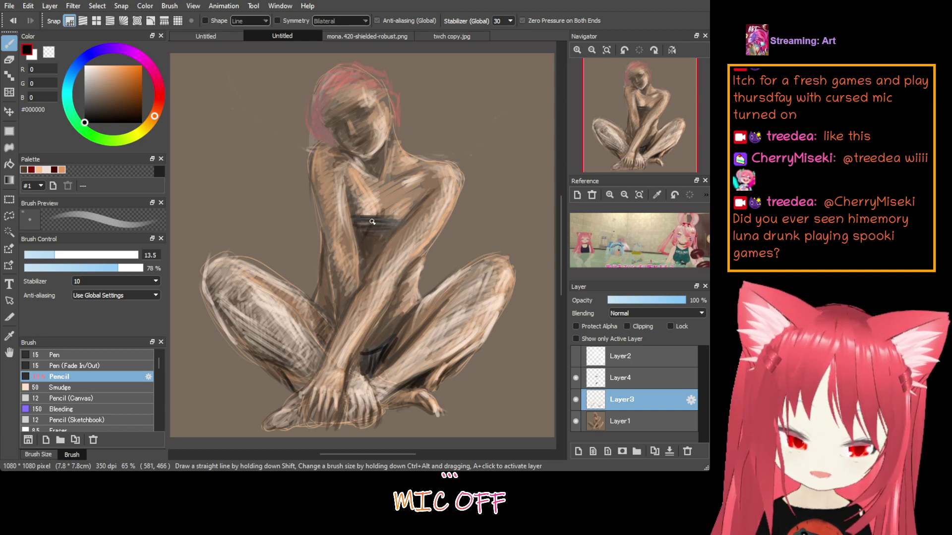
pyautogui.moveTo(364, 245); pyautogui.dragTo(362, 266)
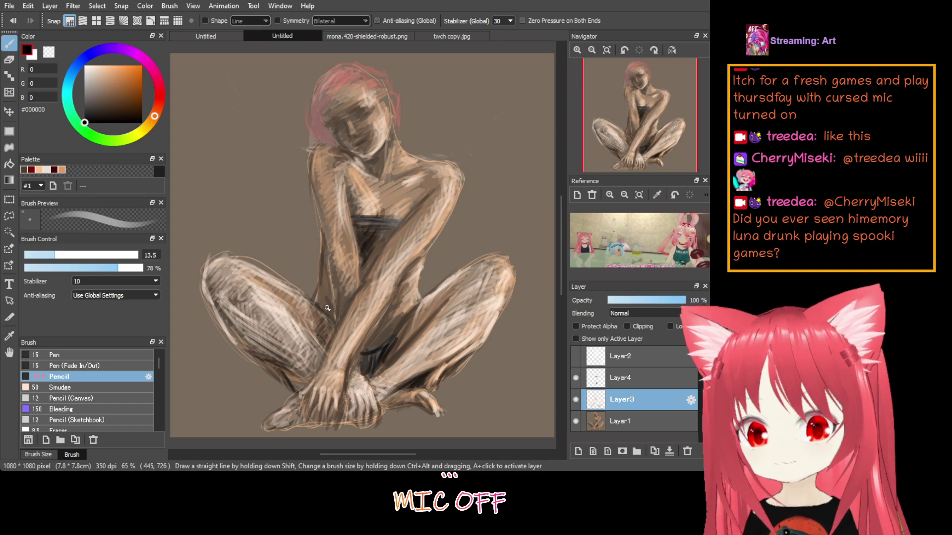
pyautogui.moveTo(327, 308); pyautogui.dragTo(321, 256)
pyautogui.moveTo(334, 317)
pyautogui.mouseDown()
pyautogui.moveTo(320, 268)
pyautogui.moveTo(326, 283)
pyautogui.mouseUp()
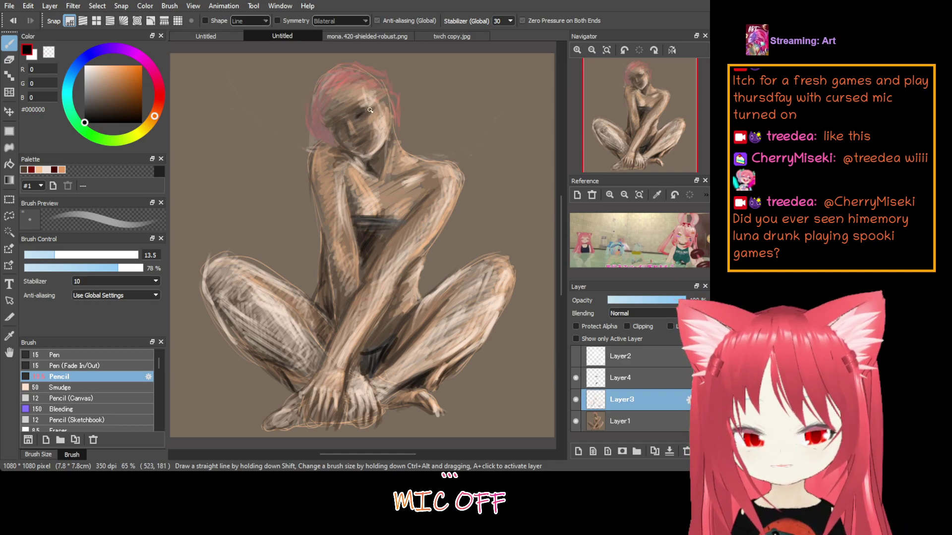
pyautogui.moveTo(358, 117); pyautogui.dragTo(350, 122)
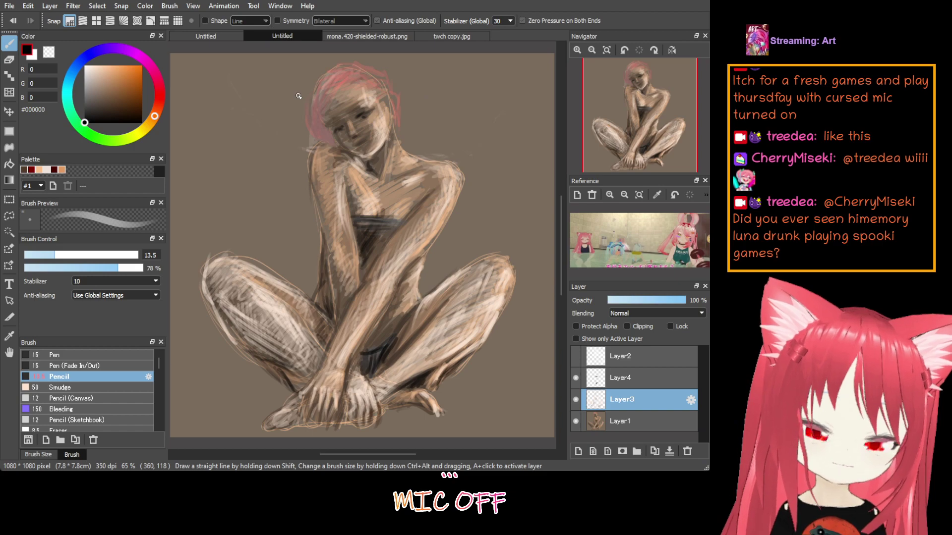
# On Layer4, stroke black hair strands down the left-hand side of the head, across the fringe and beside the right-hand cheek
pyautogui.click(647, 370)
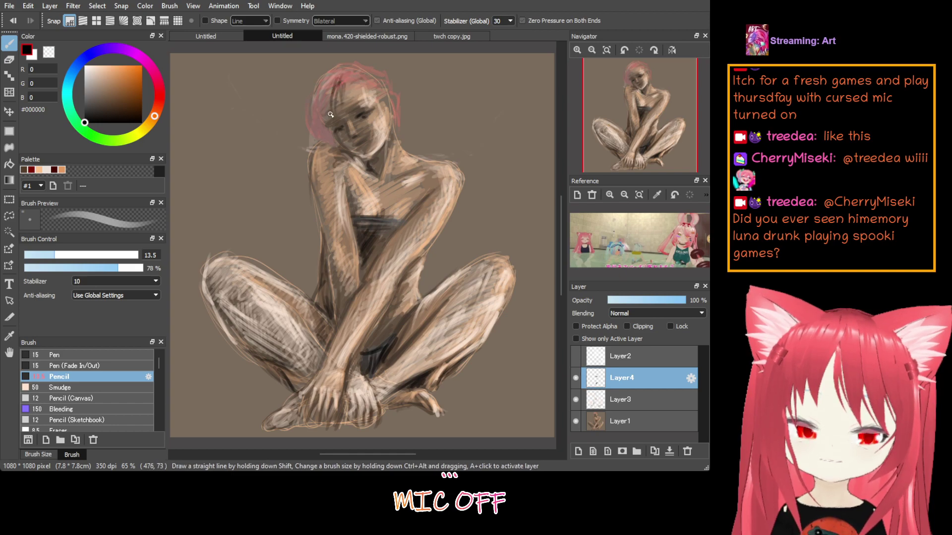
pyautogui.moveTo(325, 96)
pyautogui.mouseDown()
pyautogui.moveTo(318, 129)
pyautogui.moveTo(329, 142)
pyautogui.mouseUp()
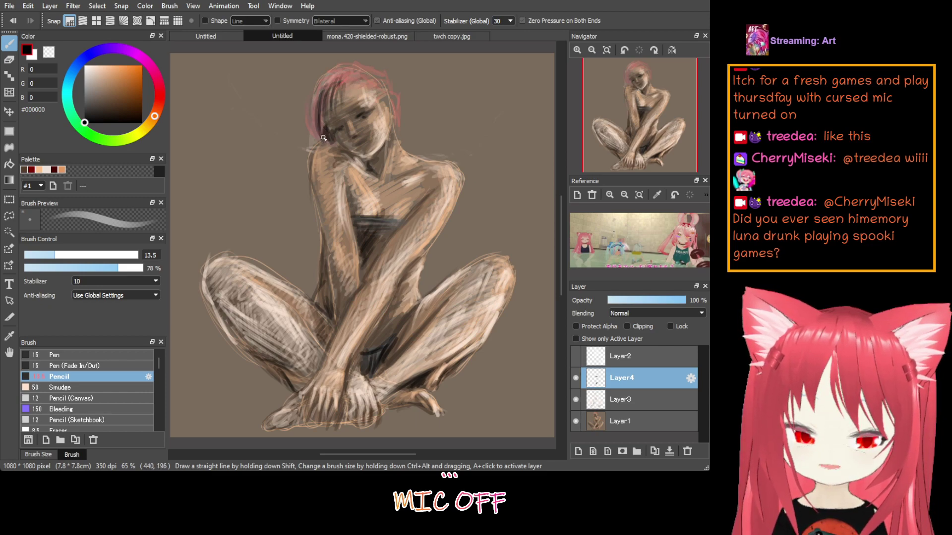
pyautogui.moveTo(323, 81); pyautogui.dragTo(319, 130)
pyautogui.moveTo(337, 77); pyautogui.dragTo(313, 126)
pyautogui.moveTo(362, 75)
pyautogui.mouseDown()
pyautogui.moveTo(348, 111)
pyautogui.moveTo(359, 94)
pyautogui.moveTo(347, 80)
pyautogui.moveTo(370, 98)
pyautogui.moveTo(369, 82)
pyautogui.moveTo(375, 91)
pyautogui.moveTo(332, 88)
pyautogui.moveTo(372, 101)
pyautogui.moveTo(386, 85)
pyautogui.moveTo(388, 97)
pyautogui.moveTo(373, 96)
pyautogui.moveTo(381, 112)
pyautogui.moveTo(373, 87)
pyautogui.moveTo(392, 147)
pyautogui.mouseUp()
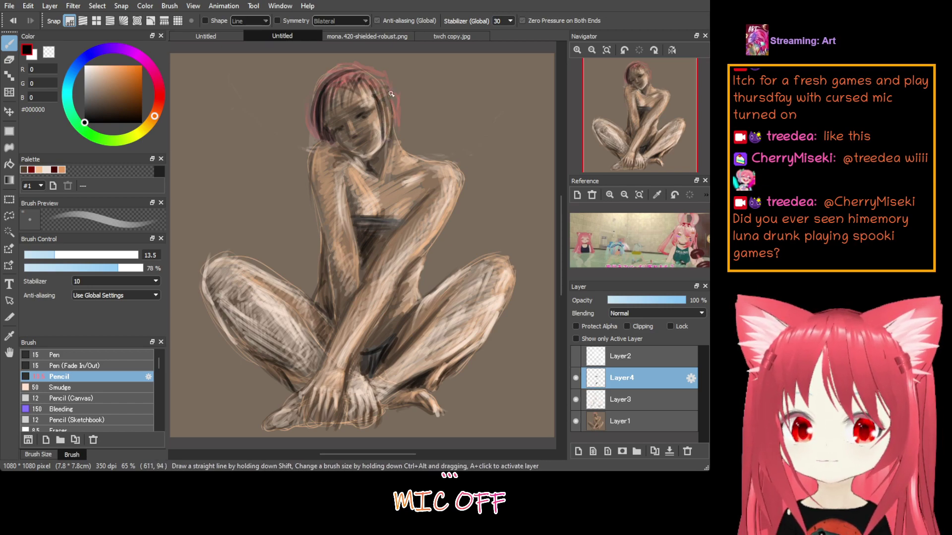
# Fill out the black bob with strands down the right-hand side to the shoulder, a denser fringe and strokes over the crown
pyautogui.moveTo(392, 93)
pyautogui.mouseDown()
pyautogui.moveTo(397, 108)
pyautogui.moveTo(398, 88)
pyautogui.moveTo(369, 67)
pyautogui.moveTo(396, 90)
pyautogui.mouseUp()
pyautogui.moveTo(402, 94); pyautogui.dragTo(408, 128)
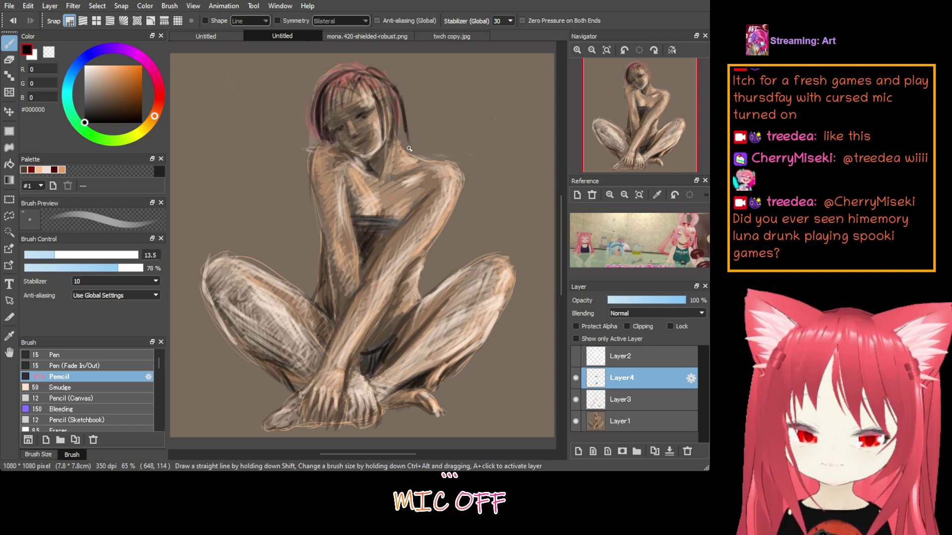
pyautogui.moveTo(402, 96)
pyautogui.mouseDown()
pyautogui.moveTo(410, 149)
pyautogui.moveTo(403, 143)
pyautogui.mouseUp()
pyautogui.moveTo(358, 89); pyautogui.dragTo(347, 110)
pyautogui.moveTo(348, 70)
pyautogui.mouseDown()
pyautogui.moveTo(338, 114)
pyautogui.moveTo(342, 78)
pyautogui.moveTo(330, 89)
pyautogui.moveTo(343, 78)
pyautogui.moveTo(327, 110)
pyautogui.moveTo(330, 88)
pyautogui.moveTo(350, 89)
pyautogui.mouseUp()
pyautogui.moveTo(360, 86)
pyautogui.mouseDown()
pyautogui.moveTo(341, 105)
pyautogui.moveTo(389, 130)
pyautogui.mouseUp()
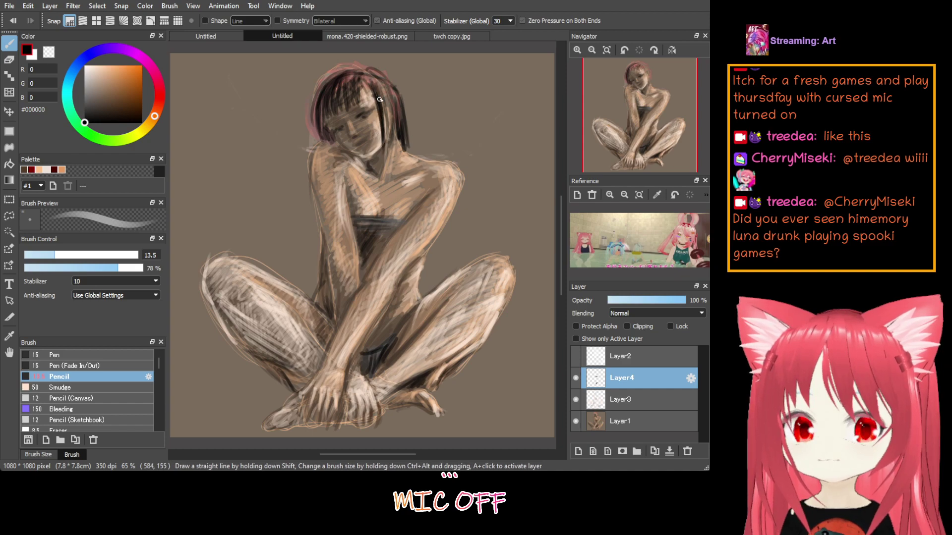
pyautogui.moveTo(383, 98)
pyautogui.mouseDown()
pyautogui.moveTo(383, 166)
pyautogui.moveTo(397, 126)
pyautogui.mouseUp()
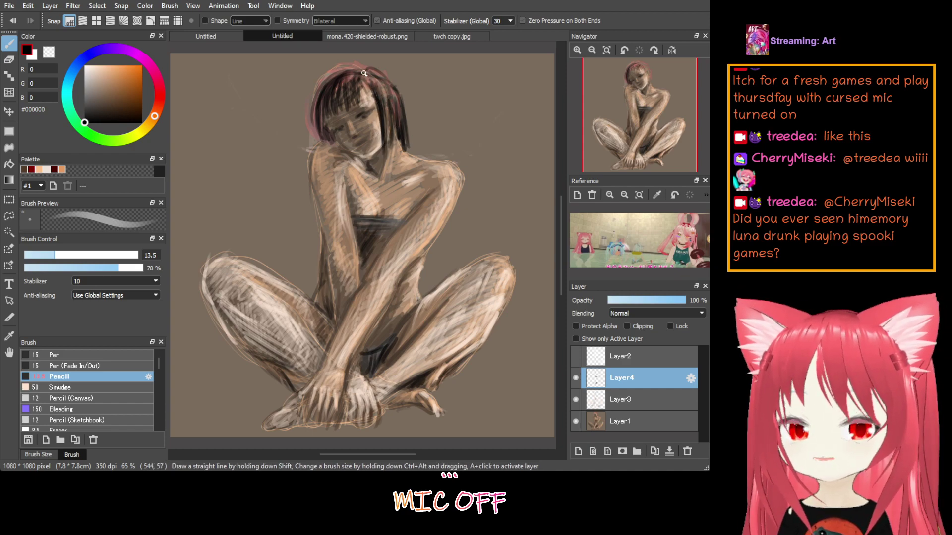
pyautogui.moveTo(391, 79); pyautogui.dragTo(365, 72)
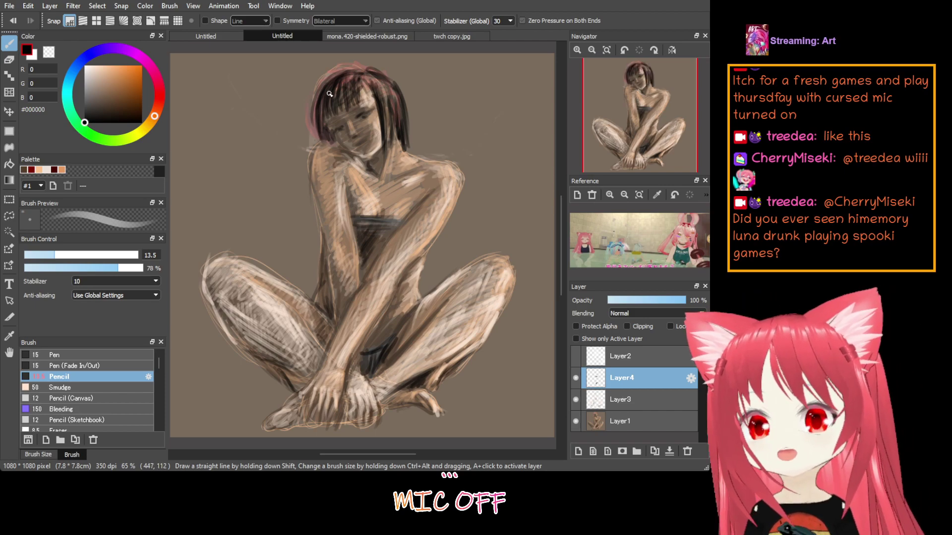
# Finish the left-hand black hair strands and add blue #1638A8 strokes through the hair, bandeau and briefs on Layer4
pyautogui.moveTo(320, 96); pyautogui.dragTo(315, 145)
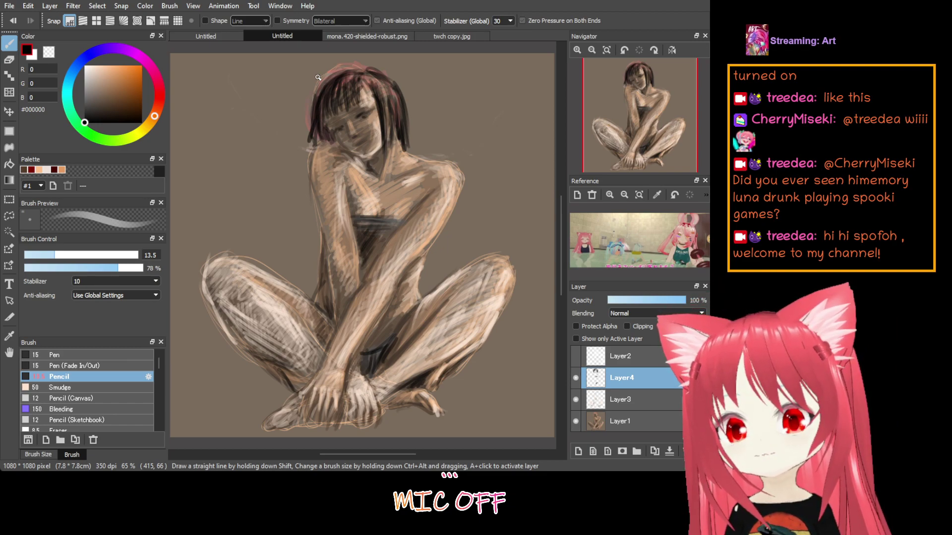
pyautogui.click(81, 62)
pyautogui.click(134, 86)
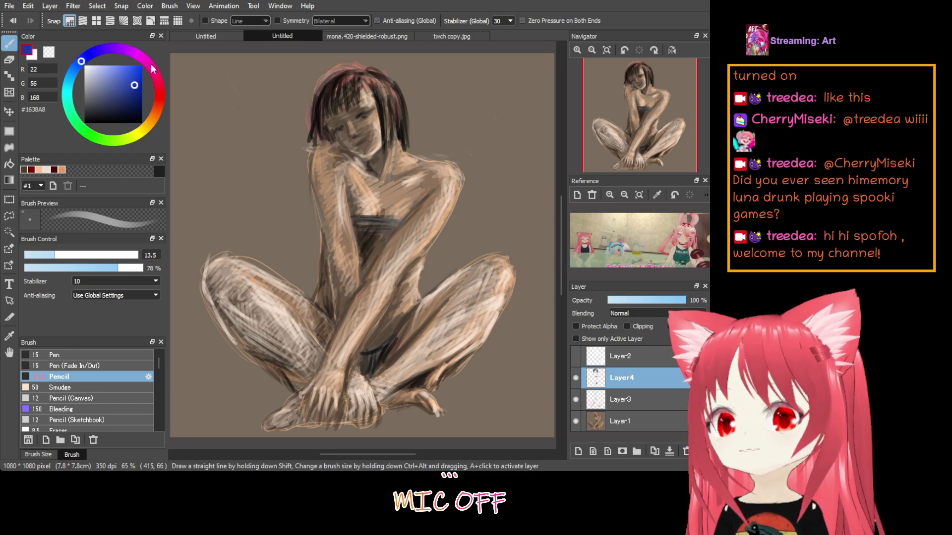
pyautogui.moveTo(338, 71)
pyautogui.mouseDown()
pyautogui.moveTo(344, 81)
pyautogui.moveTo(379, 87)
pyautogui.moveTo(391, 126)
pyautogui.mouseUp()
pyautogui.moveTo(387, 89); pyautogui.dragTo(396, 130)
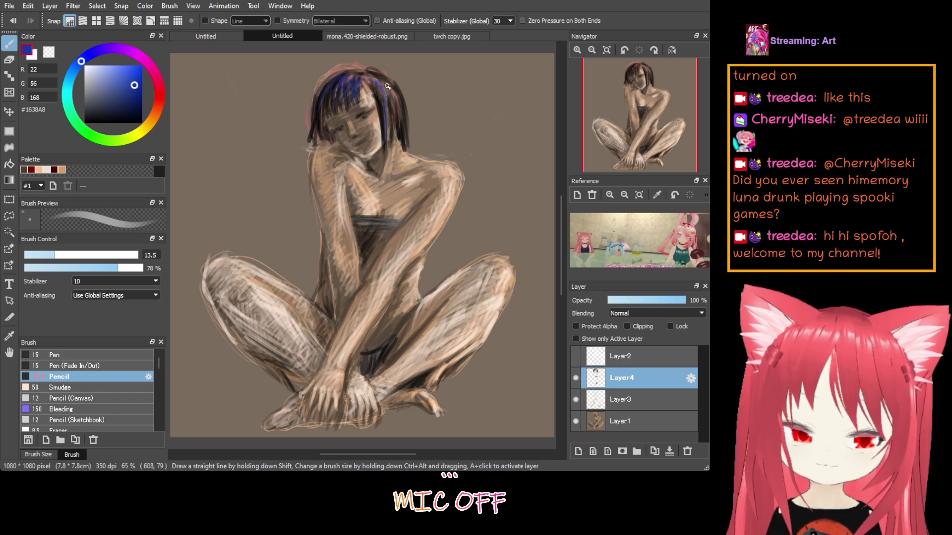
pyautogui.moveTo(392, 92); pyautogui.dragTo(394, 95)
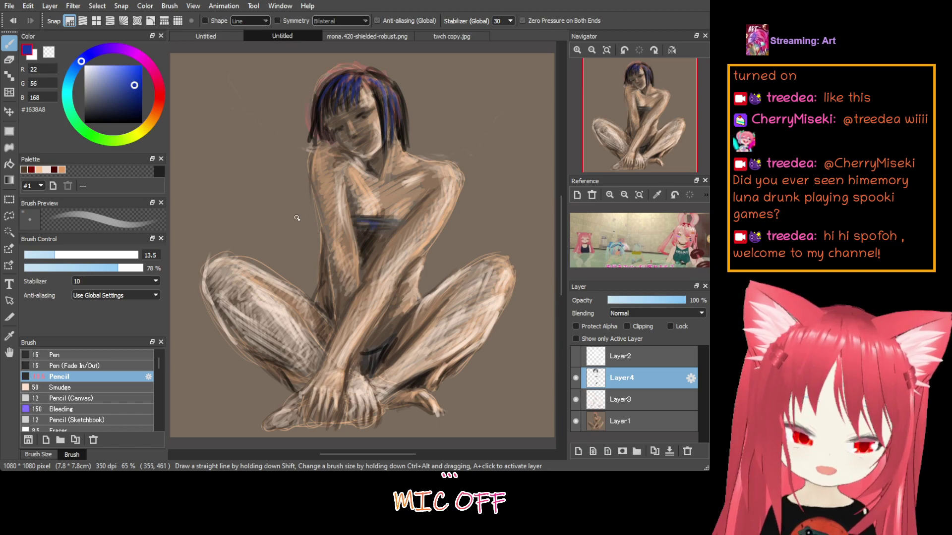
pyautogui.moveTo(357, 221); pyautogui.dragTo(396, 225)
pyautogui.moveTo(382, 340); pyautogui.dragTo(396, 349)
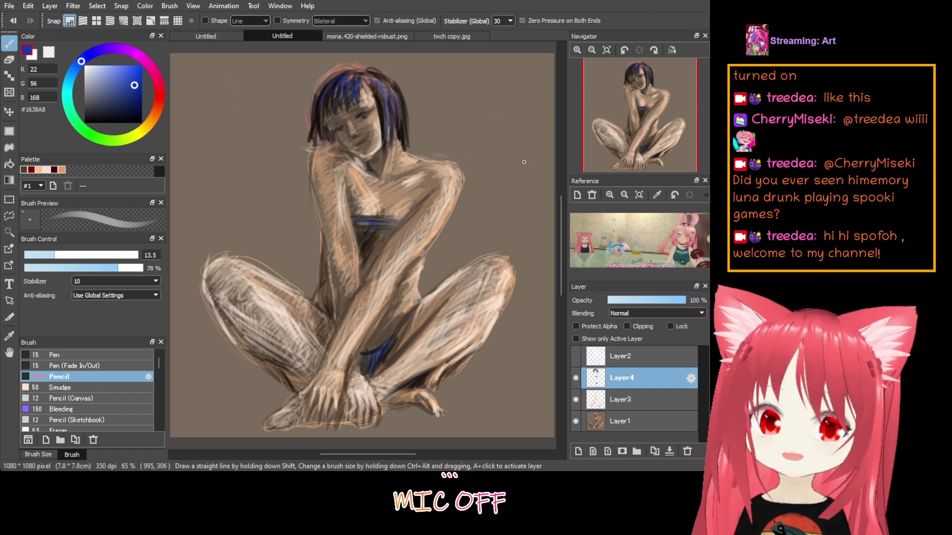
# Add pale blue #BCCBFF highlights to the crown, the right-hand hair strands and the upper edge of the briefs
pyautogui.click(100, 66)
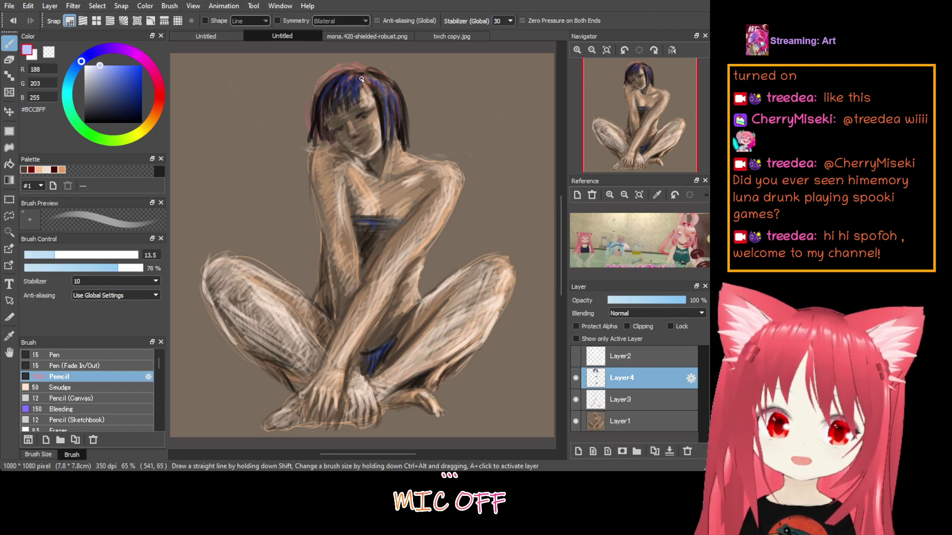
pyautogui.moveTo(361, 74)
pyautogui.mouseDown()
pyautogui.moveTo(338, 92)
pyautogui.moveTo(372, 80)
pyautogui.moveTo(388, 103)
pyautogui.moveTo(386, 149)
pyautogui.mouseUp()
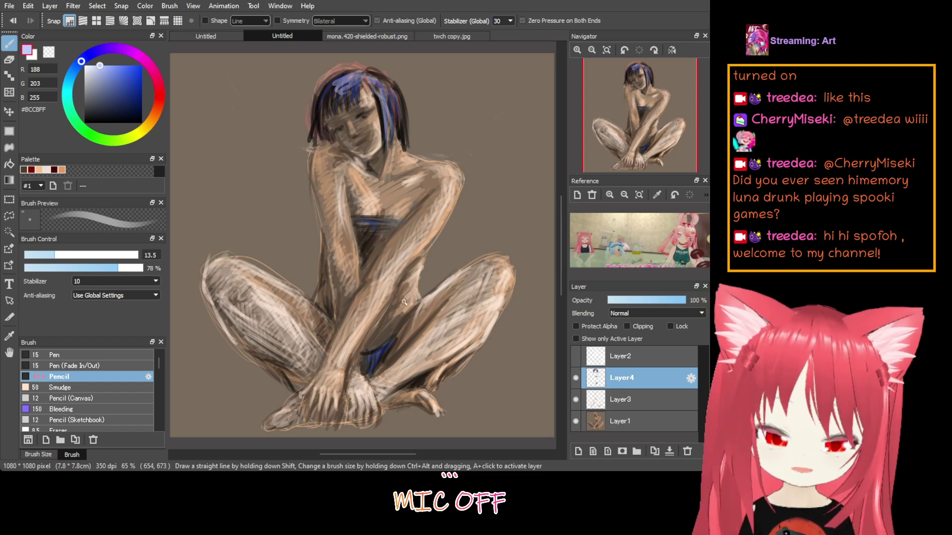
pyautogui.moveTo(399, 327)
pyautogui.mouseDown()
pyautogui.moveTo(375, 367)
pyautogui.moveTo(367, 344)
pyautogui.moveTo(381, 335)
pyautogui.mouseUp()
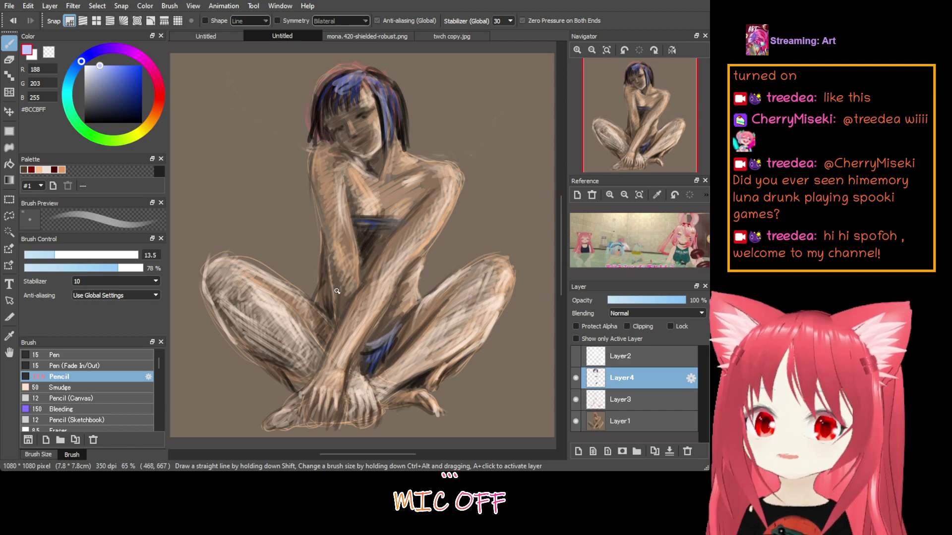
# Paint loose pale yellow #FFF1BC cloth strokes over the briefs and up both sides of the waist to below the bandeau
pyautogui.click(145, 129)
pyautogui.moveTo(377, 337)
pyautogui.mouseDown()
pyautogui.moveTo(364, 359)
pyautogui.moveTo(372, 363)
pyautogui.moveTo(366, 356)
pyautogui.moveTo(378, 353)
pyautogui.moveTo(362, 357)
pyautogui.moveTo(368, 371)
pyautogui.moveTo(388, 330)
pyautogui.moveTo(372, 348)
pyautogui.moveTo(394, 328)
pyautogui.moveTo(375, 377)
pyautogui.mouseUp()
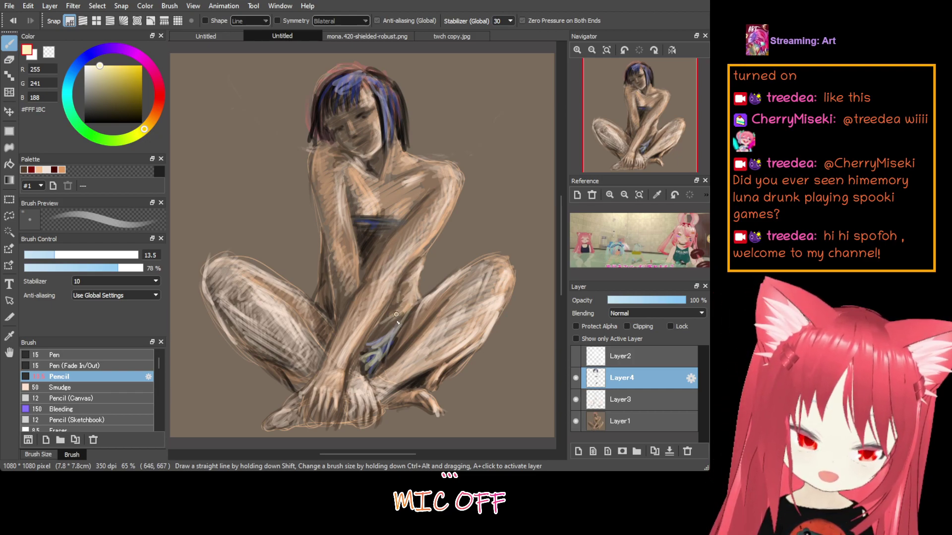
pyautogui.moveTo(396, 304)
pyautogui.mouseDown()
pyautogui.moveTo(376, 339)
pyautogui.moveTo(391, 322)
pyautogui.moveTo(389, 339)
pyautogui.moveTo(393, 311)
pyautogui.moveTo(389, 342)
pyautogui.moveTo(395, 329)
pyautogui.moveTo(382, 345)
pyautogui.moveTo(398, 316)
pyautogui.mouseUp()
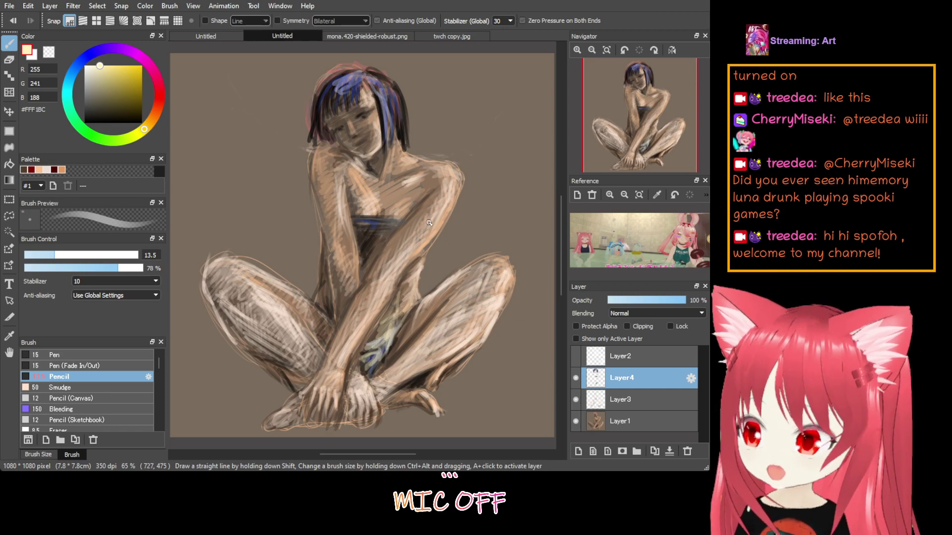
pyautogui.moveTo(367, 260)
pyautogui.mouseDown()
pyautogui.moveTo(354, 242)
pyautogui.moveTo(369, 264)
pyautogui.mouseUp()
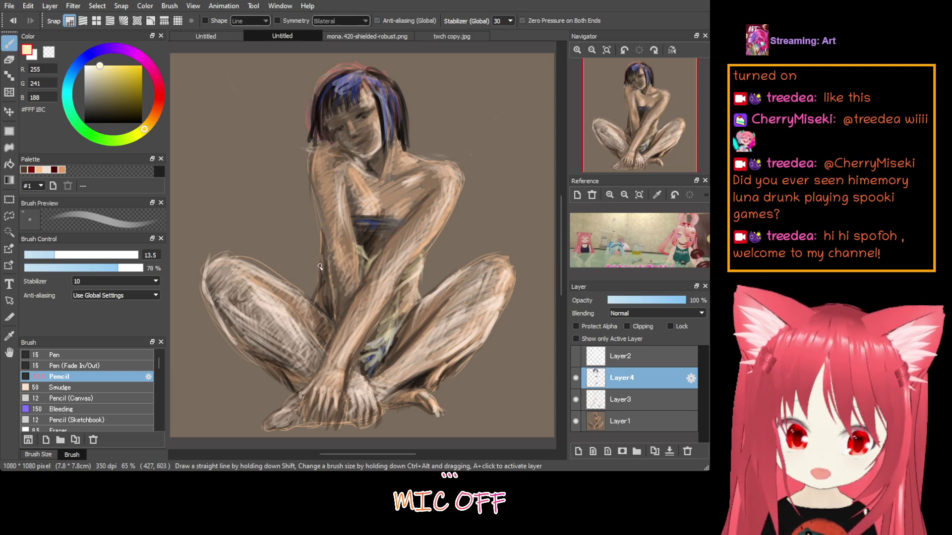
pyautogui.moveTo(421, 252)
pyautogui.mouseDown()
pyautogui.moveTo(390, 315)
pyautogui.moveTo(401, 298)
pyautogui.mouseUp()
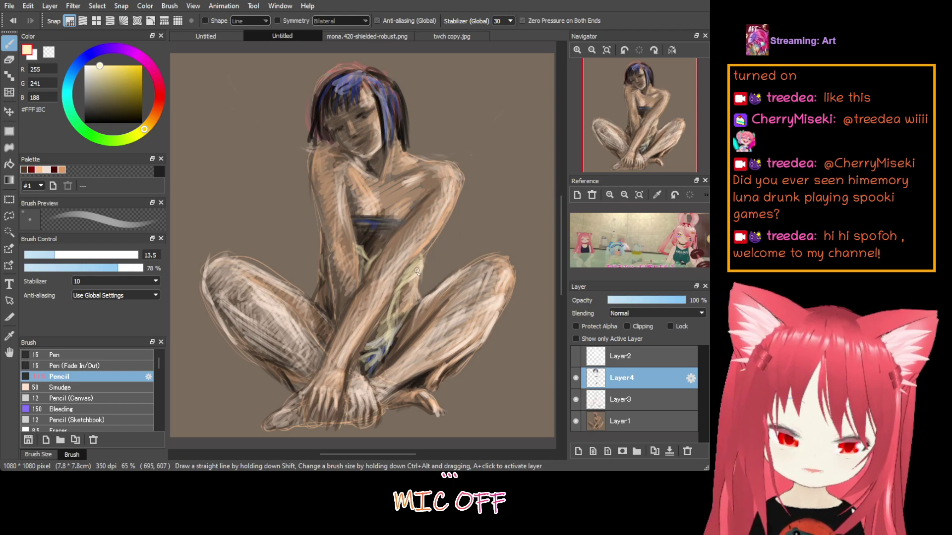
pyautogui.moveTo(417, 272)
pyautogui.mouseDown()
pyautogui.moveTo(390, 315)
pyautogui.moveTo(395, 298)
pyautogui.moveTo(400, 321)
pyautogui.moveTo(404, 313)
pyautogui.moveTo(388, 313)
pyautogui.moveTo(400, 287)
pyautogui.moveTo(367, 338)
pyautogui.moveTo(378, 326)
pyautogui.moveTo(382, 340)
pyautogui.moveTo(391, 335)
pyautogui.moveTo(403, 278)
pyautogui.moveTo(393, 295)
pyautogui.moveTo(402, 318)
pyautogui.moveTo(404, 287)
pyautogui.mouseUp()
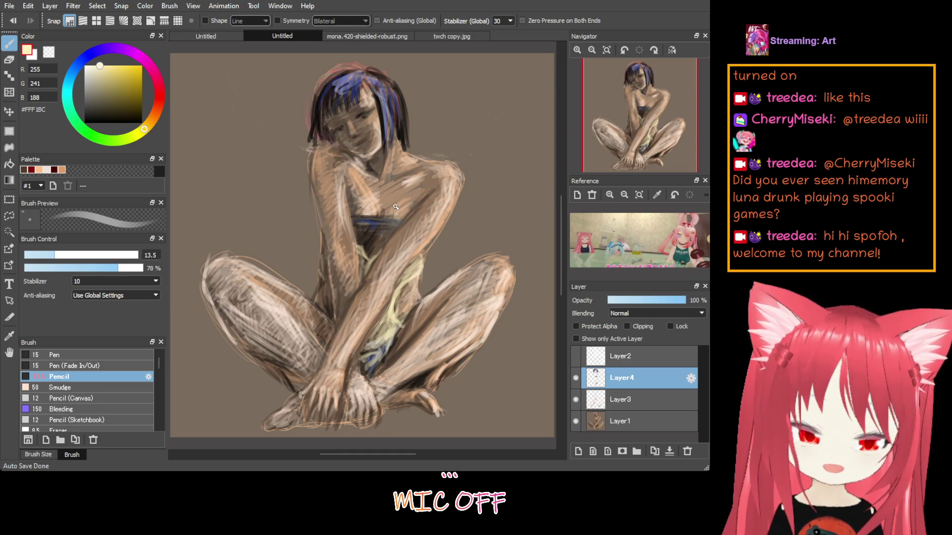
# Draw a curved horn on the right-hand crown and a small one on the left in near-black #0D0C09, tinted with red #FF0024
pyautogui.moveTo(104, 113); pyautogui.dragTo(98, 119)
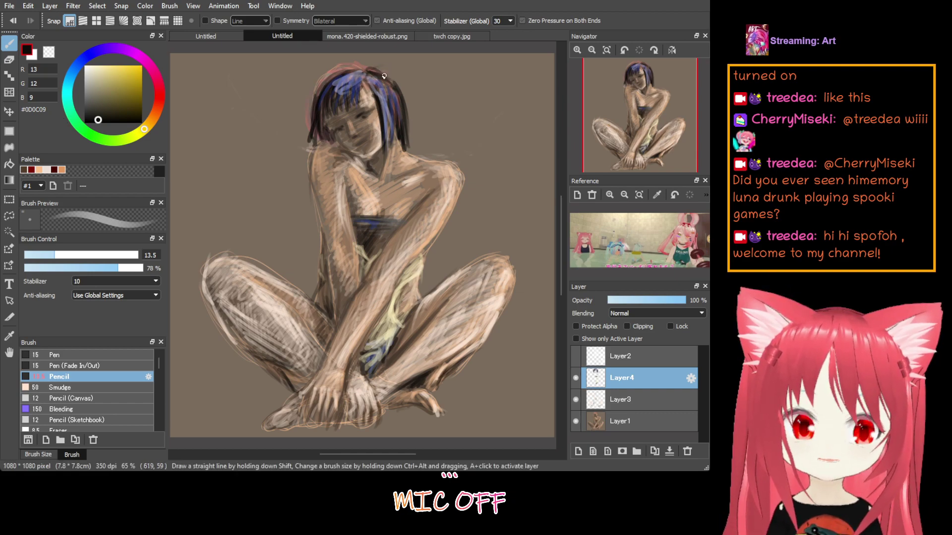
pyautogui.moveTo(370, 72)
pyautogui.mouseDown()
pyautogui.moveTo(395, 71)
pyautogui.moveTo(386, 73)
pyautogui.moveTo(412, 82)
pyautogui.moveTo(368, 68)
pyautogui.moveTo(418, 79)
pyautogui.moveTo(391, 64)
pyautogui.moveTo(418, 83)
pyautogui.moveTo(393, 70)
pyautogui.moveTo(424, 72)
pyautogui.moveTo(388, 78)
pyautogui.moveTo(403, 68)
pyautogui.moveTo(414, 89)
pyautogui.moveTo(409, 78)
pyautogui.moveTo(424, 79)
pyautogui.moveTo(400, 86)
pyautogui.moveTo(418, 89)
pyautogui.moveTo(387, 76)
pyautogui.moveTo(425, 84)
pyautogui.moveTo(382, 58)
pyautogui.mouseUp()
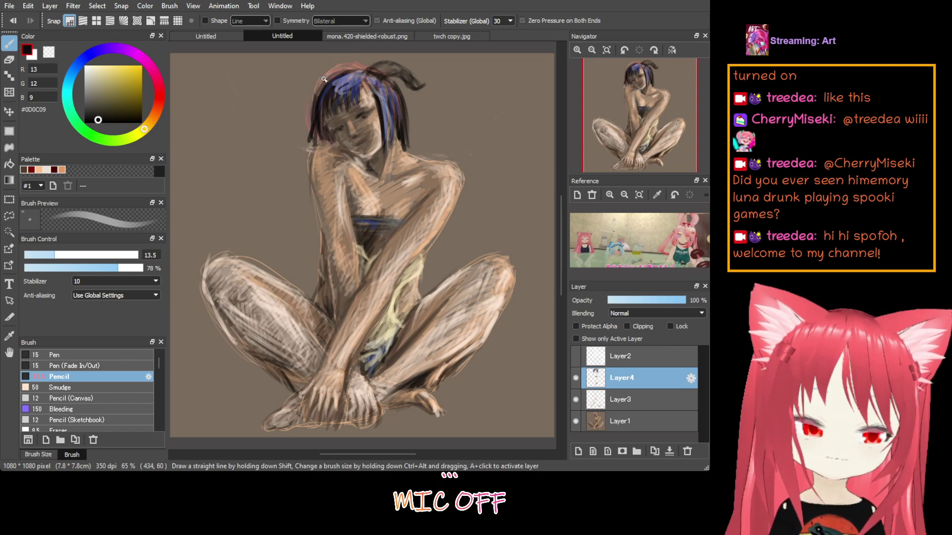
pyautogui.moveTo(325, 79)
pyautogui.mouseDown()
pyautogui.moveTo(313, 96)
pyautogui.moveTo(317, 76)
pyautogui.moveTo(328, 77)
pyautogui.moveTo(314, 95)
pyautogui.moveTo(366, 66)
pyautogui.mouseUp()
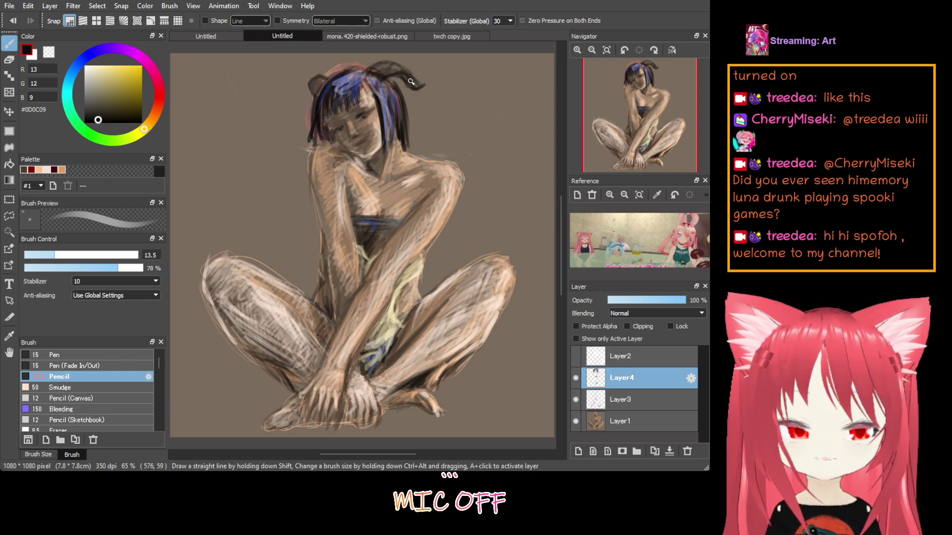
pyautogui.click(159, 87)
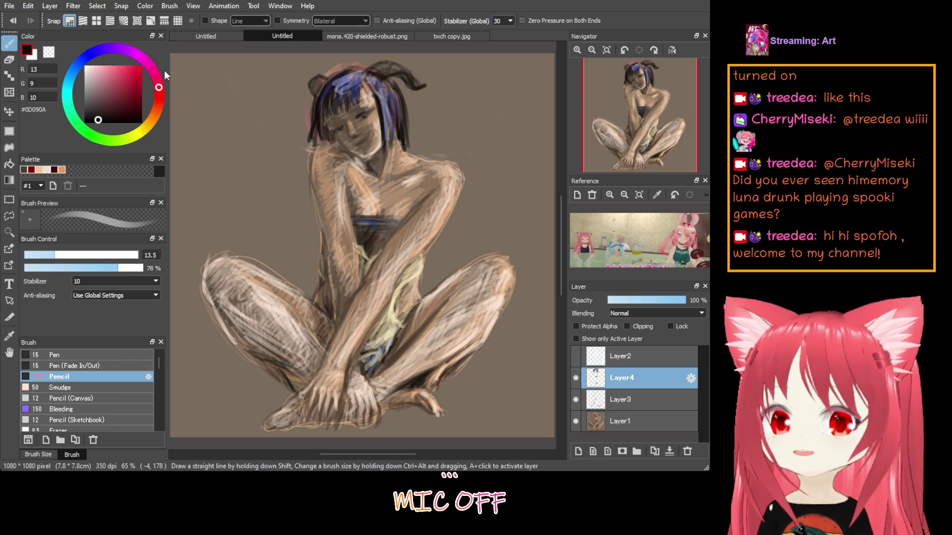
pyautogui.click(142, 66)
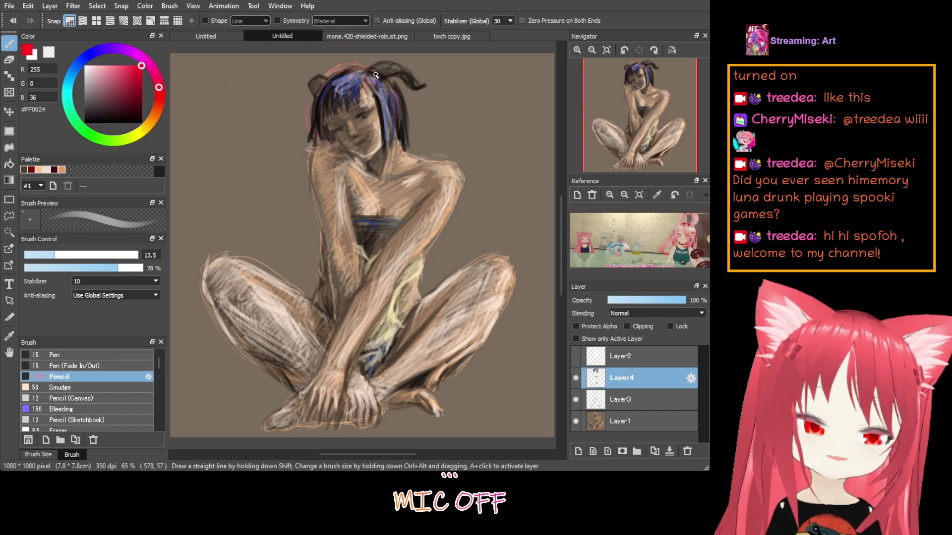
pyautogui.moveTo(376, 75)
pyautogui.mouseDown()
pyautogui.moveTo(399, 69)
pyautogui.moveTo(381, 71)
pyautogui.mouseUp()
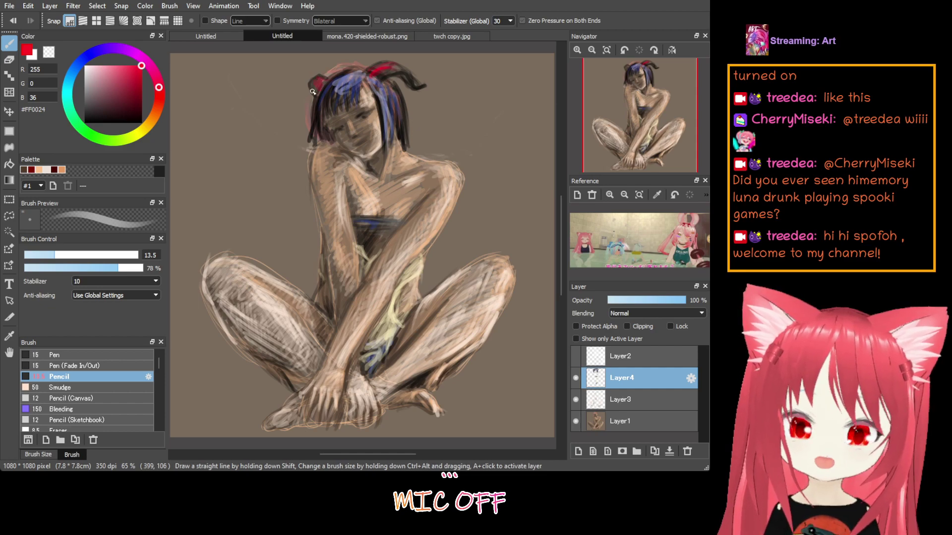
# Streak the fringe and both sides of the hair with light blue #9CE4F6, and lighten the waist cloth with #D4F6FF
pyautogui.click(68, 86)
pyautogui.click(105, 67)
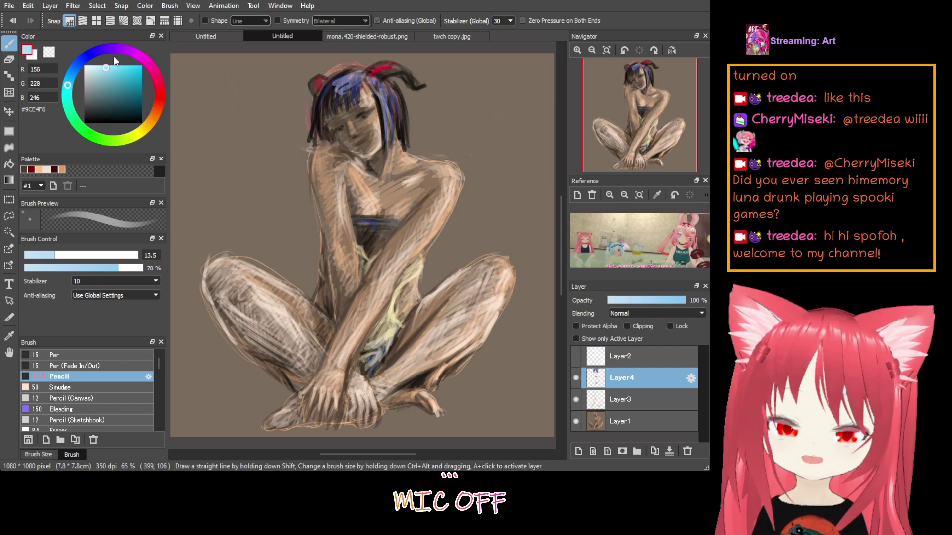
pyautogui.moveTo(357, 76)
pyautogui.mouseDown()
pyautogui.moveTo(352, 98)
pyautogui.moveTo(336, 111)
pyautogui.mouseUp()
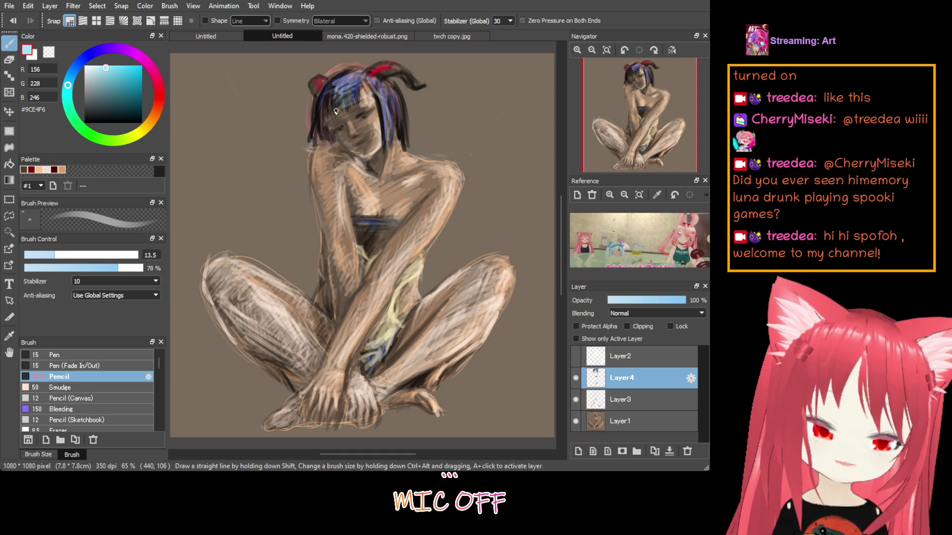
pyautogui.moveTo(341, 65)
pyautogui.mouseDown()
pyautogui.moveTo(323, 130)
pyautogui.moveTo(320, 104)
pyautogui.moveTo(313, 131)
pyautogui.moveTo(318, 99)
pyautogui.moveTo(320, 131)
pyautogui.mouseUp()
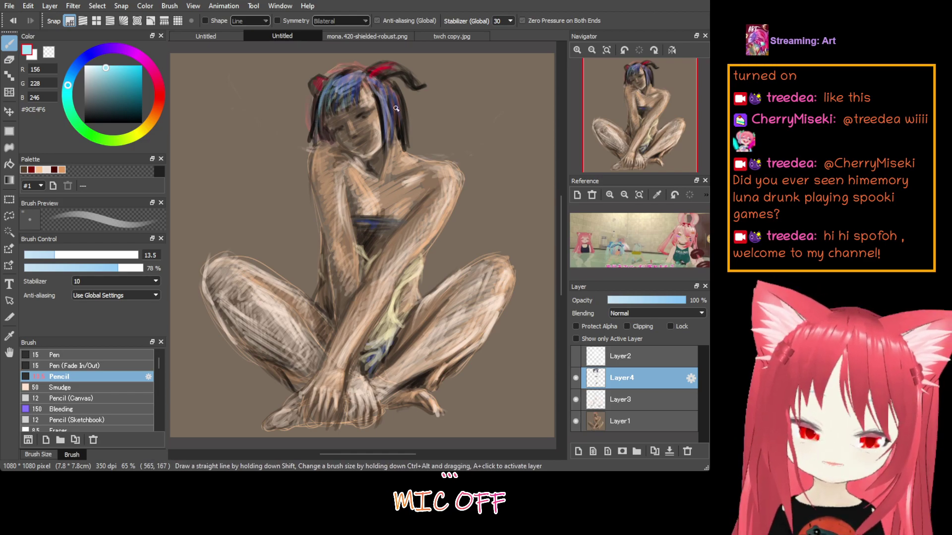
pyautogui.moveTo(396, 108)
pyautogui.mouseDown()
pyautogui.moveTo(405, 133)
pyautogui.moveTo(398, 95)
pyautogui.moveTo(392, 118)
pyautogui.moveTo(396, 88)
pyautogui.moveTo(386, 158)
pyautogui.moveTo(388, 90)
pyautogui.moveTo(376, 142)
pyautogui.moveTo(374, 120)
pyautogui.mouseUp()
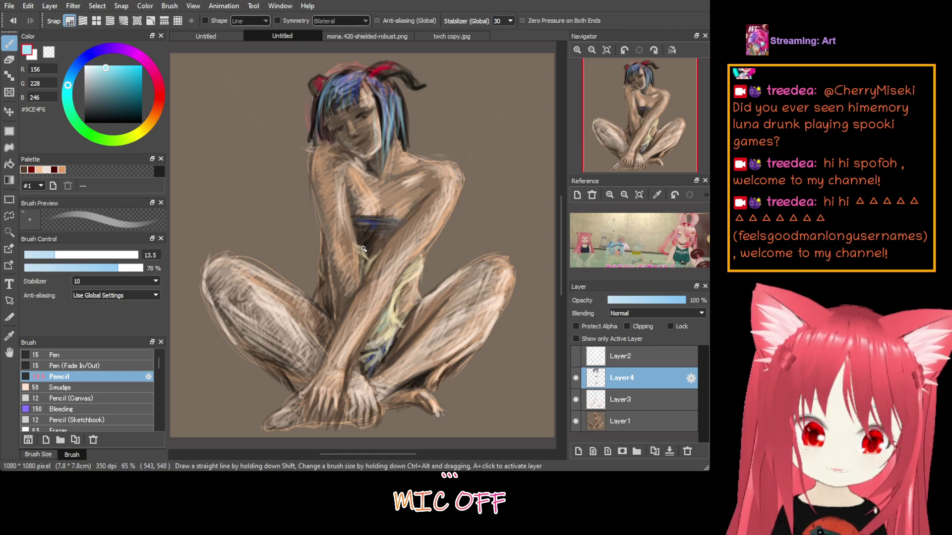
pyautogui.click(95, 65)
pyautogui.moveTo(392, 308)
pyautogui.mouseDown()
pyautogui.moveTo(375, 336)
pyautogui.moveTo(390, 314)
pyautogui.moveTo(400, 330)
pyautogui.moveTo(390, 345)
pyautogui.mouseUp()
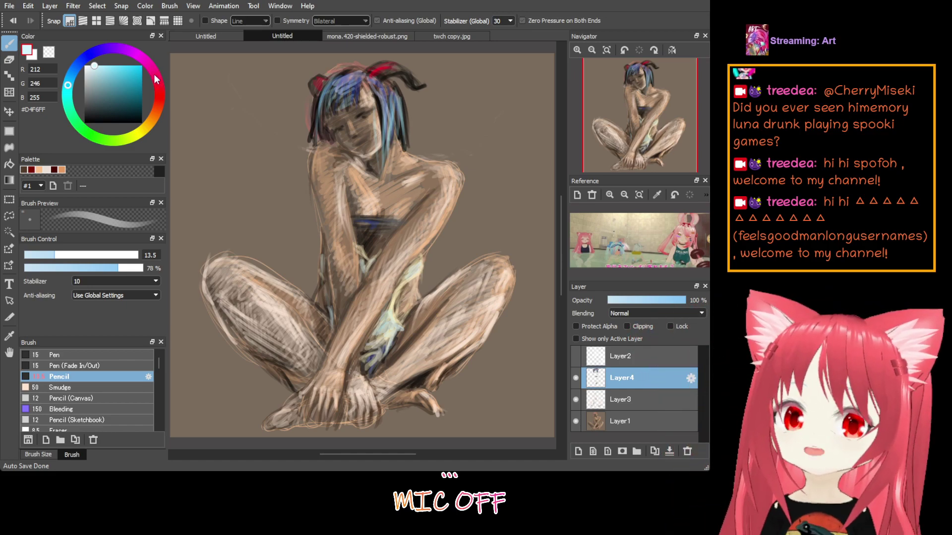
# Outline a round cherry-like ornament in black on the right-hand hair and add green #55D100 strokes above it
pyautogui.moveTo(134, 93); pyautogui.dragTo(71, 119)
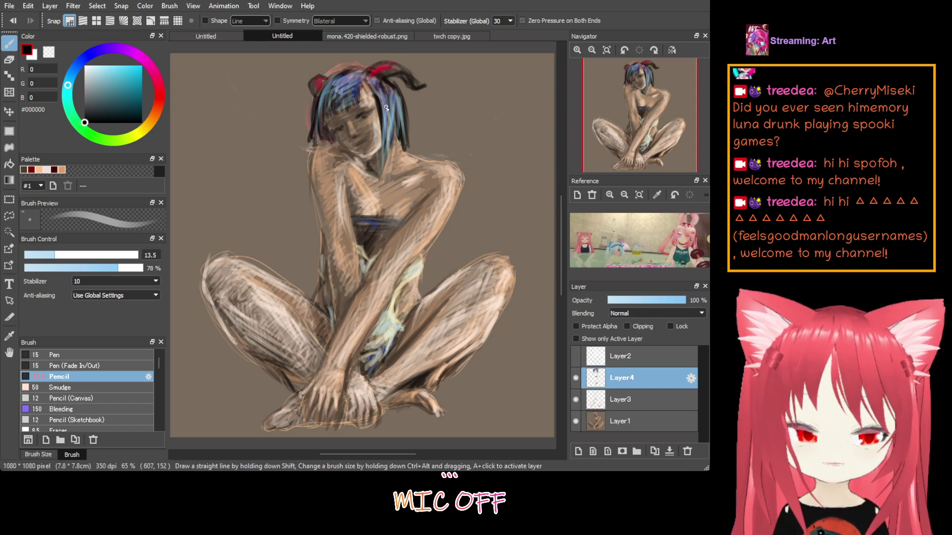
pyautogui.moveTo(390, 94)
pyautogui.mouseDown()
pyautogui.moveTo(395, 106)
pyautogui.moveTo(388, 96)
pyautogui.mouseUp()
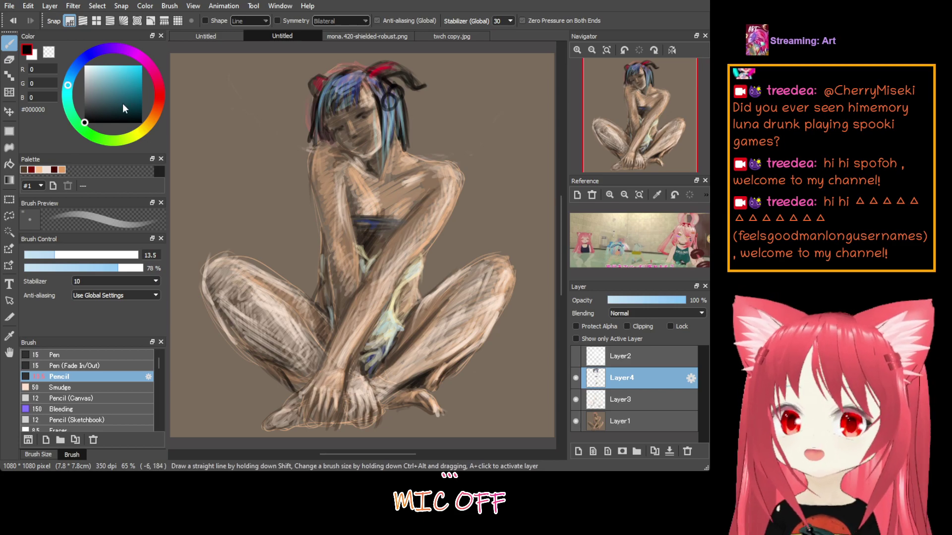
pyautogui.click(109, 140)
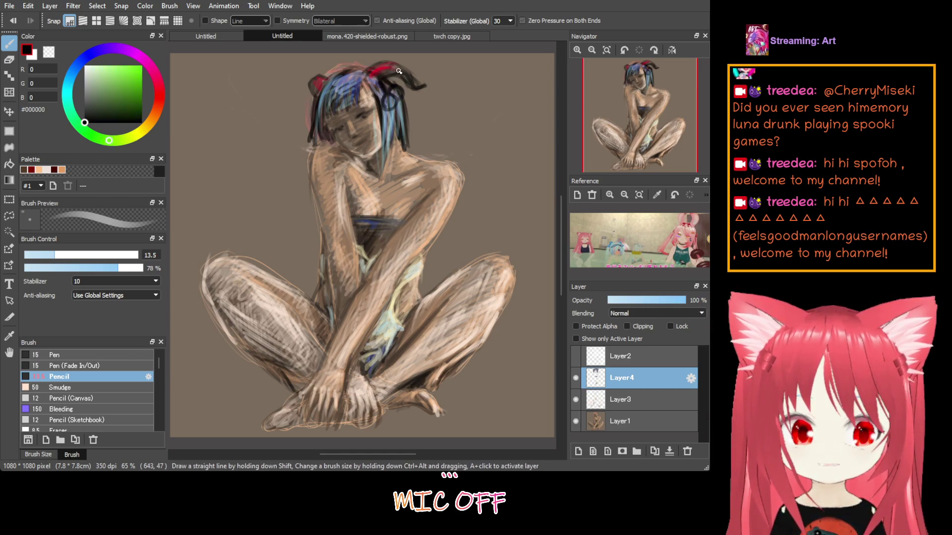
pyautogui.moveTo(134, 111); pyautogui.dragTo(141, 76)
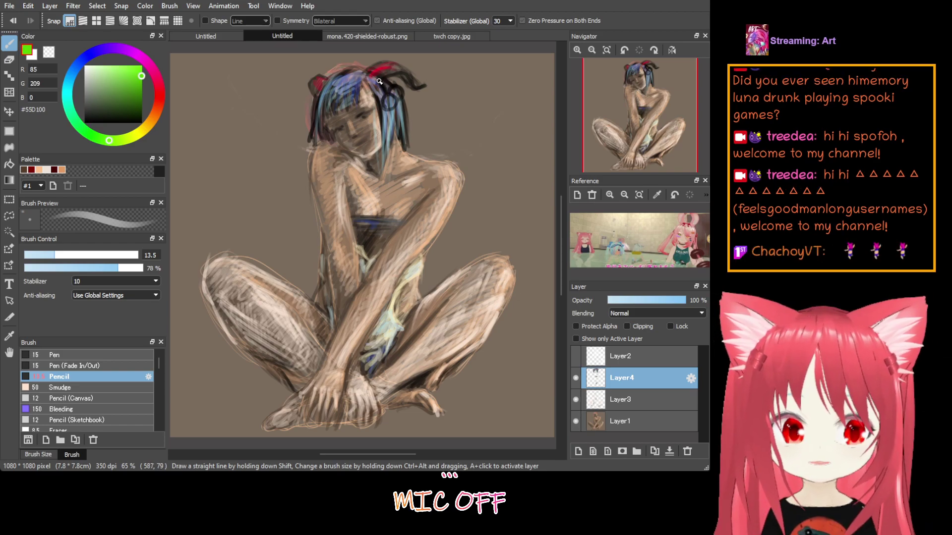
pyautogui.moveTo(379, 77); pyautogui.dragTo(386, 93)
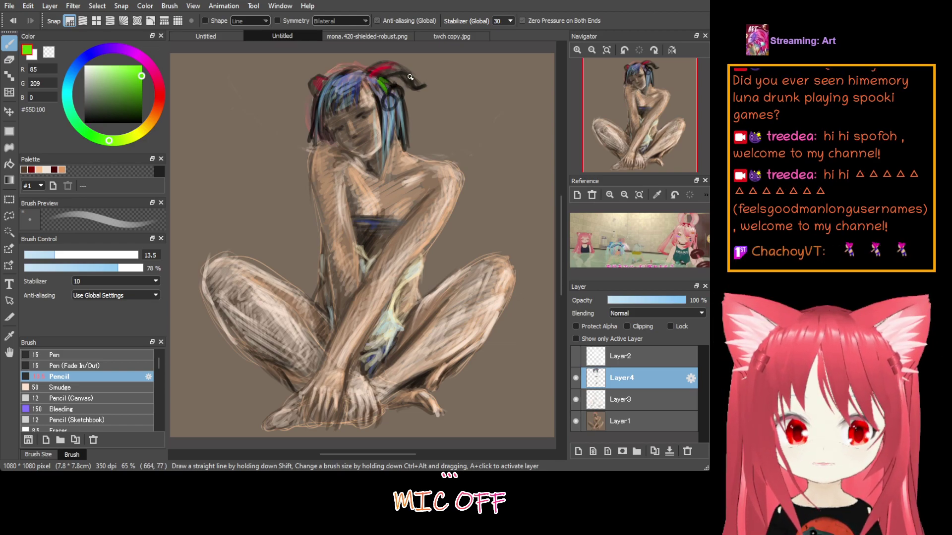
# Fill the round hair ornament with red #D10008 and shade it with a darker red
pyautogui.click(159, 92)
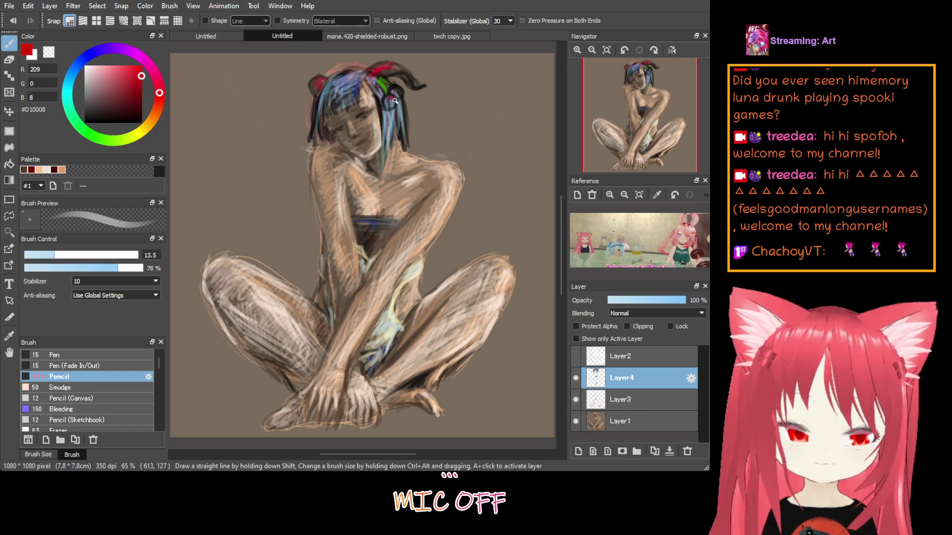
pyautogui.moveTo(395, 101); pyautogui.dragTo(390, 103)
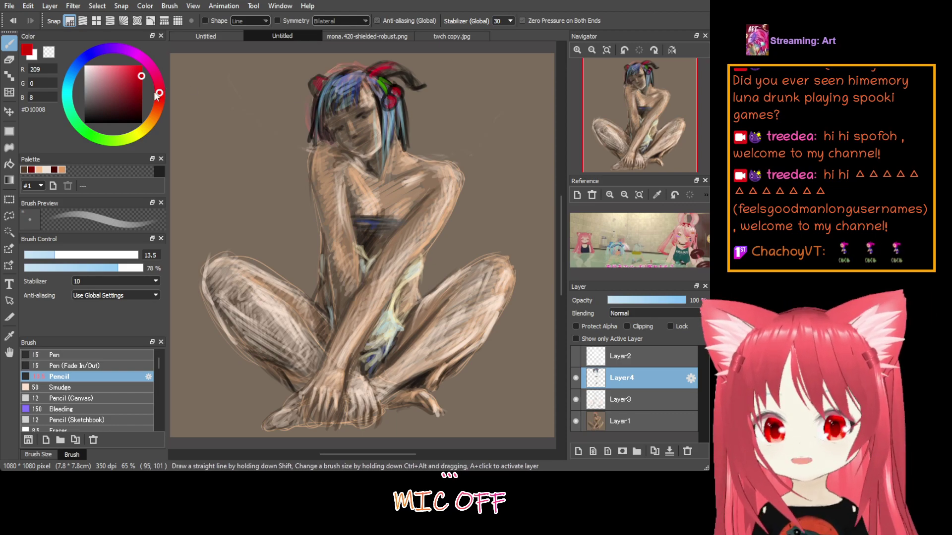
pyautogui.click(139, 87)
pyautogui.moveTo(389, 99); pyautogui.dragTo(392, 94)
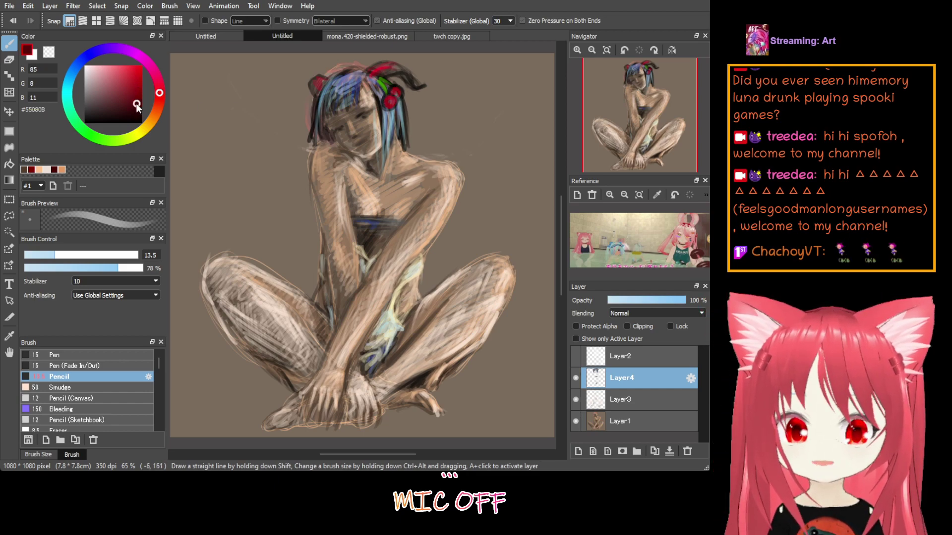
# Shade the red cherry ornament in the hair with dark red #4E080B using the Pencil brush
pyautogui.click(135, 105)
pyautogui.moveTo(391, 98); pyautogui.dragTo(396, 103)
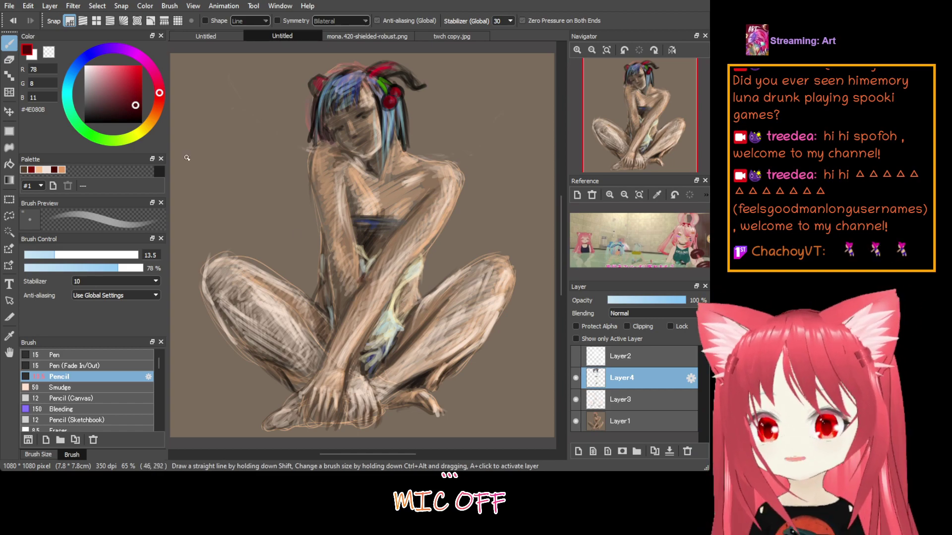
# Sketch small pink #FFA4A7 strokes on the ground beside the right-hand foot and shade them with dark red #990D12
pyautogui.click(106, 66)
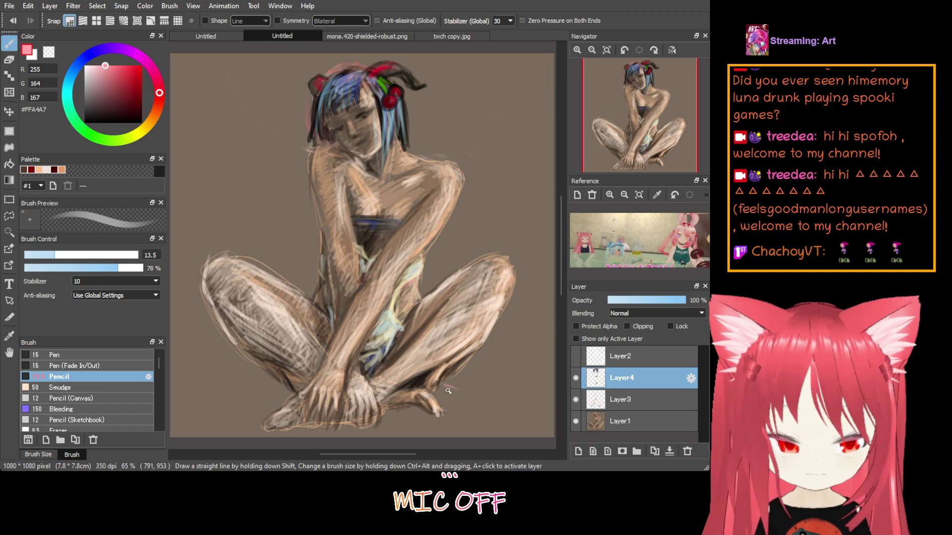
pyautogui.moveTo(447, 383)
pyautogui.mouseDown()
pyautogui.moveTo(469, 398)
pyautogui.moveTo(472, 388)
pyautogui.moveTo(466, 394)
pyautogui.moveTo(499, 399)
pyautogui.mouseUp()
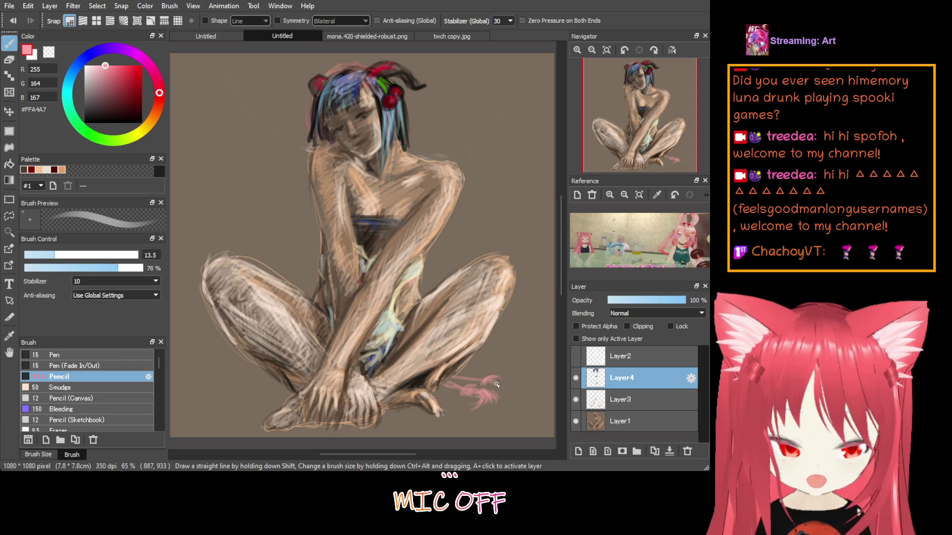
pyautogui.moveTo(504, 381)
pyautogui.mouseDown()
pyautogui.moveTo(523, 393)
pyautogui.moveTo(523, 384)
pyautogui.mouseUp()
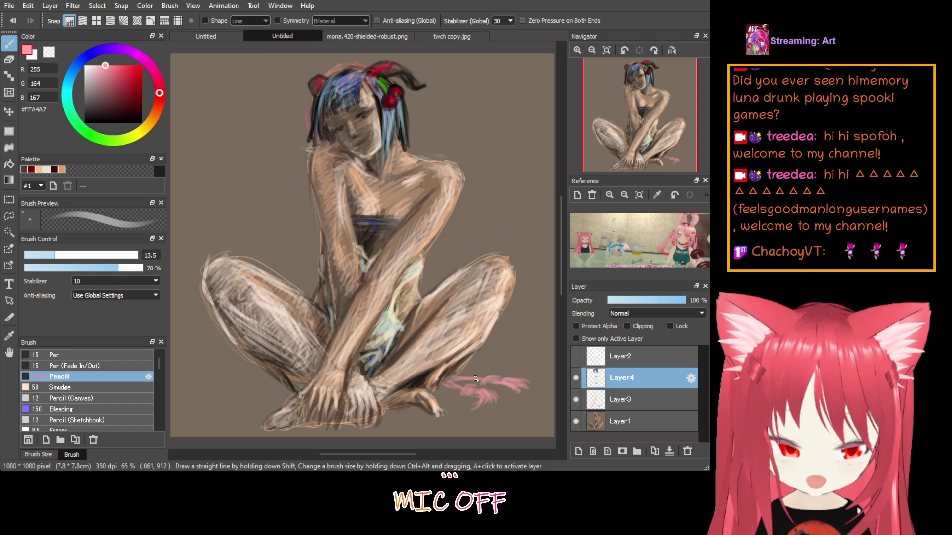
pyautogui.click(138, 88)
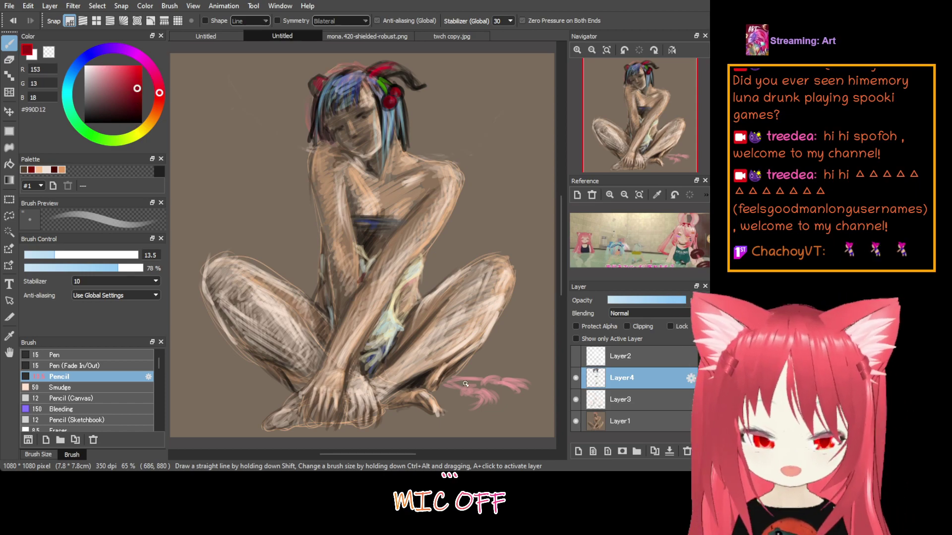
pyautogui.moveTo(458, 376)
pyautogui.mouseDown()
pyautogui.moveTo(484, 385)
pyautogui.moveTo(440, 389)
pyautogui.moveTo(473, 387)
pyautogui.moveTo(461, 392)
pyautogui.moveTo(479, 394)
pyautogui.moveTo(474, 402)
pyautogui.moveTo(507, 393)
pyautogui.moveTo(491, 378)
pyautogui.moveTo(519, 380)
pyautogui.moveTo(497, 380)
pyautogui.mouseUp()
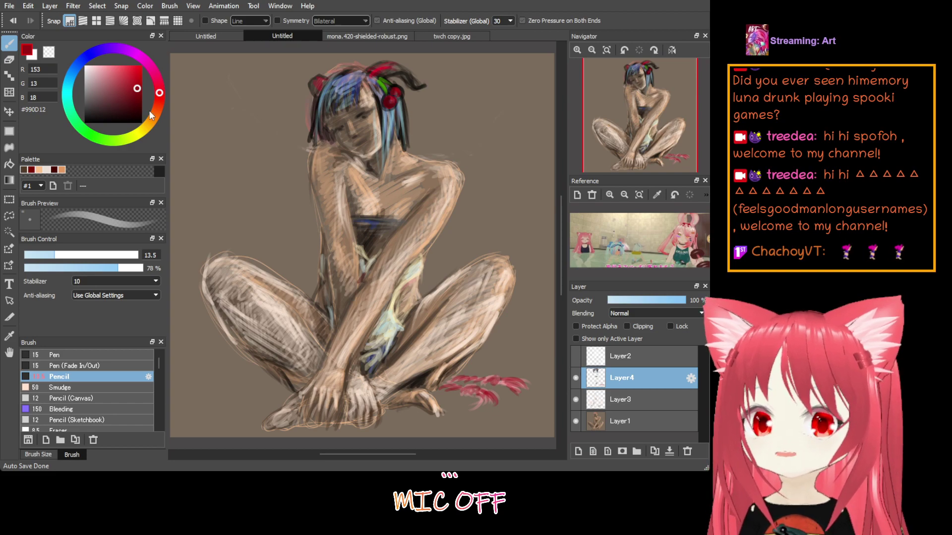
# Paint dark reddish-brown accents on the figure's top and torso using #3D1107, #621604 and #330900
pyautogui.moveTo(141, 99)
pyautogui.mouseDown()
pyautogui.moveTo(135, 108)
pyautogui.moveTo(159, 105)
pyautogui.mouseUp()
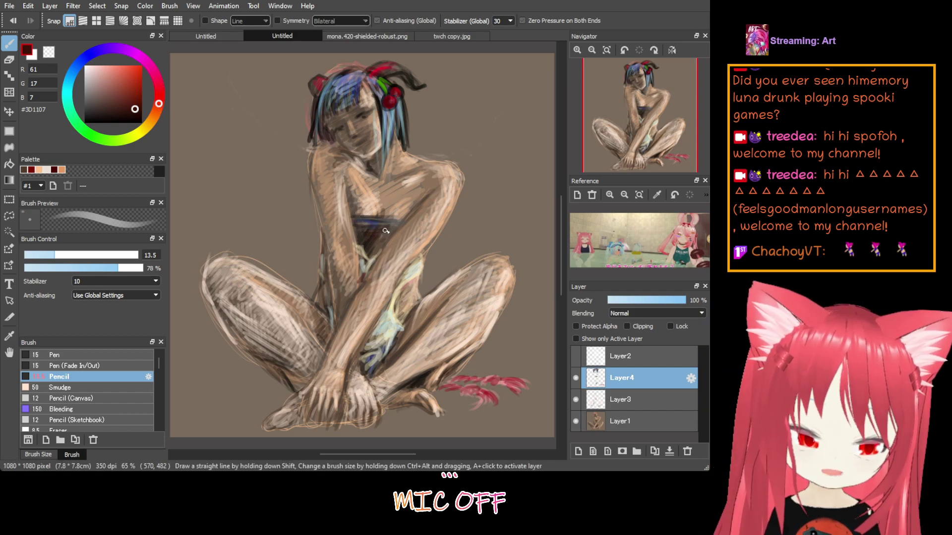
pyautogui.click(139, 100)
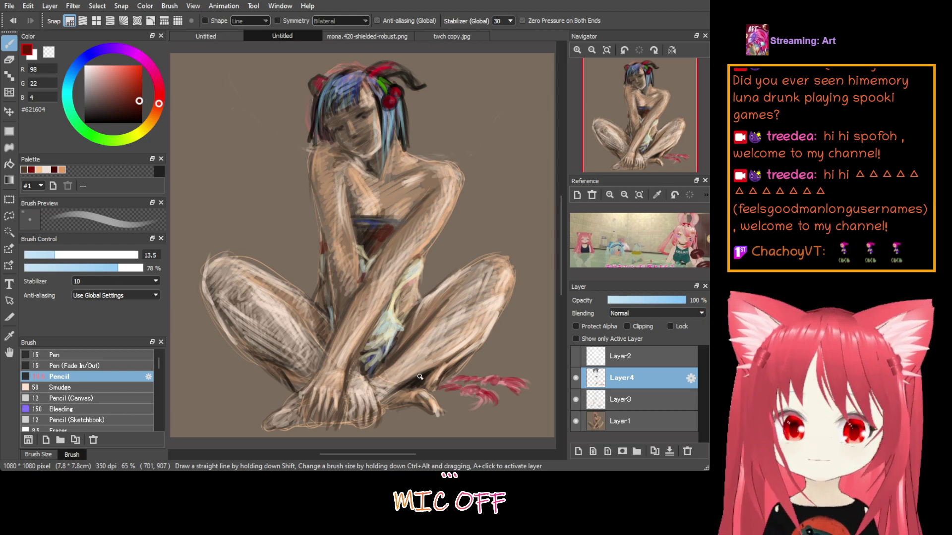
pyautogui.moveTo(141, 111); pyautogui.dragTo(161, 111)
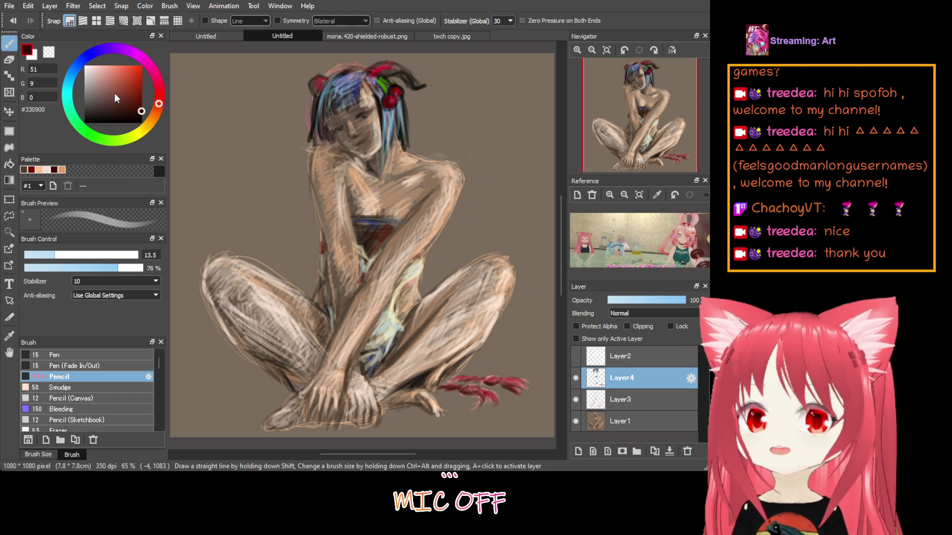
# Paint a dark red #400C00 streak along the upper edge of the left-hand thigh
pyautogui.moveTo(115, 95); pyautogui.dragTo(145, 93)
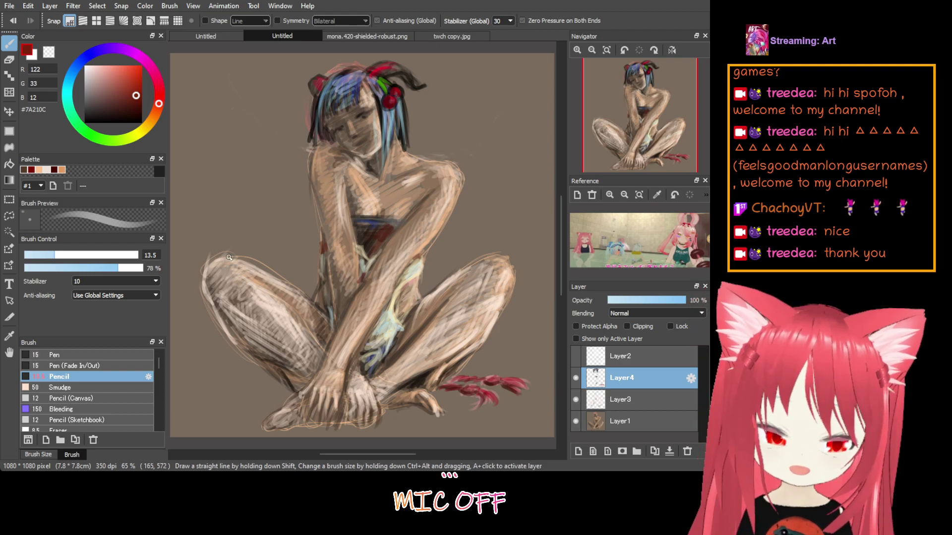
pyautogui.click(141, 108)
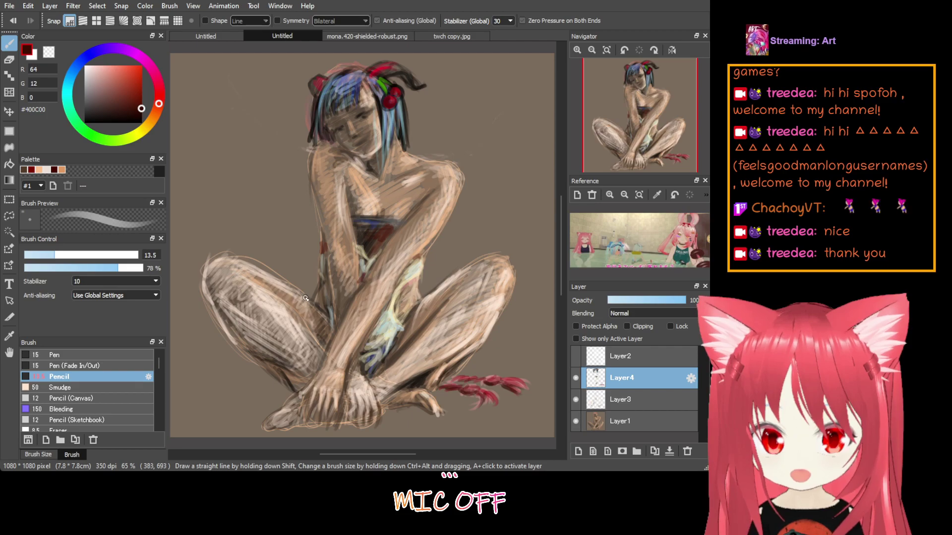
pyautogui.moveTo(293, 289)
pyautogui.mouseDown()
pyautogui.moveTo(295, 308)
pyautogui.moveTo(300, 295)
pyautogui.moveTo(297, 307)
pyautogui.moveTo(263, 280)
pyautogui.moveTo(287, 296)
pyautogui.moveTo(317, 279)
pyautogui.moveTo(288, 304)
pyautogui.moveTo(317, 288)
pyautogui.mouseUp()
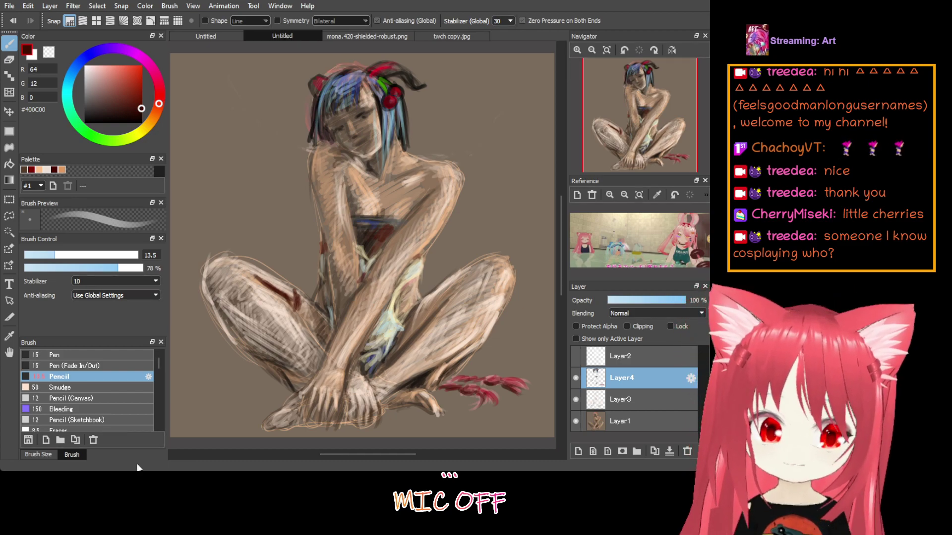
# Deepen the thigh streak and the left-hand knee's shading with near-black #111111
pyautogui.moveTo(88, 118); pyautogui.dragTo(56, 124)
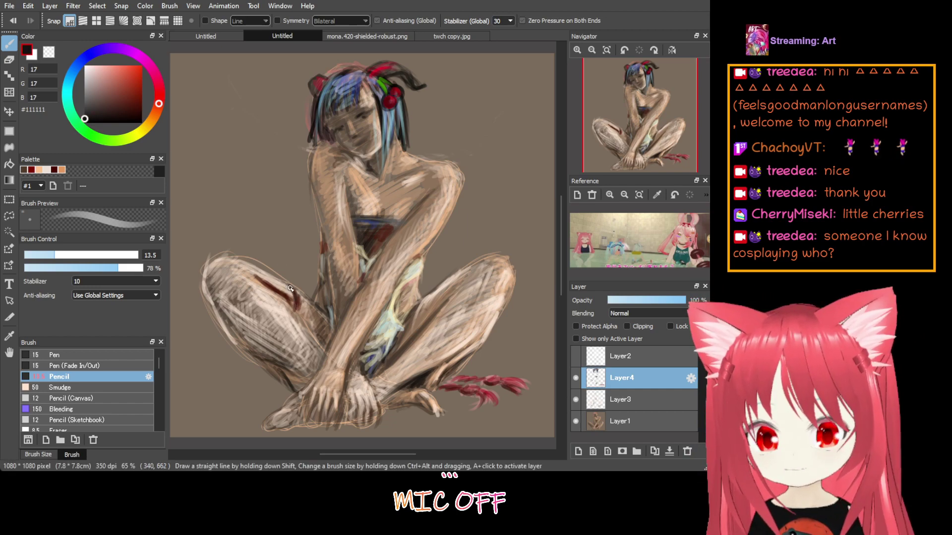
pyautogui.moveTo(290, 289); pyautogui.dragTo(296, 309)
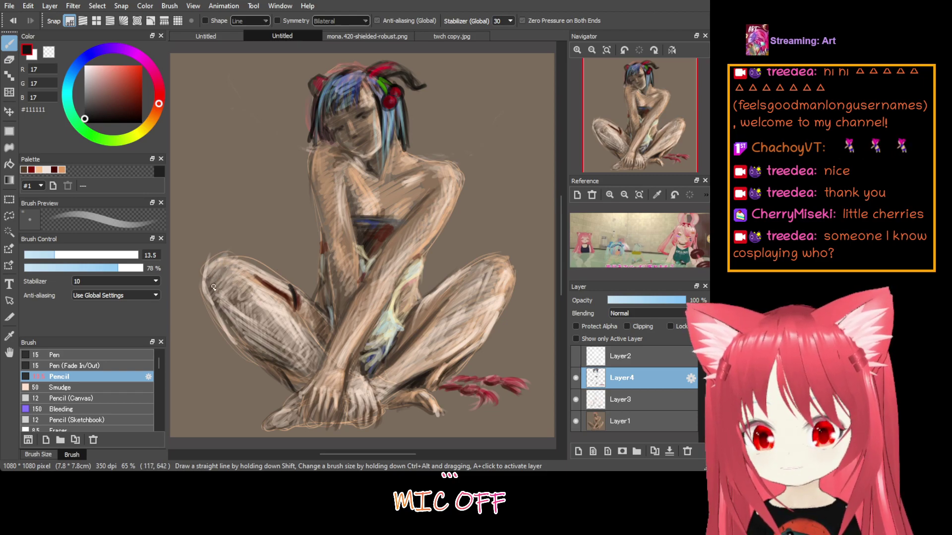
pyautogui.moveTo(213, 288)
pyautogui.mouseDown()
pyautogui.moveTo(231, 275)
pyautogui.moveTo(219, 302)
pyautogui.moveTo(243, 287)
pyautogui.moveTo(230, 321)
pyautogui.moveTo(256, 301)
pyautogui.moveTo(255, 330)
pyautogui.mouseUp()
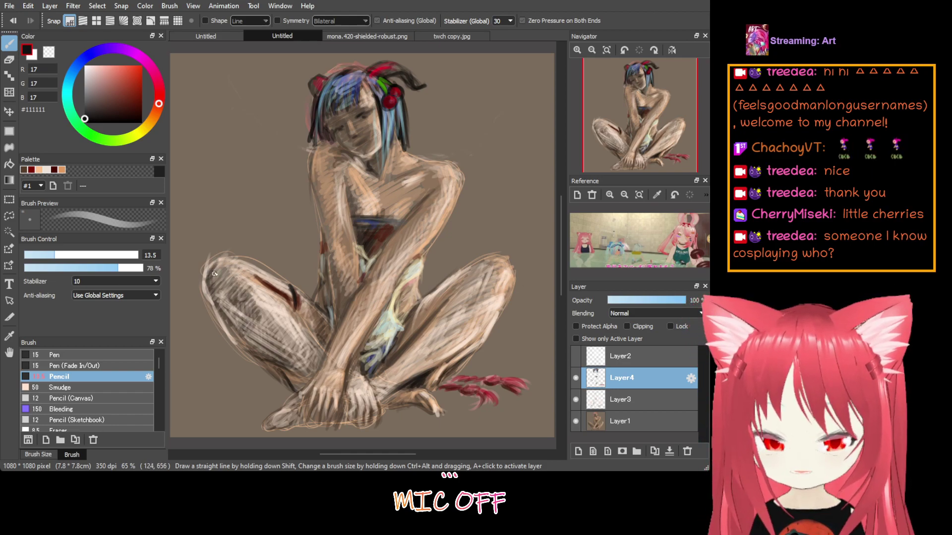
pyautogui.moveTo(214, 274)
pyautogui.mouseDown()
pyautogui.moveTo(234, 269)
pyautogui.moveTo(241, 292)
pyautogui.mouseUp()
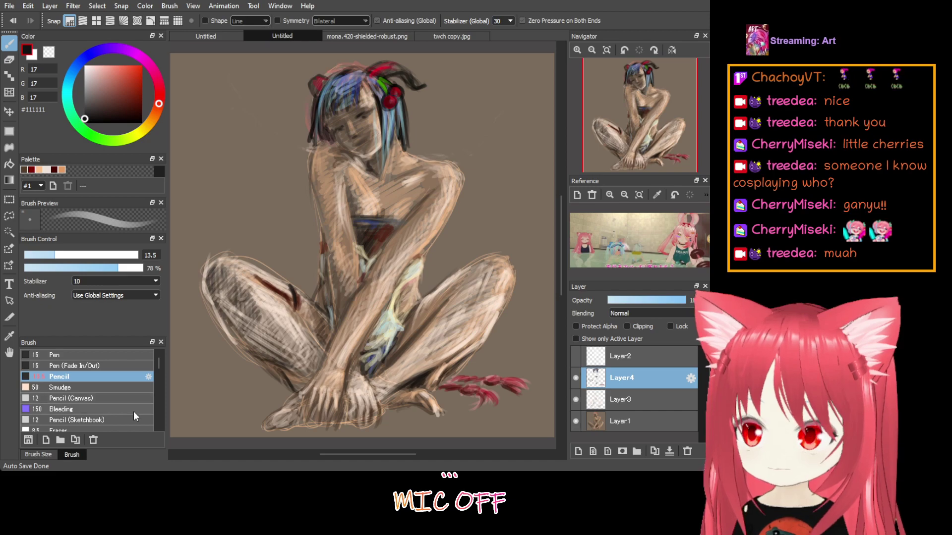
# Switch to the AirBrush and set its size to 27 and opacity to 9%
pyautogui.scroll(-3, 158, 420)
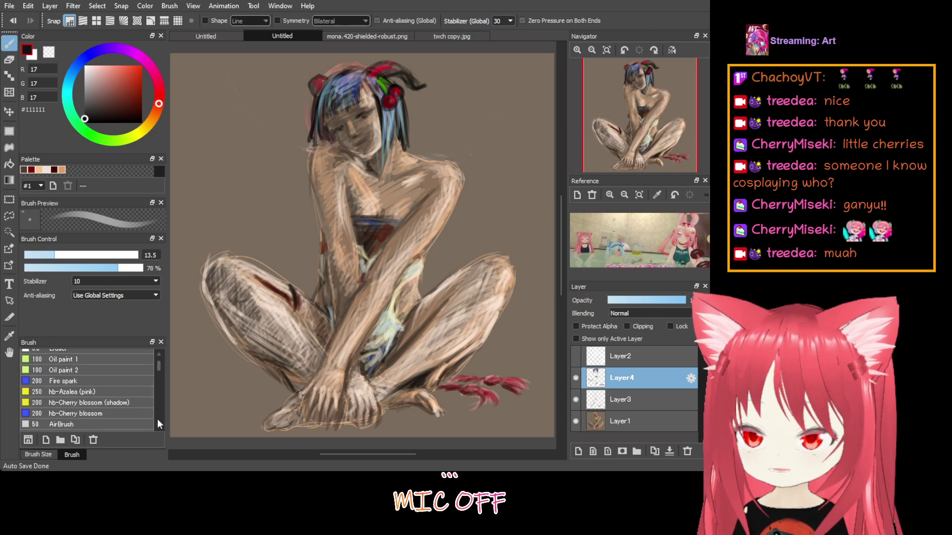
pyautogui.click(127, 422)
pyautogui.click(44, 268)
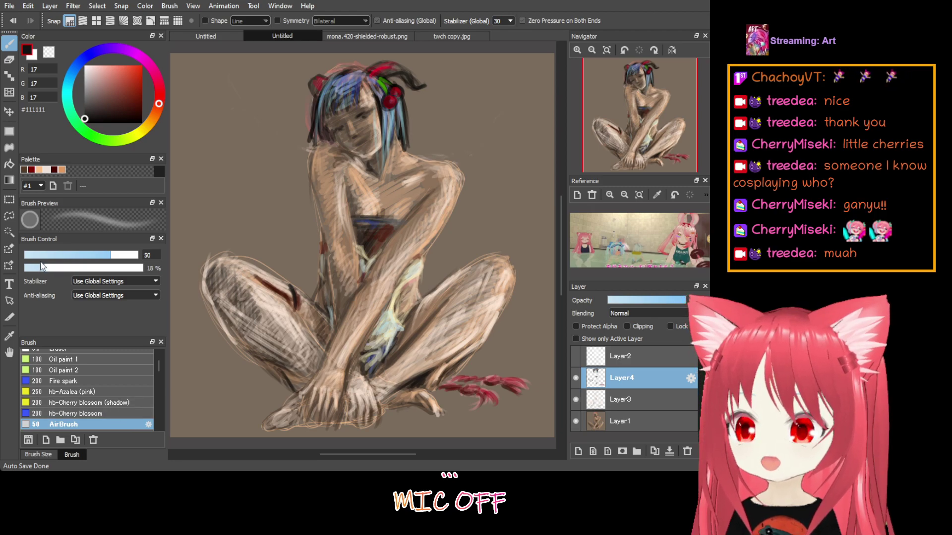
pyautogui.click(56, 255)
pyautogui.click(34, 268)
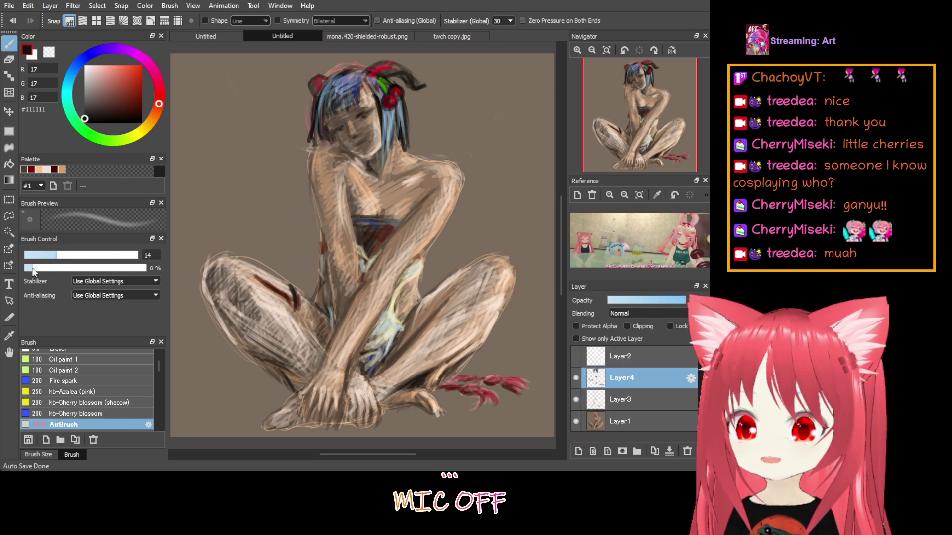
pyautogui.click(64, 255)
pyautogui.click(85, 255)
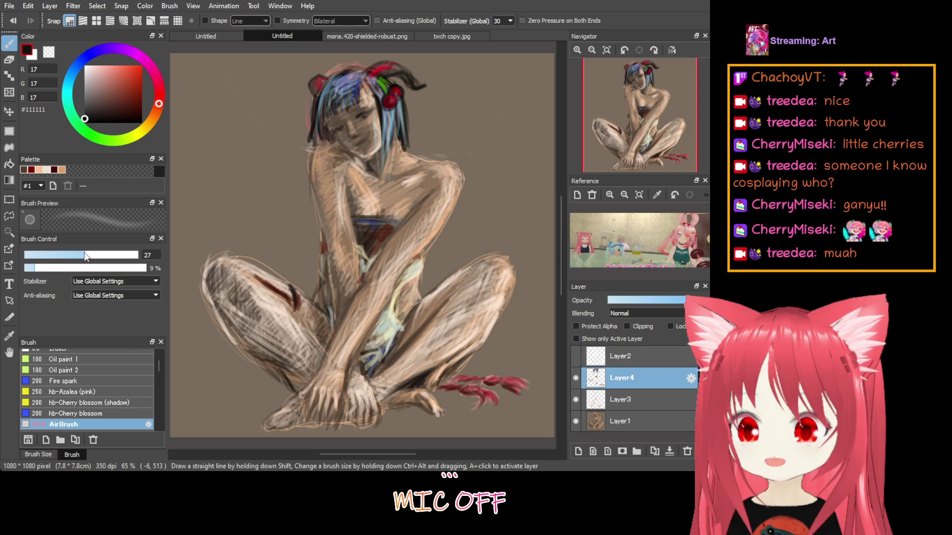
# Airbrush reddish brown #581C0F over the left-hand thigh from the knee downwards
pyautogui.click(132, 103)
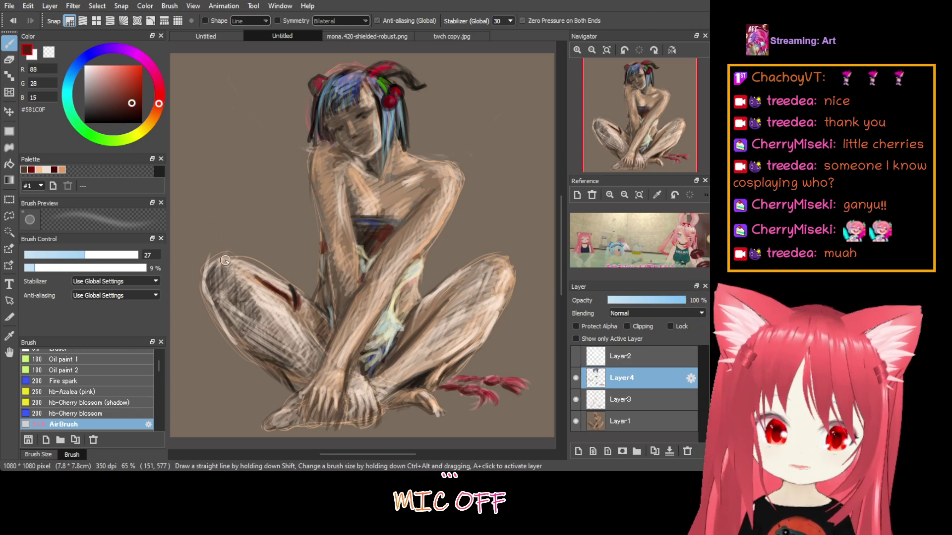
pyautogui.moveTo(245, 268)
pyautogui.mouseDown()
pyautogui.moveTo(231, 322)
pyautogui.moveTo(276, 286)
pyautogui.moveTo(257, 314)
pyautogui.moveTo(282, 295)
pyautogui.moveTo(243, 341)
pyautogui.moveTo(286, 304)
pyautogui.moveTo(261, 340)
pyautogui.moveTo(288, 332)
pyautogui.moveTo(298, 361)
pyautogui.moveTo(314, 353)
pyautogui.moveTo(280, 351)
pyautogui.moveTo(311, 368)
pyautogui.mouseUp()
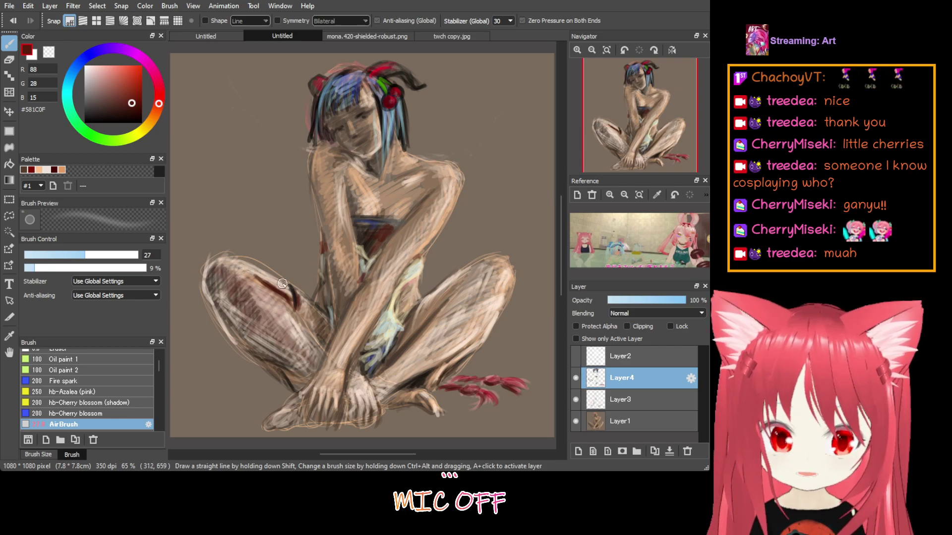
pyautogui.moveTo(281, 284)
pyautogui.mouseDown()
pyautogui.moveTo(263, 275)
pyautogui.moveTo(290, 298)
pyautogui.moveTo(256, 270)
pyautogui.moveTo(228, 274)
pyautogui.moveTo(225, 259)
pyautogui.moveTo(211, 293)
pyautogui.moveTo(238, 259)
pyautogui.moveTo(221, 293)
pyautogui.moveTo(236, 260)
pyautogui.moveTo(272, 280)
pyautogui.moveTo(233, 259)
pyautogui.moveTo(262, 276)
pyautogui.moveTo(236, 315)
pyautogui.moveTo(248, 322)
pyautogui.moveTo(288, 304)
pyautogui.moveTo(278, 339)
pyautogui.moveTo(299, 339)
pyautogui.moveTo(302, 362)
pyautogui.moveTo(313, 357)
pyautogui.moveTo(302, 326)
pyautogui.moveTo(288, 321)
pyautogui.moveTo(292, 311)
pyautogui.moveTo(308, 343)
pyautogui.moveTo(229, 319)
pyautogui.moveTo(228, 298)
pyautogui.moveTo(253, 338)
pyautogui.moveTo(224, 294)
pyautogui.moveTo(260, 345)
pyautogui.moveTo(226, 303)
pyautogui.moveTo(242, 334)
pyautogui.moveTo(228, 308)
pyautogui.moveTo(282, 360)
pyautogui.moveTo(246, 335)
pyautogui.moveTo(284, 359)
pyautogui.moveTo(314, 347)
pyautogui.mouseUp()
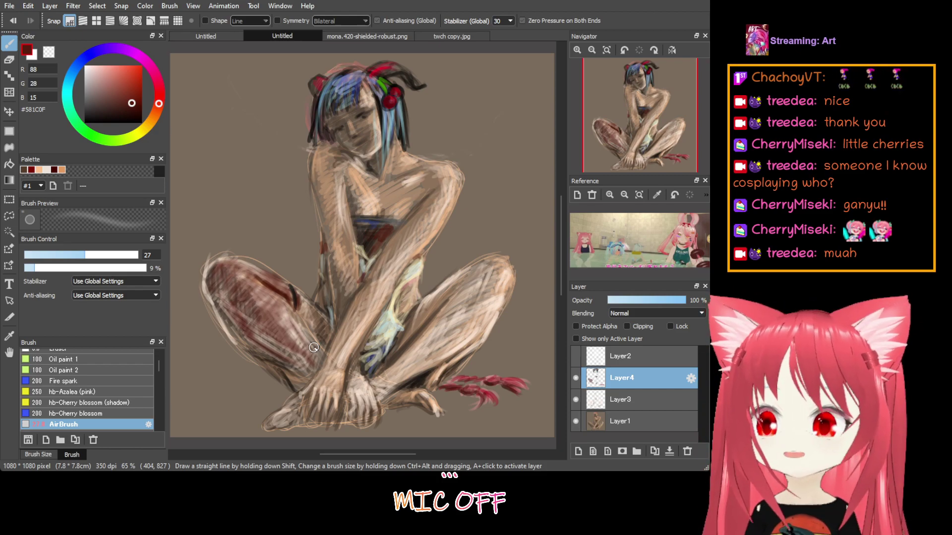
# Sample the canvas background color, adjust it to brown #703700 and tint the left-hand thigh with the AirBrush
pyautogui.click(9, 336)
pyautogui.click(200, 345)
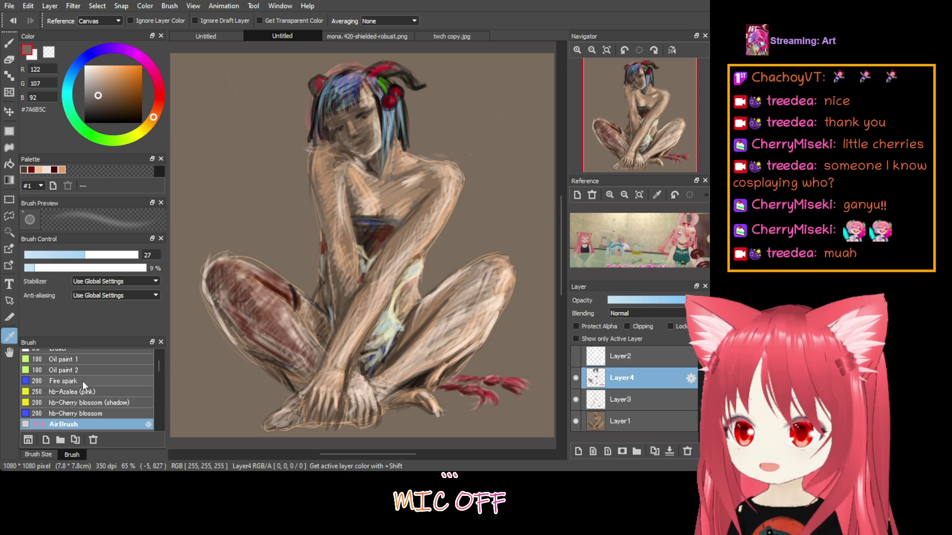
pyautogui.click(9, 45)
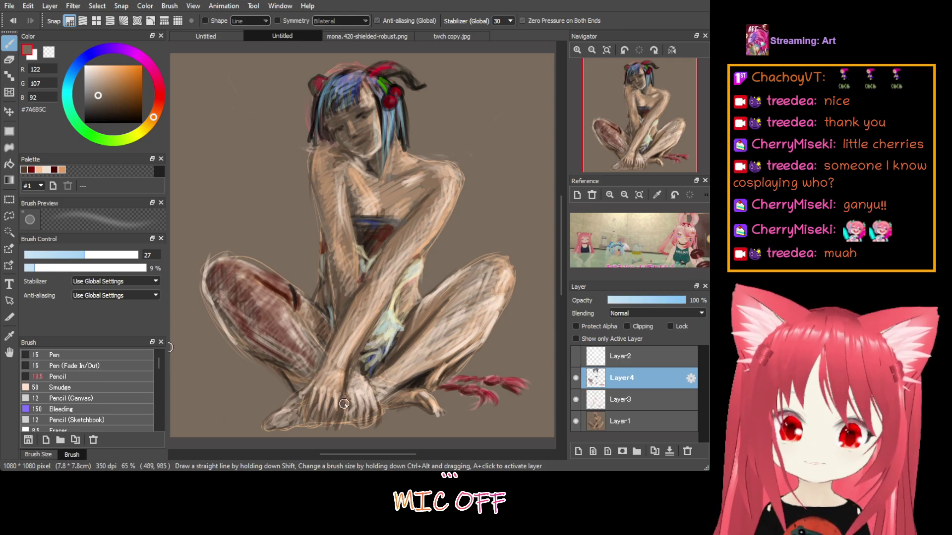
pyautogui.click(141, 98)
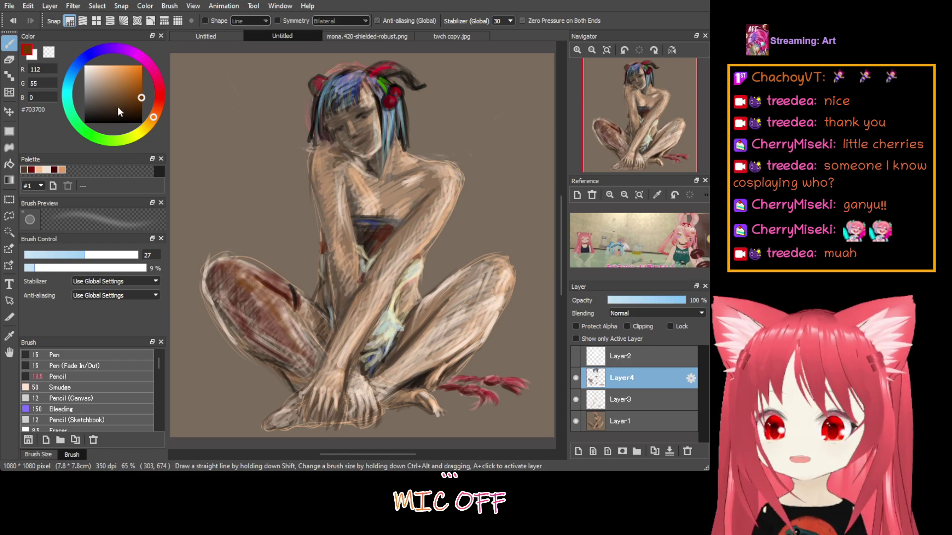
# Shade the left-hand thigh with dark brown #332C26 using the AirBrush at size 42 and 21% opacity
pyautogui.click(98, 111)
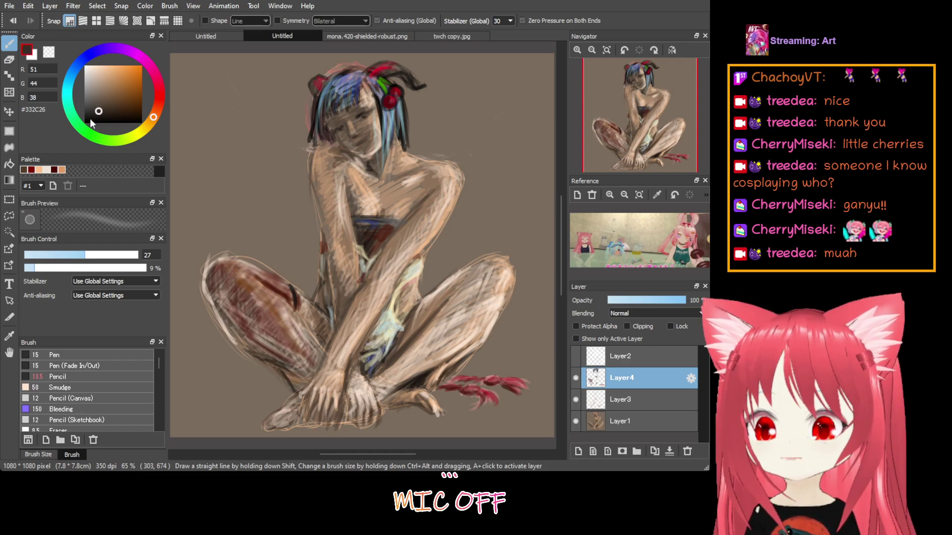
pyautogui.click(101, 255)
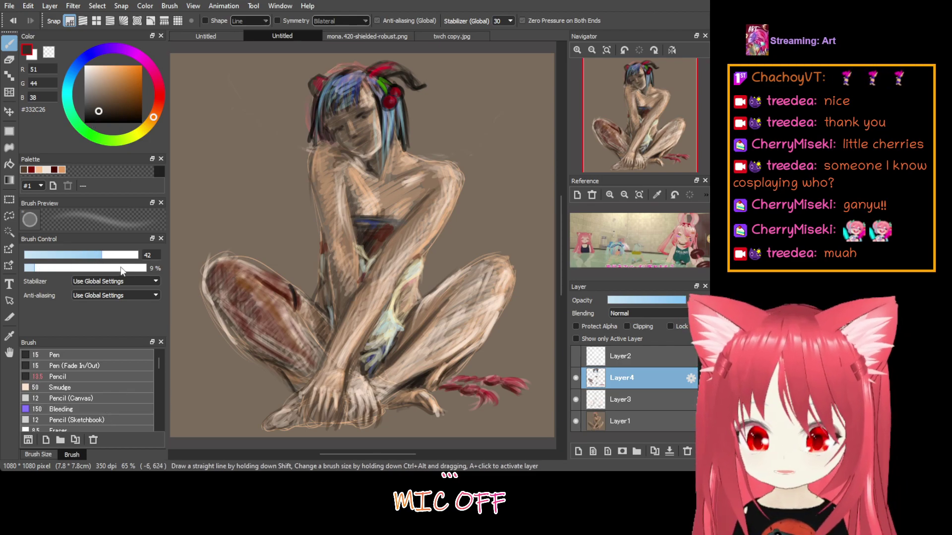
pyautogui.click(47, 269)
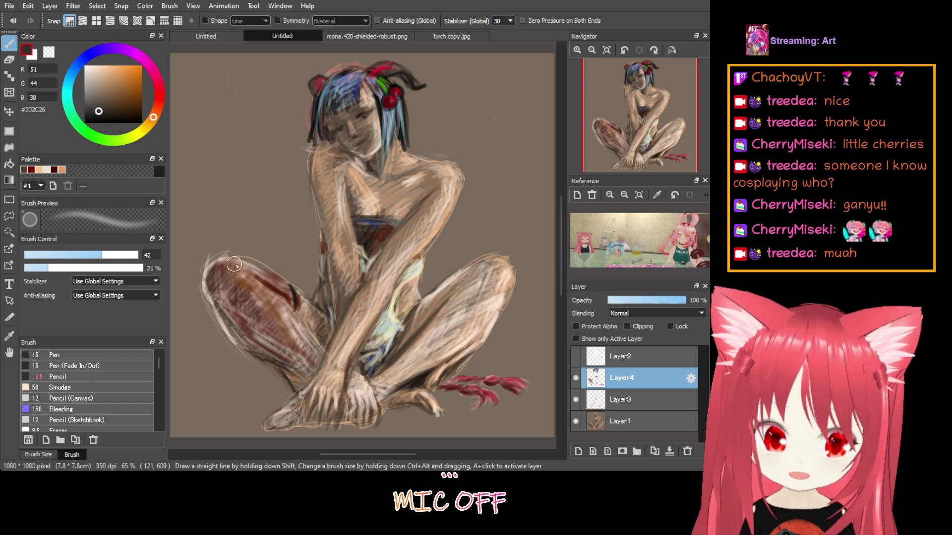
pyautogui.moveTo(240, 269)
pyautogui.mouseDown()
pyautogui.moveTo(285, 305)
pyautogui.moveTo(262, 285)
pyautogui.moveTo(284, 296)
pyautogui.moveTo(289, 312)
pyautogui.moveTo(290, 294)
pyautogui.moveTo(238, 263)
pyautogui.moveTo(213, 284)
pyautogui.moveTo(236, 332)
pyautogui.moveTo(284, 332)
pyautogui.moveTo(290, 361)
pyautogui.moveTo(254, 308)
pyautogui.moveTo(308, 375)
pyautogui.moveTo(229, 314)
pyautogui.moveTo(306, 376)
pyautogui.moveTo(243, 311)
pyautogui.moveTo(301, 360)
pyautogui.moveTo(232, 315)
pyautogui.moveTo(302, 378)
pyautogui.moveTo(261, 323)
pyautogui.moveTo(293, 345)
pyautogui.moveTo(271, 316)
pyautogui.moveTo(316, 383)
pyautogui.moveTo(319, 338)
pyautogui.mouseUp()
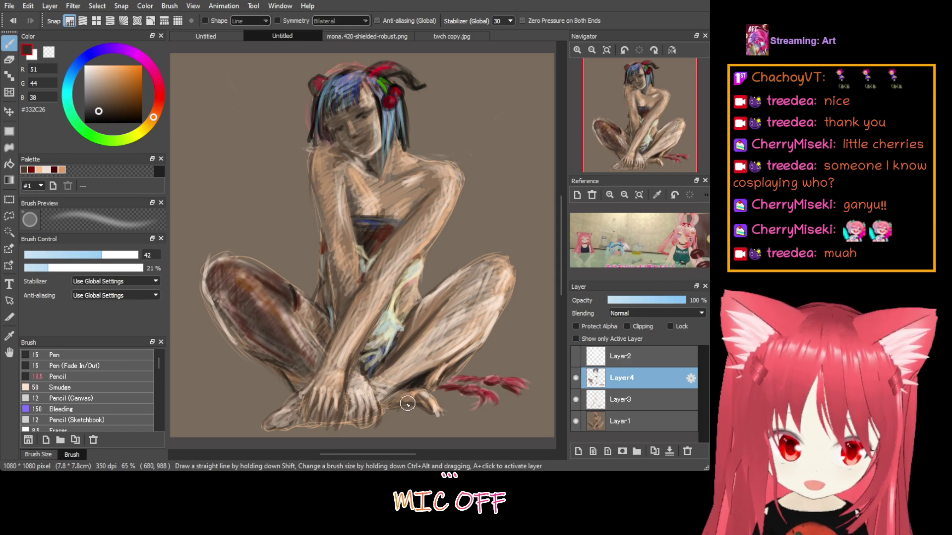
# Airbrush dark brown shadows over the right-hand foot and deepen the shadow across the left-hand thigh
pyautogui.moveTo(408, 400)
pyautogui.mouseDown()
pyautogui.moveTo(384, 403)
pyautogui.moveTo(420, 399)
pyautogui.moveTo(394, 400)
pyautogui.moveTo(428, 422)
pyautogui.moveTo(402, 397)
pyautogui.moveTo(436, 415)
pyautogui.moveTo(426, 396)
pyautogui.moveTo(444, 423)
pyautogui.moveTo(430, 397)
pyautogui.moveTo(439, 412)
pyautogui.moveTo(395, 392)
pyautogui.moveTo(424, 393)
pyautogui.moveTo(415, 393)
pyautogui.moveTo(438, 408)
pyautogui.moveTo(419, 407)
pyautogui.moveTo(438, 413)
pyautogui.mouseUp()
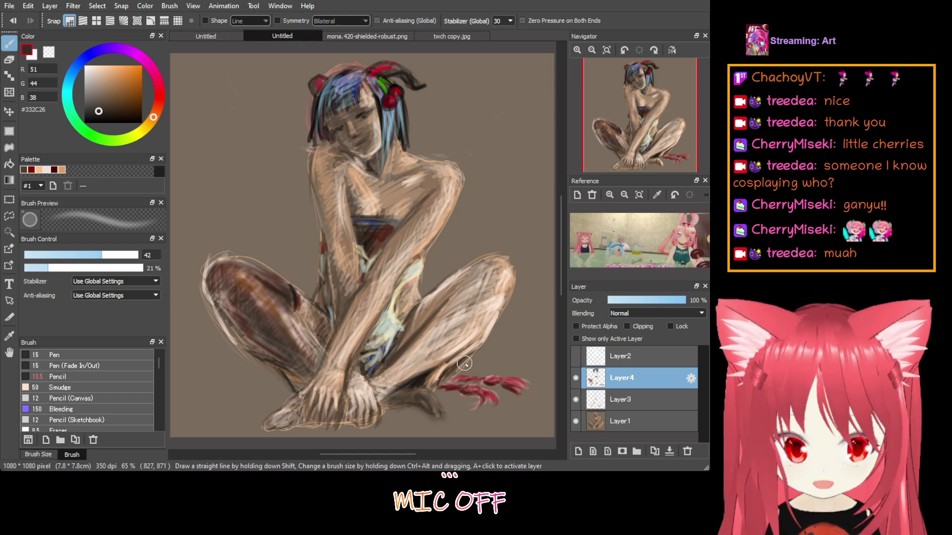
pyautogui.moveTo(289, 295)
pyautogui.mouseDown()
pyautogui.moveTo(279, 318)
pyautogui.moveTo(321, 352)
pyautogui.moveTo(279, 311)
pyautogui.moveTo(322, 363)
pyautogui.moveTo(303, 327)
pyautogui.moveTo(323, 301)
pyautogui.moveTo(357, 317)
pyautogui.moveTo(296, 326)
pyautogui.moveTo(328, 359)
pyautogui.moveTo(314, 337)
pyautogui.moveTo(315, 372)
pyautogui.moveTo(306, 345)
pyautogui.moveTo(292, 359)
pyautogui.moveTo(297, 327)
pyautogui.moveTo(270, 348)
pyautogui.moveTo(277, 310)
pyautogui.moveTo(241, 326)
pyautogui.moveTo(247, 283)
pyautogui.moveTo(218, 294)
pyautogui.moveTo(223, 273)
pyautogui.moveTo(212, 279)
pyautogui.moveTo(257, 349)
pyautogui.moveTo(222, 296)
pyautogui.moveTo(230, 326)
pyautogui.moveTo(278, 340)
pyautogui.moveTo(310, 388)
pyautogui.moveTo(289, 385)
pyautogui.moveTo(237, 317)
pyautogui.moveTo(290, 351)
pyautogui.mouseUp()
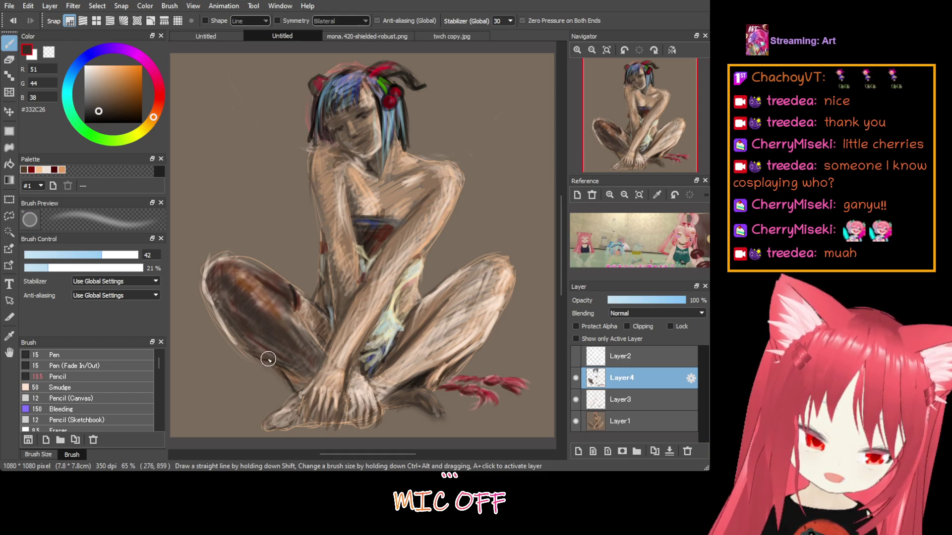
pyautogui.moveTo(290, 298)
pyautogui.mouseDown()
pyautogui.moveTo(294, 287)
pyautogui.moveTo(297, 320)
pyautogui.moveTo(306, 271)
pyautogui.mouseUp()
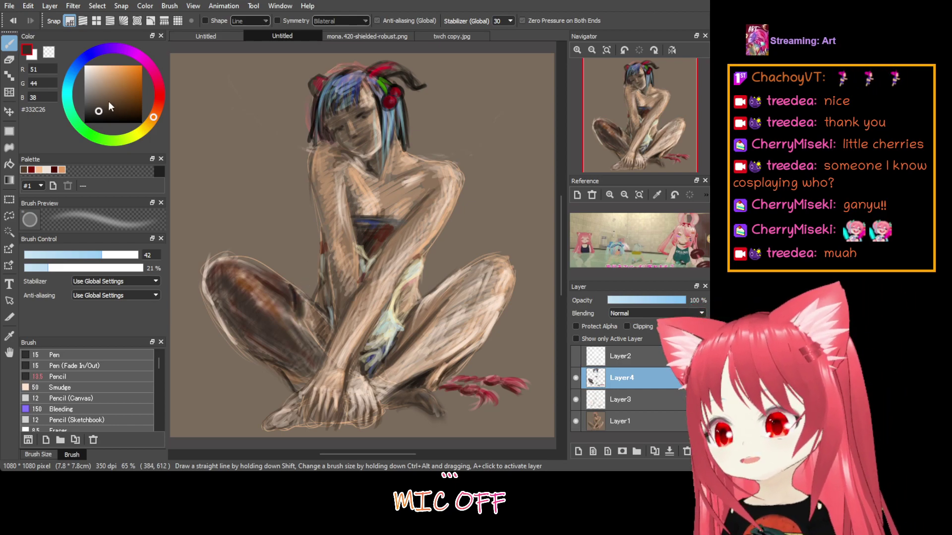
# Blend lighter brown #846547 into the shadows on the left-hand thigh with the AirBrush
pyautogui.keyDown('alt'); pyautogui.click(306, 272); pyautogui.keyUp('alt')
pyautogui.moveTo(282, 305)
pyautogui.mouseDown()
pyautogui.moveTo(266, 282)
pyautogui.moveTo(320, 352)
pyautogui.moveTo(271, 295)
pyautogui.mouseUp()
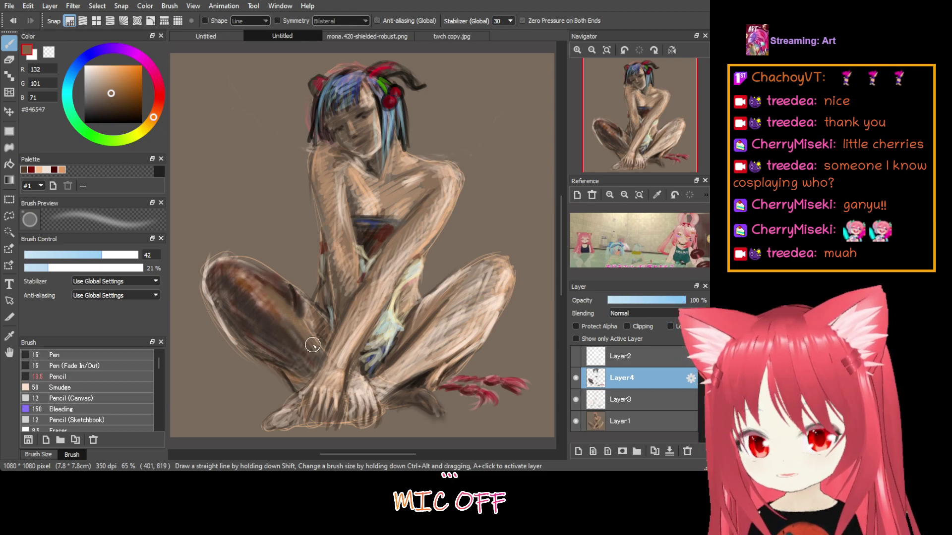
pyautogui.moveTo(313, 345)
pyautogui.mouseDown()
pyautogui.moveTo(240, 292)
pyautogui.moveTo(249, 292)
pyautogui.moveTo(244, 265)
pyautogui.moveTo(257, 268)
pyautogui.moveTo(235, 264)
pyautogui.moveTo(324, 294)
pyautogui.moveTo(260, 298)
pyautogui.moveTo(272, 319)
pyautogui.mouseUp()
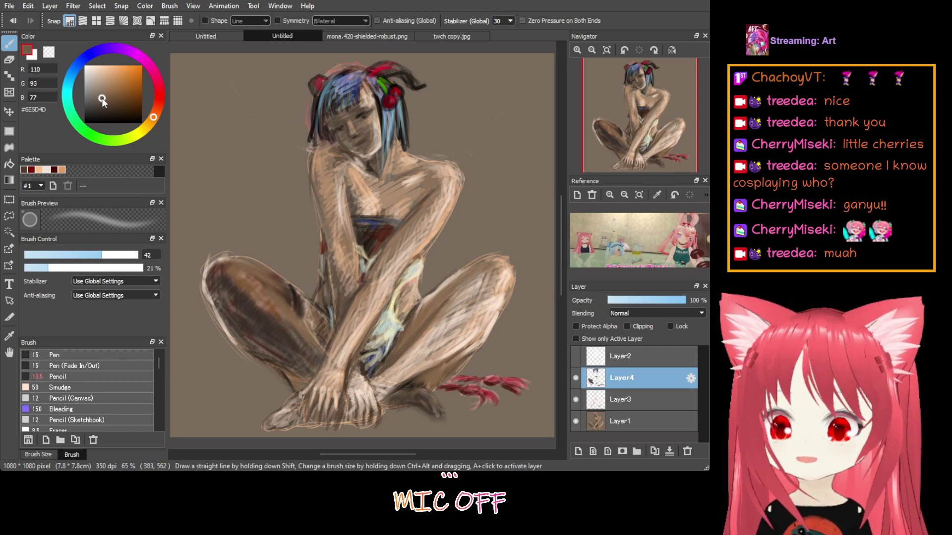
# Draw black #000000 contour lines along the left-hand thigh and lower leg with the Pencil at size 6.2
pyautogui.moveTo(102, 97); pyautogui.dragTo(44, 155)
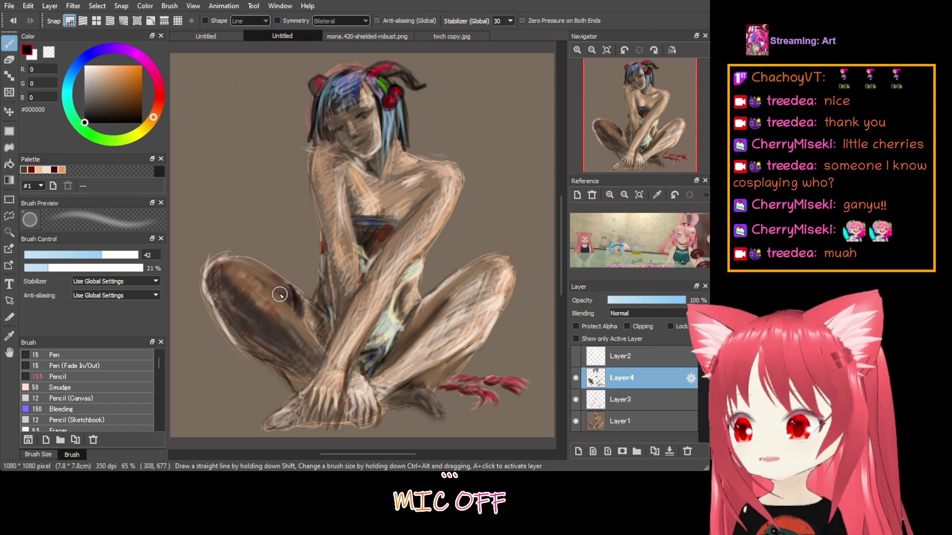
pyautogui.click(118, 379)
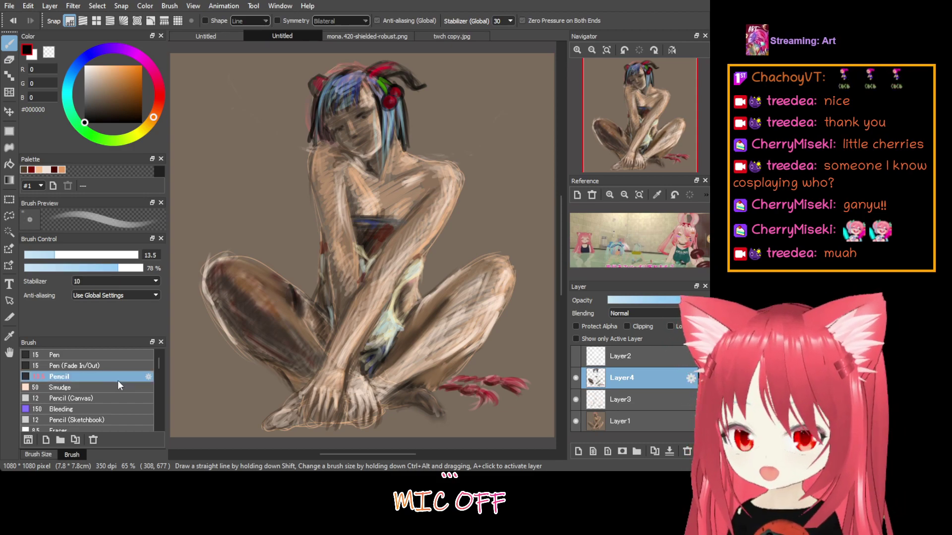
pyautogui.click(39, 256)
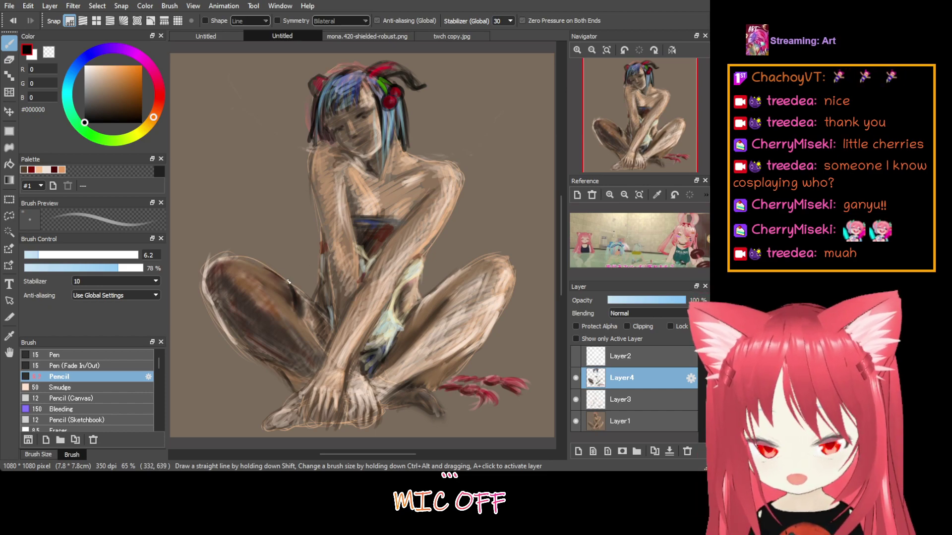
pyautogui.moveTo(299, 294); pyautogui.dragTo(313, 329)
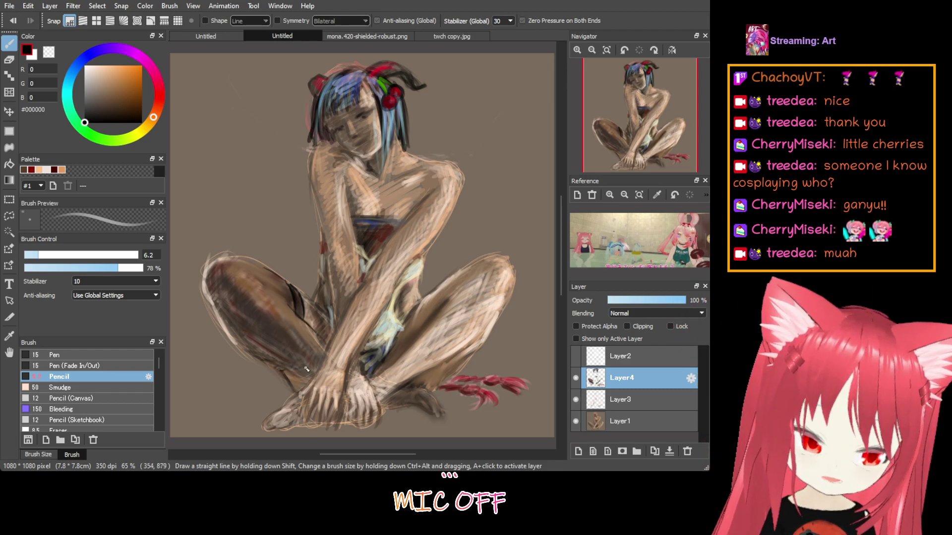
pyautogui.moveTo(285, 371); pyautogui.dragTo(294, 390)
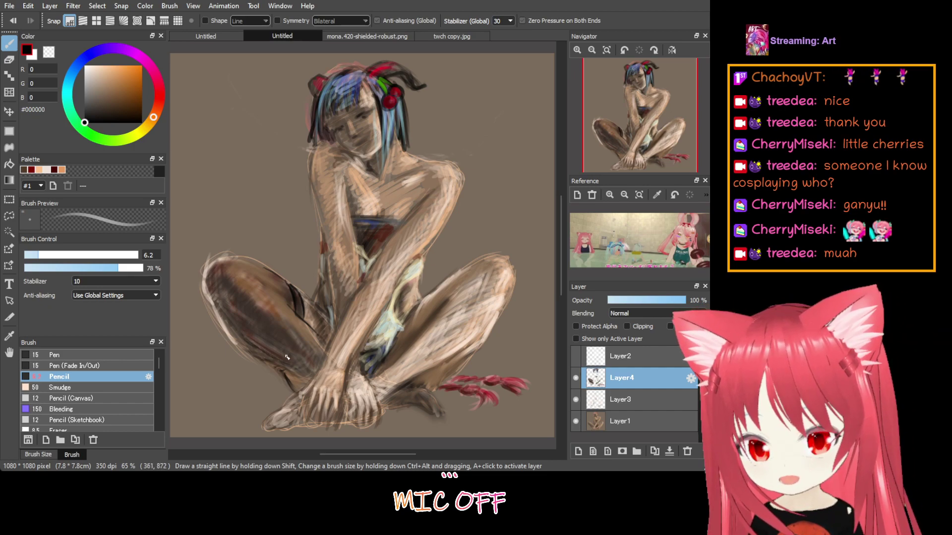
pyautogui.moveTo(298, 371); pyautogui.dragTo(306, 378)
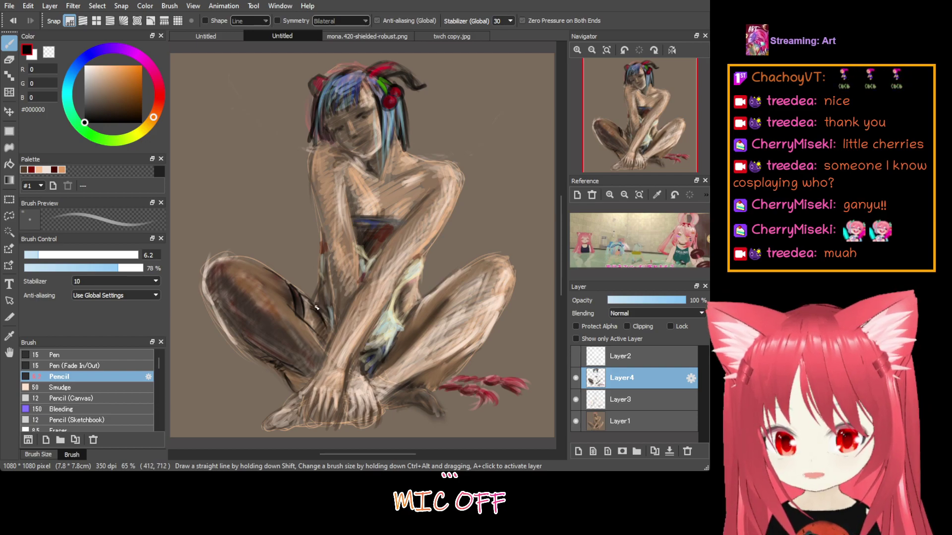
# Add black pencil contours beside the hip and waist and along the edge of the pale cloth between the legs
pyautogui.moveTo(329, 312); pyautogui.dragTo(332, 325)
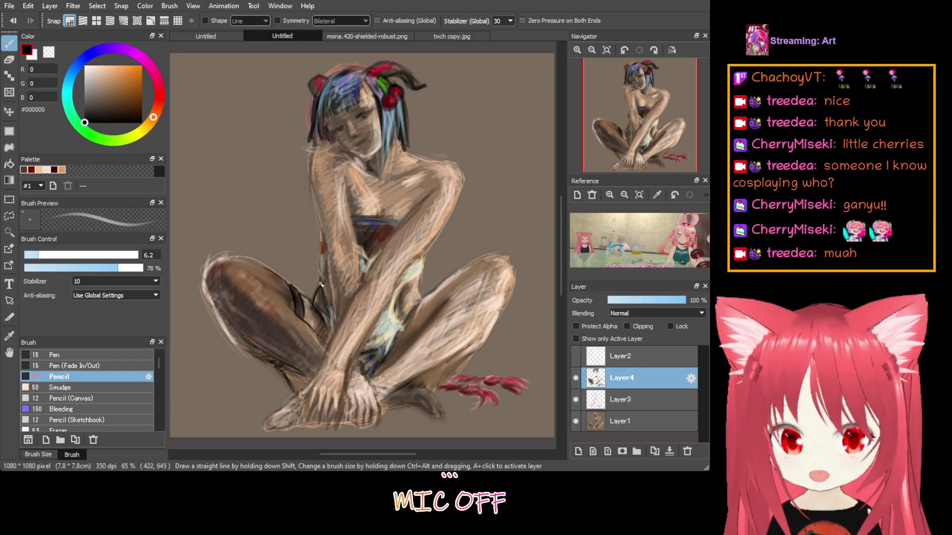
pyautogui.moveTo(321, 230); pyautogui.dragTo(322, 251)
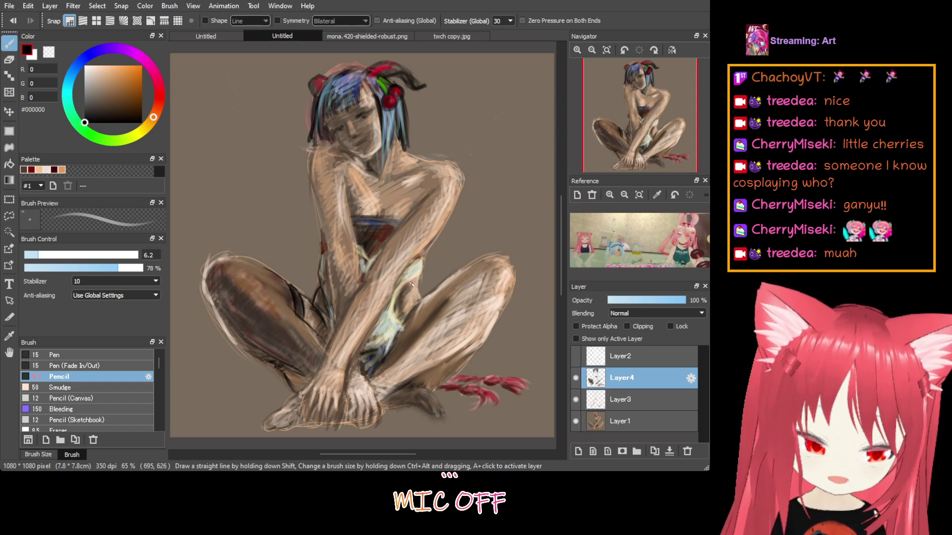
pyautogui.moveTo(411, 285); pyautogui.dragTo(407, 297)
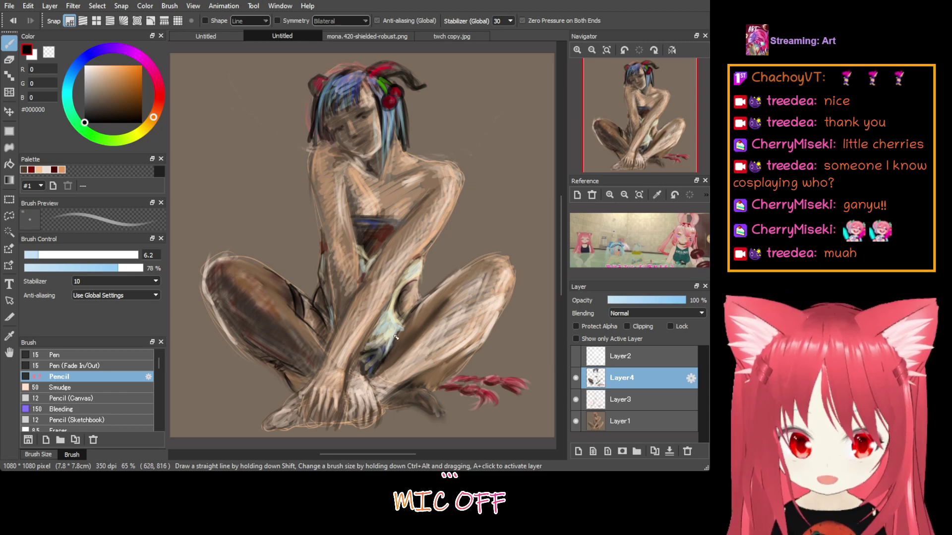
pyautogui.moveTo(396, 338)
pyautogui.mouseDown()
pyautogui.moveTo(410, 322)
pyautogui.moveTo(392, 365)
pyautogui.mouseUp()
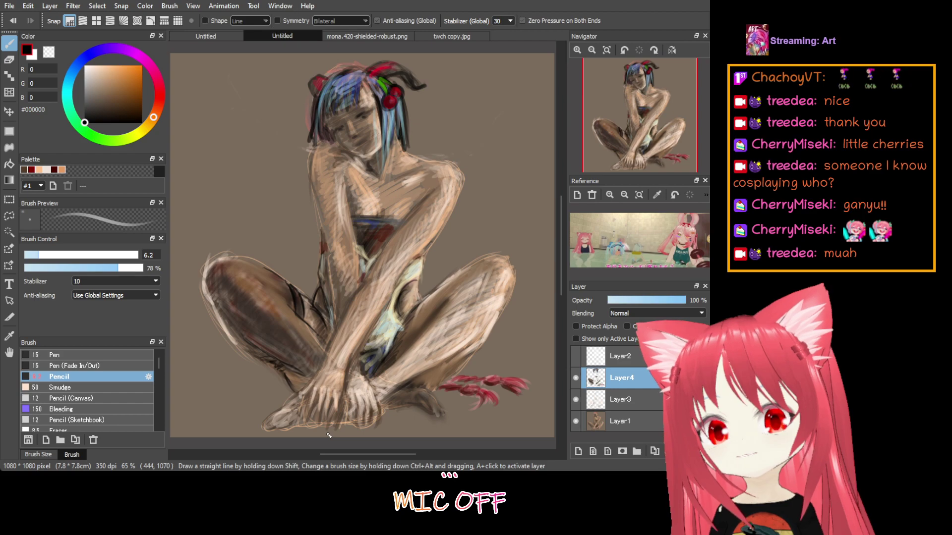
# Set the Pencil colour to muted red #8B393D for the figure's lips
pyautogui.click(159, 92)
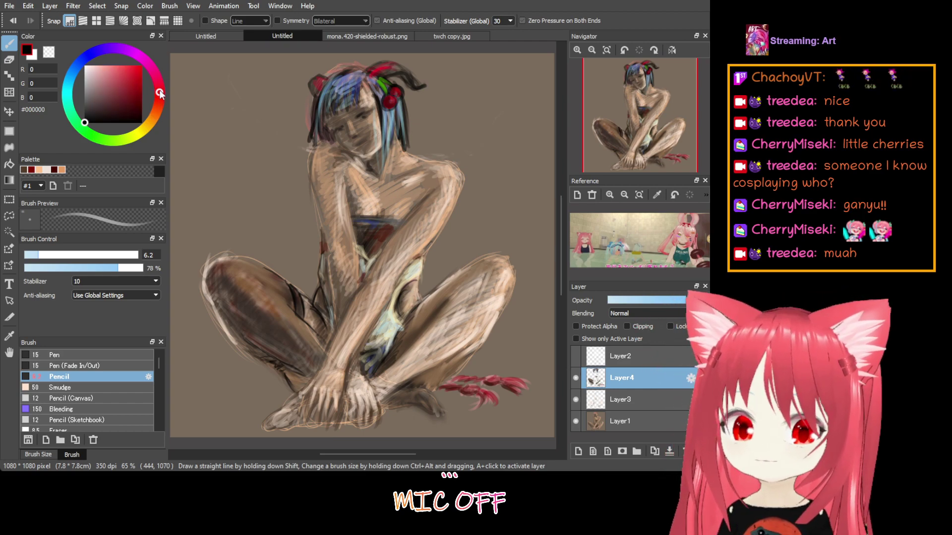
pyautogui.click(118, 92)
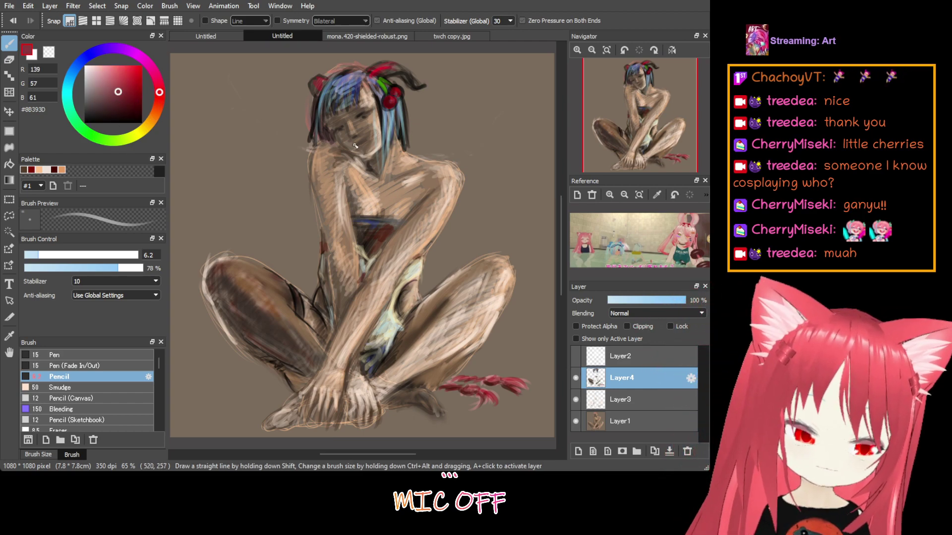
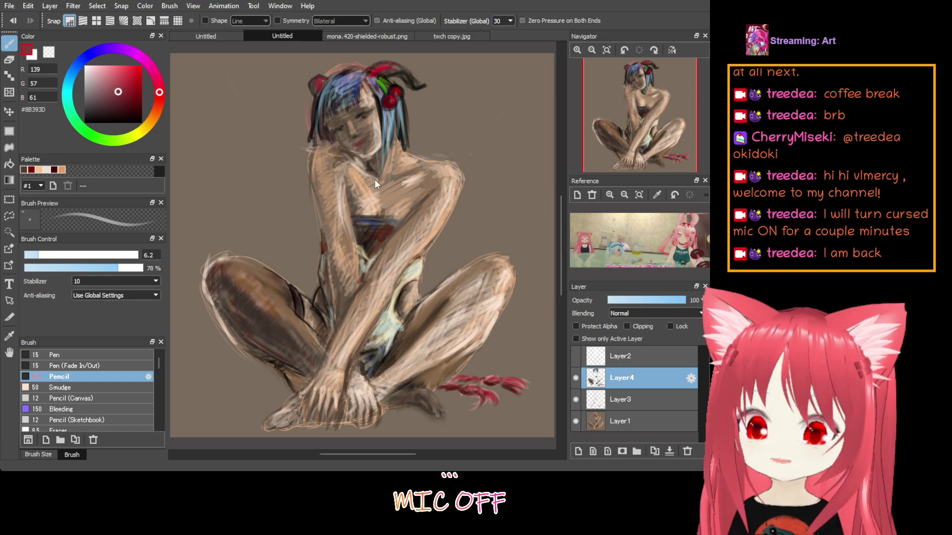
# Create a new canvas with the default settings, fill it with black #000000 and add a new layer above
pyautogui.hotkey('ctrl', 'n')
pyautogui.press('Return')
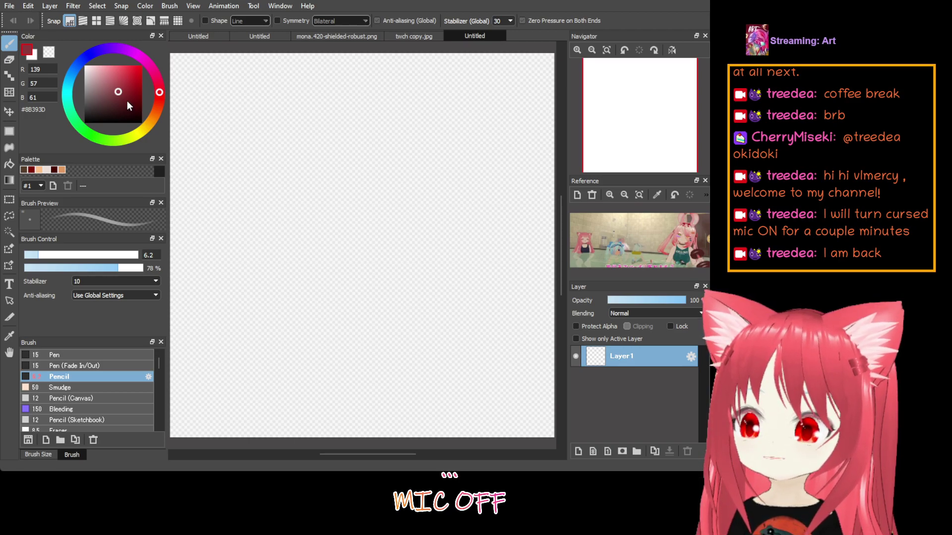
pyautogui.moveTo(127, 100); pyautogui.dragTo(73, 129)
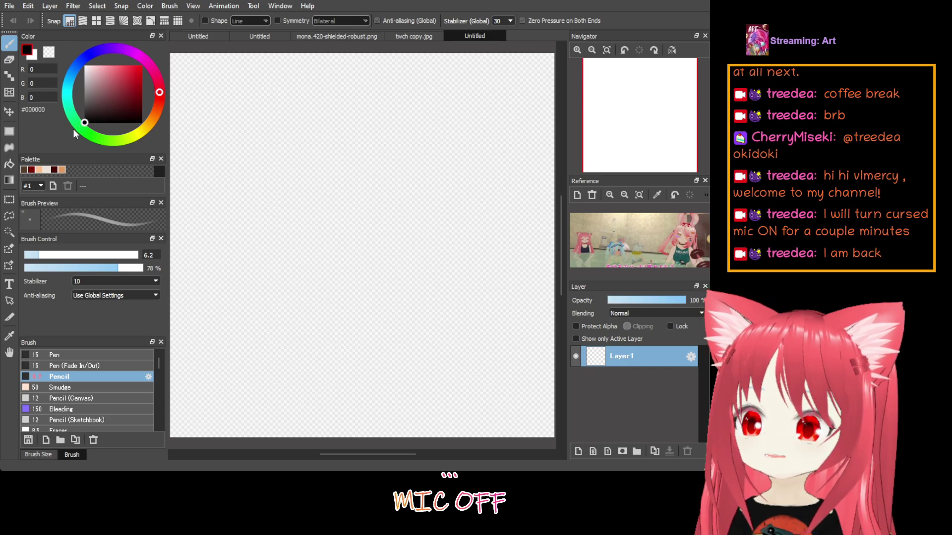
pyautogui.click(9, 163)
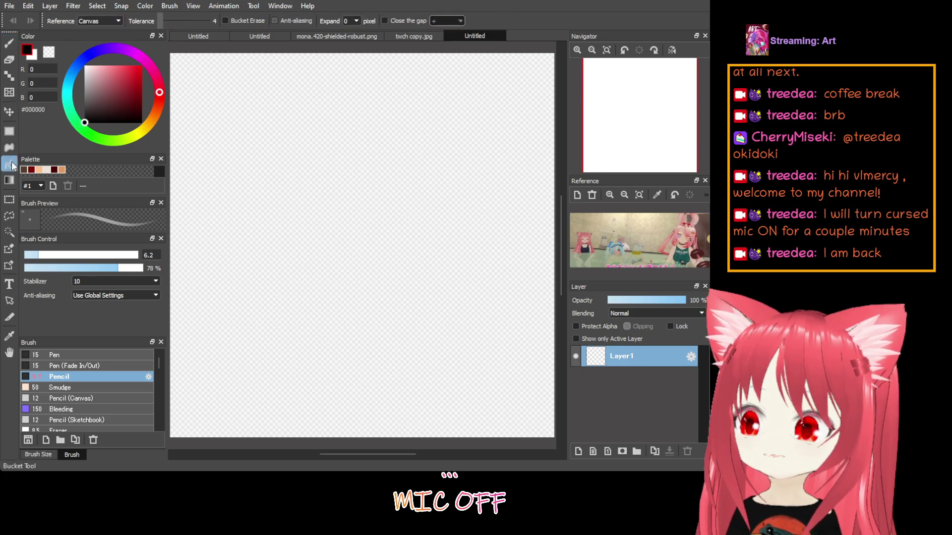
pyautogui.click(295, 180)
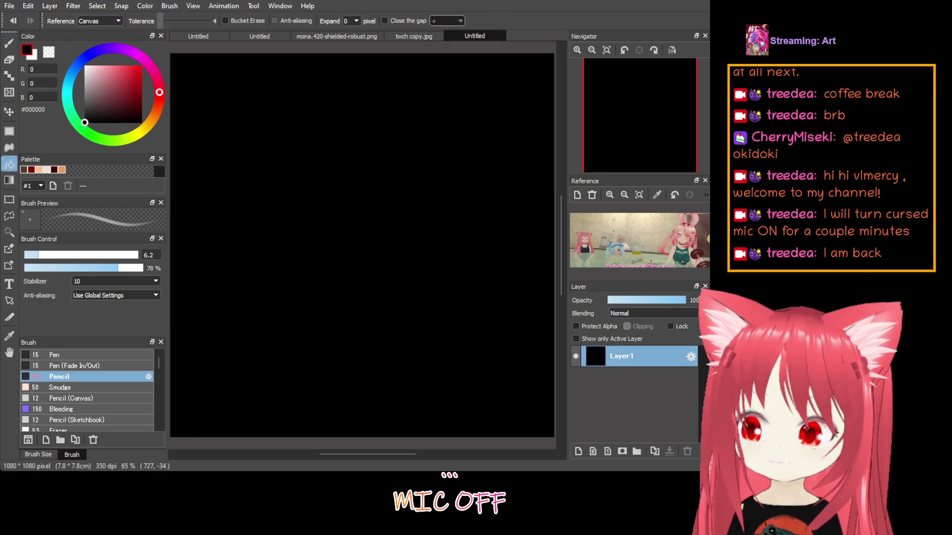
pyautogui.click(577, 451)
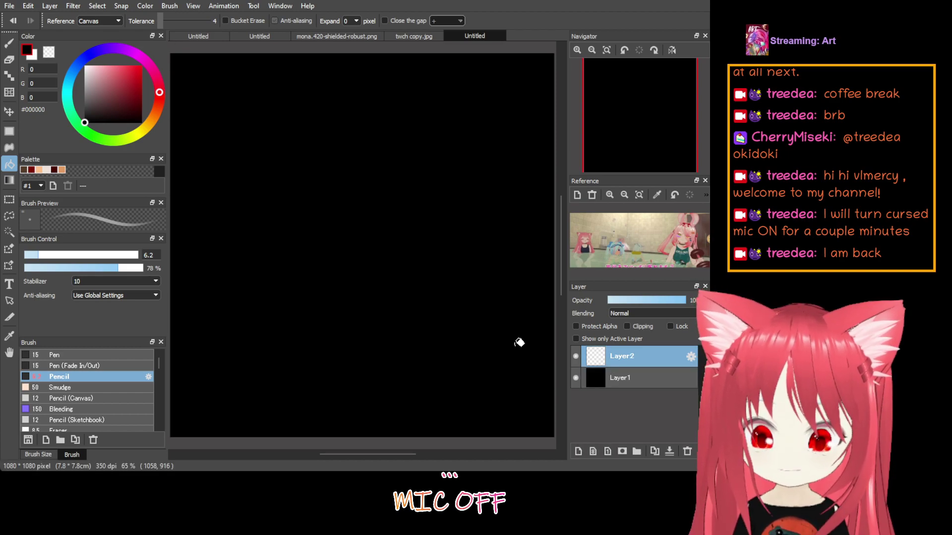
# Sketch two standing legs and a short waist band below the canvas centre with the Pencil in peach #FBBF8B
pyautogui.click(9, 43)
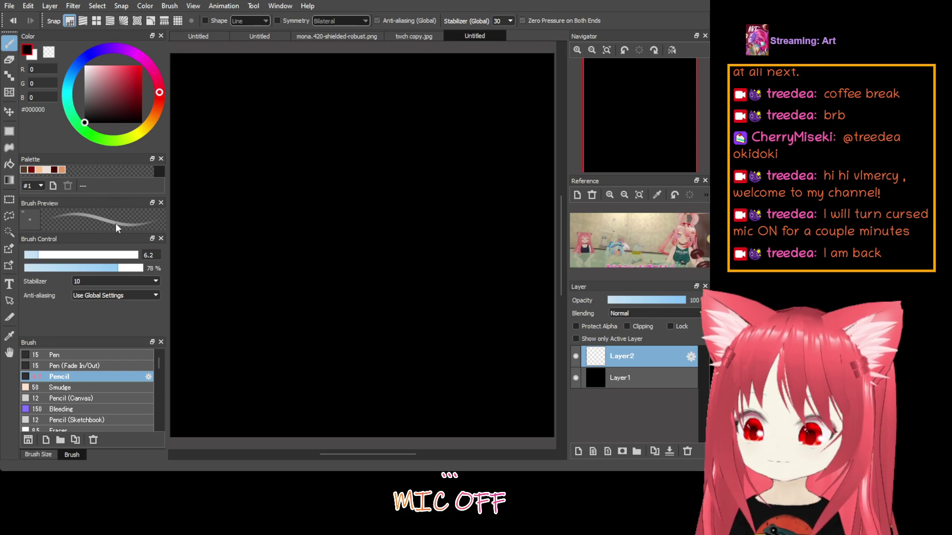
pyautogui.click(40, 169)
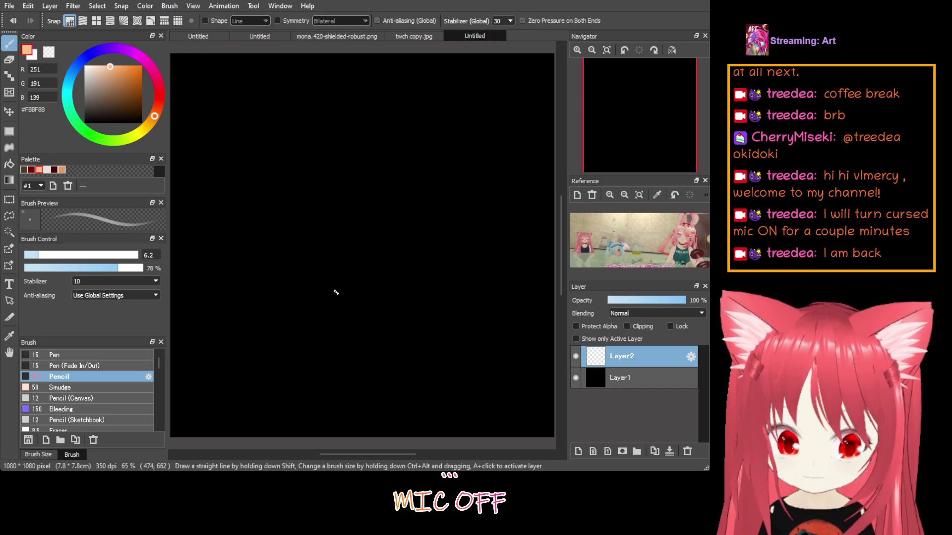
pyautogui.moveTo(327, 285); pyautogui.dragTo(335, 329)
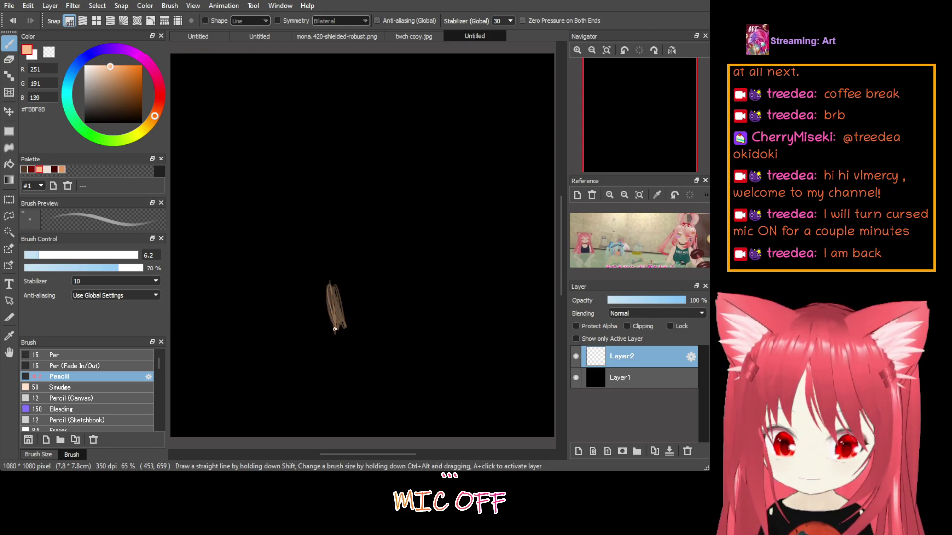
pyautogui.moveTo(374, 299)
pyautogui.mouseDown()
pyautogui.moveTo(371, 329)
pyautogui.moveTo(358, 302)
pyautogui.moveTo(364, 287)
pyautogui.moveTo(364, 331)
pyautogui.moveTo(370, 286)
pyautogui.moveTo(372, 311)
pyautogui.moveTo(336, 372)
pyautogui.moveTo(342, 341)
pyautogui.moveTo(344, 375)
pyautogui.moveTo(341, 332)
pyautogui.moveTo(348, 371)
pyautogui.moveTo(338, 324)
pyautogui.moveTo(340, 360)
pyautogui.moveTo(339, 335)
pyautogui.moveTo(360, 367)
pyautogui.moveTo(364, 325)
pyautogui.moveTo(373, 355)
pyautogui.moveTo(367, 336)
pyautogui.moveTo(366, 373)
pyautogui.moveTo(376, 300)
pyautogui.moveTo(323, 275)
pyautogui.moveTo(340, 255)
pyautogui.mouseUp()
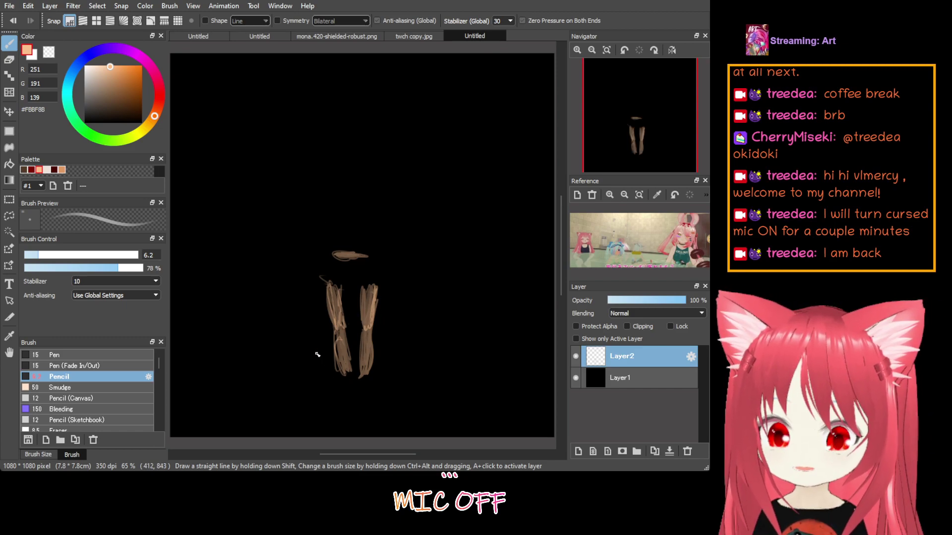
# Sketch a short flared skirt over the legs and two feet below them in off-white #F8F8F8
pyautogui.moveTo(97, 83); pyautogui.dragTo(68, 54)
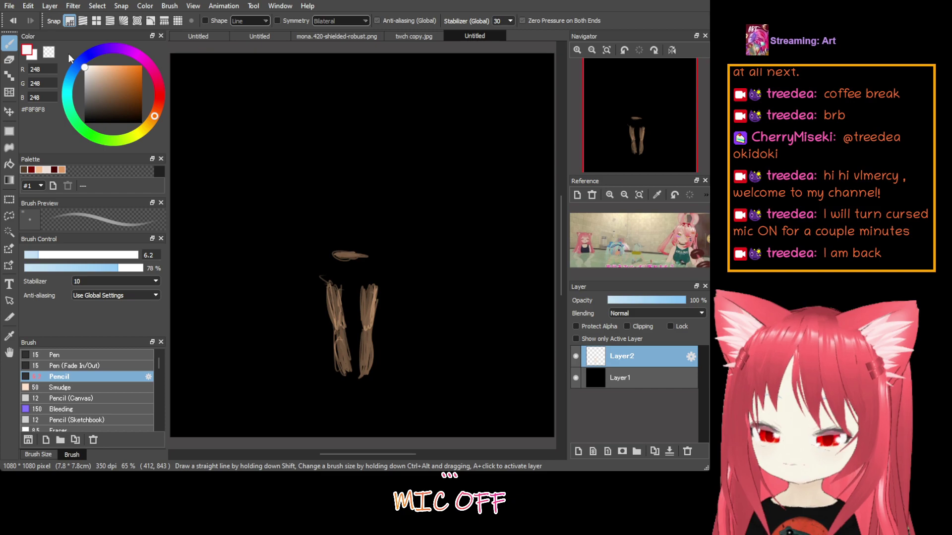
pyautogui.moveTo(324, 269)
pyautogui.mouseDown()
pyautogui.moveTo(333, 286)
pyautogui.moveTo(345, 264)
pyautogui.moveTo(364, 280)
pyautogui.moveTo(367, 259)
pyautogui.moveTo(384, 278)
pyautogui.moveTo(380, 284)
pyautogui.moveTo(376, 265)
pyautogui.moveTo(336, 258)
pyautogui.moveTo(371, 262)
pyautogui.moveTo(330, 267)
pyautogui.moveTo(321, 274)
pyautogui.moveTo(329, 283)
pyautogui.moveTo(369, 285)
pyautogui.moveTo(331, 258)
pyautogui.moveTo(311, 279)
pyautogui.moveTo(333, 263)
pyautogui.moveTo(334, 281)
pyautogui.moveTo(343, 263)
pyautogui.moveTo(355, 281)
pyautogui.moveTo(358, 262)
pyautogui.moveTo(378, 274)
pyautogui.moveTo(365, 281)
pyautogui.moveTo(354, 259)
pyautogui.moveTo(372, 269)
pyautogui.mouseUp()
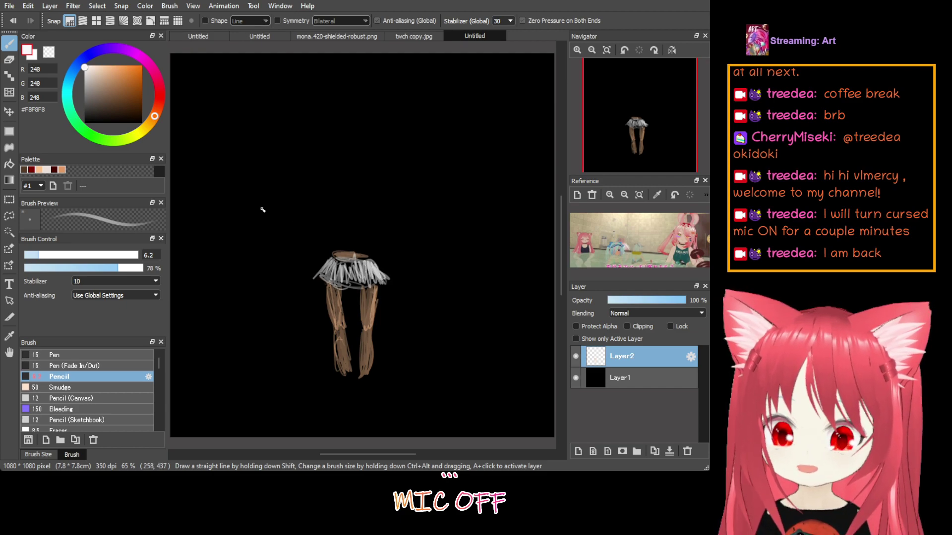
pyautogui.moveTo(347, 375)
pyautogui.mouseDown()
pyautogui.moveTo(331, 389)
pyautogui.moveTo(370, 392)
pyautogui.mouseUp()
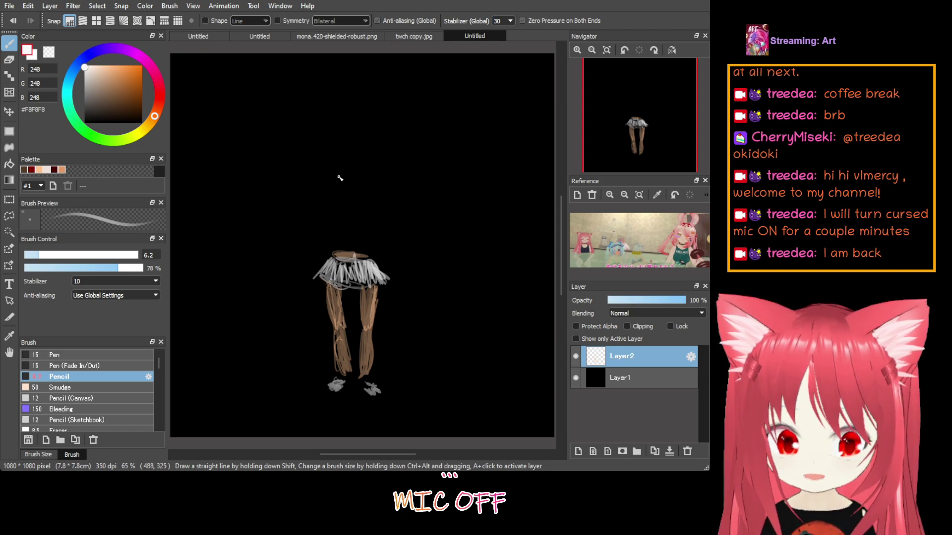
# Draw a white bodice, a longer second skirt layer with an outlined hem, and tall white boots on the figure
pyautogui.moveTo(338, 217)
pyautogui.mouseDown()
pyautogui.moveTo(345, 246)
pyautogui.moveTo(354, 219)
pyautogui.moveTo(357, 255)
pyautogui.moveTo(364, 223)
pyautogui.moveTo(364, 245)
pyautogui.moveTo(371, 226)
pyautogui.moveTo(363, 248)
pyautogui.moveTo(350, 215)
pyautogui.moveTo(341, 253)
pyautogui.moveTo(340, 232)
pyautogui.moveTo(328, 269)
pyautogui.moveTo(307, 282)
pyautogui.moveTo(326, 276)
pyautogui.moveTo(304, 300)
pyautogui.moveTo(311, 284)
pyautogui.moveTo(303, 310)
pyautogui.moveTo(324, 279)
pyautogui.moveTo(318, 308)
pyautogui.moveTo(329, 284)
pyautogui.moveTo(337, 307)
pyautogui.moveTo(344, 285)
pyautogui.moveTo(350, 324)
pyautogui.moveTo(357, 280)
pyautogui.moveTo(368, 320)
pyautogui.moveTo(370, 281)
pyautogui.moveTo(383, 310)
pyautogui.moveTo(385, 277)
pyautogui.moveTo(394, 291)
pyautogui.moveTo(373, 266)
pyautogui.moveTo(408, 311)
pyautogui.moveTo(384, 272)
pyautogui.moveTo(393, 305)
pyautogui.moveTo(352, 262)
pyautogui.moveTo(359, 297)
pyautogui.moveTo(341, 250)
pyautogui.moveTo(338, 270)
pyautogui.moveTo(336, 252)
pyautogui.moveTo(357, 256)
pyautogui.moveTo(363, 241)
pyautogui.moveTo(369, 263)
pyautogui.moveTo(364, 226)
pyautogui.moveTo(344, 210)
pyautogui.moveTo(357, 218)
pyautogui.moveTo(336, 218)
pyautogui.moveTo(339, 224)
pyautogui.moveTo(369, 226)
pyautogui.moveTo(334, 242)
pyautogui.moveTo(357, 255)
pyautogui.moveTo(347, 270)
pyautogui.moveTo(375, 283)
pyautogui.moveTo(337, 286)
pyautogui.moveTo(324, 275)
pyautogui.moveTo(306, 298)
pyautogui.mouseUp()
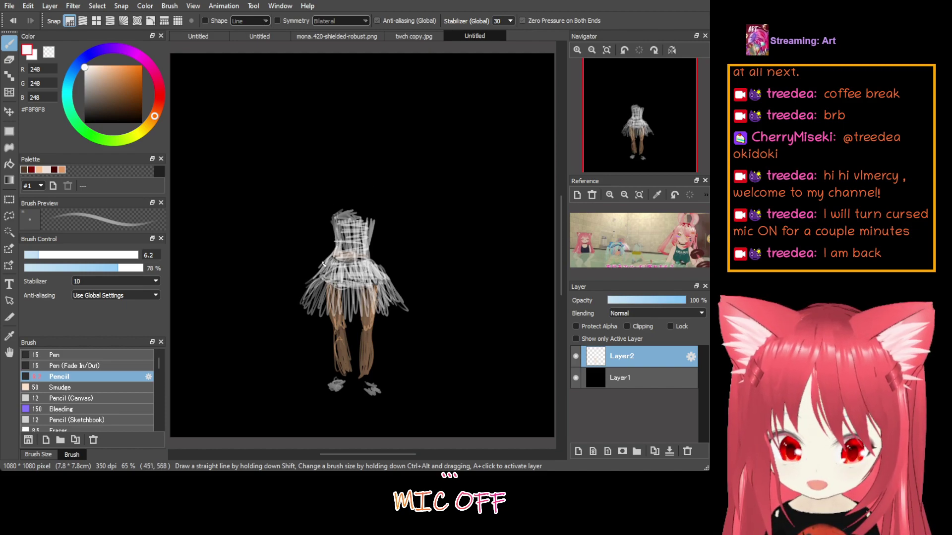
pyautogui.moveTo(323, 264)
pyautogui.mouseDown()
pyautogui.moveTo(301, 305)
pyautogui.moveTo(314, 315)
pyautogui.moveTo(404, 307)
pyautogui.mouseUp()
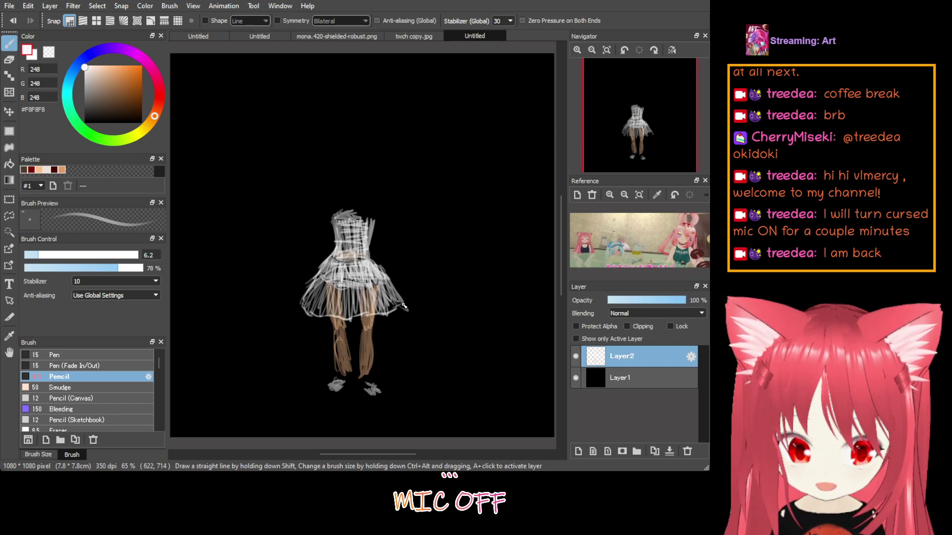
pyautogui.moveTo(338, 341)
pyautogui.mouseDown()
pyautogui.moveTo(344, 371)
pyautogui.moveTo(336, 344)
pyautogui.moveTo(347, 344)
pyautogui.moveTo(343, 375)
pyautogui.moveTo(342, 344)
pyautogui.moveTo(338, 367)
pyautogui.moveTo(337, 359)
pyautogui.moveTo(342, 386)
pyautogui.moveTo(344, 359)
pyautogui.moveTo(342, 378)
pyautogui.moveTo(341, 364)
pyautogui.moveTo(361, 368)
pyautogui.moveTo(361, 343)
pyautogui.moveTo(371, 345)
pyautogui.moveTo(361, 370)
pyautogui.moveTo(372, 339)
pyautogui.moveTo(365, 375)
pyautogui.moveTo(370, 353)
pyautogui.moveTo(370, 384)
pyautogui.mouseUp()
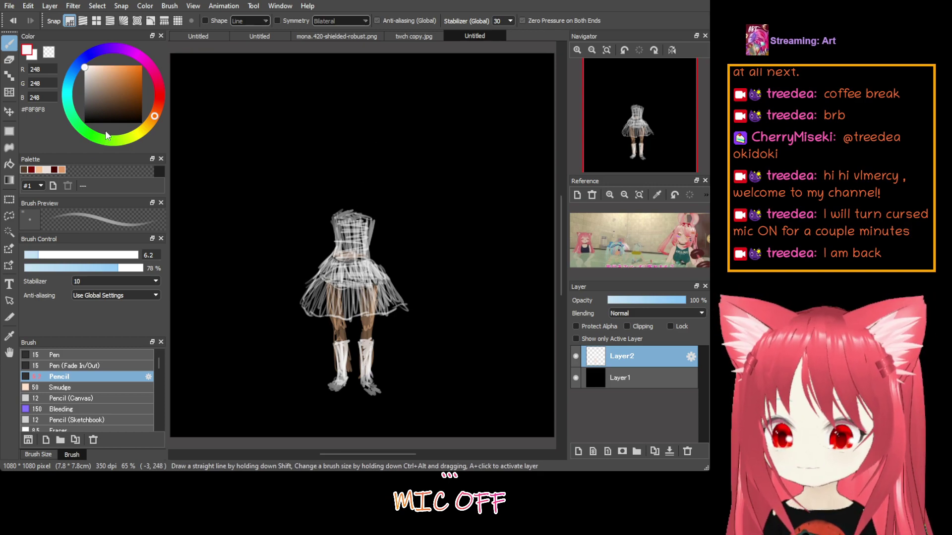
# Sketch the shoulders, both arms, a hand and the neck and lower face in peach #FBBF8B
pyautogui.click(39, 170)
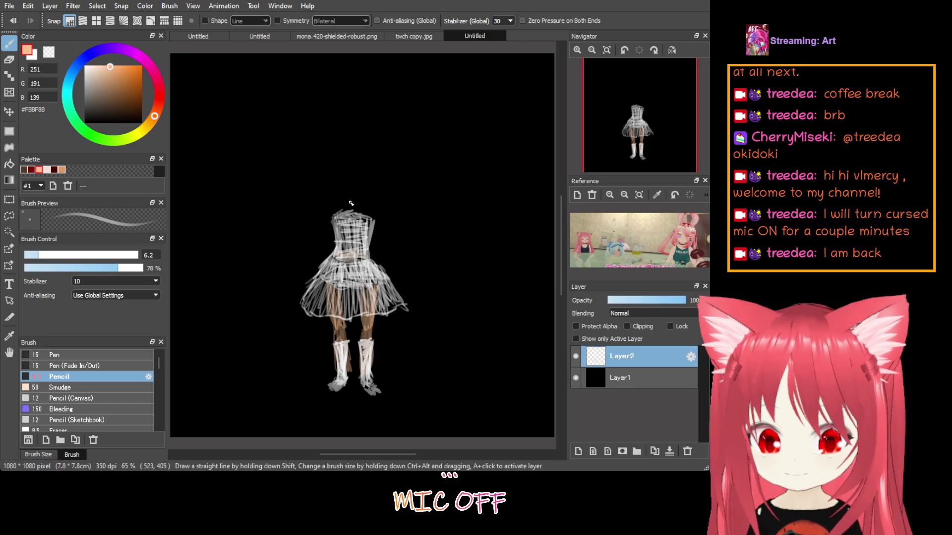
pyautogui.moveTo(334, 202)
pyautogui.mouseDown()
pyautogui.moveTo(347, 215)
pyautogui.moveTo(350, 205)
pyautogui.moveTo(378, 205)
pyautogui.moveTo(373, 215)
pyautogui.moveTo(338, 208)
pyautogui.moveTo(384, 216)
pyautogui.moveTo(328, 208)
pyautogui.moveTo(335, 218)
pyautogui.moveTo(313, 255)
pyautogui.mouseUp()
pyautogui.moveTo(305, 278)
pyautogui.mouseDown()
pyautogui.moveTo(330, 211)
pyautogui.moveTo(324, 229)
pyautogui.moveTo(321, 209)
pyautogui.mouseUp()
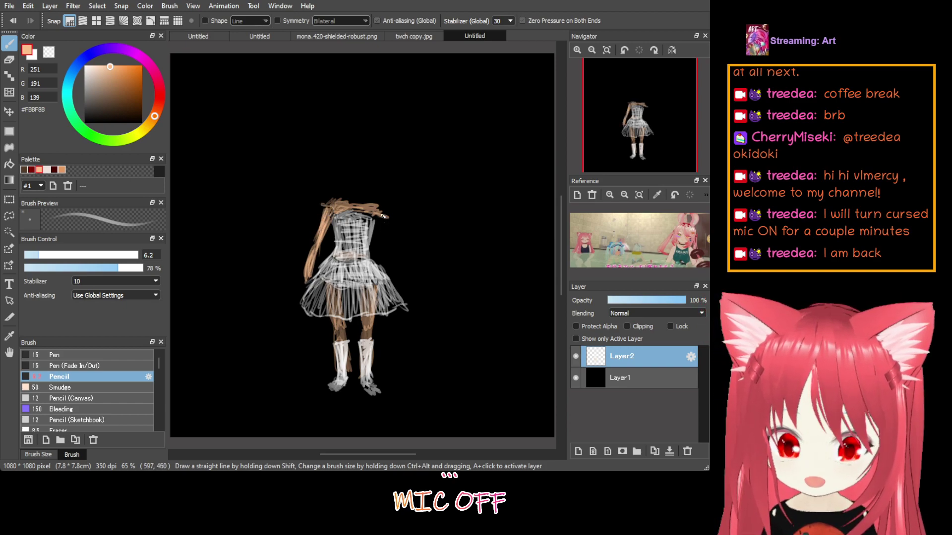
pyautogui.moveTo(384, 215)
pyautogui.mouseDown()
pyautogui.moveTo(378, 253)
pyautogui.moveTo(376, 214)
pyautogui.moveTo(373, 258)
pyautogui.moveTo(376, 213)
pyautogui.moveTo(367, 204)
pyautogui.moveTo(378, 207)
pyautogui.mouseUp()
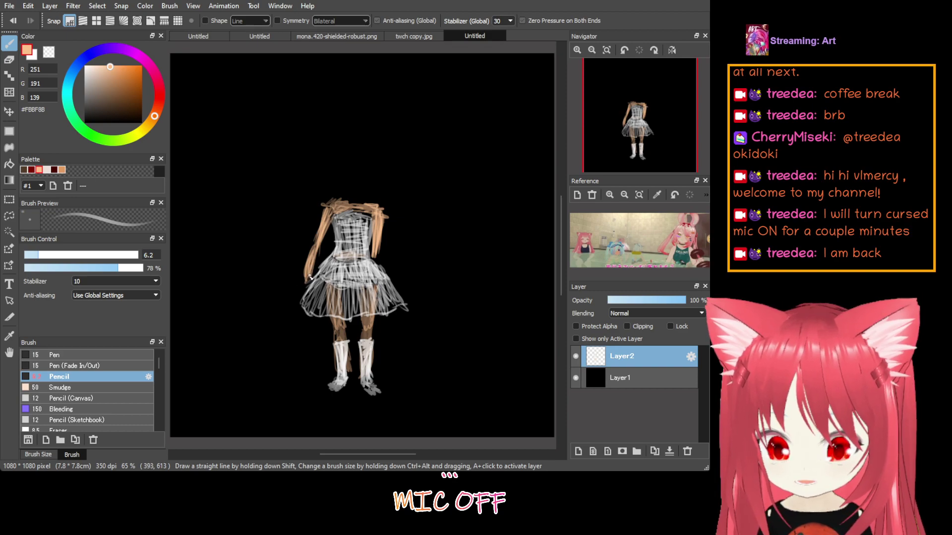
pyautogui.moveTo(311, 273); pyautogui.dragTo(304, 290)
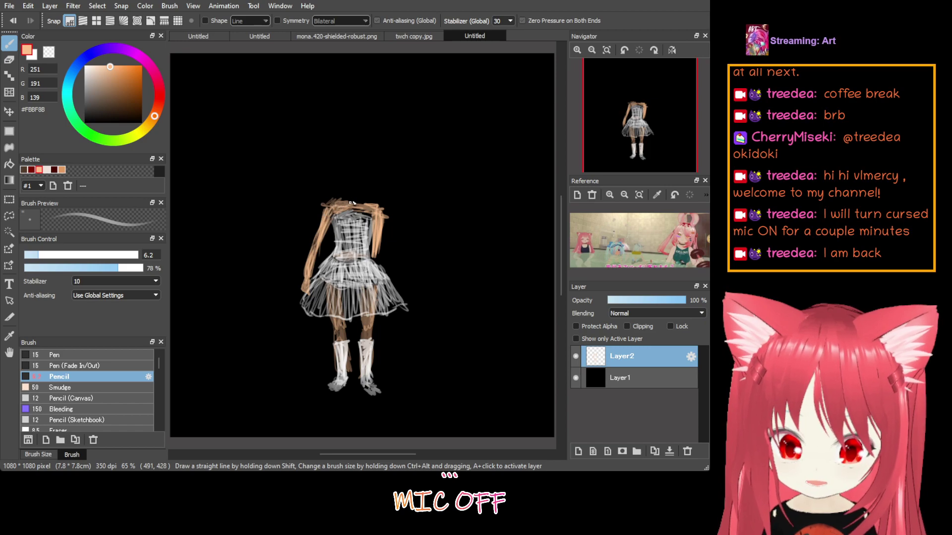
pyautogui.moveTo(346, 179)
pyautogui.mouseDown()
pyautogui.moveTo(354, 206)
pyautogui.moveTo(343, 189)
pyautogui.moveTo(351, 199)
pyautogui.moveTo(359, 184)
pyautogui.moveTo(358, 203)
pyautogui.moveTo(365, 194)
pyautogui.moveTo(343, 187)
pyautogui.moveTo(356, 206)
pyautogui.moveTo(336, 189)
pyautogui.moveTo(366, 194)
pyautogui.mouseUp()
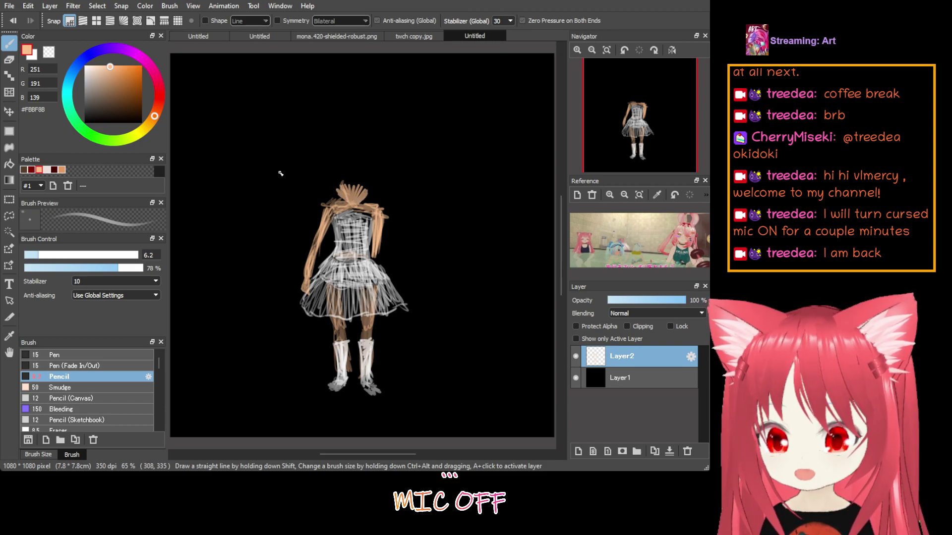
# Draw bobbed hair with a fringe around the figure's face in reddish brown #8B450A
pyautogui.click(137, 91)
pyautogui.moveTo(337, 182)
pyautogui.mouseDown()
pyautogui.moveTo(352, 164)
pyautogui.moveTo(345, 181)
pyautogui.moveTo(361, 170)
pyautogui.moveTo(355, 185)
pyautogui.moveTo(364, 175)
pyautogui.moveTo(369, 184)
pyautogui.moveTo(355, 170)
pyautogui.moveTo(353, 186)
pyautogui.moveTo(340, 165)
pyautogui.moveTo(340, 208)
pyautogui.mouseUp()
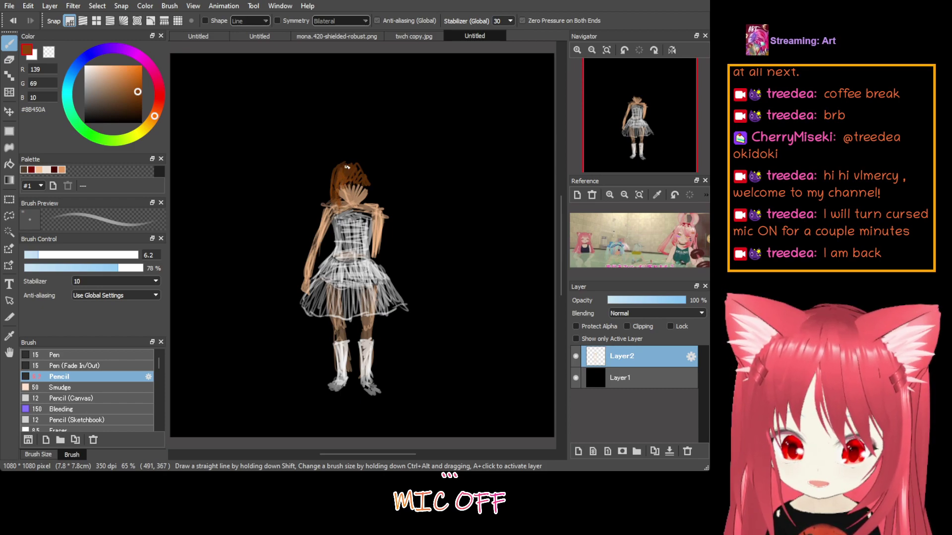
pyautogui.moveTo(350, 188)
pyautogui.mouseDown()
pyautogui.moveTo(363, 171)
pyautogui.moveTo(338, 168)
pyautogui.moveTo(374, 172)
pyautogui.moveTo(366, 204)
pyautogui.mouseUp()
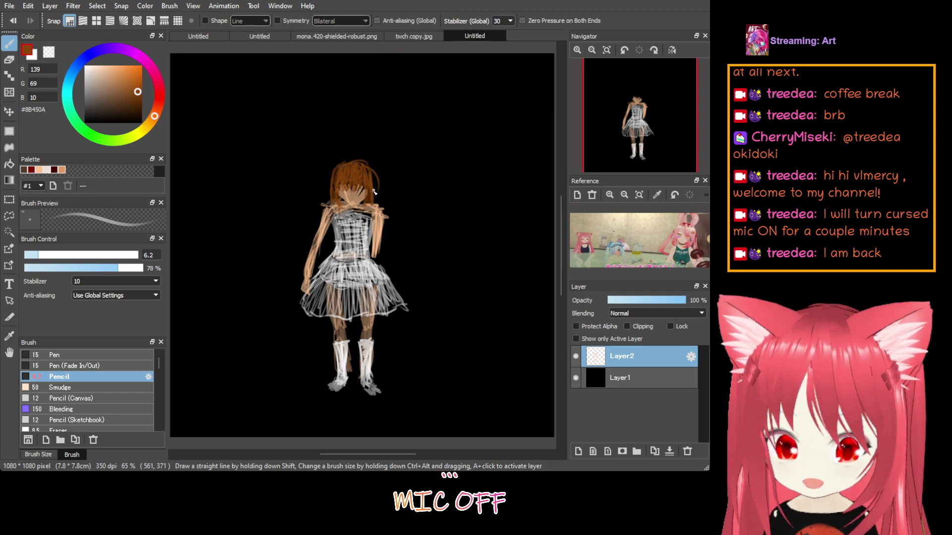
# Fill out the girl's bobbed hair in reddish brown #8B450A and add orange #D16B16 highlights
pyautogui.moveTo(337, 170)
pyautogui.mouseDown()
pyautogui.moveTo(339, 164)
pyautogui.moveTo(333, 173)
pyautogui.moveTo(352, 158)
pyautogui.moveTo(342, 164)
pyautogui.moveTo(361, 170)
pyautogui.moveTo(371, 159)
pyautogui.moveTo(335, 178)
pyautogui.moveTo(345, 160)
pyautogui.moveTo(338, 184)
pyautogui.mouseUp()
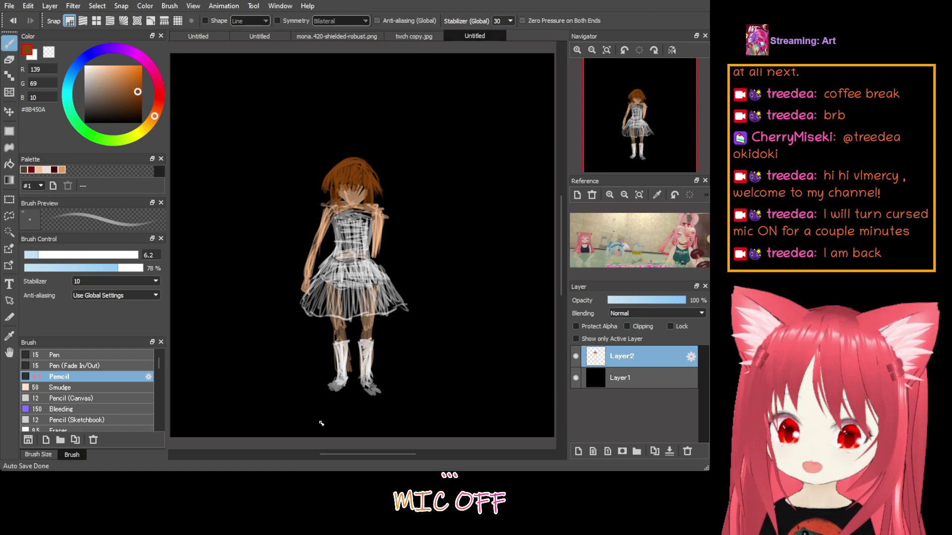
pyautogui.click(136, 77)
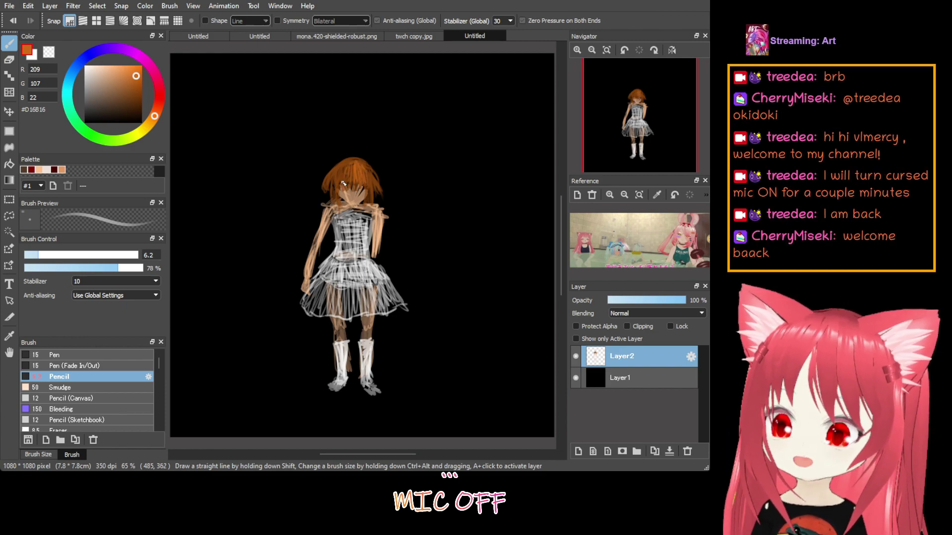
# Look through the other open drawings and examine the fox-eared character in twch copy.jpg up close
pyautogui.click(261, 38)
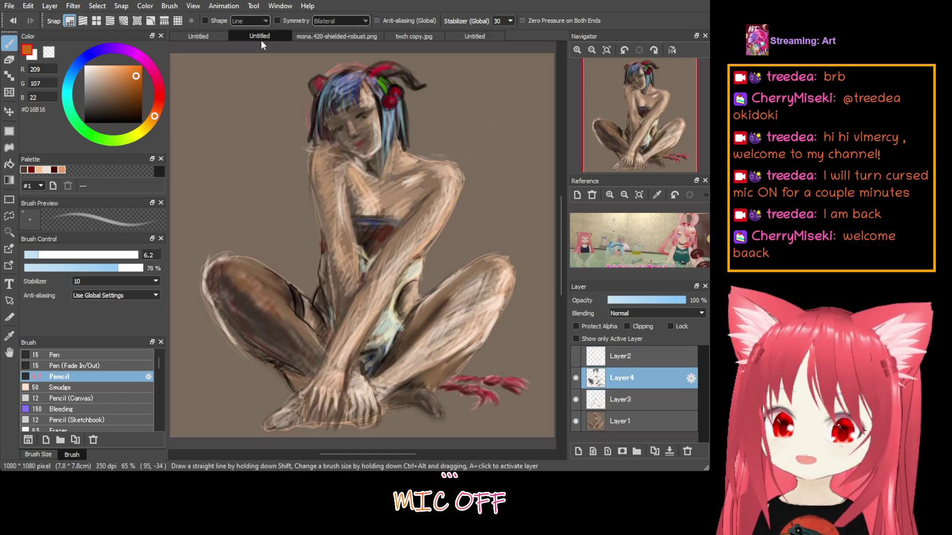
pyautogui.click(208, 38)
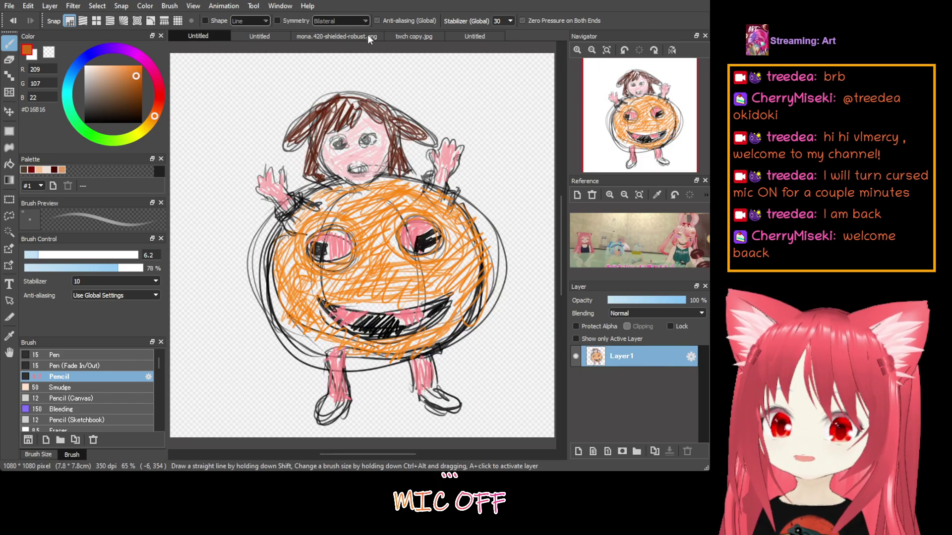
pyautogui.click(407, 36)
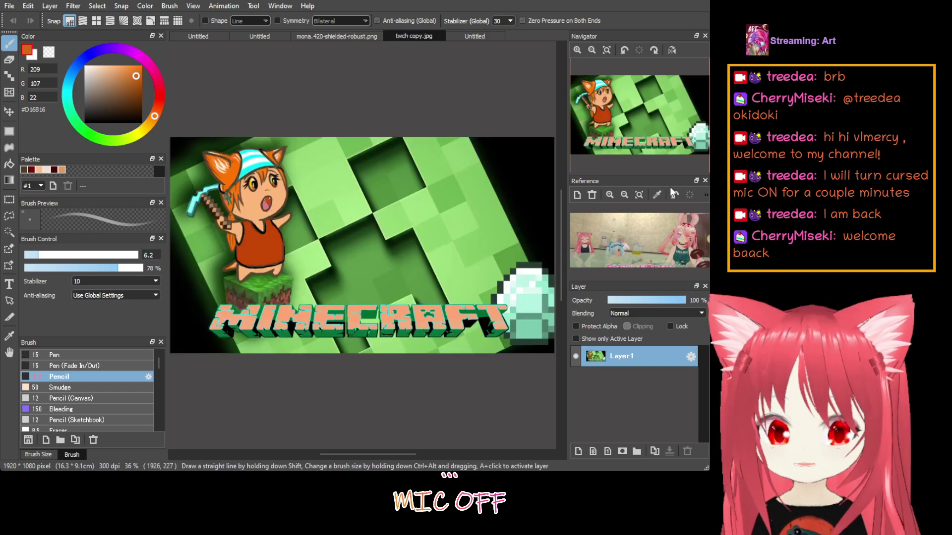
pyautogui.moveTo(638, 75)
pyautogui.click(576, 50)
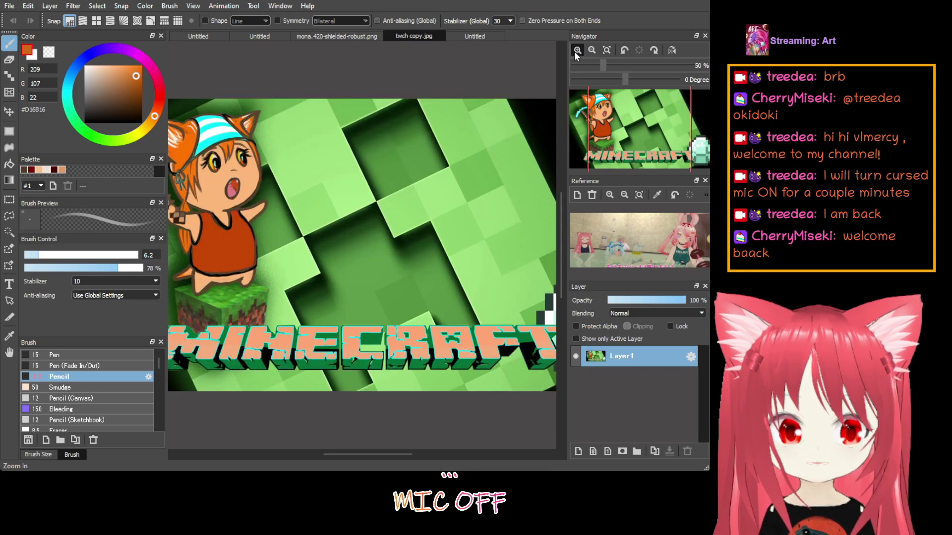
pyautogui.click(576, 50)
pyautogui.moveTo(605, 90); pyautogui.dragTo(596, 111)
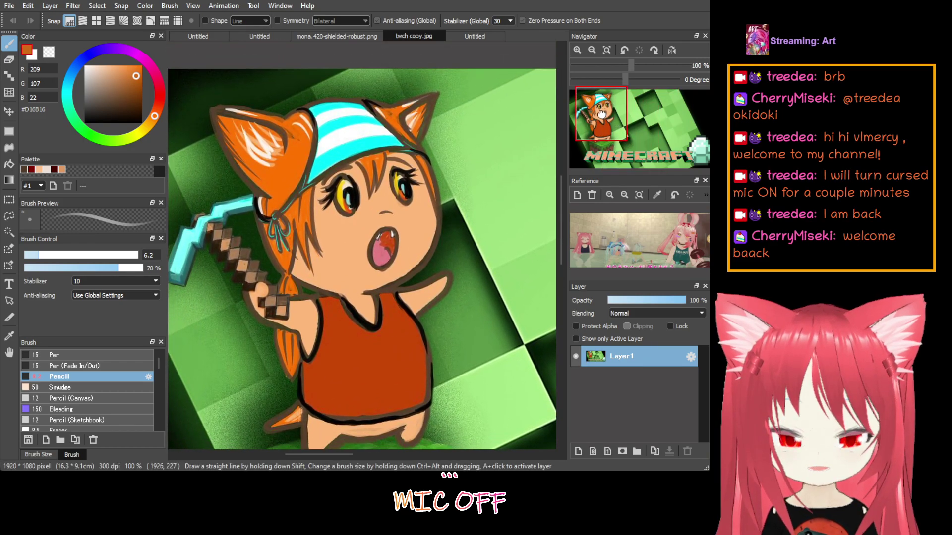
pyautogui.click(591, 52)
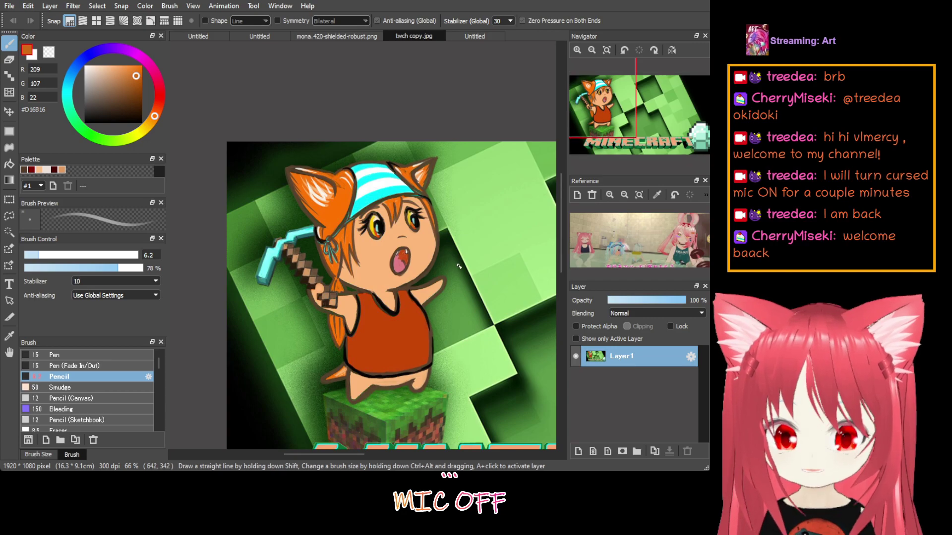
pyautogui.moveTo(620, 101); pyautogui.dragTo(607, 118)
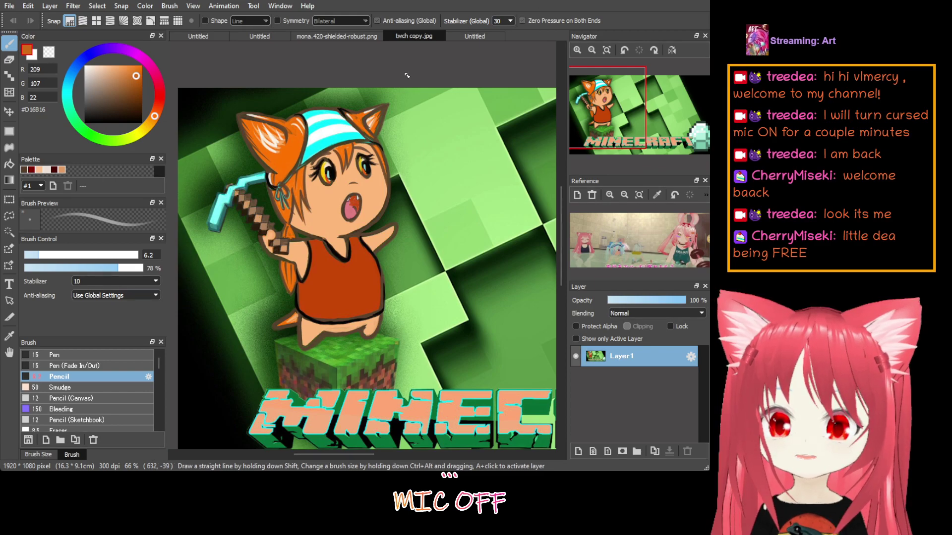
# Return to the girl sketch and draw a plush toy hanging from her lowered hand in pale peach #F3D6BE
pyautogui.click(461, 37)
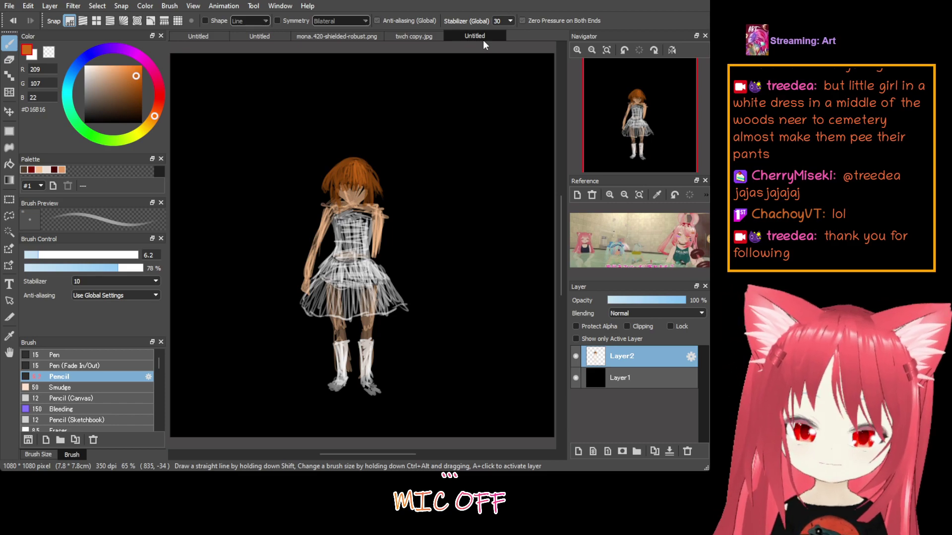
pyautogui.click(46, 170)
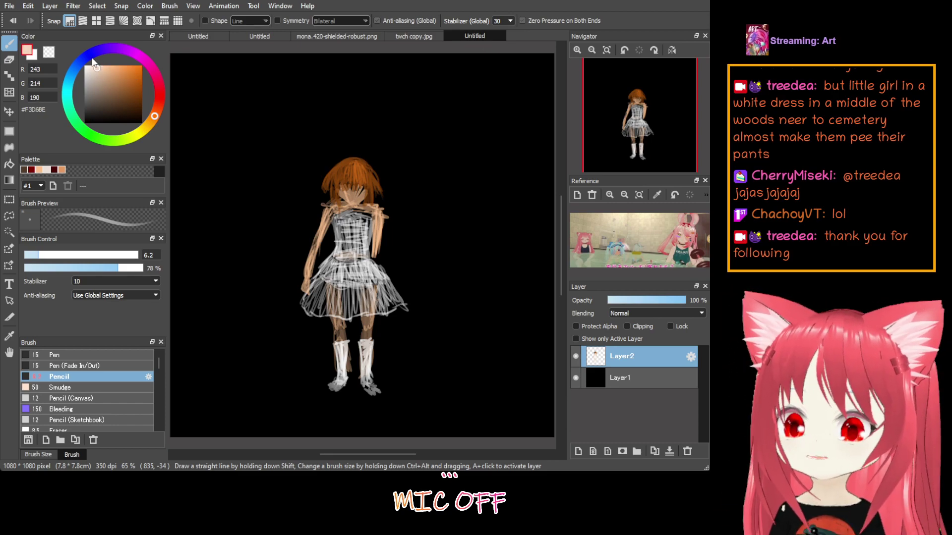
pyautogui.moveTo(307, 296)
pyautogui.mouseDown()
pyautogui.moveTo(310, 317)
pyautogui.moveTo(306, 294)
pyautogui.moveTo(309, 325)
pyautogui.moveTo(308, 291)
pyautogui.moveTo(308, 324)
pyautogui.moveTo(300, 323)
pyautogui.moveTo(304, 329)
pyautogui.moveTo(311, 318)
pyautogui.moveTo(320, 343)
pyautogui.moveTo(318, 327)
pyautogui.moveTo(318, 360)
pyautogui.moveTo(307, 316)
pyautogui.moveTo(313, 348)
pyautogui.moveTo(299, 321)
pyautogui.moveTo(318, 334)
pyautogui.moveTo(301, 361)
pyautogui.moveTo(315, 337)
pyautogui.moveTo(302, 320)
pyautogui.moveTo(311, 345)
pyautogui.moveTo(315, 325)
pyautogui.moveTo(295, 342)
pyautogui.moveTo(300, 321)
pyautogui.moveTo(284, 308)
pyautogui.moveTo(299, 302)
pyautogui.moveTo(290, 323)
pyautogui.mouseUp()
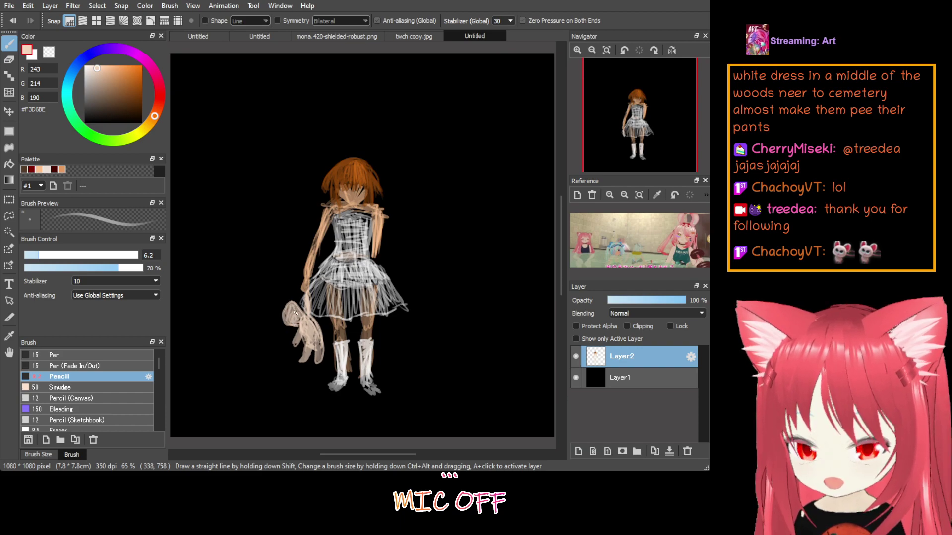
pyautogui.moveTo(295, 313); pyautogui.dragTo(291, 299)
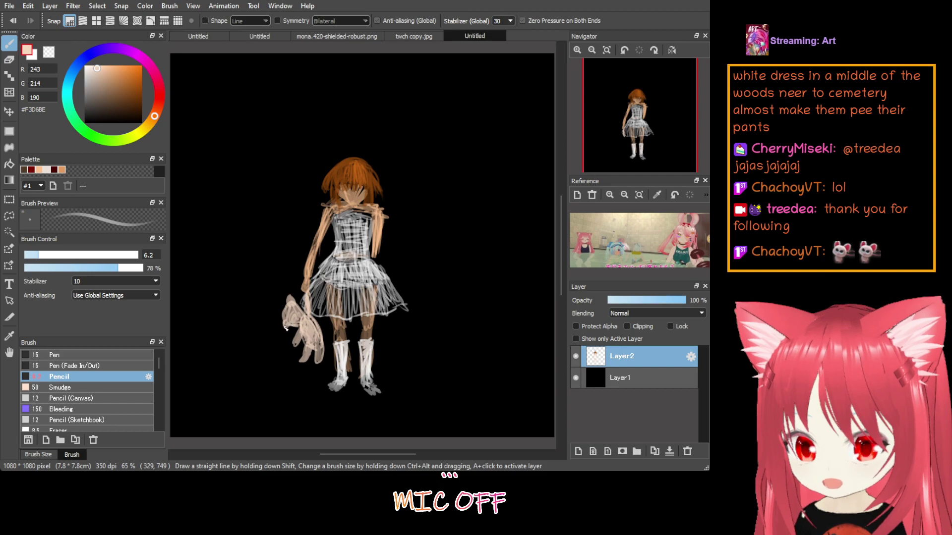
pyautogui.moveTo(286, 312)
pyautogui.mouseDown()
pyautogui.moveTo(297, 306)
pyautogui.moveTo(299, 325)
pyautogui.moveTo(292, 314)
pyautogui.mouseUp()
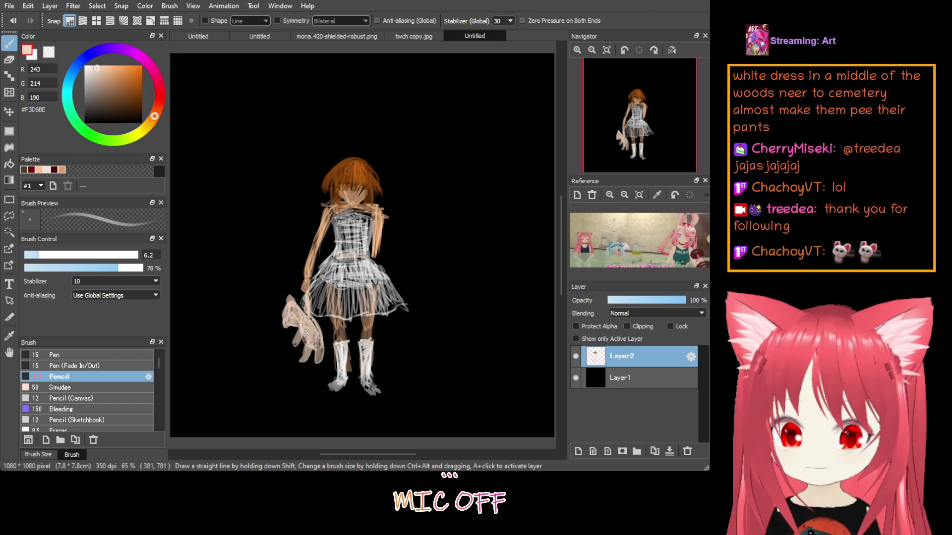
# Add pale peach #F3D6BE highlights along the girl's shoulders and both arms
pyautogui.moveTo(331, 208)
pyautogui.mouseDown()
pyautogui.moveTo(323, 230)
pyautogui.moveTo(336, 210)
pyautogui.mouseUp()
pyautogui.moveTo(316, 243); pyautogui.dragTo(305, 291)
pyautogui.moveTo(382, 216)
pyautogui.mouseDown()
pyautogui.moveTo(366, 207)
pyautogui.moveTo(380, 217)
pyautogui.moveTo(378, 248)
pyautogui.moveTo(379, 225)
pyautogui.mouseUp()
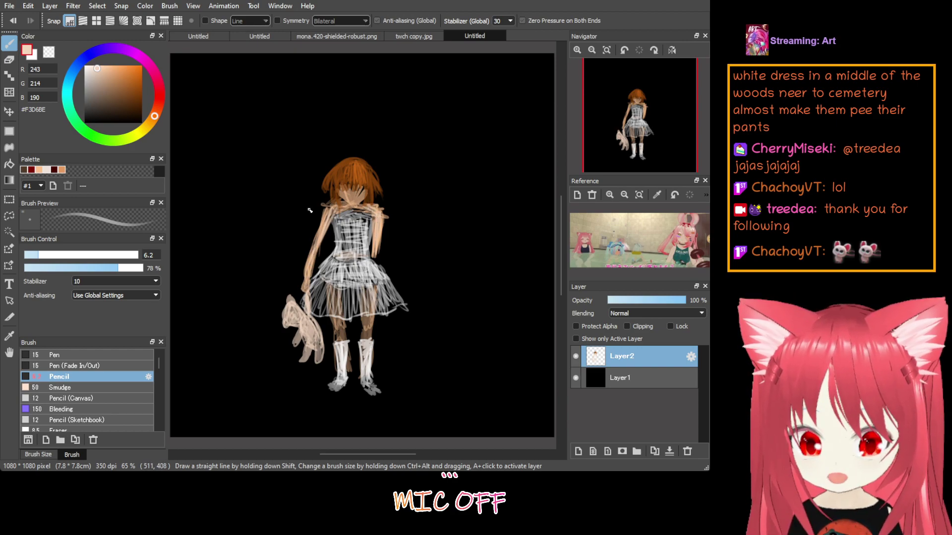
# Brighten the dress bodice, skirt layers and tall boots with dense strokes of warm white #FFFCFB
pyautogui.click(86, 65)
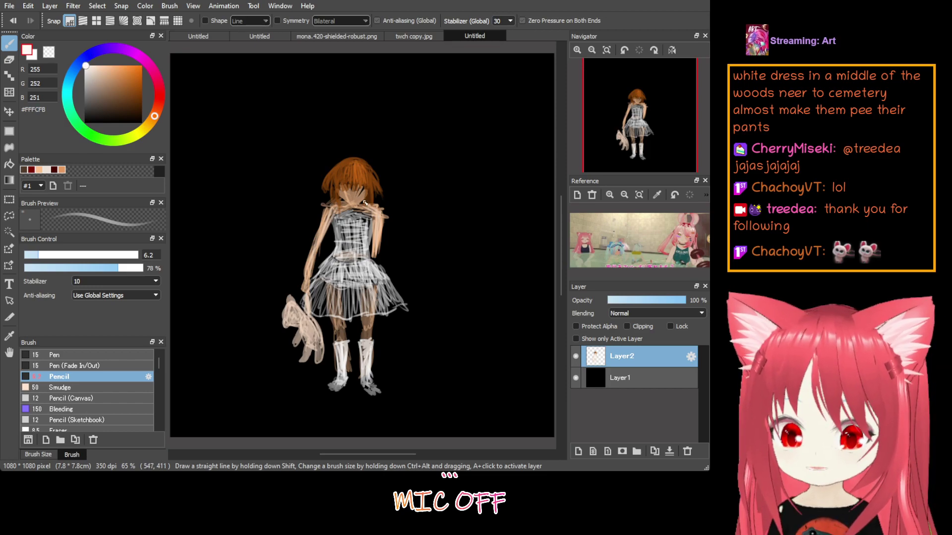
pyautogui.moveTo(341, 225)
pyautogui.mouseDown()
pyautogui.moveTo(361, 213)
pyautogui.moveTo(344, 236)
pyautogui.moveTo(363, 220)
pyautogui.moveTo(345, 257)
pyautogui.moveTo(364, 242)
pyautogui.moveTo(360, 234)
pyautogui.moveTo(341, 249)
pyautogui.moveTo(351, 224)
pyautogui.moveTo(342, 256)
pyautogui.moveTo(350, 252)
pyautogui.moveTo(355, 230)
pyautogui.moveTo(323, 278)
pyautogui.moveTo(340, 258)
pyautogui.moveTo(338, 282)
pyautogui.moveTo(350, 254)
pyautogui.moveTo(358, 279)
pyautogui.moveTo(359, 260)
pyautogui.moveTo(378, 273)
pyautogui.moveTo(375, 232)
pyautogui.moveTo(379, 269)
pyautogui.moveTo(347, 238)
pyautogui.moveTo(325, 263)
pyautogui.moveTo(339, 244)
pyautogui.moveTo(329, 265)
pyautogui.moveTo(341, 251)
pyautogui.moveTo(341, 260)
pyautogui.moveTo(332, 253)
pyautogui.moveTo(339, 242)
pyautogui.moveTo(323, 267)
pyautogui.moveTo(341, 252)
pyautogui.moveTo(358, 262)
pyautogui.moveTo(360, 249)
pyautogui.moveTo(386, 252)
pyautogui.mouseUp()
pyautogui.moveTo(317, 276)
pyautogui.mouseDown()
pyautogui.moveTo(305, 299)
pyautogui.moveTo(322, 315)
pyautogui.moveTo(314, 315)
pyautogui.moveTo(331, 311)
pyautogui.moveTo(307, 308)
pyautogui.moveTo(316, 316)
pyautogui.moveTo(346, 321)
pyautogui.moveTo(404, 302)
pyautogui.moveTo(364, 339)
pyautogui.mouseUp()
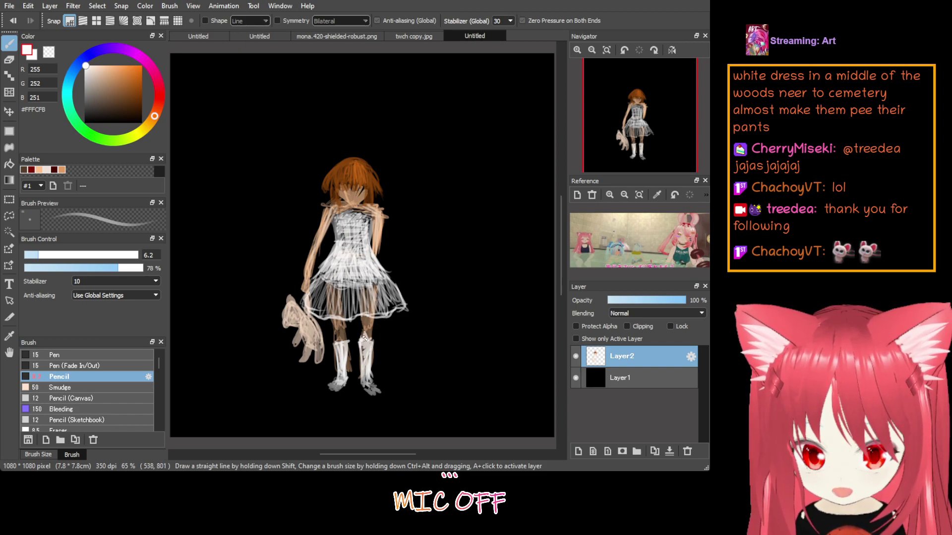
pyautogui.moveTo(367, 342)
pyautogui.mouseDown()
pyautogui.moveTo(372, 335)
pyautogui.moveTo(367, 380)
pyautogui.mouseUp()
pyautogui.moveTo(336, 349)
pyautogui.mouseDown()
pyautogui.moveTo(335, 334)
pyautogui.moveTo(337, 381)
pyautogui.moveTo(343, 361)
pyautogui.moveTo(341, 381)
pyautogui.moveTo(342, 372)
pyautogui.moveTo(365, 384)
pyautogui.moveTo(367, 368)
pyautogui.mouseUp()
pyautogui.moveTo(358, 241)
pyautogui.mouseDown()
pyautogui.moveTo(333, 223)
pyautogui.moveTo(327, 259)
pyautogui.moveTo(366, 222)
pyautogui.moveTo(382, 269)
pyautogui.mouseUp()
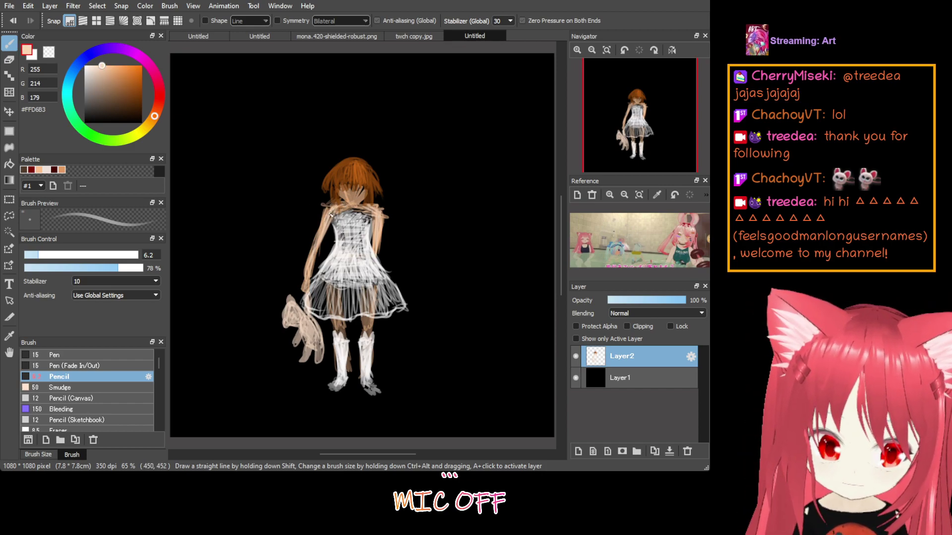
# Lighten the lower face and arms with light peach #FFD6B3, and erase the stray strokes around the shoulders
pyautogui.moveTo(332, 214)
pyautogui.mouseDown()
pyautogui.moveTo(312, 277)
pyautogui.moveTo(329, 229)
pyautogui.mouseUp()
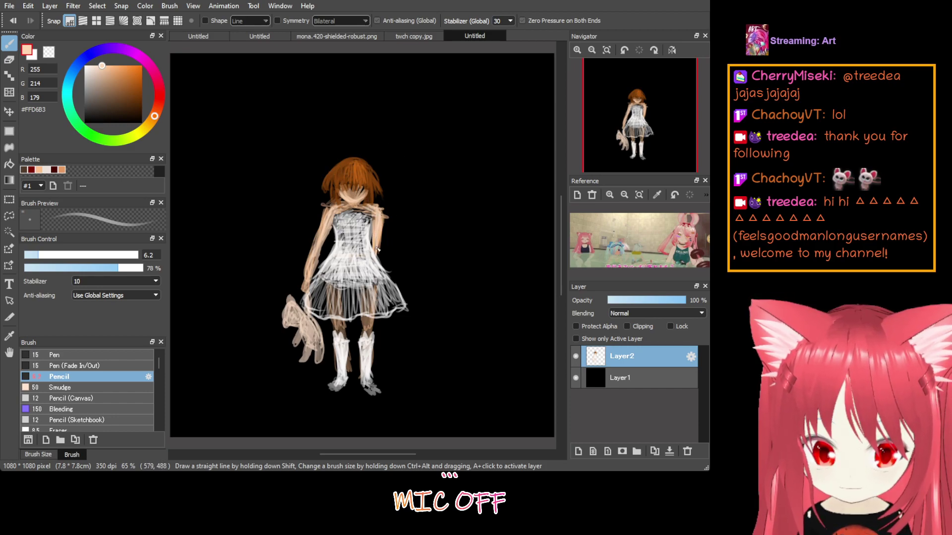
pyautogui.press('e')
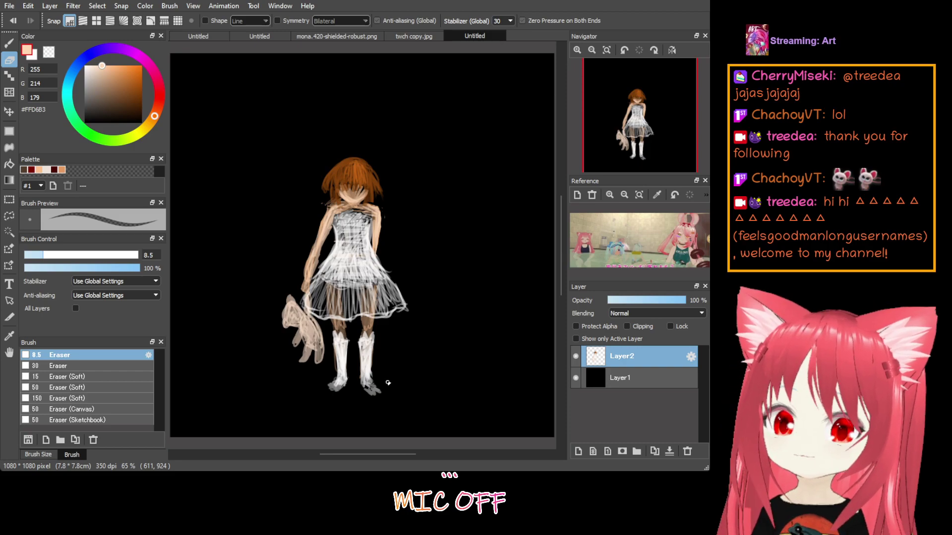
# Fill in the dress bodice with pure white #FFFFFF pencil strokes
pyautogui.moveTo(102, 66); pyautogui.dragTo(65, 40)
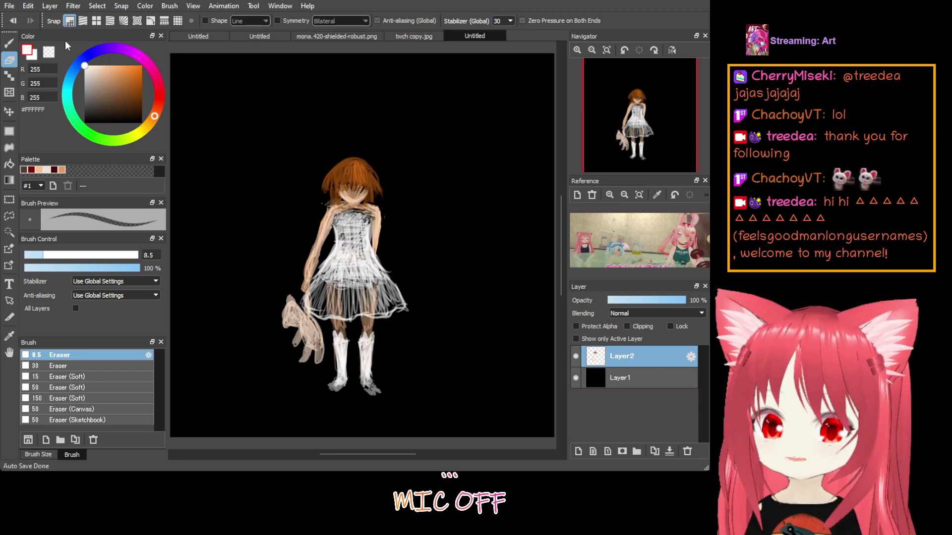
pyautogui.moveTo(336, 223)
pyautogui.mouseDown()
pyautogui.moveTo(347, 217)
pyautogui.moveTo(344, 228)
pyautogui.moveTo(356, 213)
pyautogui.mouseUp()
pyautogui.press('b')
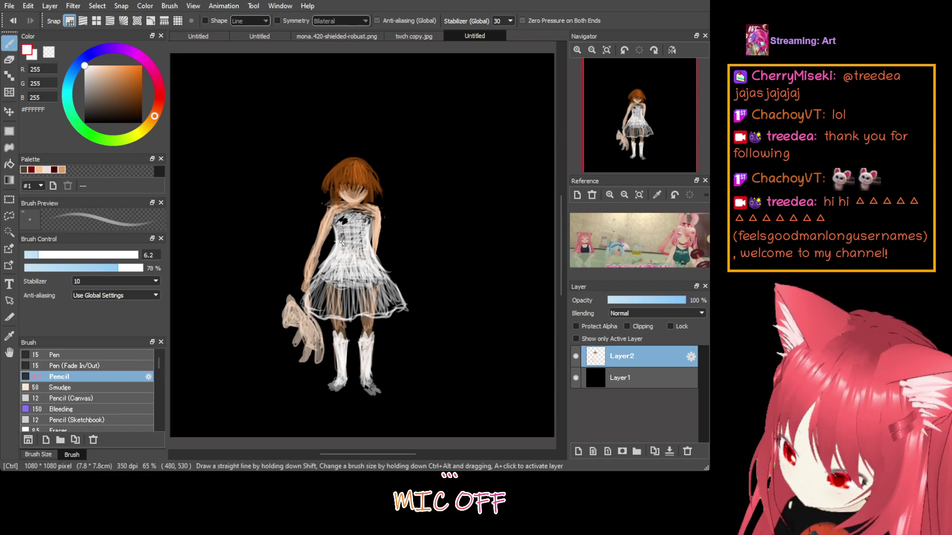
pyautogui.moveTo(342, 226)
pyautogui.mouseDown()
pyautogui.moveTo(360, 213)
pyautogui.moveTo(369, 219)
pyautogui.moveTo(344, 216)
pyautogui.moveTo(356, 220)
pyautogui.moveTo(347, 235)
pyautogui.moveTo(364, 230)
pyautogui.moveTo(360, 241)
pyautogui.moveTo(366, 230)
pyautogui.moveTo(359, 244)
pyautogui.moveTo(356, 229)
pyautogui.moveTo(340, 241)
pyautogui.moveTo(336, 225)
pyautogui.moveTo(342, 248)
pyautogui.moveTo(324, 272)
pyautogui.moveTo(342, 250)
pyautogui.moveTo(339, 266)
pyautogui.moveTo(328, 282)
pyautogui.moveTo(317, 279)
pyautogui.moveTo(353, 289)
pyautogui.moveTo(345, 285)
pyautogui.moveTo(383, 280)
pyautogui.moveTo(366, 286)
pyautogui.moveTo(382, 282)
pyautogui.moveTo(363, 254)
pyautogui.moveTo(347, 265)
pyautogui.moveTo(351, 243)
pyautogui.mouseUp()
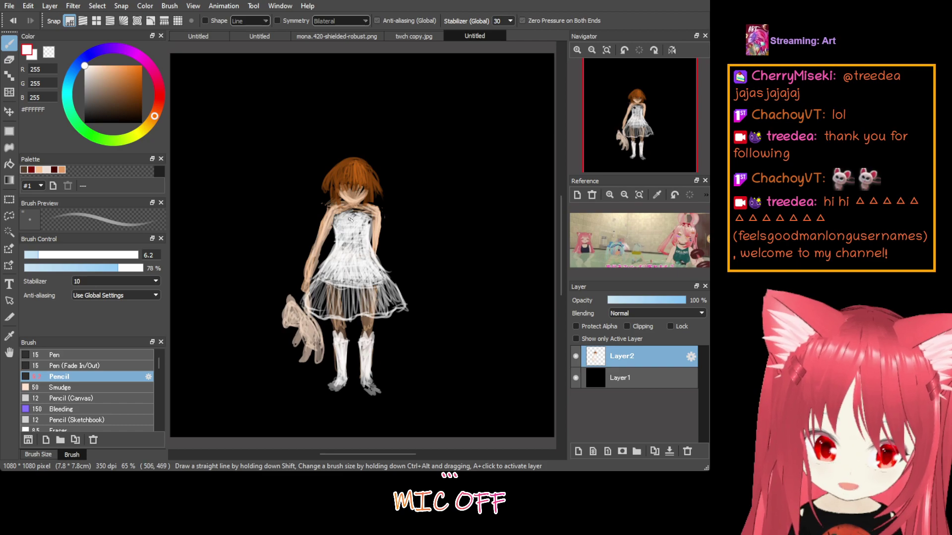
# Touch up the sketch in black #000000 and redraw the feet of the boots in light grey #DBDAD9
pyautogui.moveTo(94, 106); pyautogui.dragTo(85, 123)
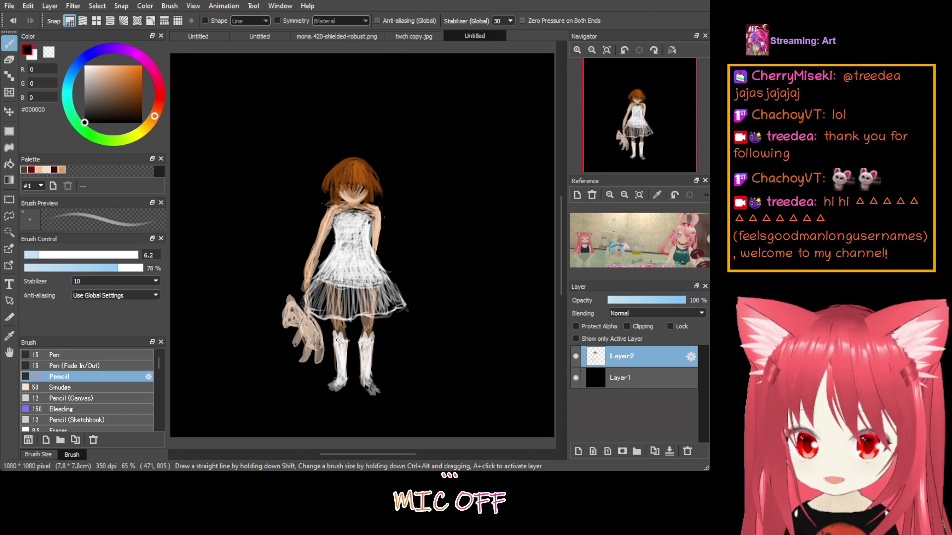
pyautogui.moveTo(97, 88); pyautogui.dragTo(85, 74)
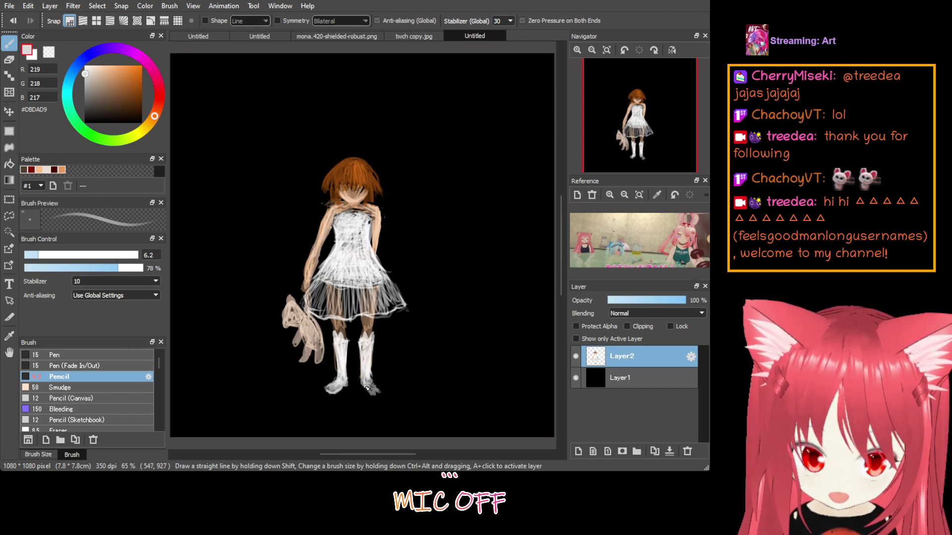
pyautogui.moveTo(367, 390); pyautogui.dragTo(381, 389)
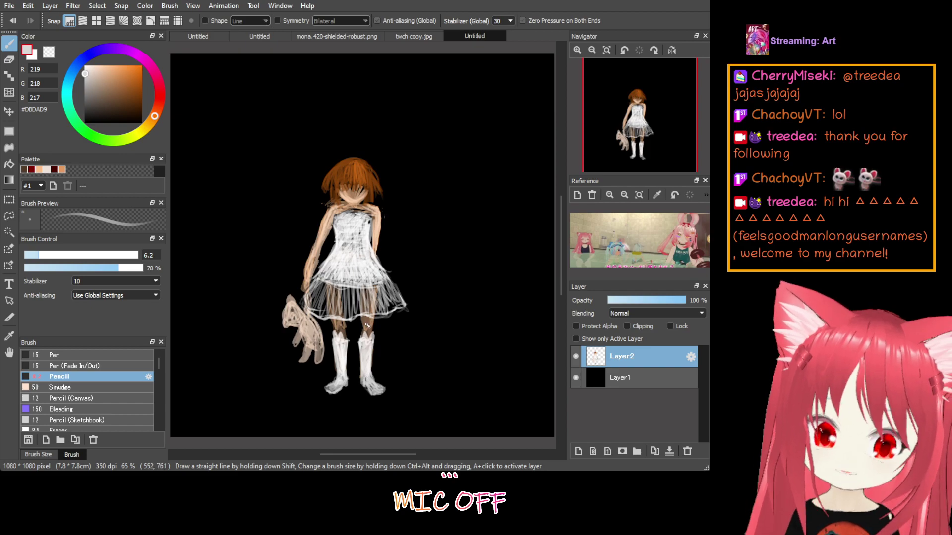
# Shade the legs and sheer lower skirt using peach #FFDCBF, grey-brown #867568 and pale beige #DDC8B7
pyautogui.moveTo(101, 75); pyautogui.dragTo(98, 54)
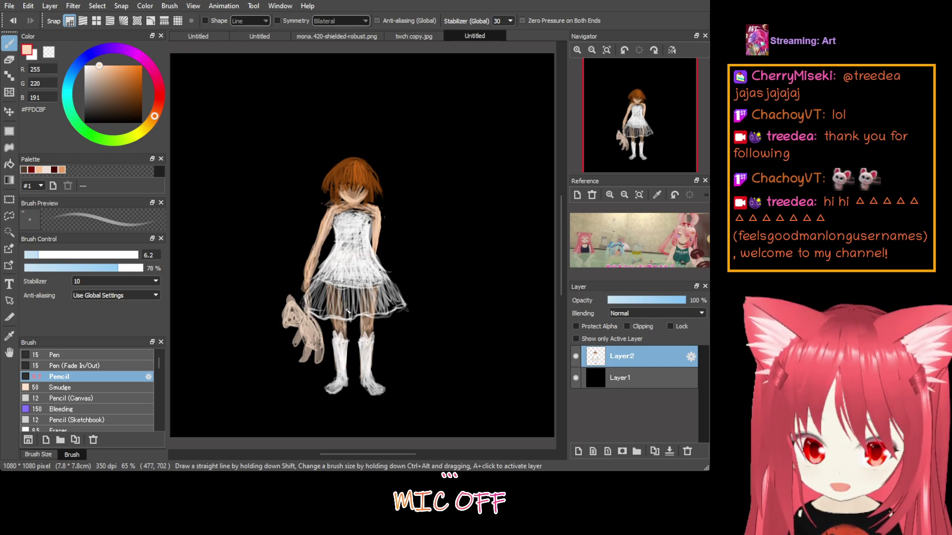
pyautogui.click(98, 93)
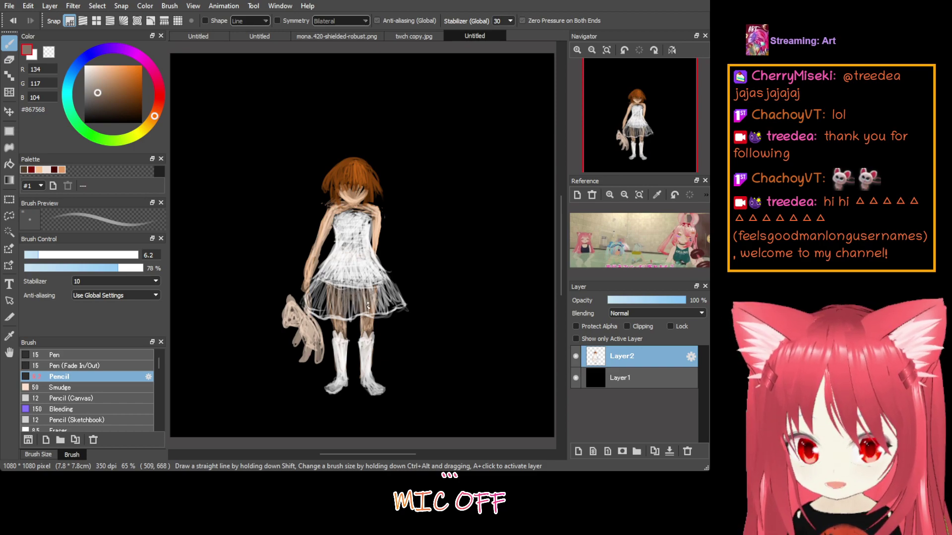
pyautogui.keyDown('alt'); pyautogui.click(329, 288); pyautogui.keyUp('alt')
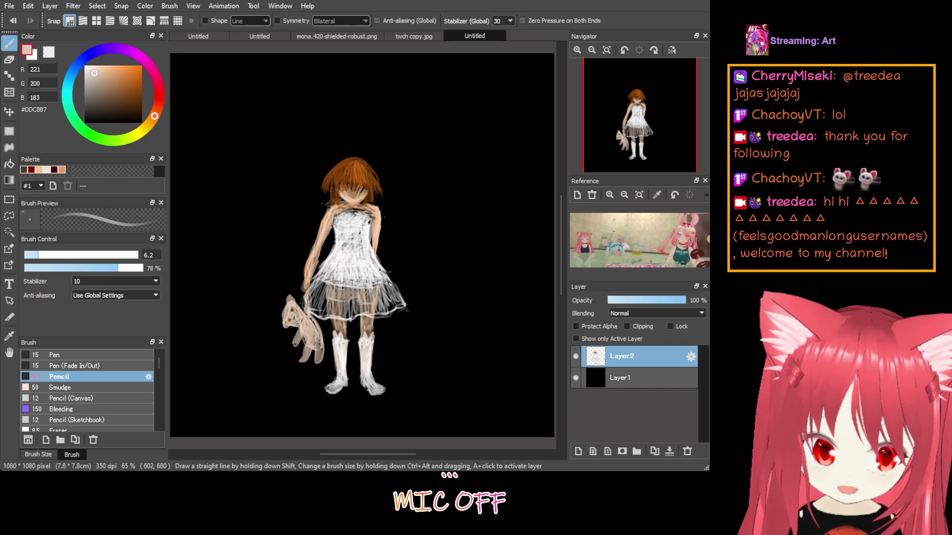
pyautogui.moveTo(388, 283)
pyautogui.mouseDown()
pyautogui.moveTo(390, 303)
pyautogui.moveTo(401, 292)
pyautogui.moveTo(384, 310)
pyautogui.mouseUp()
# Add near-white #FDFDFD folds across the sheer lower skirt layer
pyautogui.moveTo(106, 93); pyautogui.dragTo(70, 38)
pyautogui.moveTo(385, 284)
pyautogui.mouseDown()
pyautogui.moveTo(378, 305)
pyautogui.moveTo(392, 298)
pyautogui.moveTo(386, 311)
pyautogui.moveTo(392, 283)
pyautogui.moveTo(379, 281)
pyautogui.moveTo(384, 297)
pyautogui.moveTo(361, 287)
pyautogui.moveTo(364, 280)
pyautogui.moveTo(370, 314)
pyautogui.mouseUp()
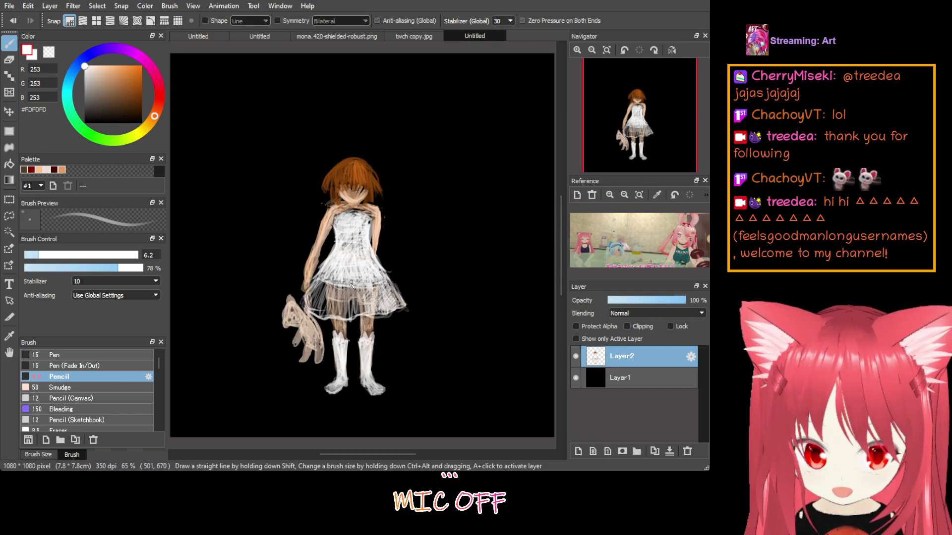
pyautogui.moveTo(344, 287); pyautogui.dragTo(354, 313)
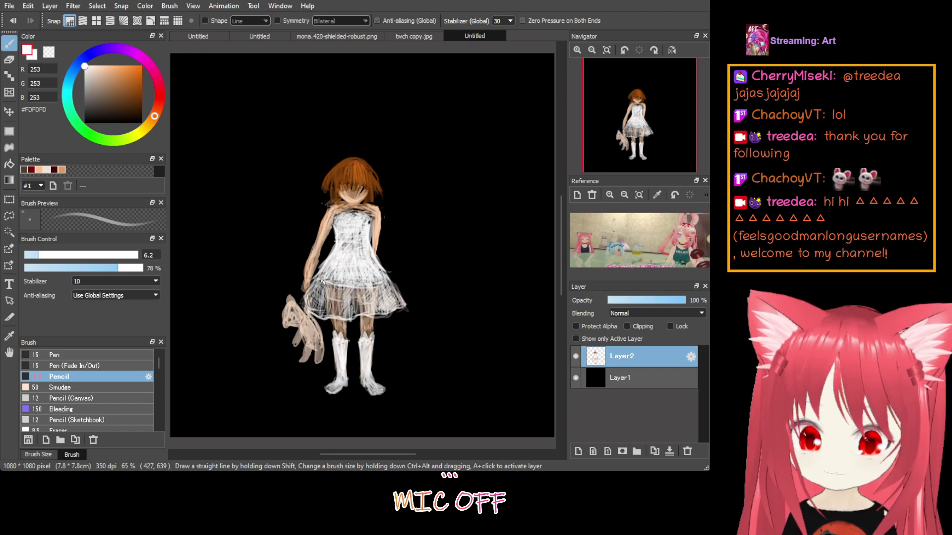
# Draw bright red #FF0837 accents on both sides of the hair and on the face
pyautogui.click(149, 56)
pyautogui.click(140, 66)
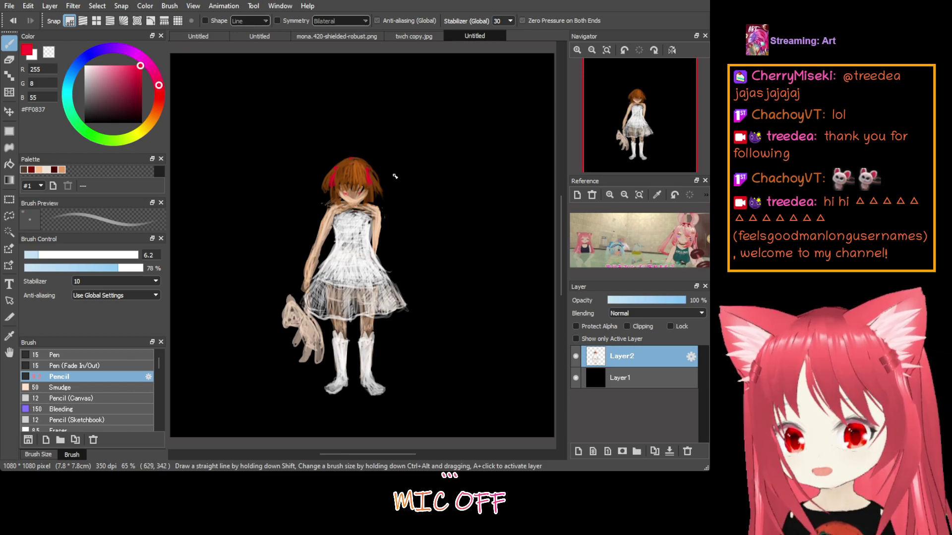
# Draw a pointed blade-like shape below the skirt hem beside the boot in grey #707070, and shade it with dark grey #4C4546
pyautogui.click(85, 98)
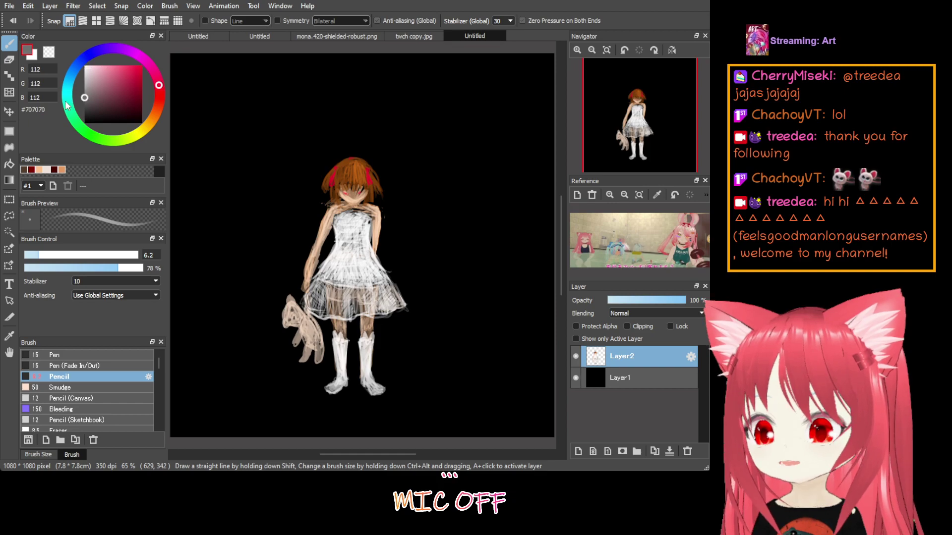
pyautogui.moveTo(385, 320)
pyautogui.mouseDown()
pyautogui.moveTo(385, 351)
pyautogui.moveTo(378, 313)
pyautogui.moveTo(384, 338)
pyautogui.moveTo(382, 315)
pyautogui.mouseUp()
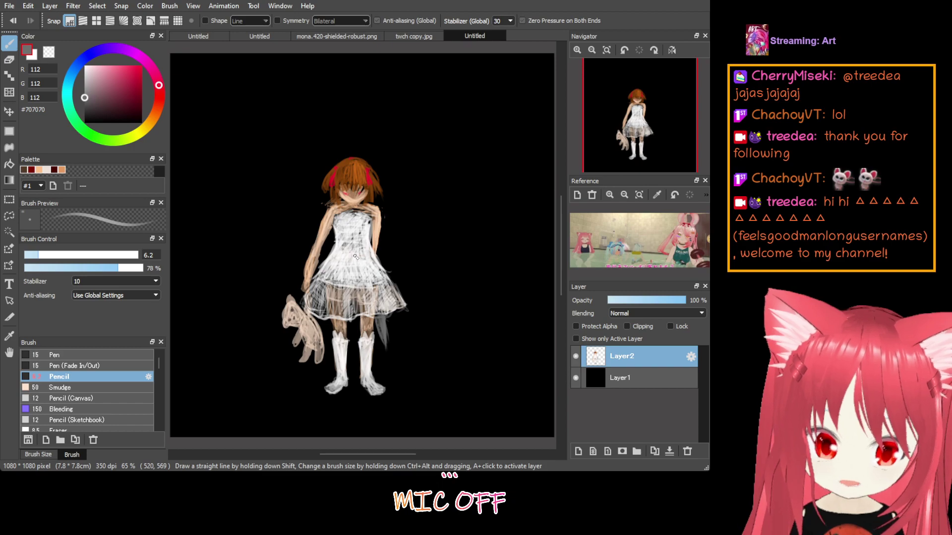
pyautogui.click(89, 106)
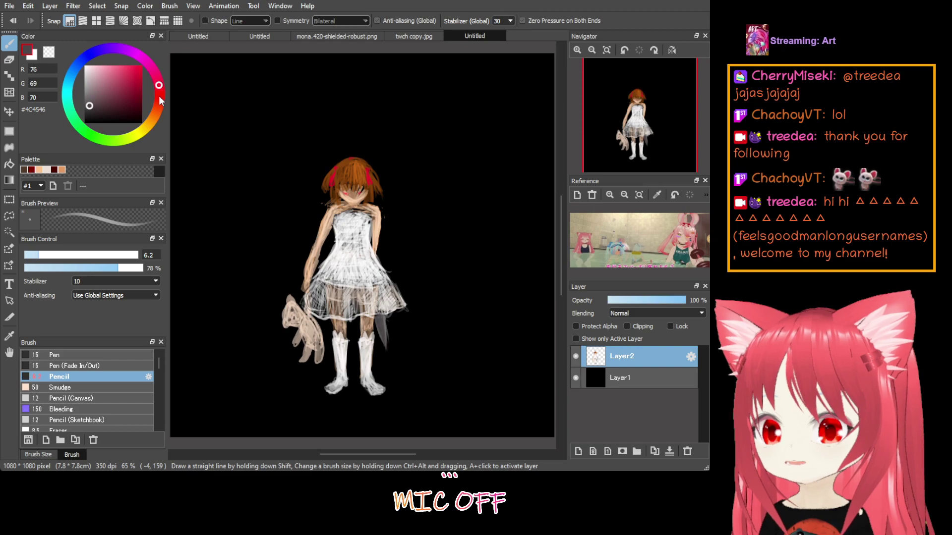
# Tint the blade beside the boot with dark red #7F162A and shade the white boots with grey #81787A
pyautogui.click(131, 95)
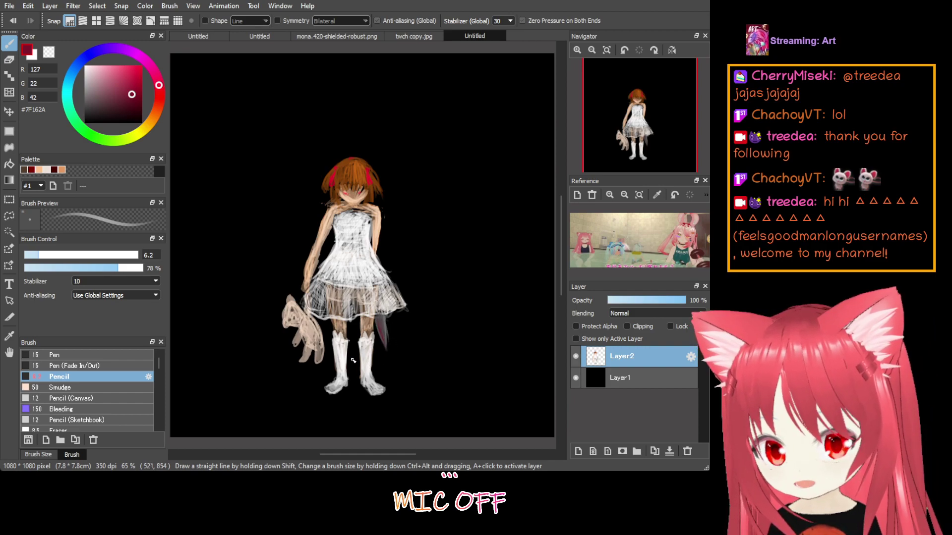
pyautogui.keyDown('alt'); pyautogui.click(342, 337); pyautogui.keyUp('alt')
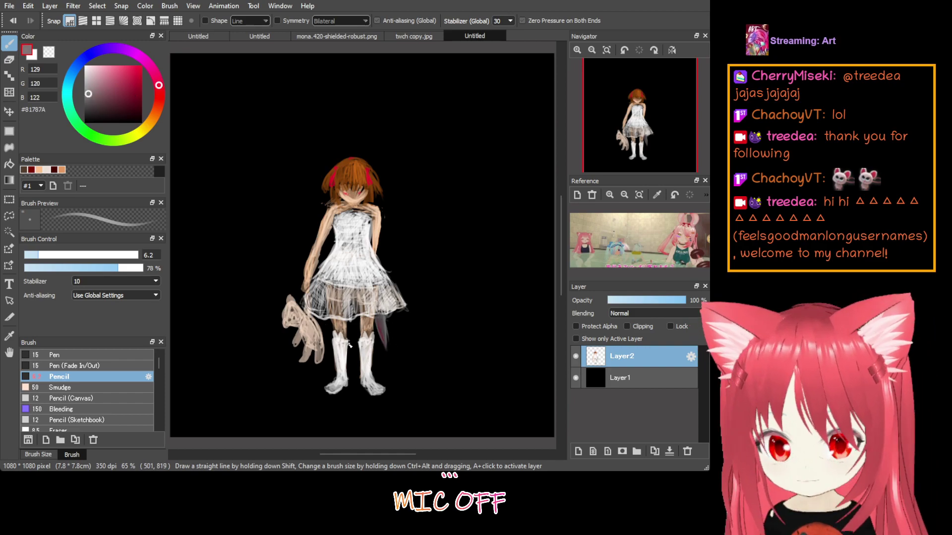
pyautogui.moveTo(346, 341)
pyautogui.mouseDown()
pyautogui.moveTo(344, 376)
pyautogui.moveTo(346, 356)
pyautogui.mouseUp()
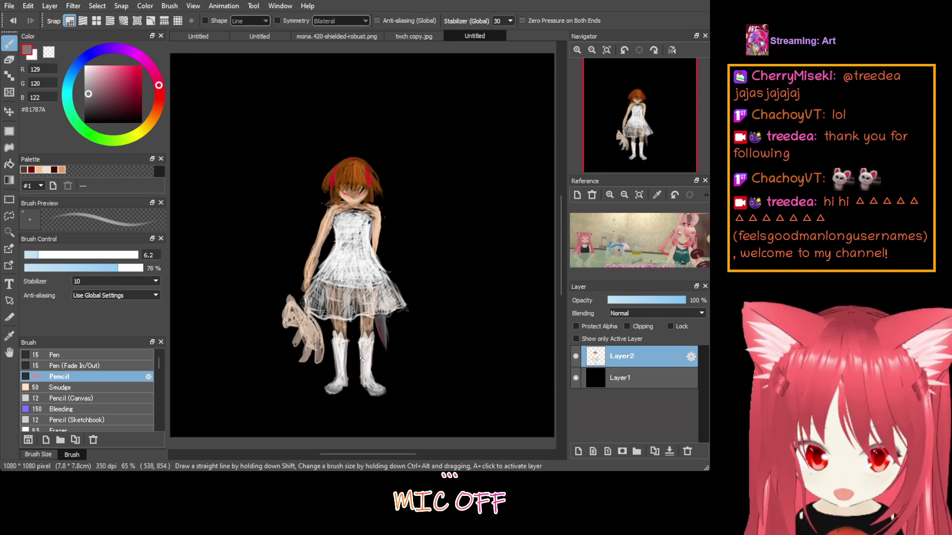
pyautogui.moveTo(357, 379); pyautogui.dragTo(361, 392)
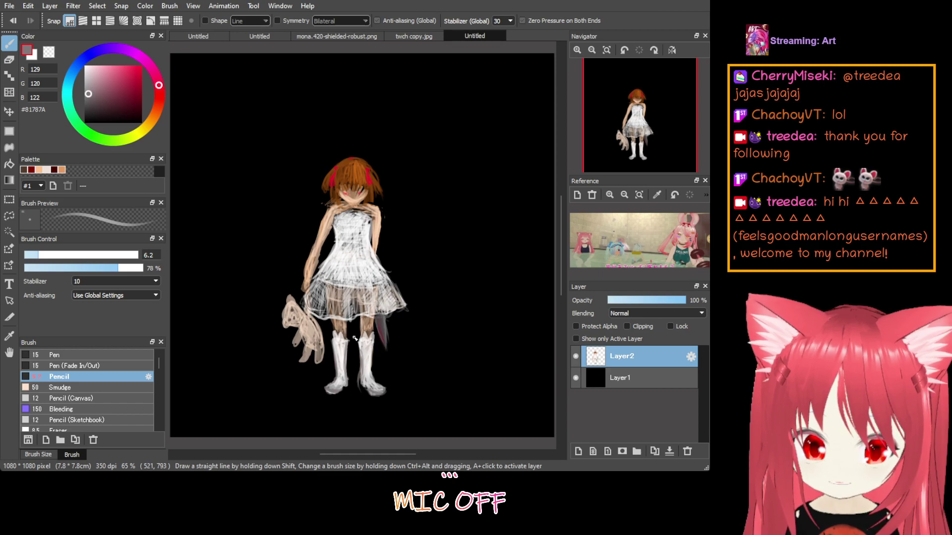
pyautogui.moveTo(352, 349); pyautogui.dragTo(346, 372)
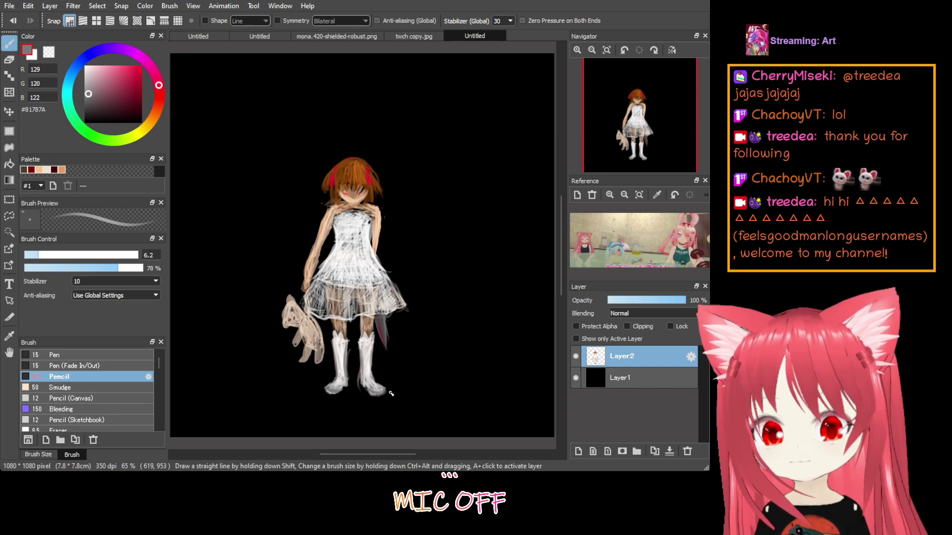
# Add a new layer between the figure and the black background and paint grey #4C4C4C smoke across the upper area at brush size 140
pyautogui.click(628, 379)
pyautogui.click(579, 451)
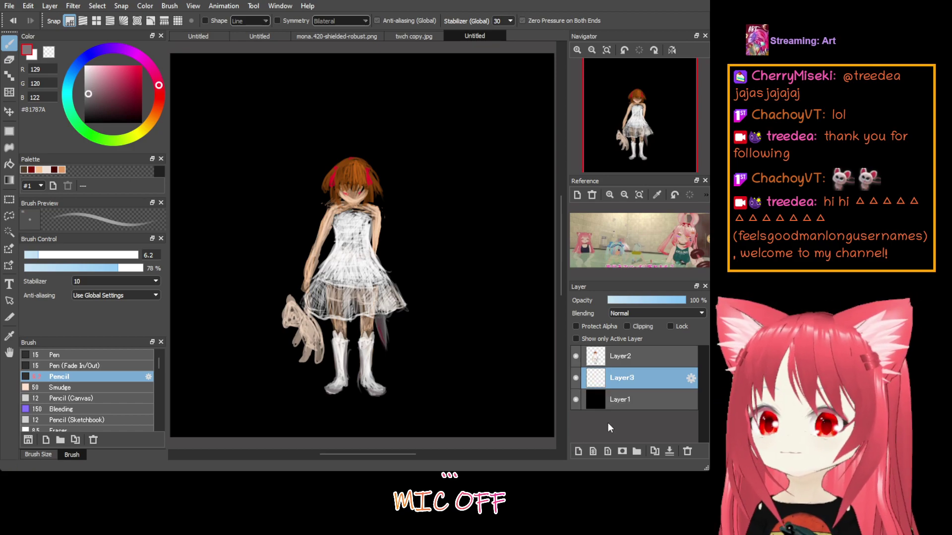
pyautogui.click(83, 104)
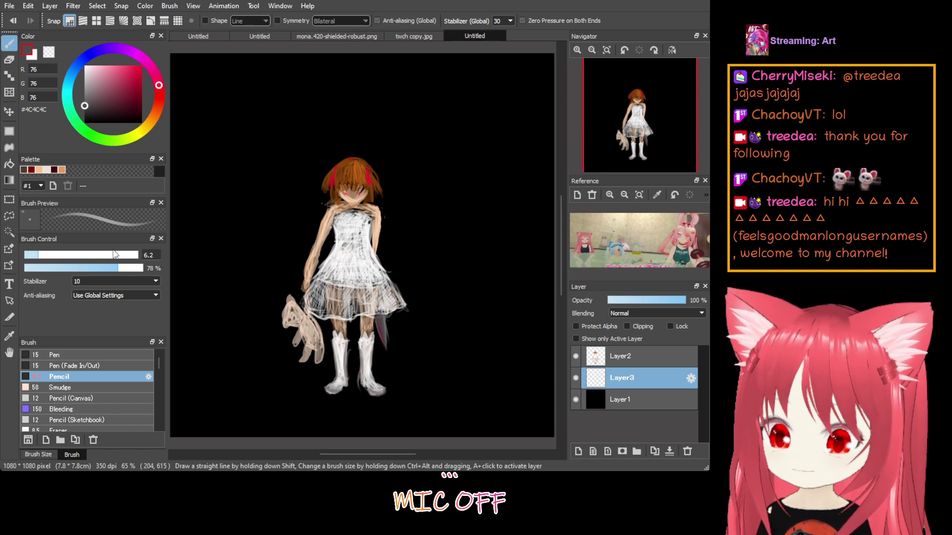
pyautogui.click(136, 255)
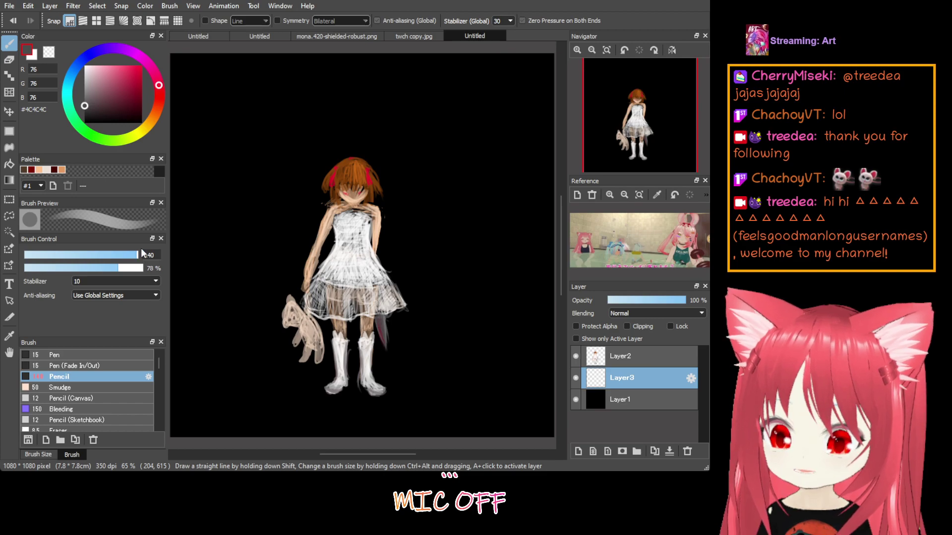
pyautogui.moveTo(205, 82)
pyautogui.mouseDown()
pyautogui.moveTo(191, 61)
pyautogui.moveTo(210, 53)
pyautogui.moveTo(229, 55)
pyautogui.moveTo(188, 88)
pyautogui.moveTo(286, 60)
pyautogui.moveTo(299, 69)
pyautogui.moveTo(195, 144)
pyautogui.moveTo(301, 96)
pyautogui.moveTo(377, 80)
pyautogui.moveTo(288, 176)
pyautogui.moveTo(276, 214)
pyautogui.moveTo(334, 241)
pyautogui.moveTo(356, 237)
pyautogui.moveTo(435, 121)
pyautogui.moveTo(451, 79)
pyautogui.moveTo(442, 41)
pyautogui.moveTo(411, 52)
pyautogui.moveTo(447, 69)
pyautogui.moveTo(536, 70)
pyautogui.mouseUp()
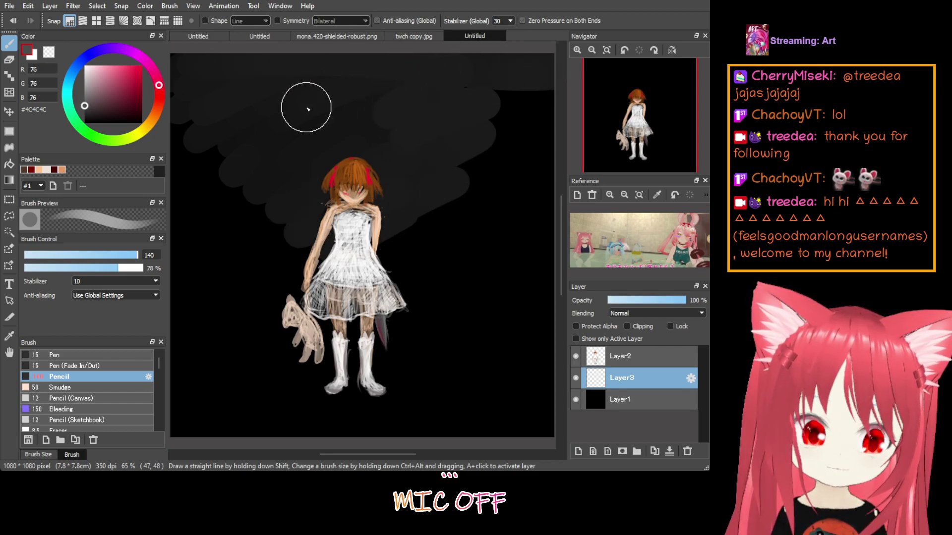
pyautogui.moveTo(489, 137)
pyautogui.mouseDown()
pyautogui.moveTo(383, 297)
pyautogui.moveTo(402, 214)
pyautogui.moveTo(310, 266)
pyautogui.moveTo(289, 197)
pyautogui.moveTo(241, 113)
pyautogui.moveTo(247, 155)
pyautogui.moveTo(288, 222)
pyautogui.moveTo(208, 84)
pyautogui.moveTo(296, 100)
pyautogui.moveTo(275, 158)
pyautogui.moveTo(302, 121)
pyautogui.moveTo(244, 65)
pyautogui.moveTo(361, 76)
pyautogui.moveTo(351, 112)
pyautogui.moveTo(318, 105)
pyautogui.moveTo(363, 73)
pyautogui.moveTo(427, 68)
pyautogui.moveTo(201, 72)
pyautogui.moveTo(319, 74)
pyautogui.moveTo(244, 87)
pyautogui.moveTo(238, 101)
pyautogui.moveTo(268, 111)
pyautogui.moveTo(228, 105)
pyautogui.moveTo(434, 83)
pyautogui.moveTo(558, 54)
pyautogui.mouseUp()
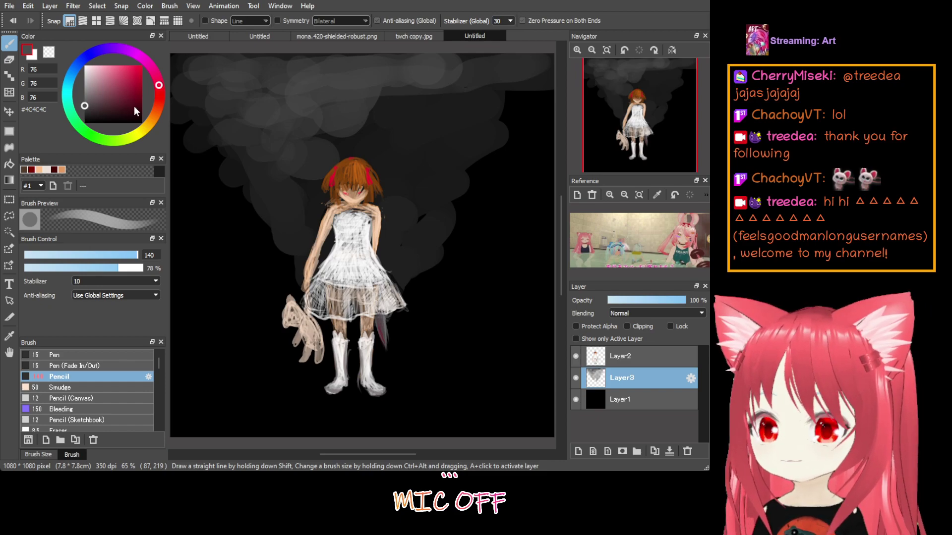
# Paint vertical trunk-like streaks in grey #4C4C4C behind and on both sides of the girl with the pencil at size 74
pyautogui.click(67, 92)
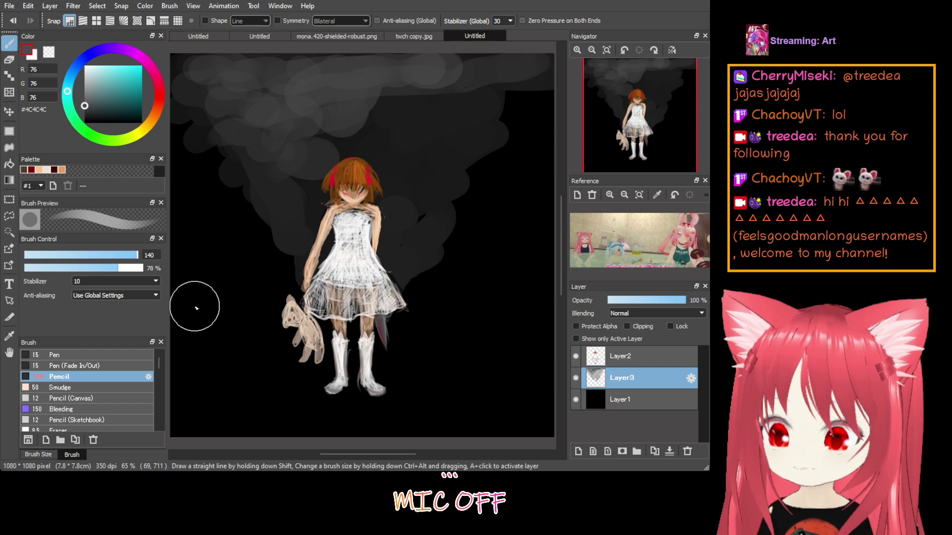
pyautogui.click(118, 255)
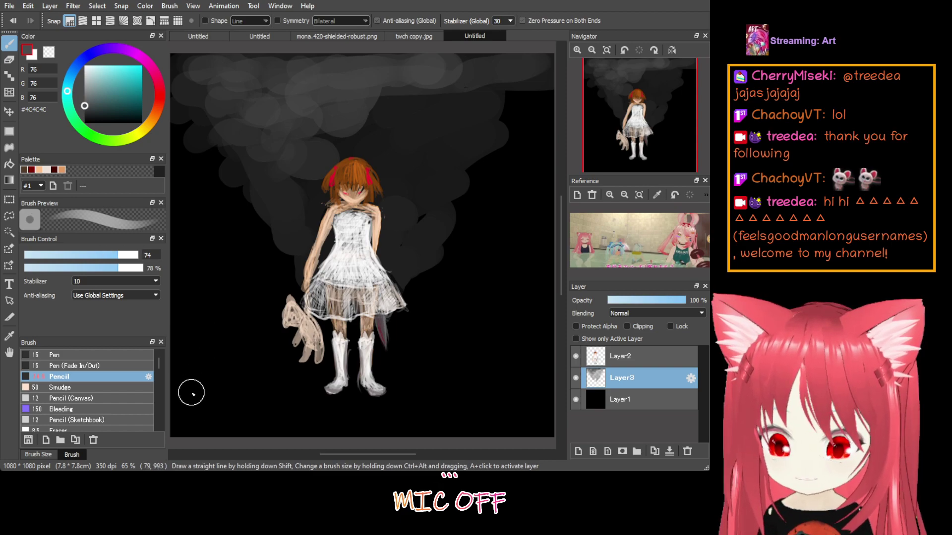
pyautogui.moveTo(191, 270); pyautogui.dragTo(210, 151)
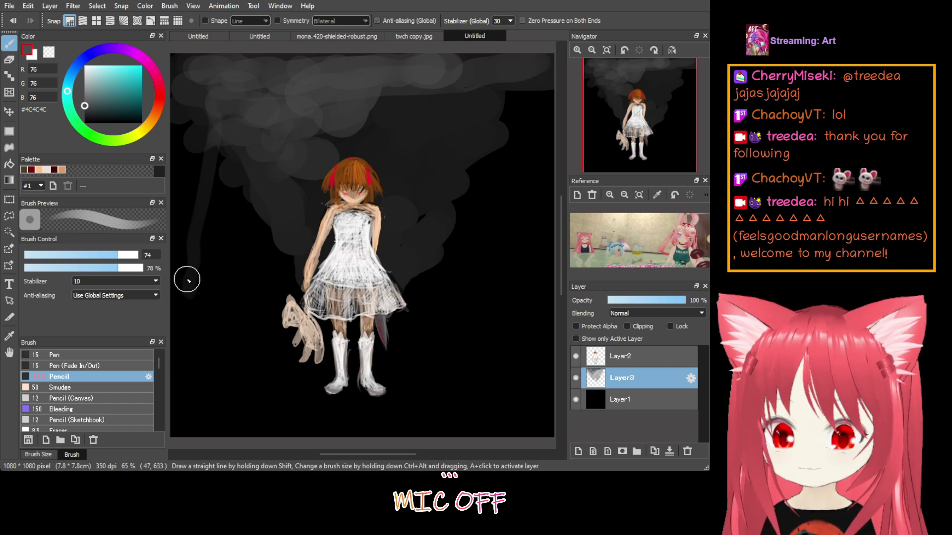
pyautogui.moveTo(187, 276)
pyautogui.mouseDown()
pyautogui.moveTo(206, 174)
pyautogui.moveTo(204, 98)
pyautogui.mouseUp()
pyautogui.moveTo(206, 149)
pyautogui.mouseDown()
pyautogui.moveTo(183, 258)
pyautogui.moveTo(196, 281)
pyautogui.moveTo(186, 253)
pyautogui.moveTo(190, 299)
pyautogui.moveTo(203, 211)
pyautogui.moveTo(201, 291)
pyautogui.moveTo(205, 209)
pyautogui.moveTo(201, 318)
pyautogui.moveTo(217, 119)
pyautogui.moveTo(186, 298)
pyautogui.moveTo(225, 277)
pyautogui.moveTo(243, 123)
pyautogui.moveTo(224, 263)
pyautogui.moveTo(233, 245)
pyautogui.moveTo(232, 300)
pyautogui.moveTo(235, 89)
pyautogui.moveTo(235, 203)
pyautogui.mouseUp()
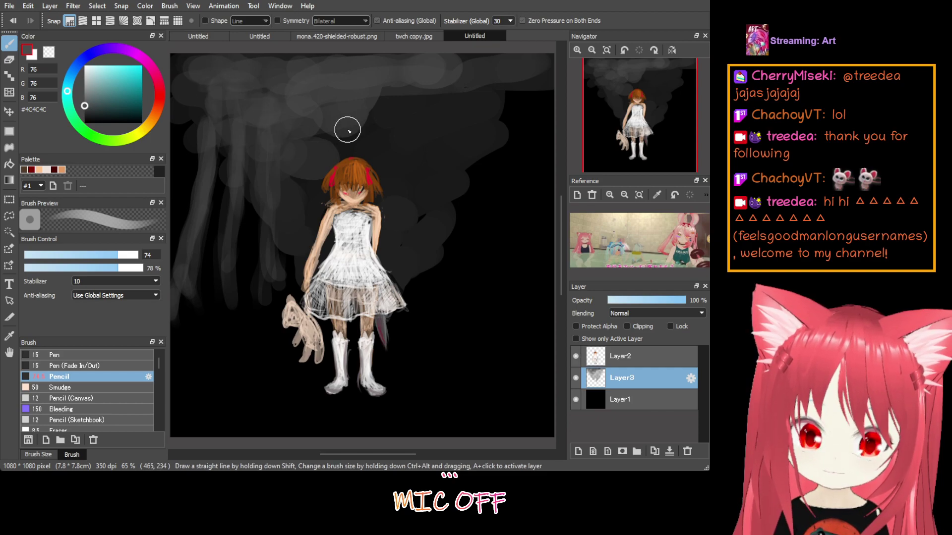
pyautogui.moveTo(425, 136)
pyautogui.mouseDown()
pyautogui.moveTo(438, 254)
pyautogui.moveTo(431, 175)
pyautogui.moveTo(449, 249)
pyautogui.moveTo(439, 247)
pyautogui.moveTo(433, 219)
pyautogui.moveTo(462, 316)
pyautogui.moveTo(434, 209)
pyautogui.moveTo(453, 302)
pyautogui.moveTo(436, 299)
pyautogui.moveTo(432, 272)
pyautogui.moveTo(447, 296)
pyautogui.moveTo(432, 259)
pyautogui.moveTo(428, 306)
pyautogui.moveTo(397, 233)
pyautogui.moveTo(413, 306)
pyautogui.mouseUp()
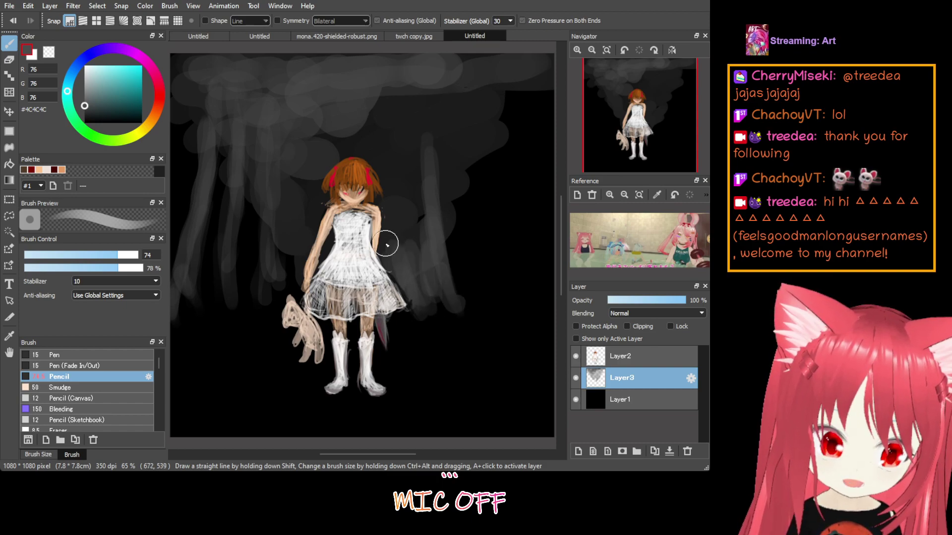
pyautogui.moveTo(324, 245)
pyautogui.mouseDown()
pyautogui.moveTo(303, 278)
pyautogui.moveTo(287, 263)
pyautogui.moveTo(265, 276)
pyautogui.moveTo(360, 293)
pyautogui.moveTo(347, 302)
pyautogui.moveTo(274, 286)
pyautogui.moveTo(291, 251)
pyautogui.mouseUp()
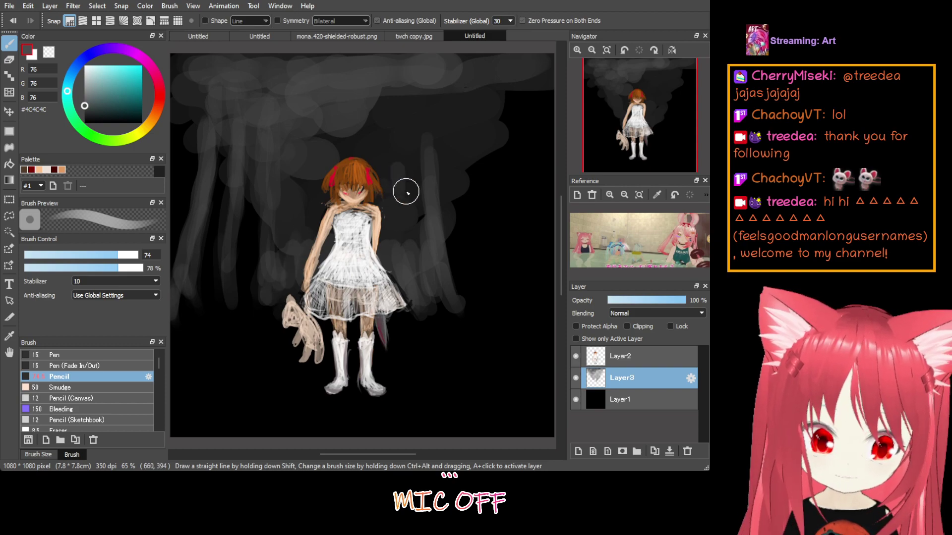
pyautogui.moveTo(457, 236)
pyautogui.mouseDown()
pyautogui.moveTo(460, 141)
pyautogui.moveTo(480, 215)
pyautogui.moveTo(458, 107)
pyautogui.moveTo(508, 324)
pyautogui.moveTo(473, 213)
pyautogui.moveTo(475, 236)
pyautogui.moveTo(516, 328)
pyautogui.moveTo(444, 237)
pyautogui.moveTo(459, 289)
pyautogui.mouseUp()
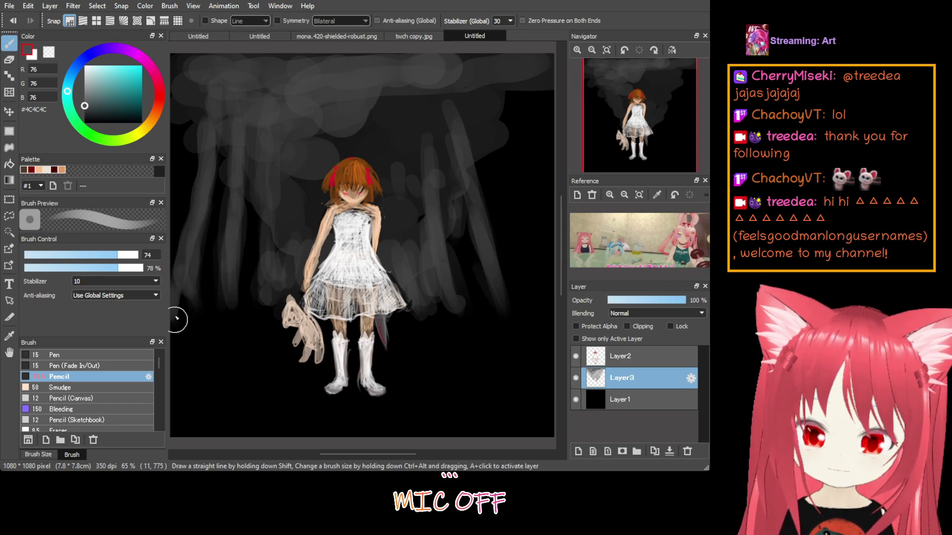
pyautogui.moveTo(491, 168)
pyautogui.mouseDown()
pyautogui.moveTo(508, 164)
pyautogui.moveTo(522, 178)
pyautogui.moveTo(503, 158)
pyautogui.moveTo(546, 284)
pyautogui.moveTo(525, 210)
pyautogui.moveTo(538, 248)
pyautogui.mouseUp()
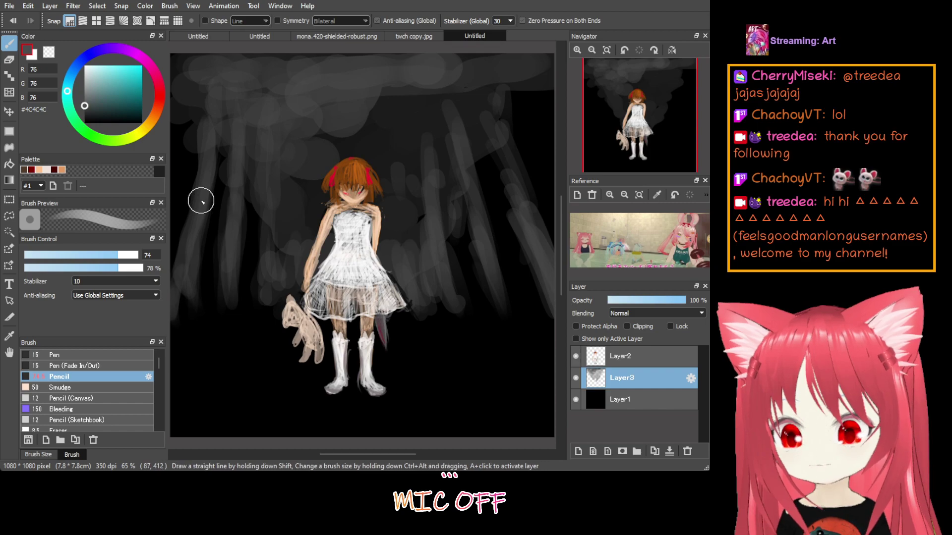
pyautogui.moveTo(202, 202); pyautogui.dragTo(221, 80)
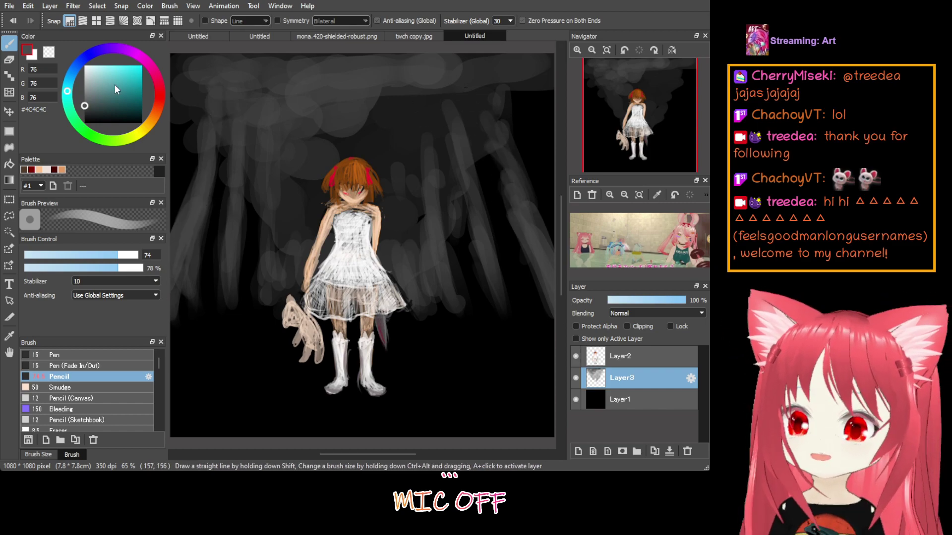
# Tint the upper parts of the background trunks with muted teal #4E7275 on both sides of the girl
pyautogui.click(104, 97)
pyautogui.moveTo(187, 79)
pyautogui.mouseDown()
pyautogui.moveTo(181, 120)
pyautogui.moveTo(205, 128)
pyautogui.moveTo(204, 155)
pyautogui.moveTo(190, 142)
pyautogui.moveTo(206, 183)
pyautogui.moveTo(196, 231)
pyautogui.moveTo(188, 147)
pyautogui.moveTo(187, 204)
pyautogui.moveTo(189, 161)
pyautogui.moveTo(208, 228)
pyautogui.mouseUp()
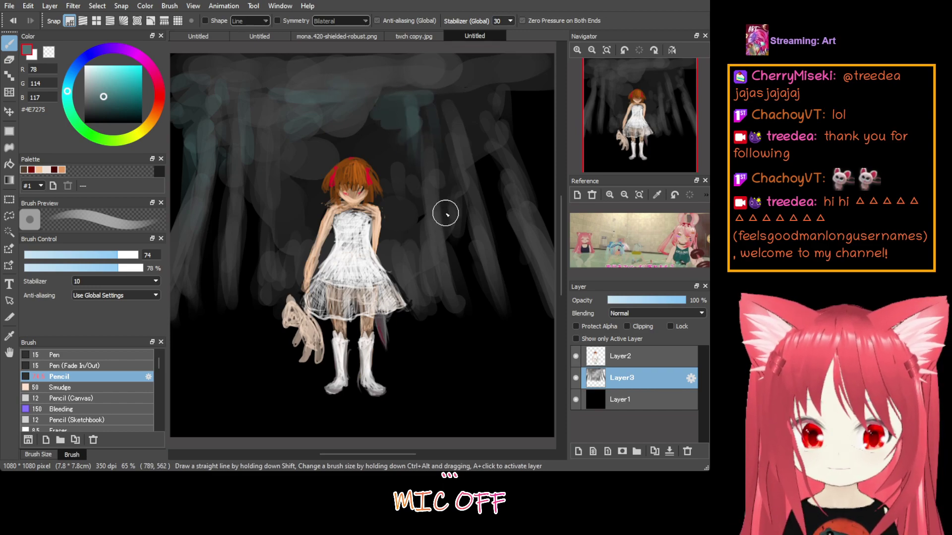
pyautogui.moveTo(444, 148)
pyautogui.mouseDown()
pyautogui.moveTo(445, 190)
pyautogui.moveTo(467, 128)
pyautogui.moveTo(478, 134)
pyautogui.moveTo(491, 227)
pyautogui.moveTo(516, 120)
pyautogui.moveTo(531, 144)
pyautogui.mouseUp()
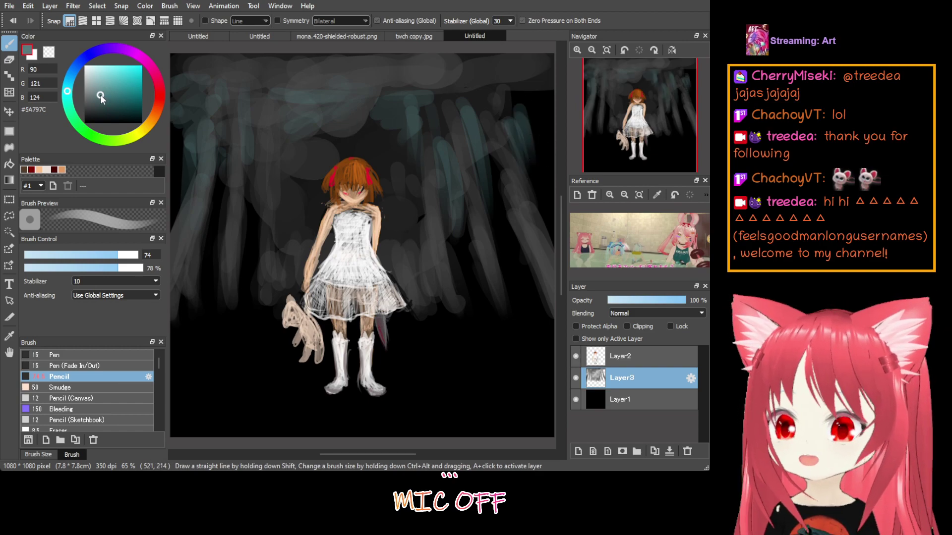
# Darken the gaps between the background trunks to the girl's left side of the picture with broad black #000000 strokes
pyautogui.click(85, 123)
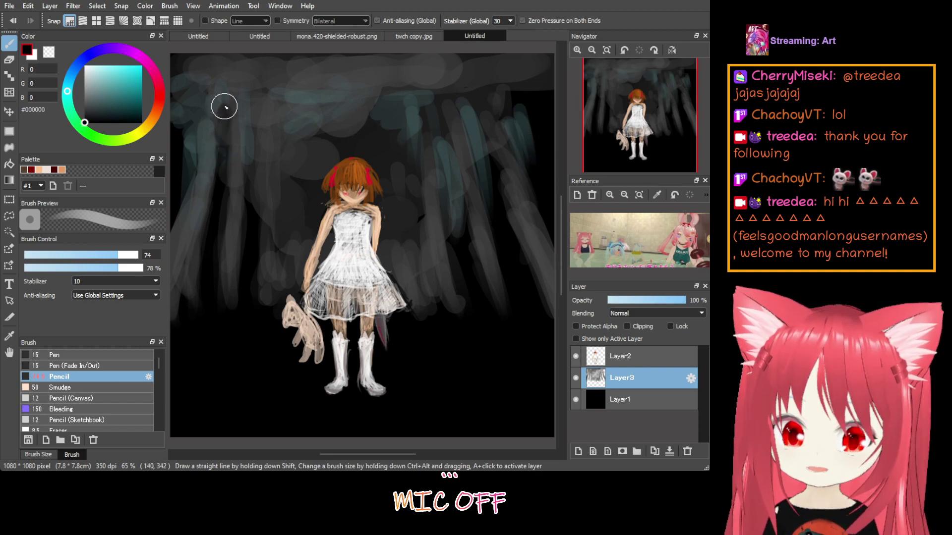
pyautogui.moveTo(221, 102)
pyautogui.mouseDown()
pyautogui.moveTo(227, 29)
pyautogui.moveTo(221, 141)
pyautogui.mouseUp()
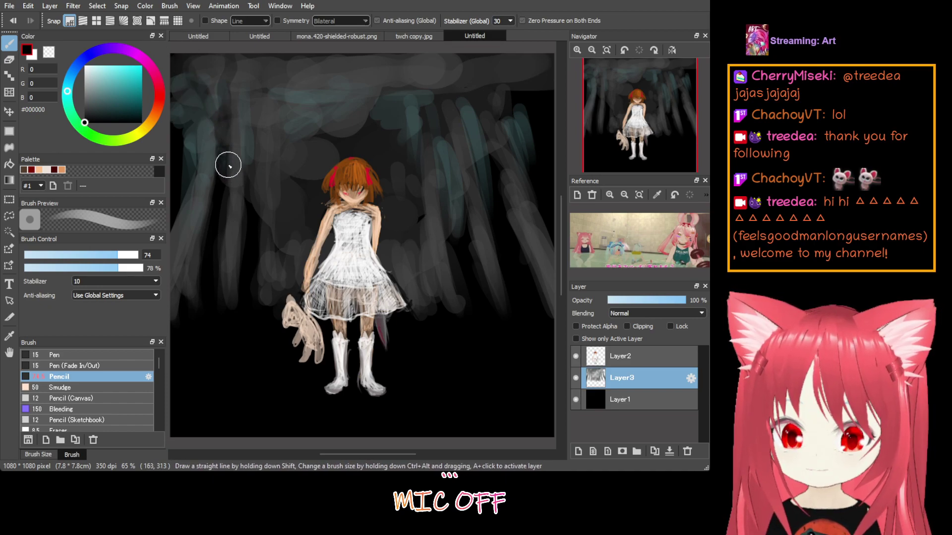
pyautogui.moveTo(227, 164)
pyautogui.mouseDown()
pyautogui.moveTo(252, 63)
pyautogui.moveTo(223, 179)
pyautogui.moveTo(242, 84)
pyautogui.mouseUp()
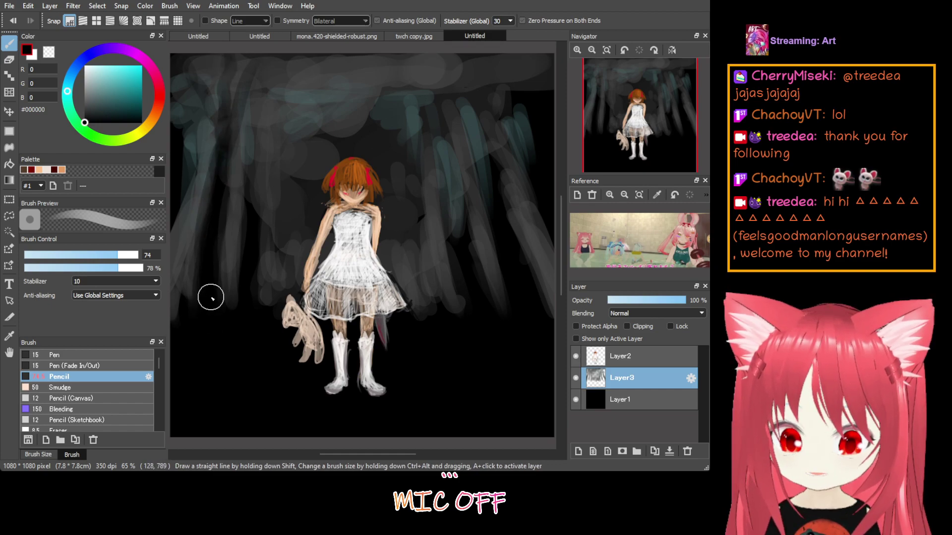
# Draw thin black tree outlines and branches over the upper-left background with the pencil at size 10
pyautogui.moveTo(171, 189); pyautogui.dragTo(161, 231)
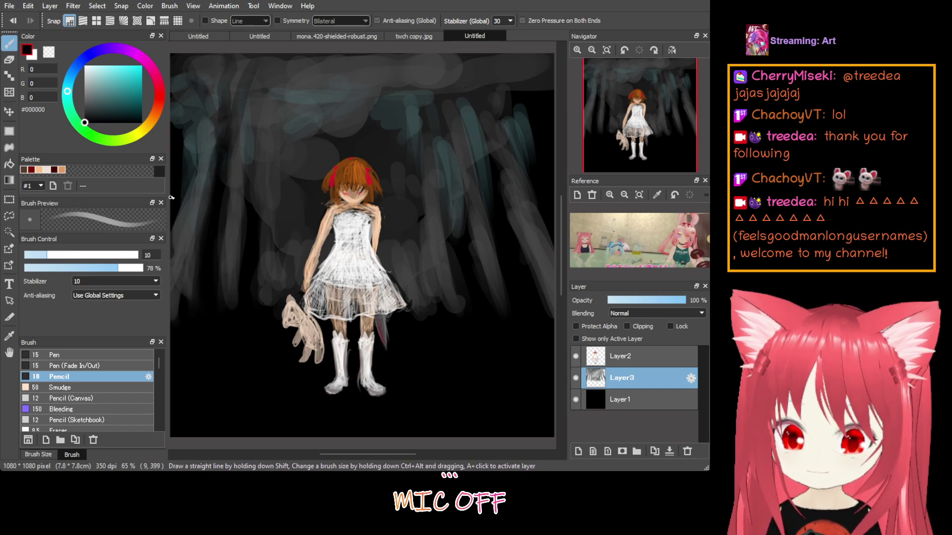
pyautogui.moveTo(191, 122)
pyautogui.mouseDown()
pyautogui.moveTo(209, 84)
pyautogui.moveTo(190, 150)
pyautogui.moveTo(223, 66)
pyautogui.mouseUp()
pyautogui.moveTo(182, 151)
pyautogui.mouseDown()
pyautogui.moveTo(220, 63)
pyautogui.moveTo(189, 121)
pyautogui.mouseUp()
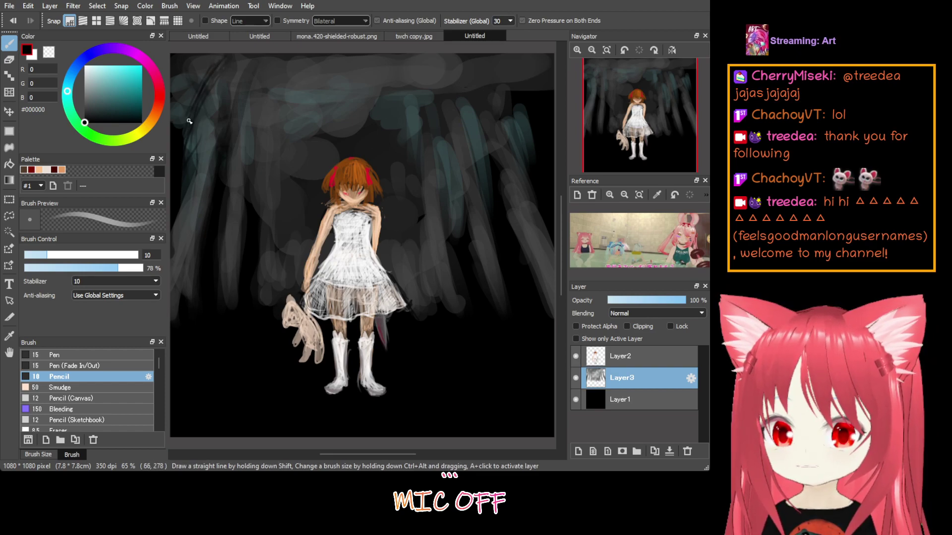
pyautogui.moveTo(188, 157); pyautogui.dragTo(209, 72)
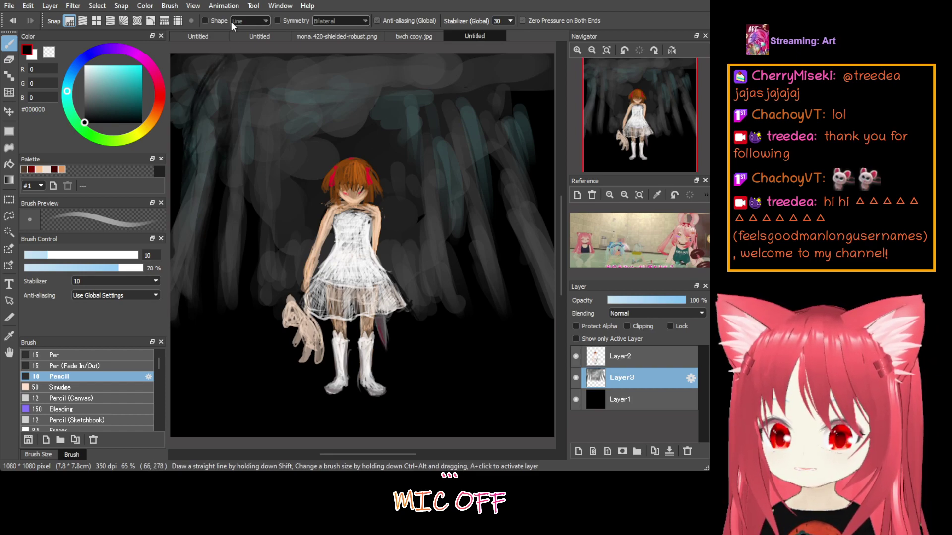
pyautogui.moveTo(194, 145)
pyautogui.mouseDown()
pyautogui.moveTo(176, 228)
pyautogui.moveTo(177, 193)
pyautogui.mouseUp()
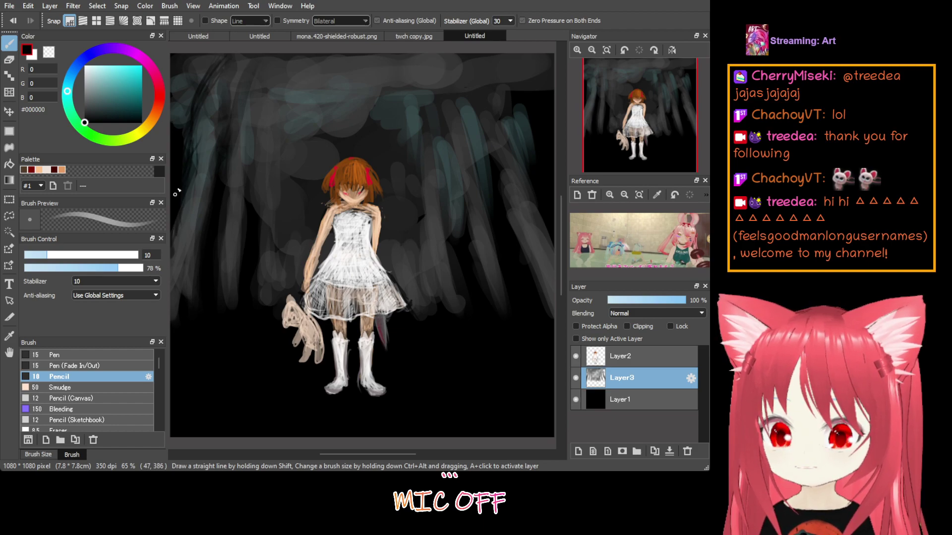
pyautogui.moveTo(180, 141)
pyautogui.mouseDown()
pyautogui.moveTo(203, 54)
pyautogui.moveTo(177, 151)
pyautogui.moveTo(185, 79)
pyautogui.mouseUp()
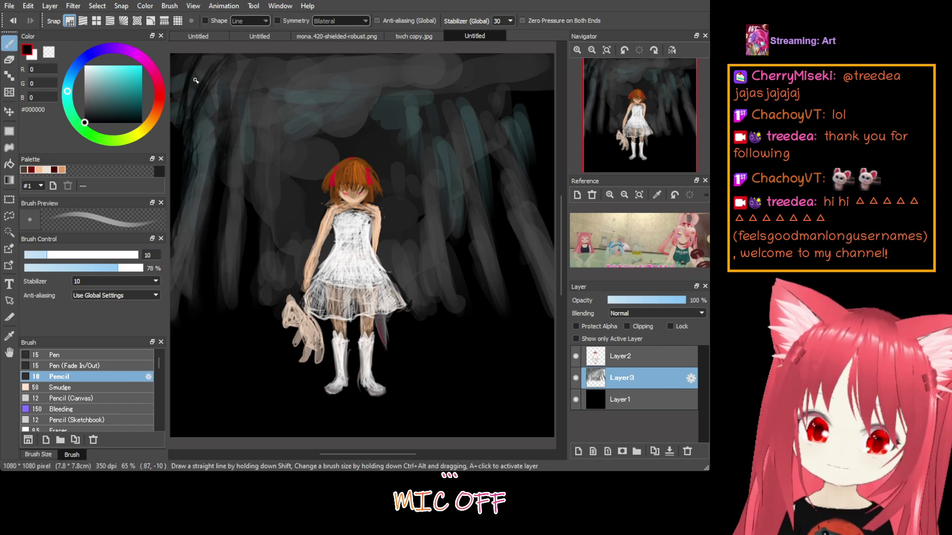
pyautogui.moveTo(196, 81); pyautogui.dragTo(193, 59)
pyautogui.click(198, 36)
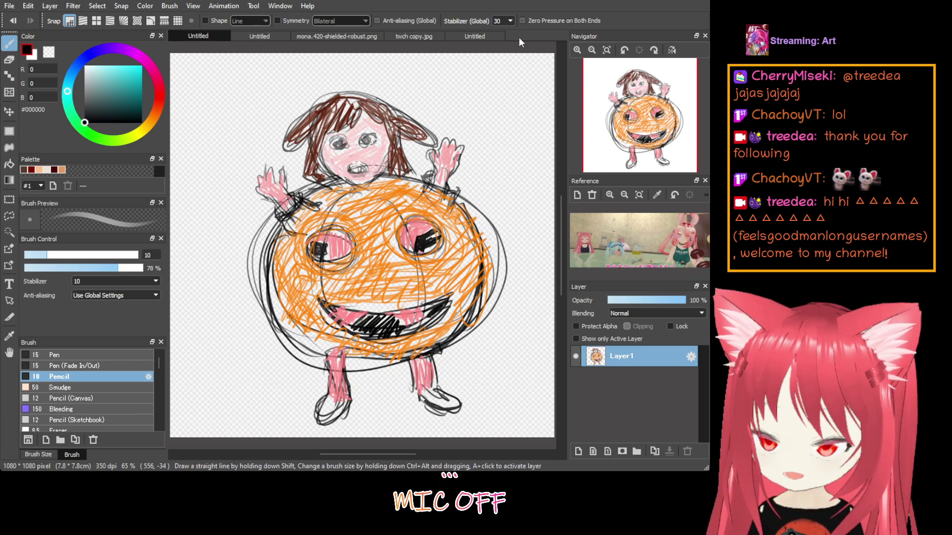
pyautogui.click(471, 36)
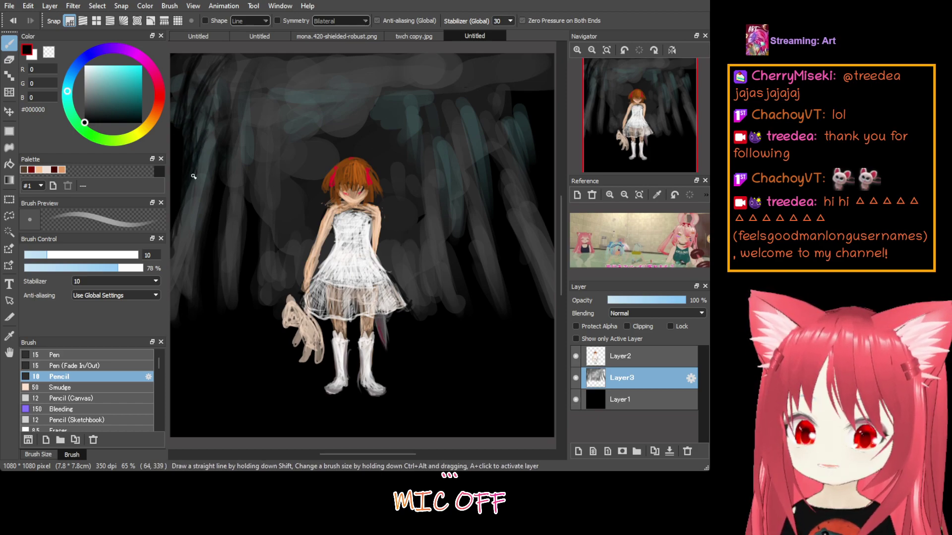
# Draw black trunks and branches across the background with the pencil at size 16 and 58% opacity, and soften them with the Bleeding brush
pyautogui.moveTo(72, 255); pyautogui.dragTo(89, 266)
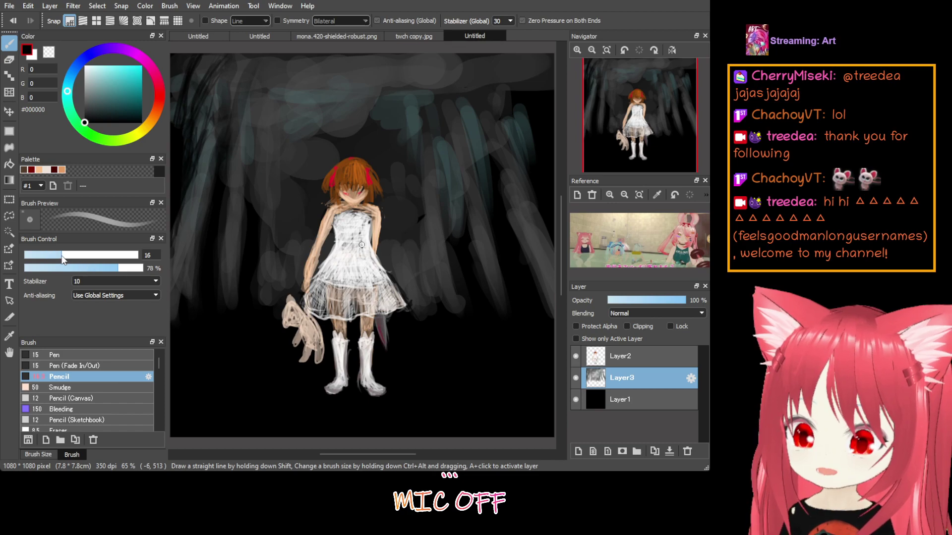
pyautogui.click(93, 268)
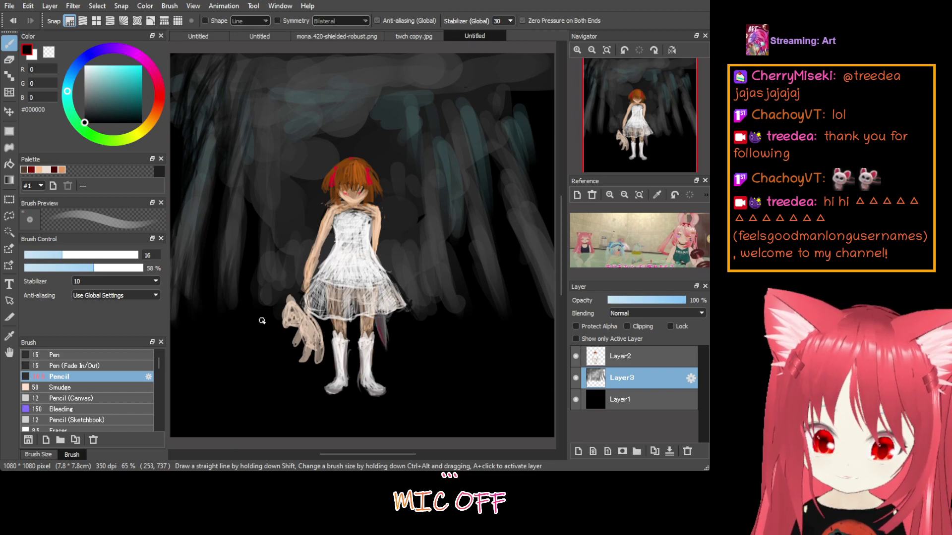
pyautogui.moveTo(262, 321); pyautogui.dragTo(277, 279)
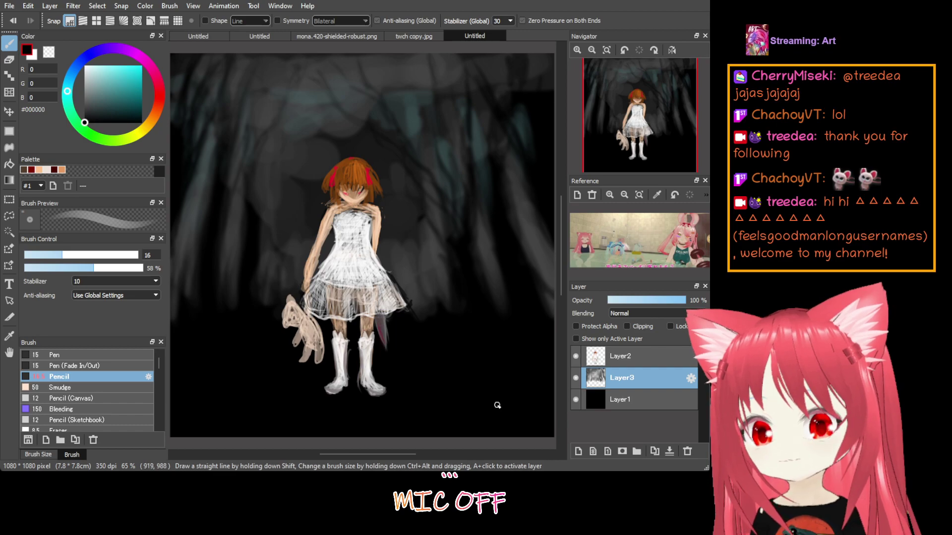
pyautogui.click(85, 410)
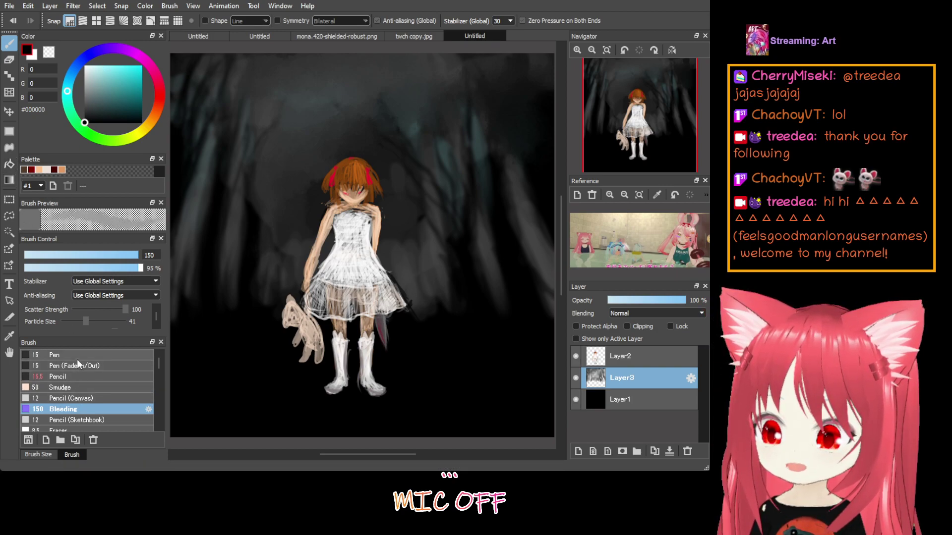
# Smooth the girl's dress, boots and plush toy on Layer2 with the Bleeding brush at sizes 13.5 and 19, raising its opacity to 100%
pyautogui.click(75, 375)
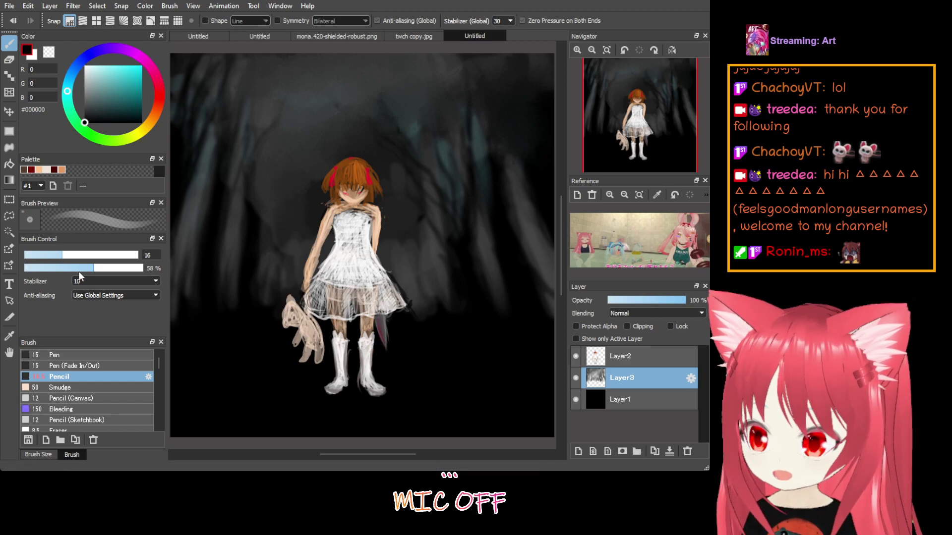
pyautogui.click(100, 411)
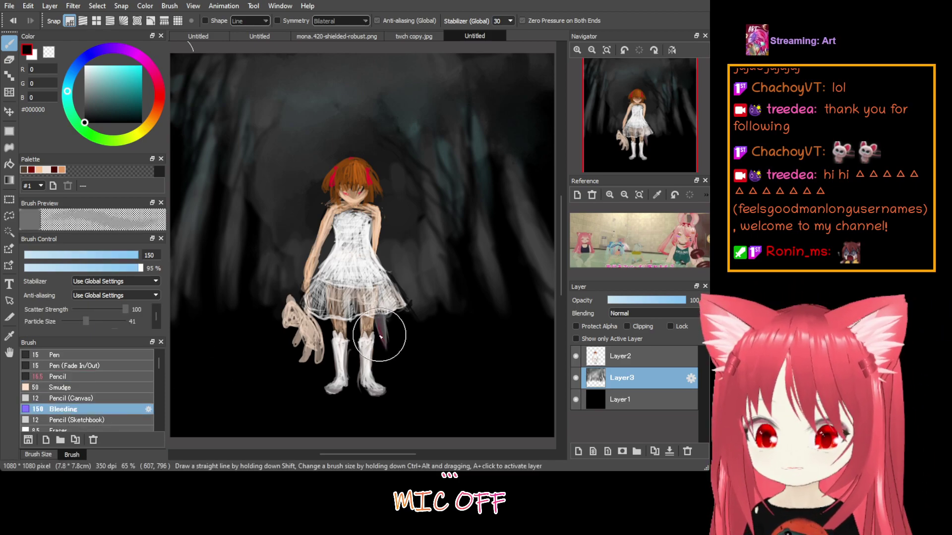
pyautogui.click(43, 261)
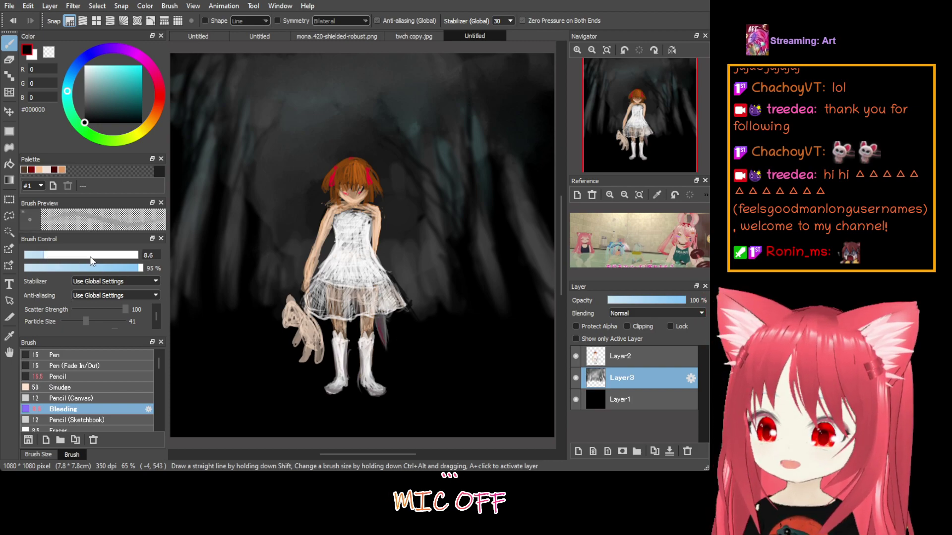
pyautogui.moveTo(42, 260); pyautogui.dragTo(55, 255)
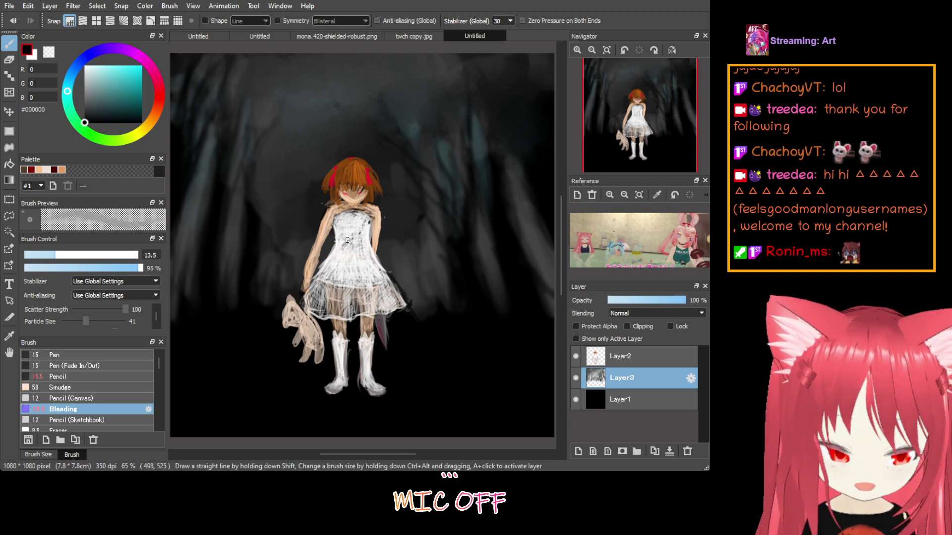
pyautogui.click(627, 357)
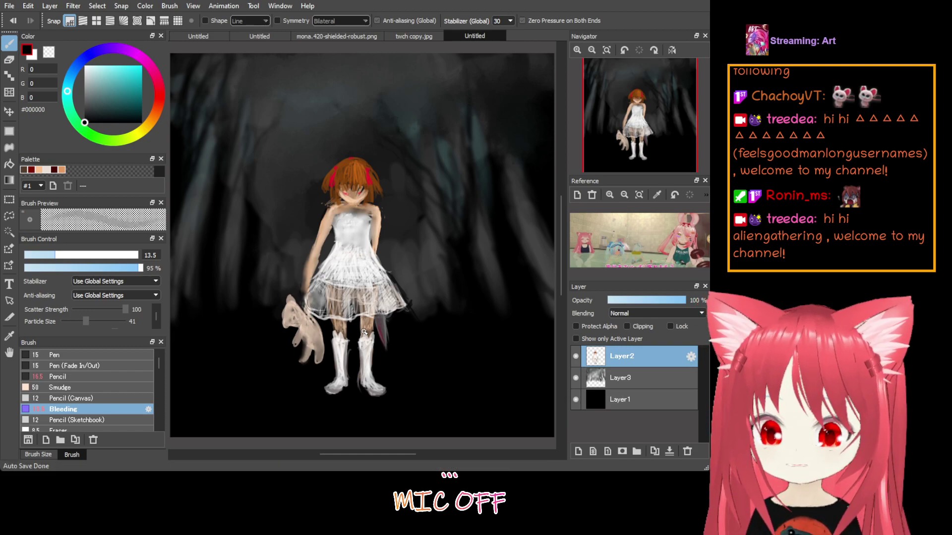
pyautogui.click(139, 268)
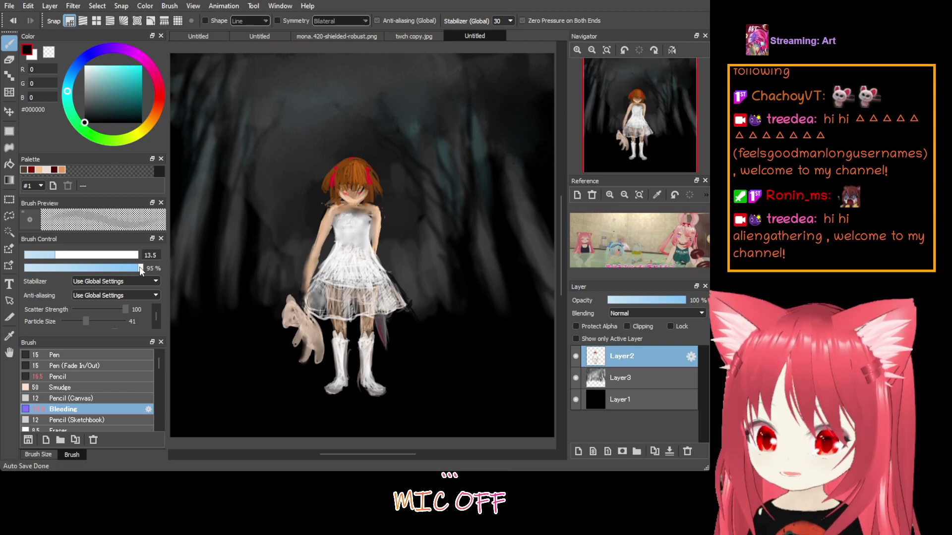
pyautogui.moveTo(72, 256); pyautogui.dragTo(69, 256)
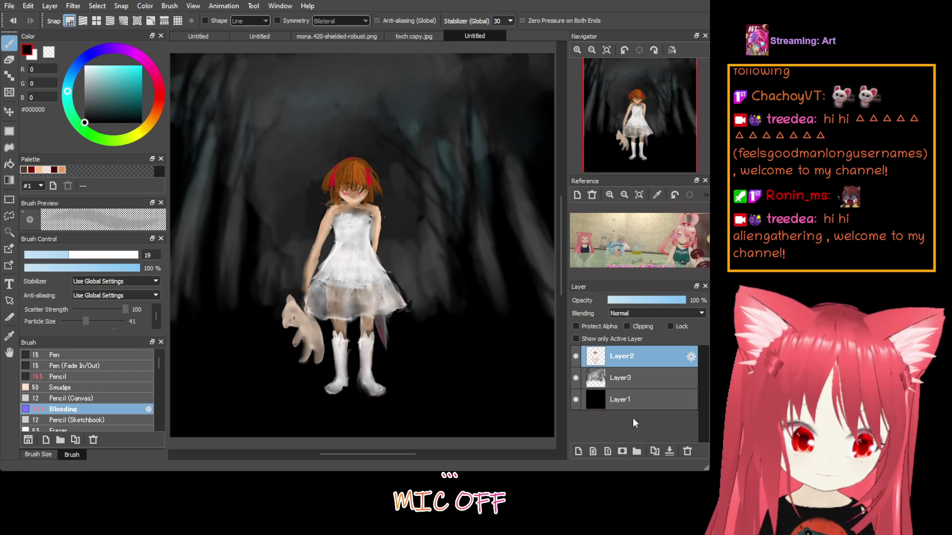
# Add white #FFFFFF highlights to the girl's hair and dress on a new layer with the pencil at size 6.7 and 44% opacity
pyautogui.click(578, 451)
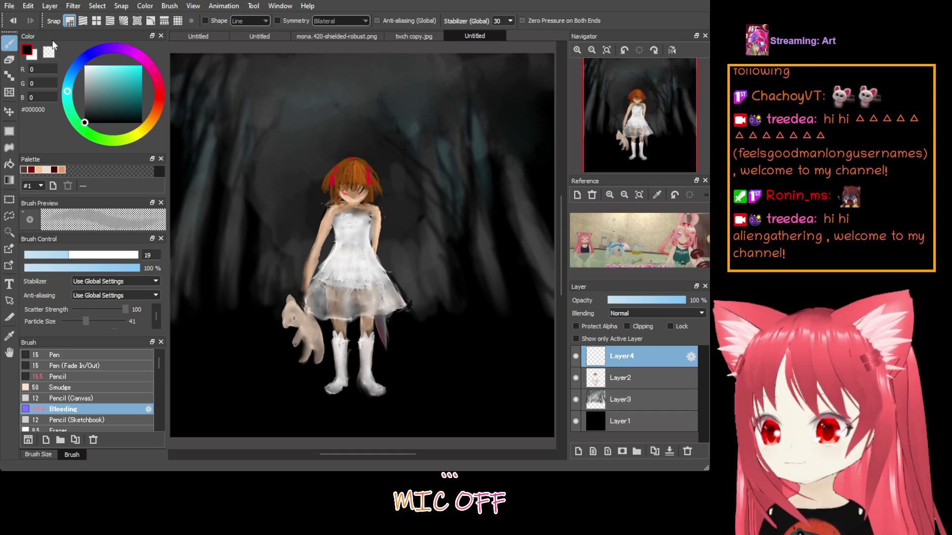
pyautogui.click(88, 69)
pyautogui.click(85, 65)
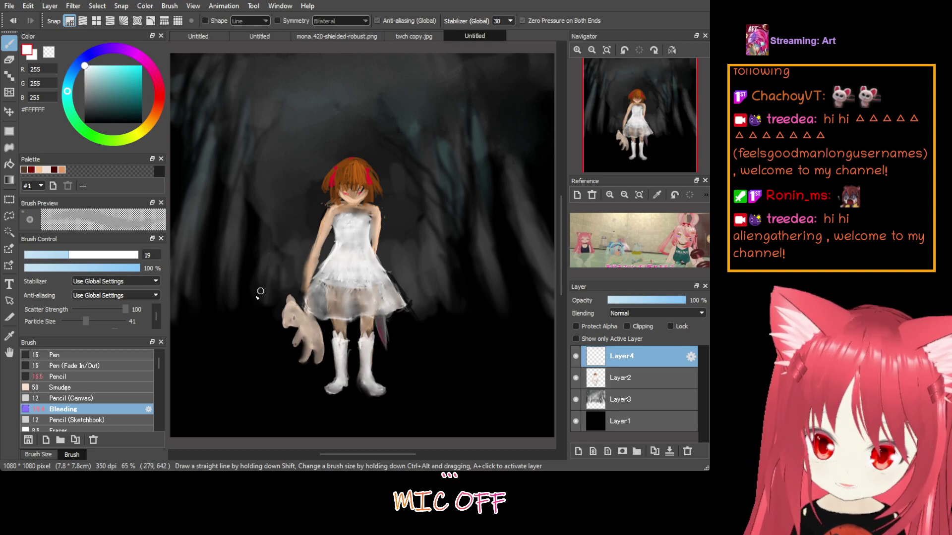
pyautogui.click(124, 378)
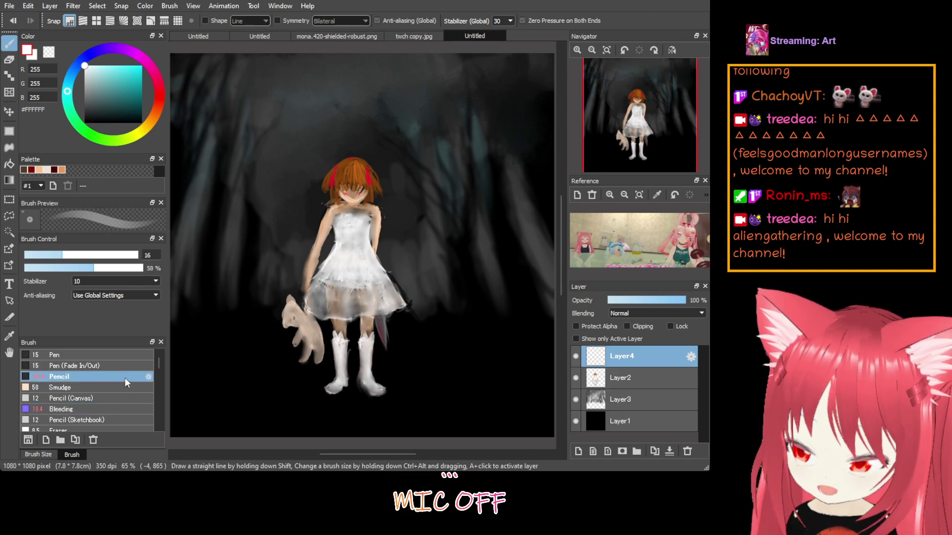
pyautogui.moveTo(66, 259)
pyautogui.mouseDown()
pyautogui.moveTo(40, 256)
pyautogui.moveTo(58, 268)
pyautogui.mouseUp()
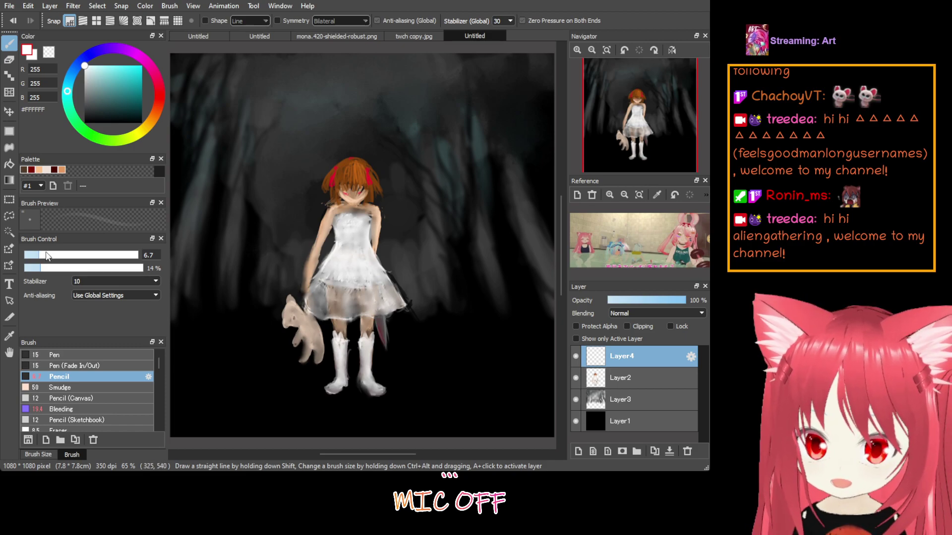
pyautogui.click(77, 268)
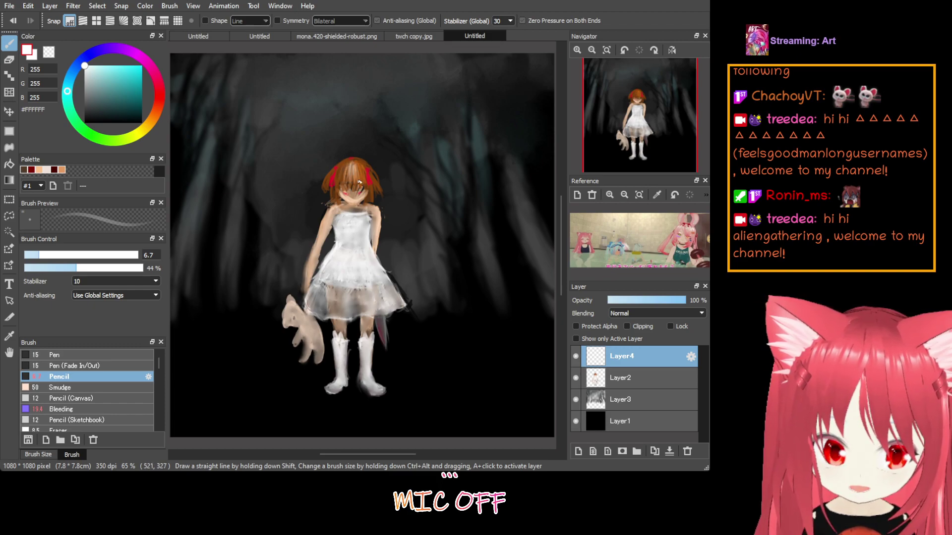
pyautogui.moveTo(359, 182)
pyautogui.mouseDown()
pyautogui.moveTo(361, 168)
pyautogui.moveTo(369, 176)
pyautogui.moveTo(347, 165)
pyautogui.moveTo(340, 187)
pyautogui.mouseUp()
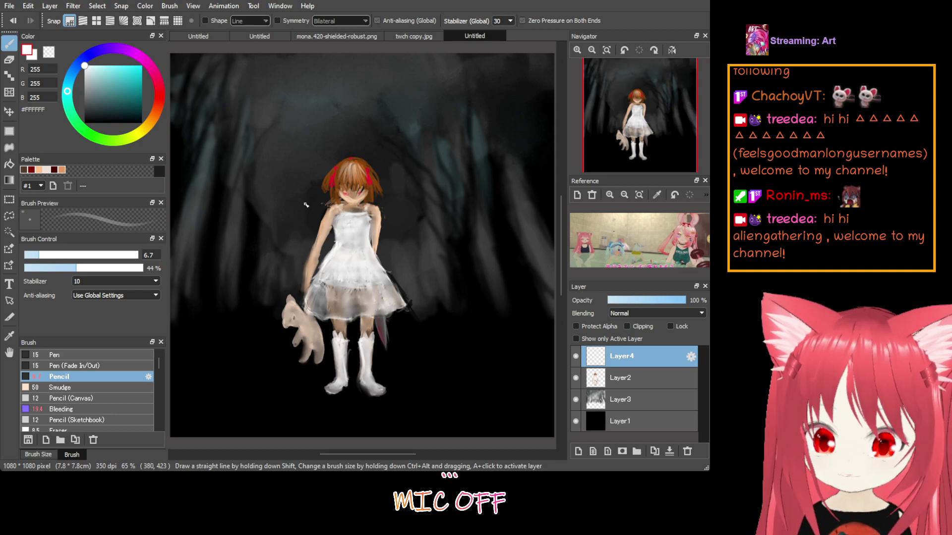
# Tint the girl's skin with orange #E09B61 and shade her forearm and the plush toy with grey-brown #584F49
pyautogui.click(61, 170)
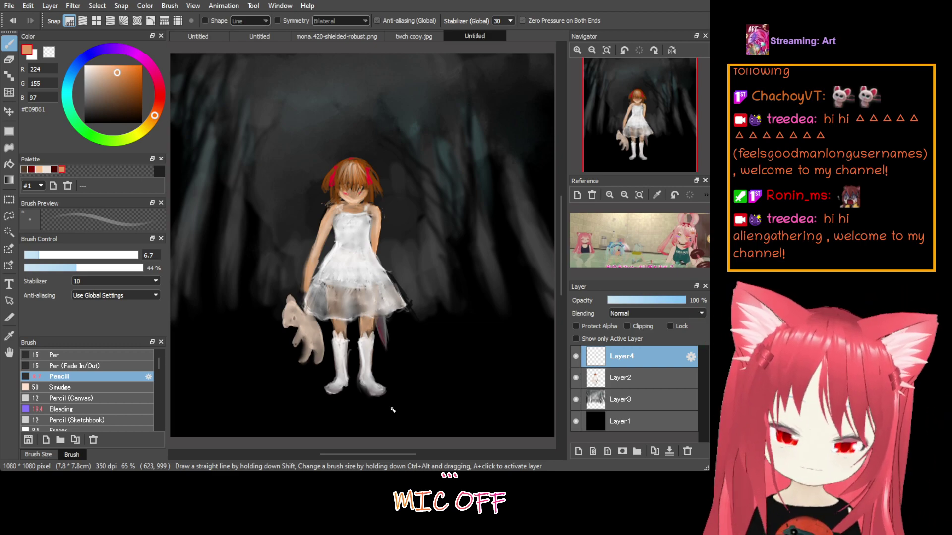
pyautogui.click(94, 103)
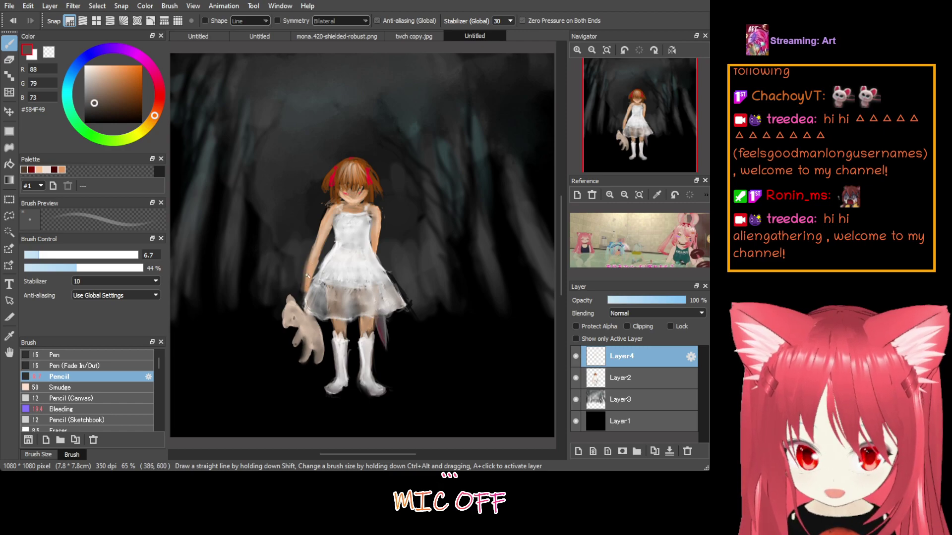
pyautogui.moveTo(308, 276); pyautogui.dragTo(306, 303)
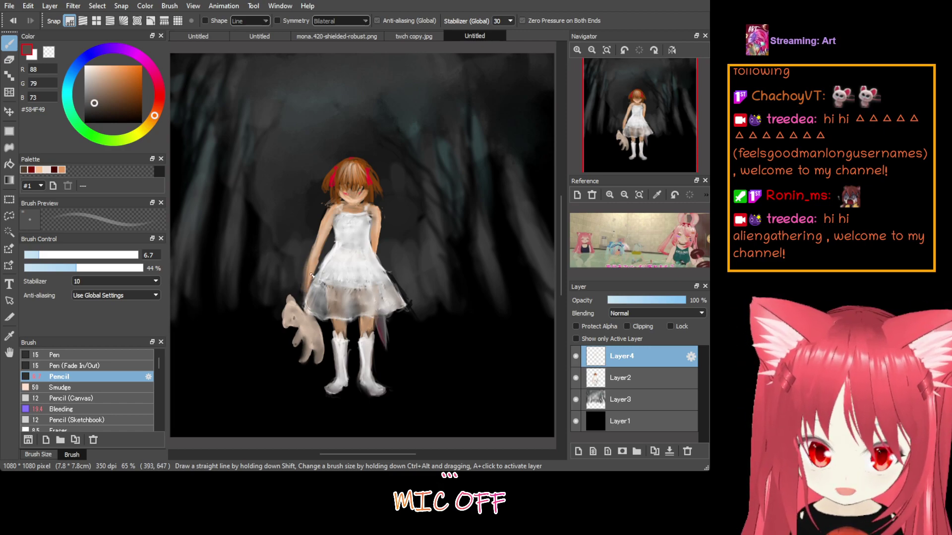
pyautogui.moveTo(287, 305); pyautogui.dragTo(293, 317)
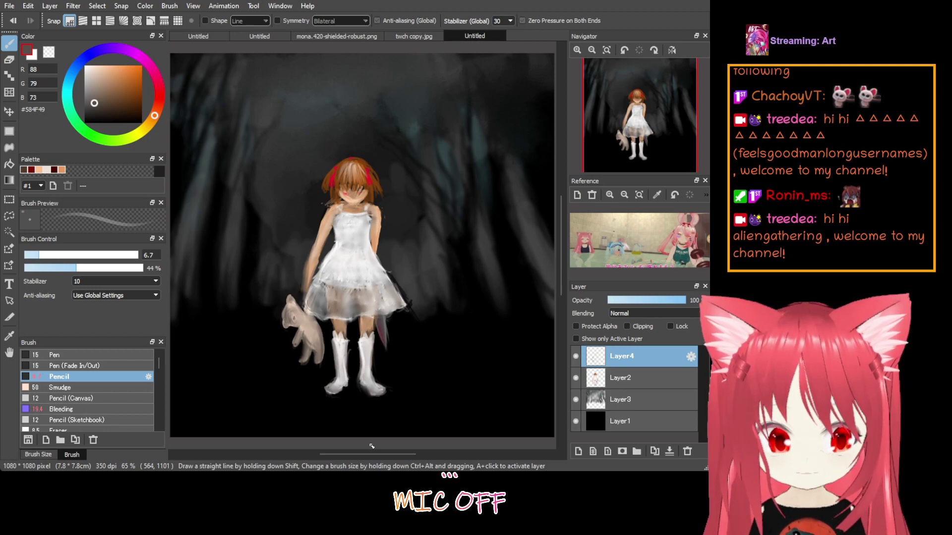
# Darken the girl's legs, boots and plush toy on a new layer with a black #000000 airbrush at size 144 and 7% opacity
pyautogui.click(576, 449)
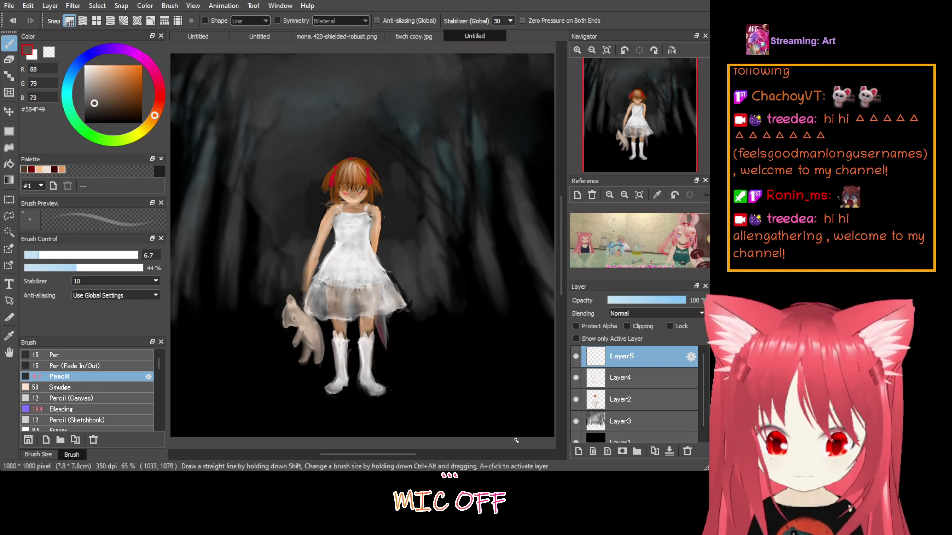
pyautogui.scroll(-1, 121, 410)
pyautogui.scroll(-5, 121, 410)
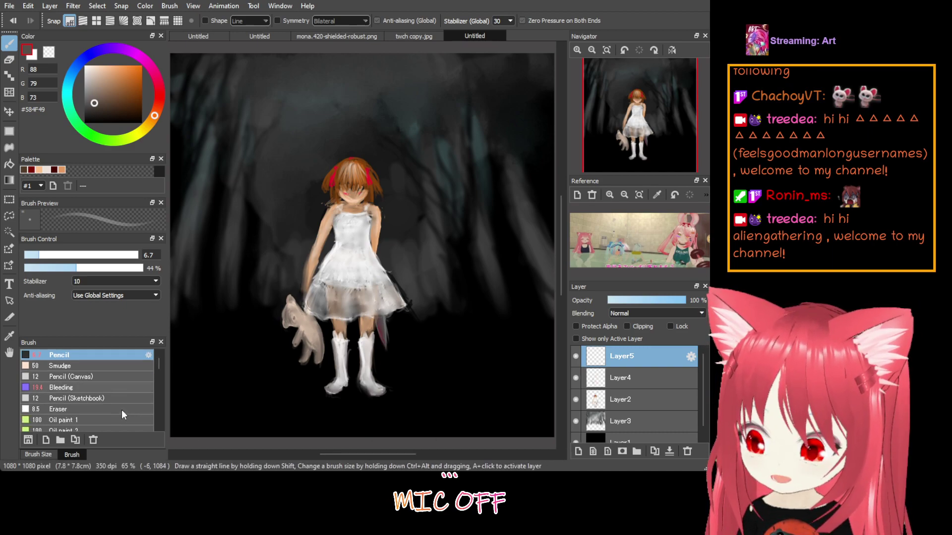
pyautogui.scroll(-4, 119, 409)
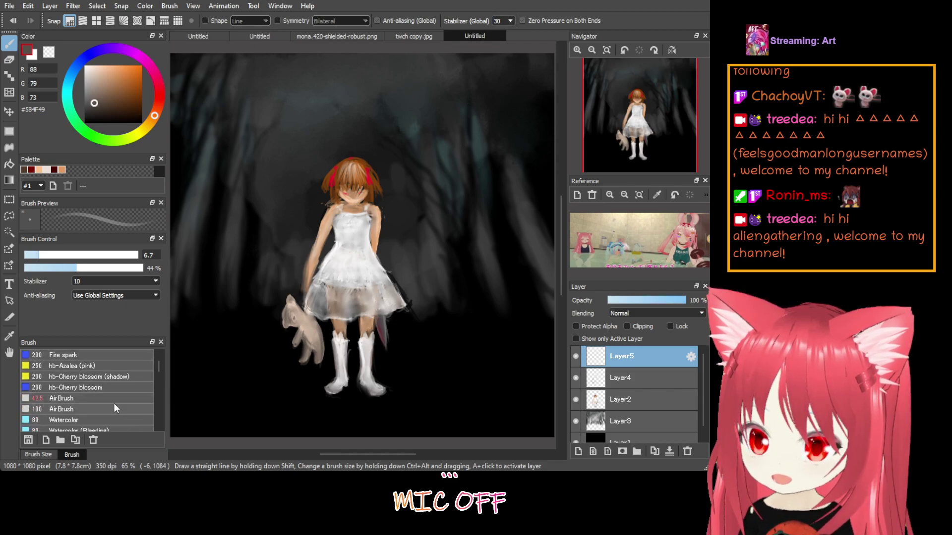
pyautogui.click(115, 410)
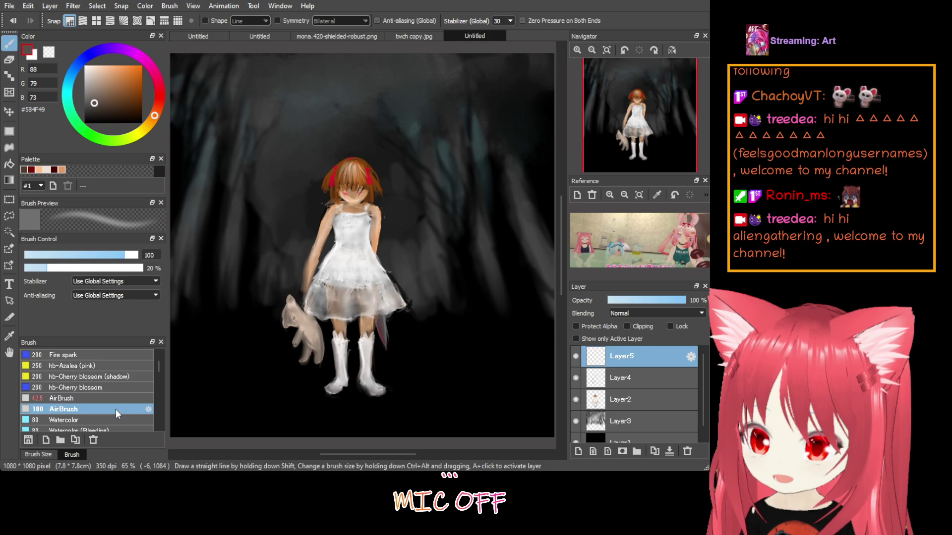
pyautogui.click(28, 268)
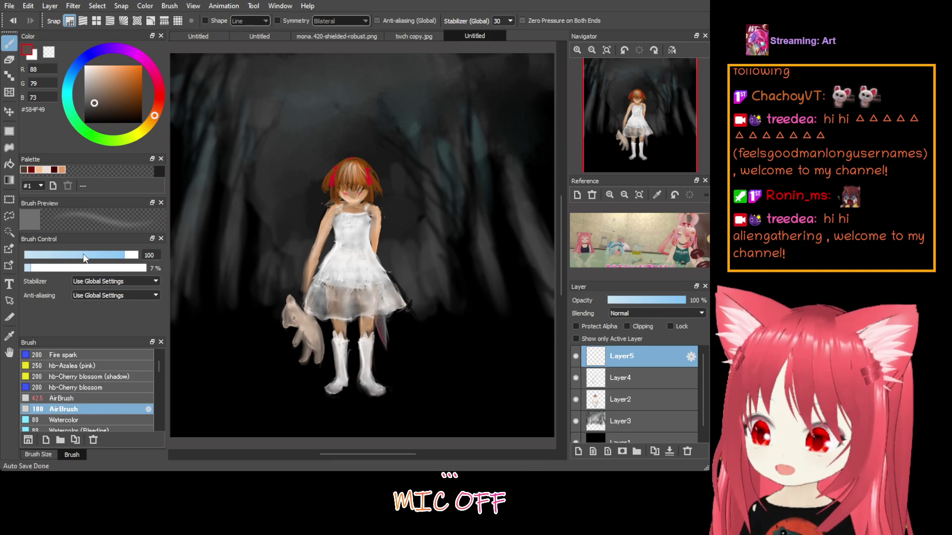
pyautogui.moveTo(132, 256); pyautogui.dragTo(138, 255)
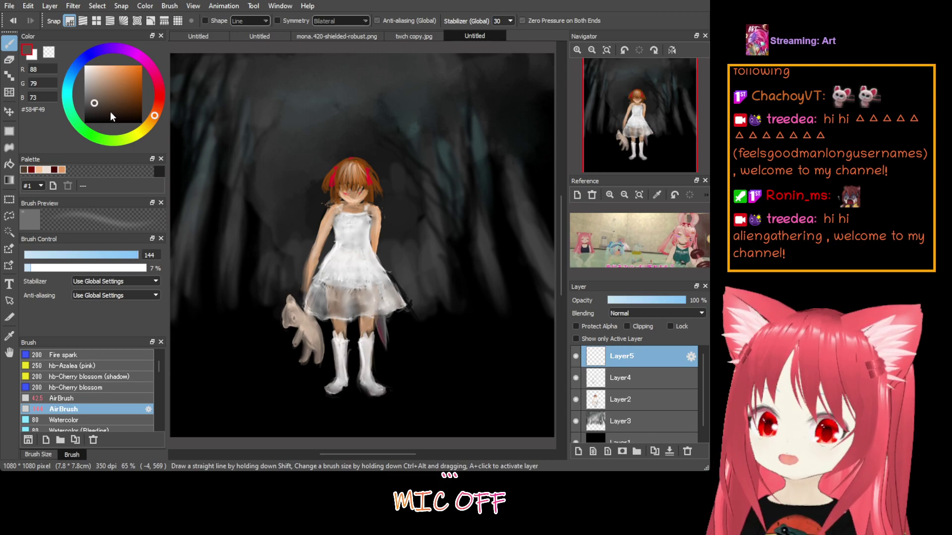
pyautogui.moveTo(110, 115); pyautogui.dragTo(86, 125)
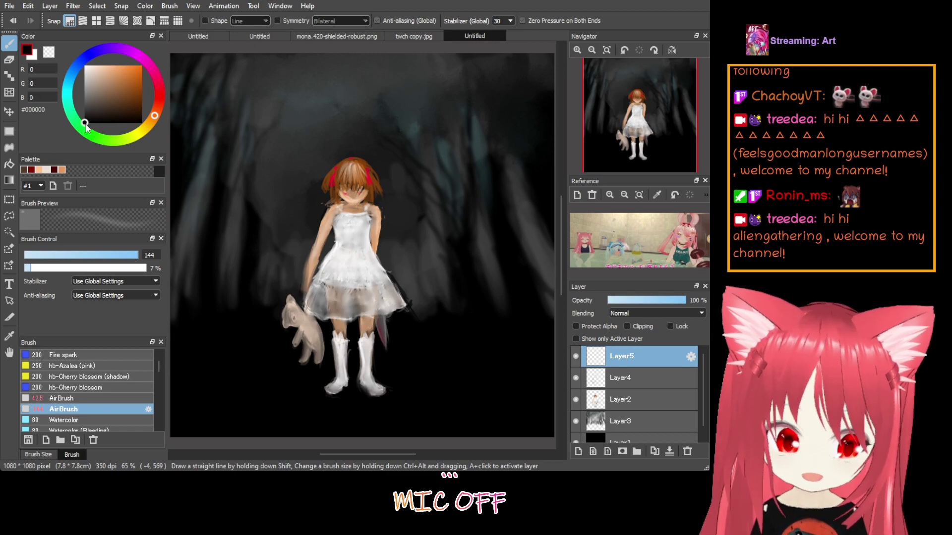
pyautogui.moveTo(341, 403)
pyautogui.mouseDown()
pyautogui.moveTo(389, 412)
pyautogui.moveTo(358, 412)
pyautogui.moveTo(355, 388)
pyautogui.mouseUp()
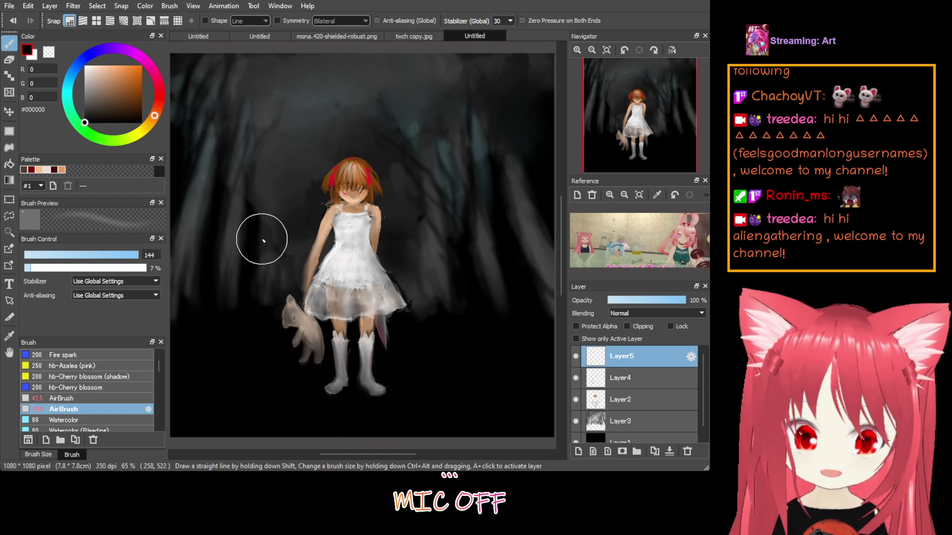
# Spray white mist along the ground behind the girl and across the sky, lowering the airbrush opacity to 4%
pyautogui.press('x')
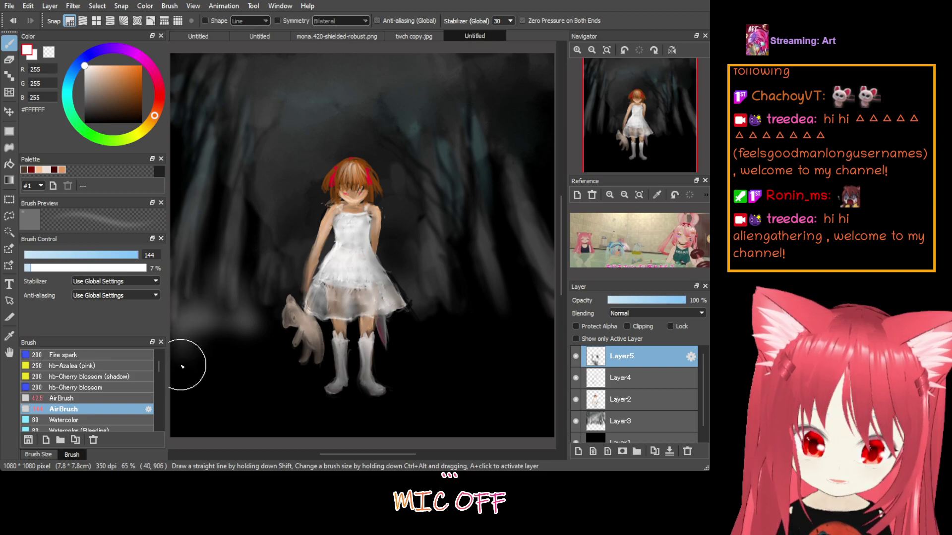
pyautogui.click(29, 268)
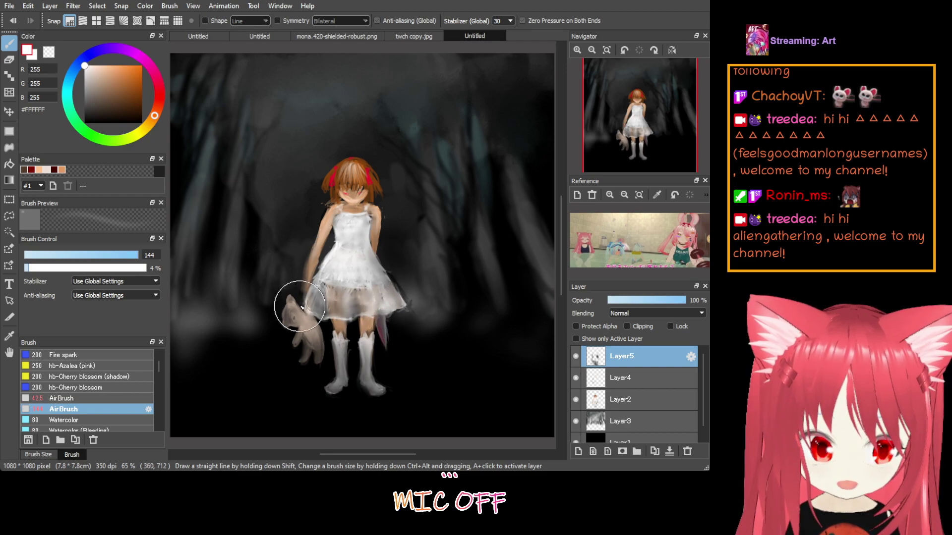
pyautogui.moveTo(268, 304)
pyautogui.mouseDown()
pyautogui.moveTo(293, 318)
pyautogui.moveTo(266, 318)
pyautogui.moveTo(312, 332)
pyautogui.mouseUp()
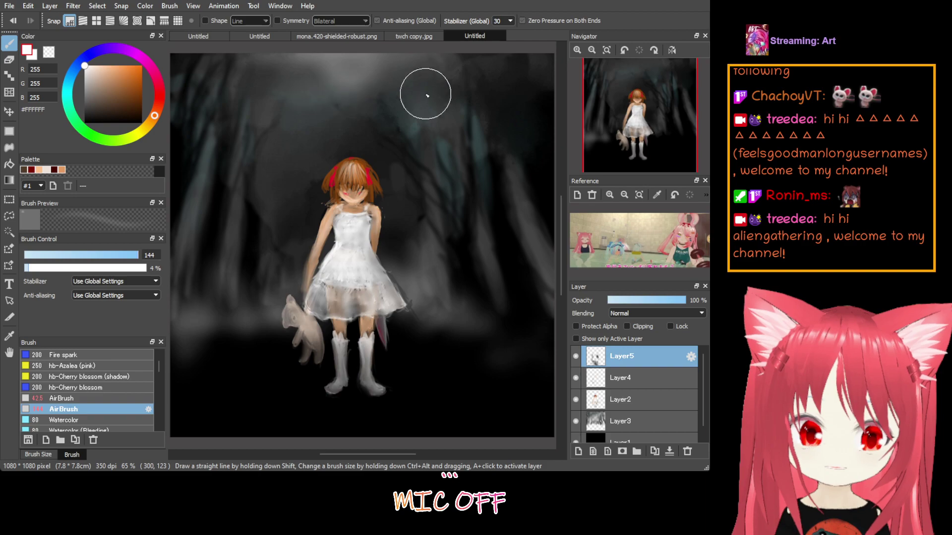
# Airbrush a soft yellow #FFF37E glow into the sky above the girl's head
pyautogui.click(113, 65)
pyautogui.click(141, 131)
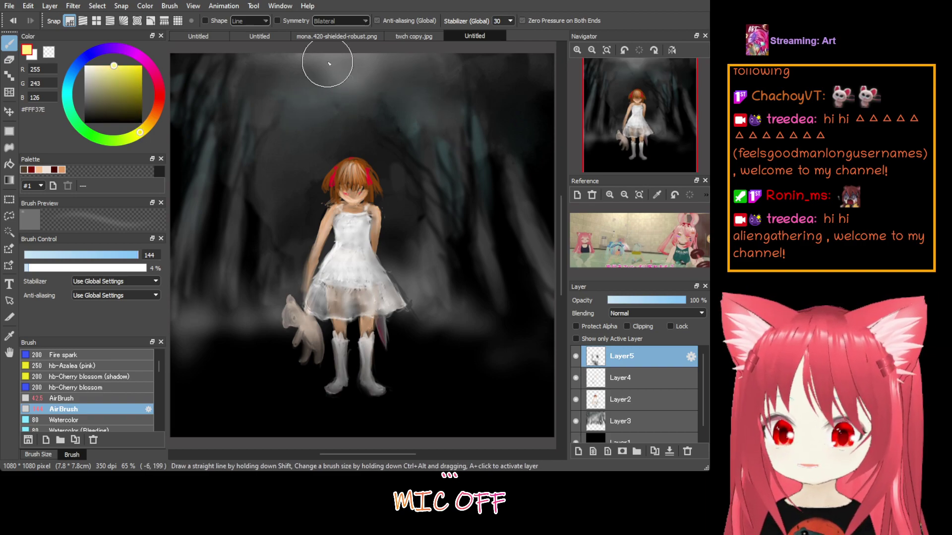
pyautogui.moveTo(377, 66)
pyautogui.mouseDown()
pyautogui.moveTo(342, 76)
pyautogui.moveTo(345, 56)
pyautogui.moveTo(364, 69)
pyautogui.moveTo(338, 73)
pyautogui.moveTo(368, 64)
pyautogui.moveTo(359, 74)
pyautogui.moveTo(286, 83)
pyautogui.mouseUp()
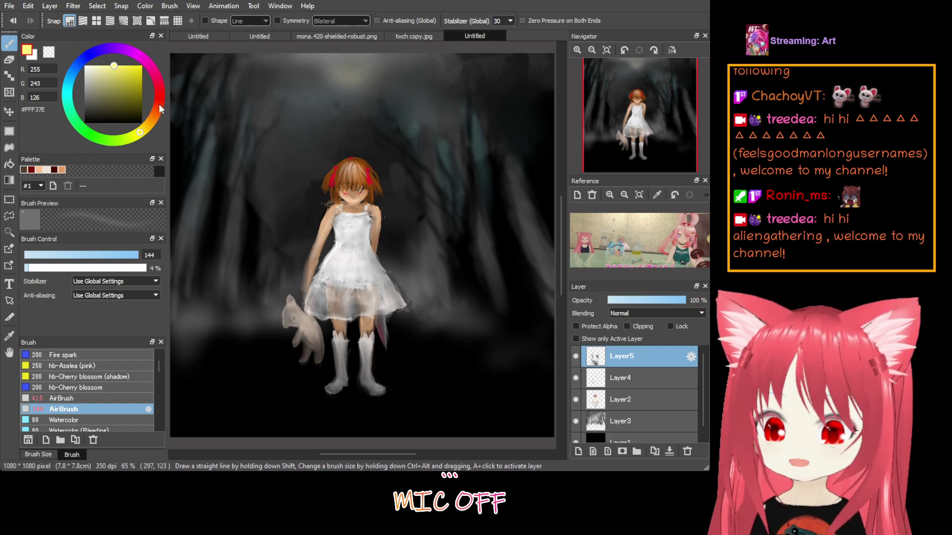
# Airbrush blue-grey #A0BCCA mist over the ground on both sides of the girl
pyautogui.click(72, 78)
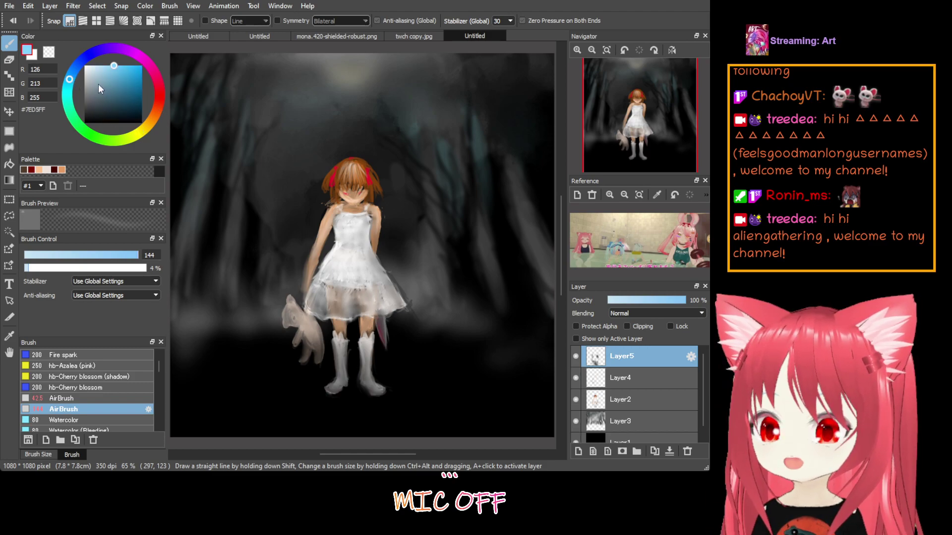
pyautogui.click(97, 78)
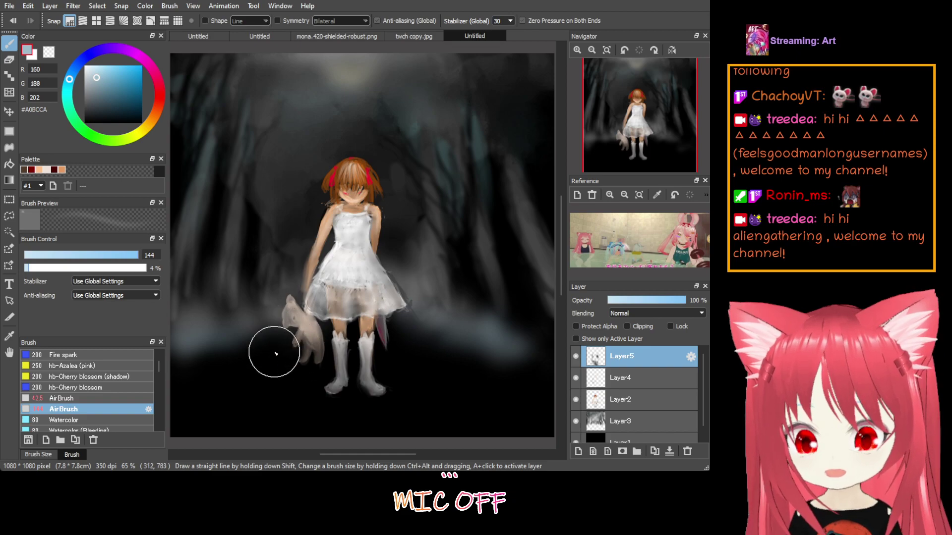
pyautogui.moveTo(168, 373); pyautogui.dragTo(217, 362)
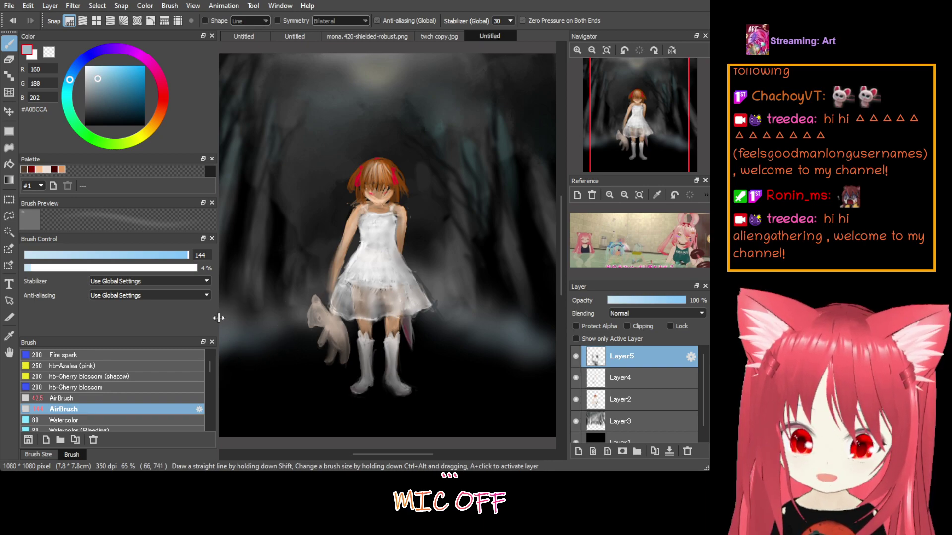
pyautogui.moveTo(217, 318); pyautogui.dragTo(148, 317)
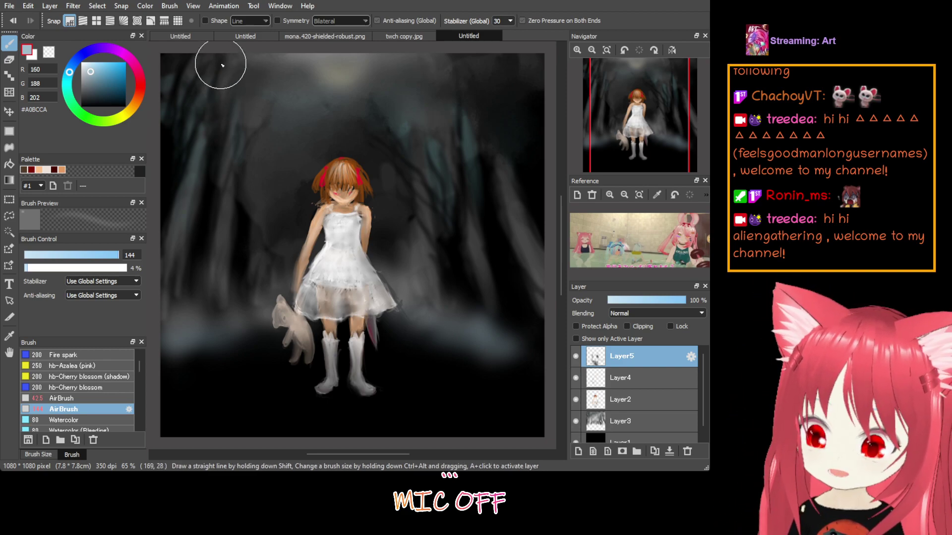
# Airbrush lilac #C89EE3, muted rose #884E62 and green #52884E tints over the sky, trees and ground mist
pyautogui.click(108, 47)
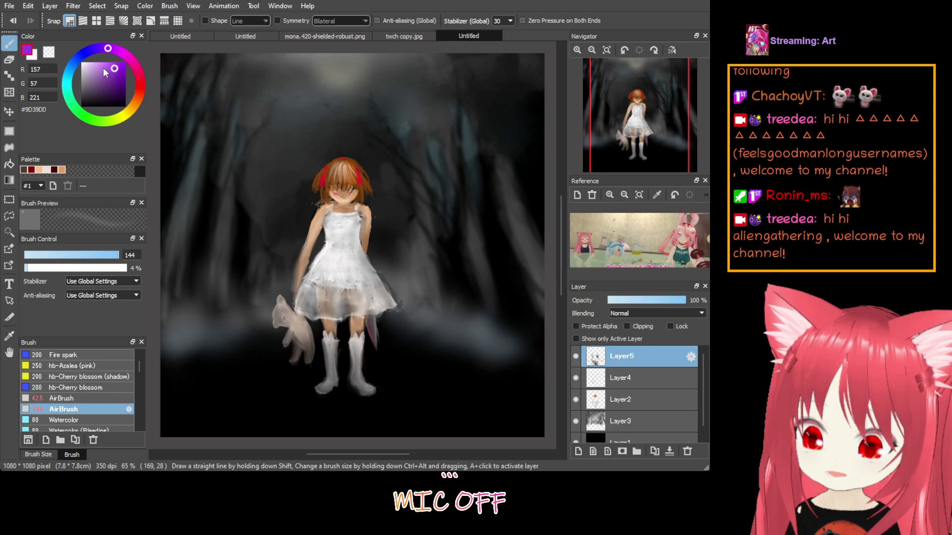
pyautogui.click(94, 67)
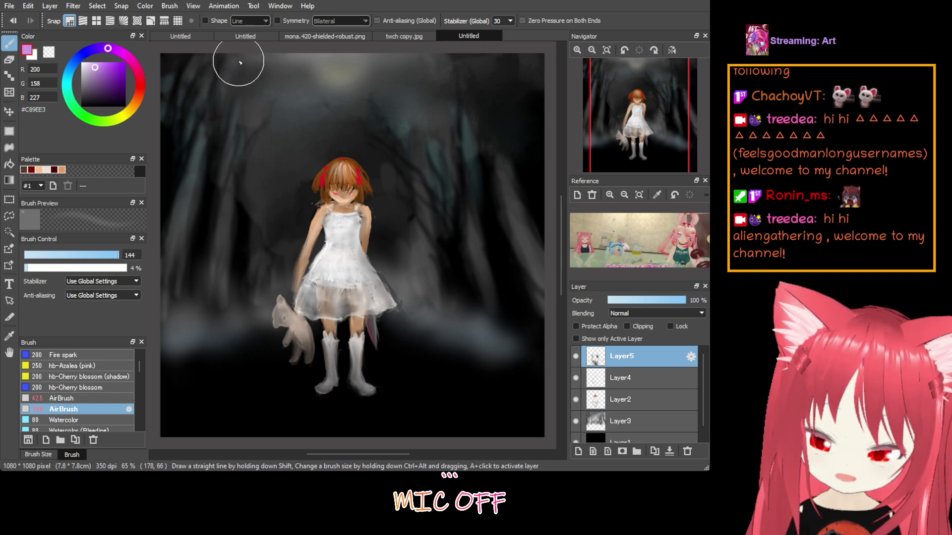
pyautogui.moveTo(240, 63)
pyautogui.mouseDown()
pyautogui.moveTo(235, 73)
pyautogui.moveTo(189, 61)
pyautogui.moveTo(174, 76)
pyautogui.moveTo(252, 82)
pyautogui.moveTo(280, 57)
pyautogui.moveTo(321, 106)
pyautogui.moveTo(294, 83)
pyautogui.moveTo(316, 96)
pyautogui.moveTo(343, 85)
pyautogui.moveTo(285, 70)
pyautogui.moveTo(239, 86)
pyautogui.moveTo(245, 98)
pyautogui.moveTo(218, 98)
pyautogui.moveTo(347, 60)
pyautogui.mouseUp()
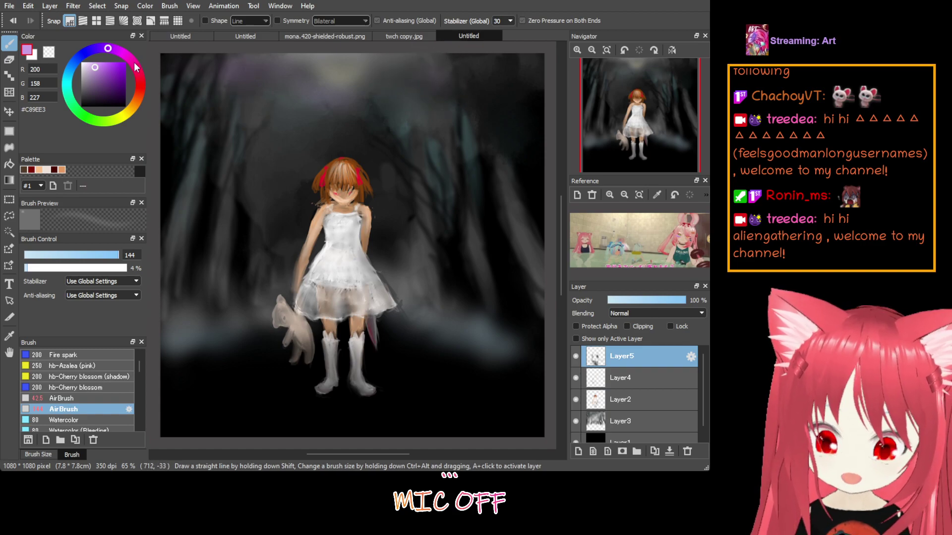
pyautogui.moveTo(134, 62)
pyautogui.mouseDown()
pyautogui.moveTo(137, 70)
pyautogui.moveTo(93, 70)
pyautogui.moveTo(100, 83)
pyautogui.mouseUp()
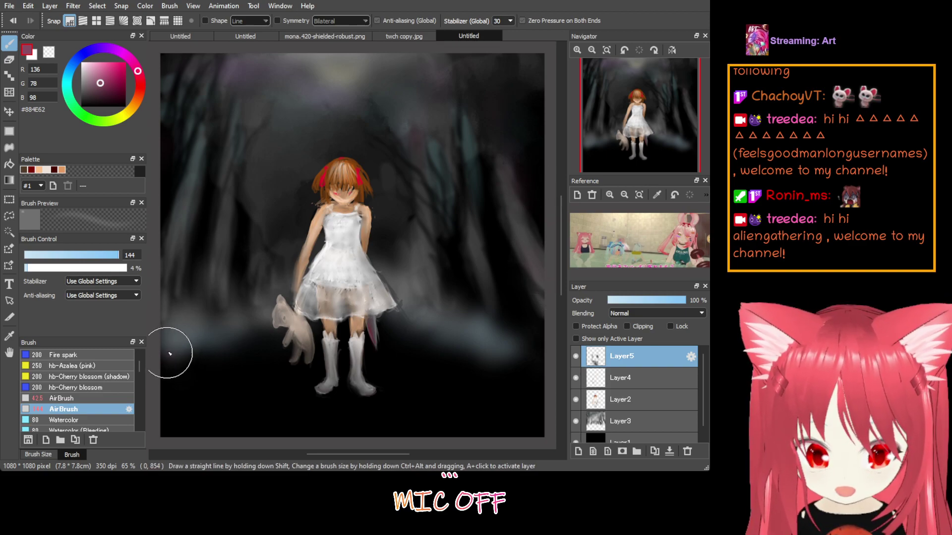
pyautogui.click(87, 118)
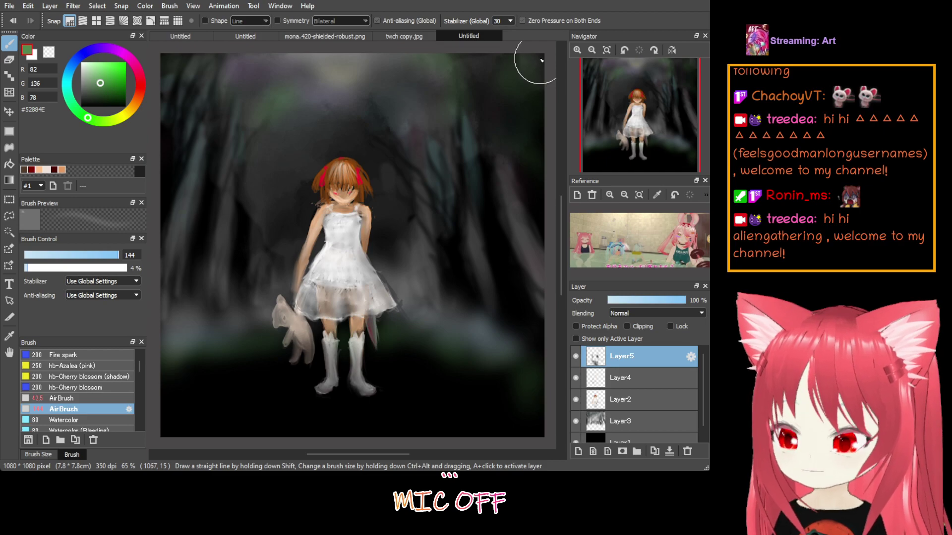
# Paint orange #F3852C strands into the girl's hair on Layer2 with the Pencil at size 6.7 and 44% opacity
pyautogui.click(40, 170)
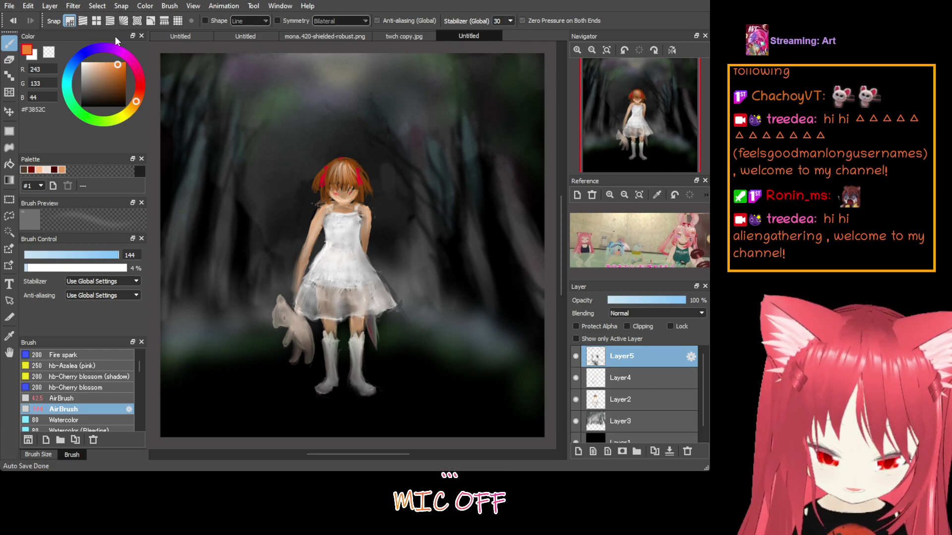
pyautogui.click(637, 401)
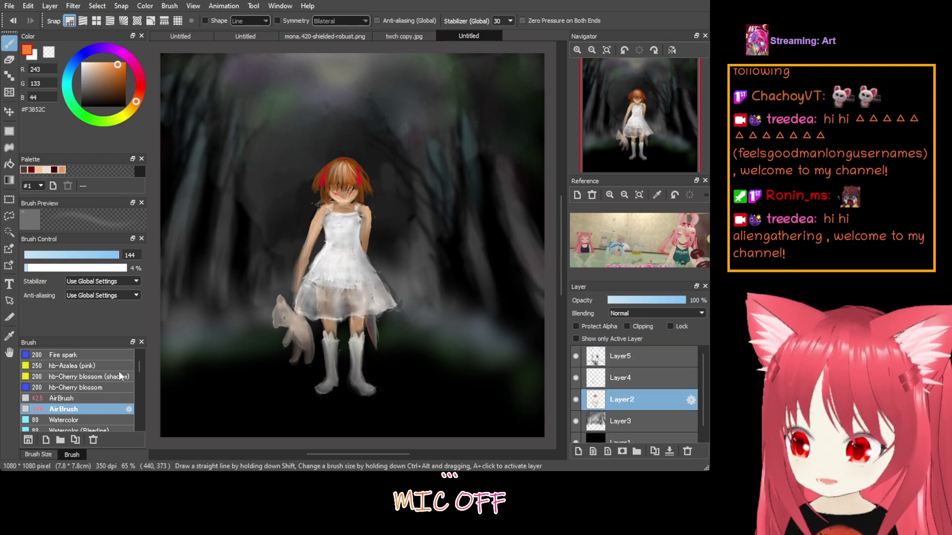
pyautogui.moveTo(140, 364); pyautogui.dragTo(140, 359)
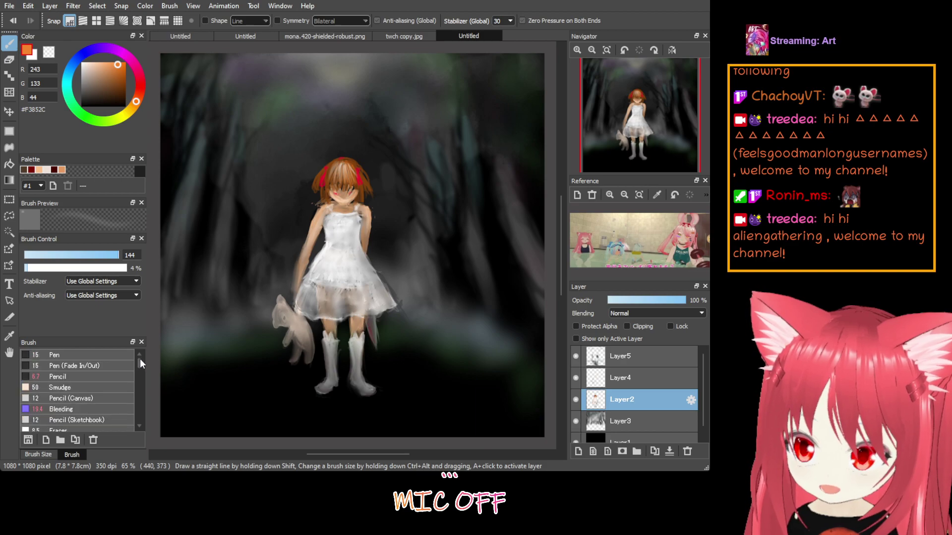
pyautogui.click(105, 385)
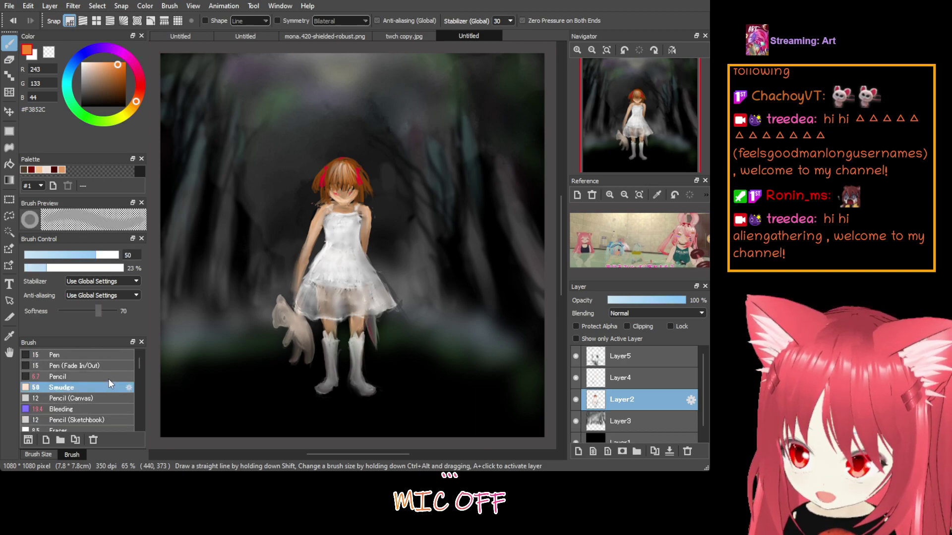
pyautogui.click(109, 378)
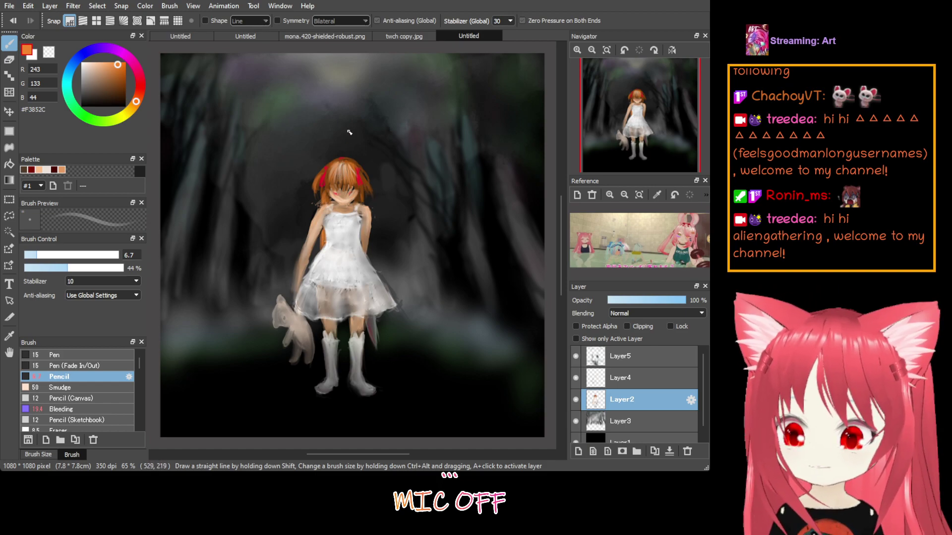
# Shade the girl's face, arms and dress bodice softly with a black #000000 Pencil at size 13.4 and 6% opacity
pyautogui.click(123, 87)
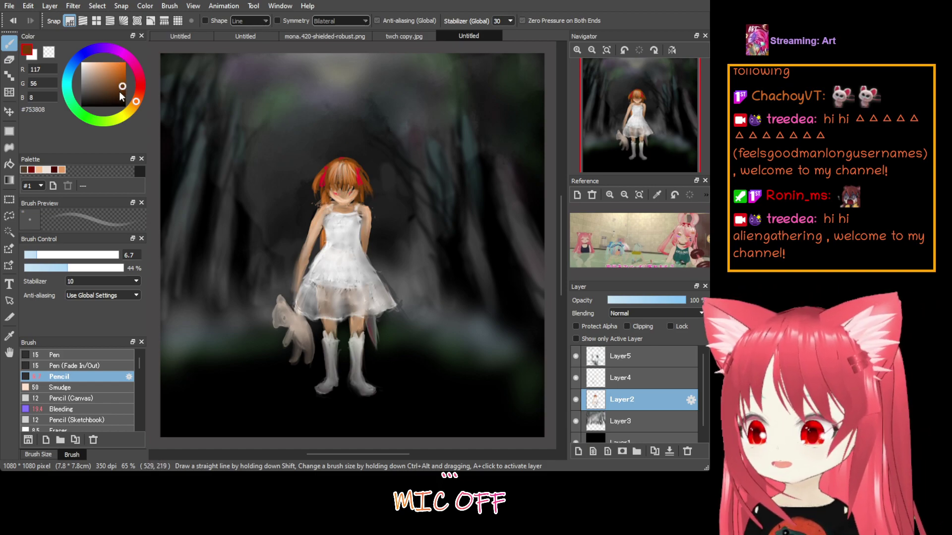
pyautogui.click(30, 268)
pyautogui.click(50, 254)
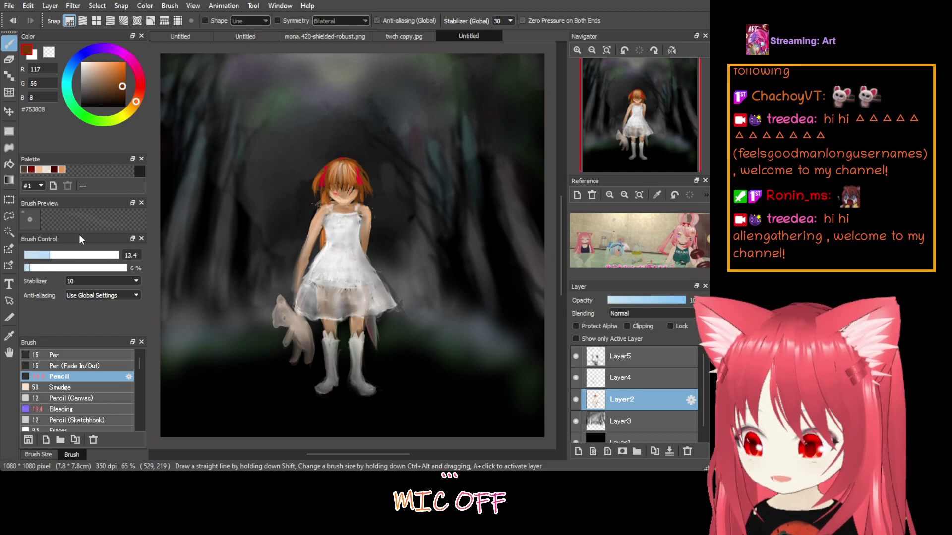
pyautogui.click(82, 106)
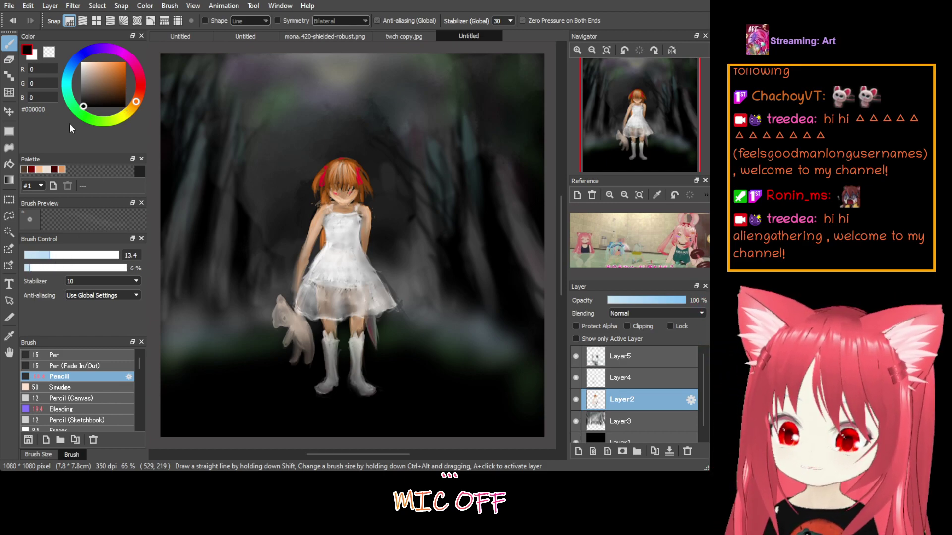
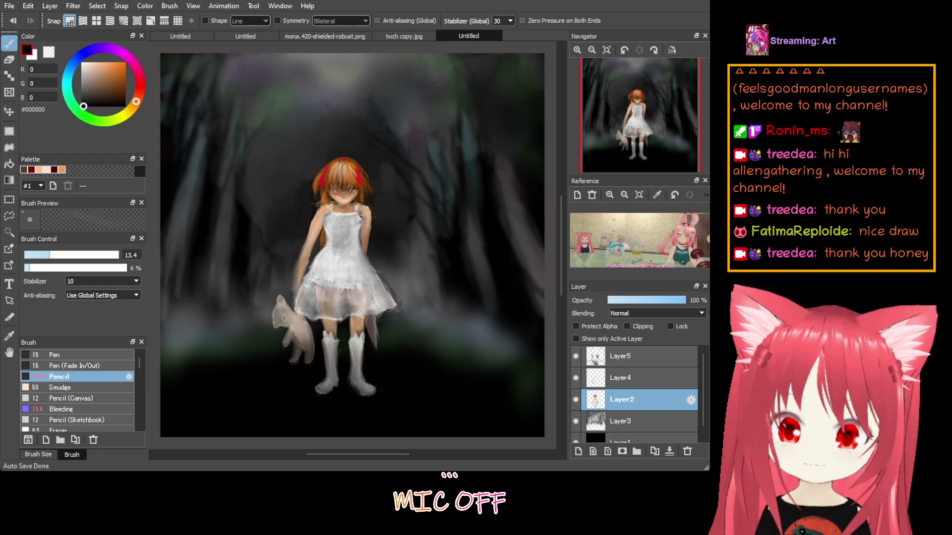
# Shade the skirt and boots with grey-brown #685E56 and black #000000, enlarging the Pencil to size 18
pyautogui.click(88, 89)
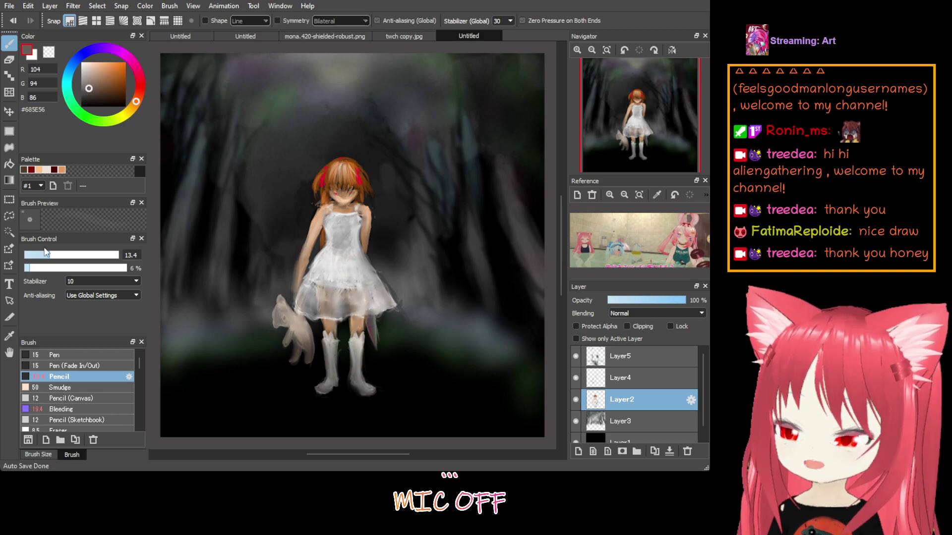
pyautogui.moveTo(46, 253); pyautogui.dragTo(58, 255)
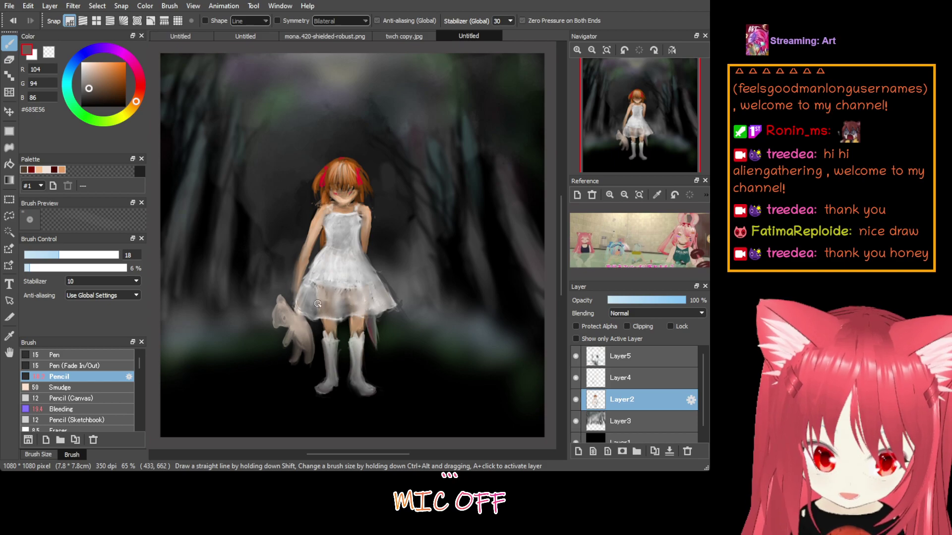
pyautogui.moveTo(81, 82); pyautogui.dragTo(72, 120)
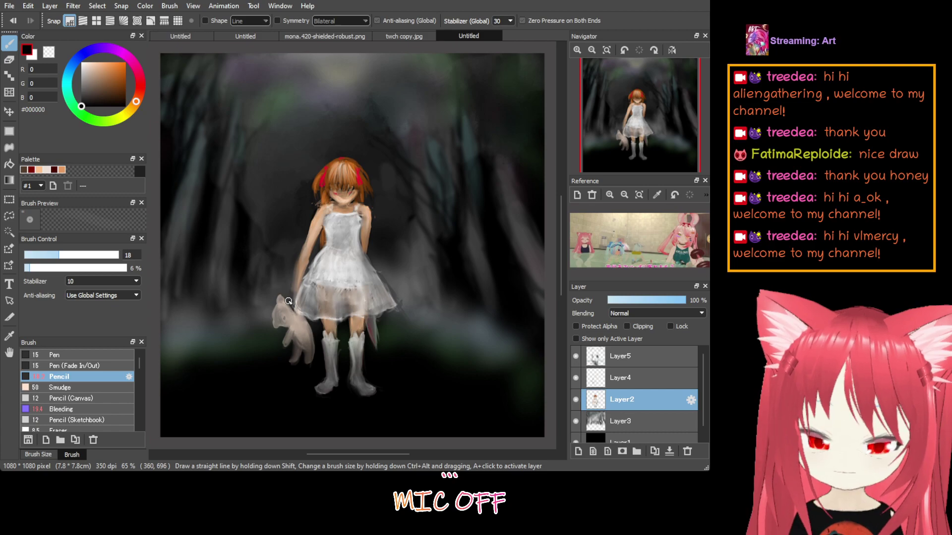
# Sketch a faint house and crosses in the misty background in white and black with the Pencil at 18% opacity
pyautogui.moveTo(91, 70); pyautogui.dragTo(76, 33)
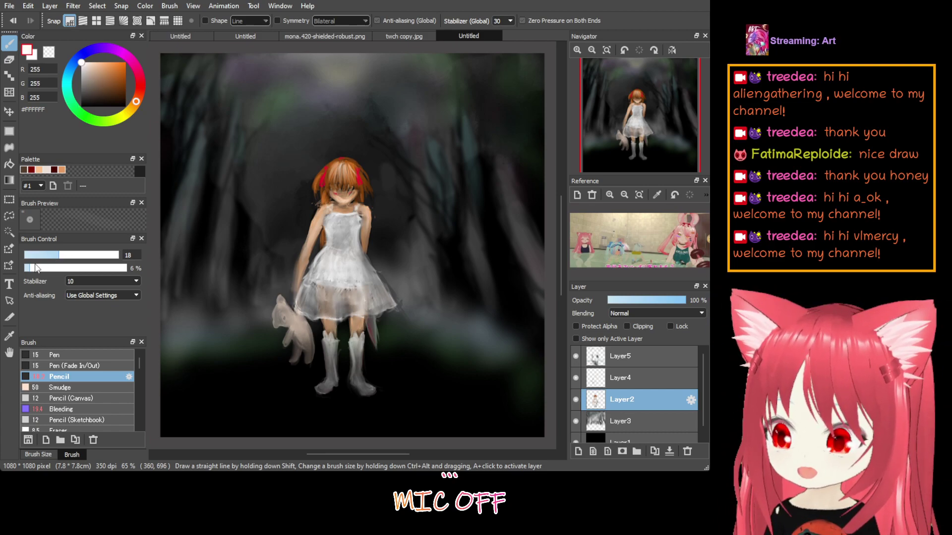
pyautogui.moveTo(38, 268); pyautogui.dragTo(57, 266)
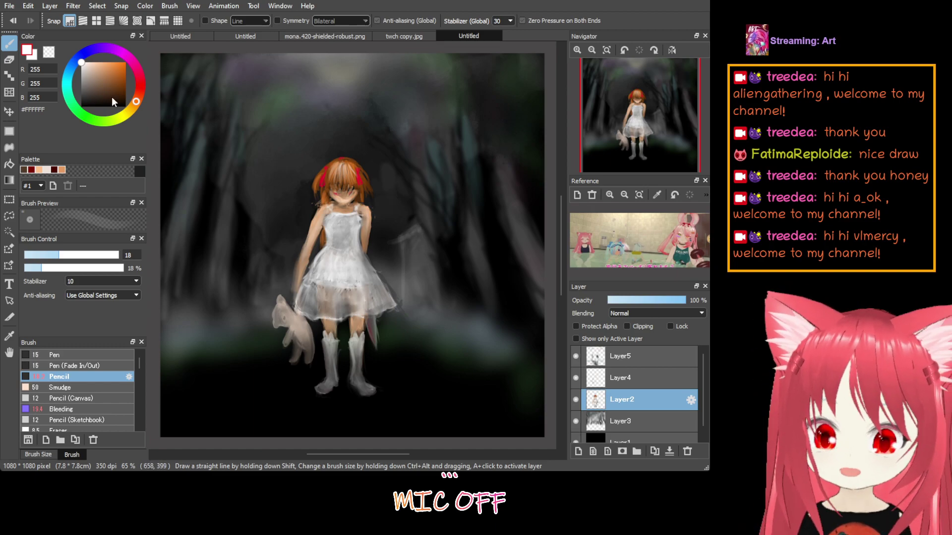
pyautogui.press('x')
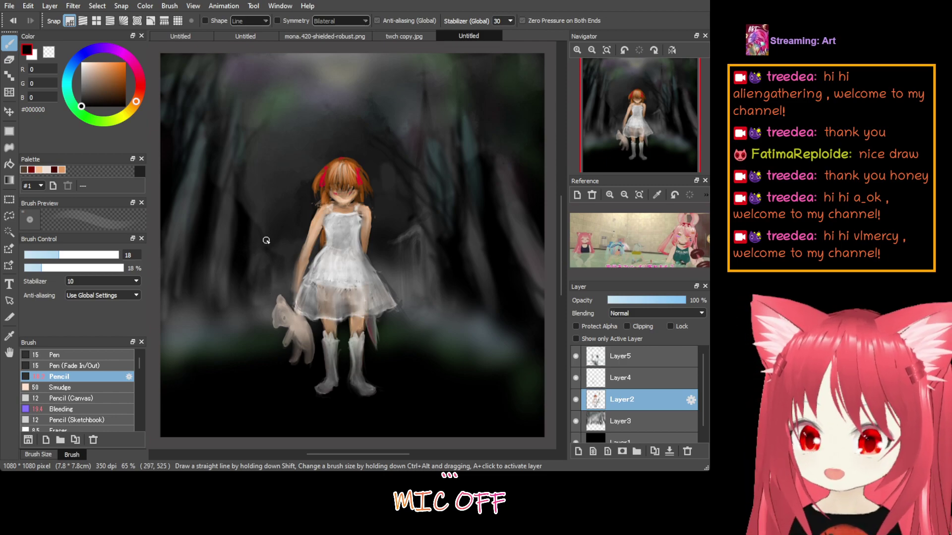
pyautogui.press('x')
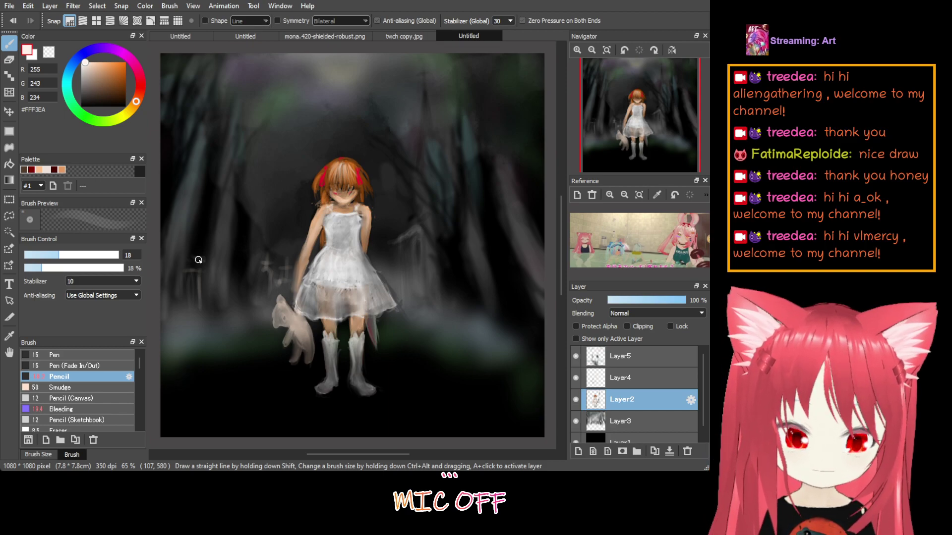
# Darken the girl's hair, face, legs and boots with black #000000 Pencil strokes, working on Layer2 and Layer5
pyautogui.click(82, 106)
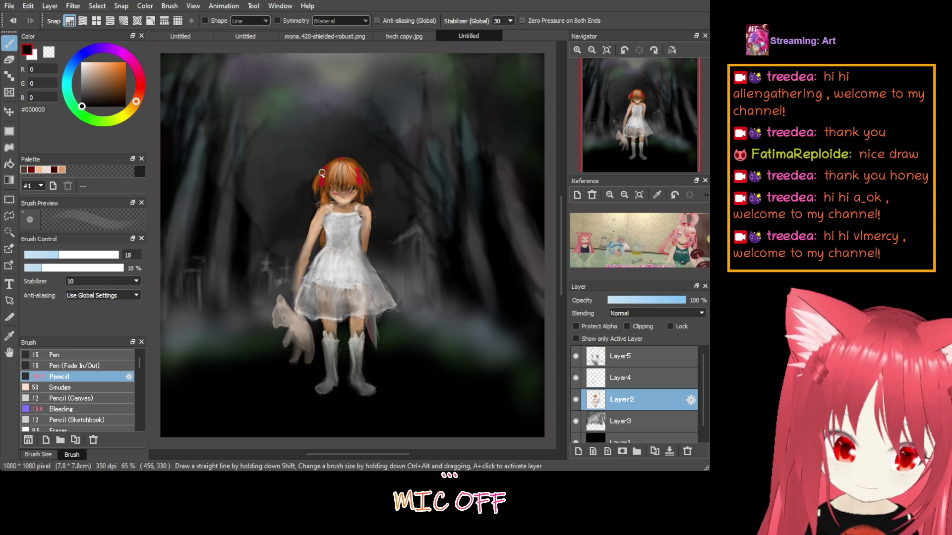
pyautogui.moveTo(325, 167)
pyautogui.mouseDown()
pyautogui.moveTo(328, 205)
pyautogui.moveTo(341, 199)
pyautogui.moveTo(350, 207)
pyautogui.moveTo(354, 196)
pyautogui.mouseUp()
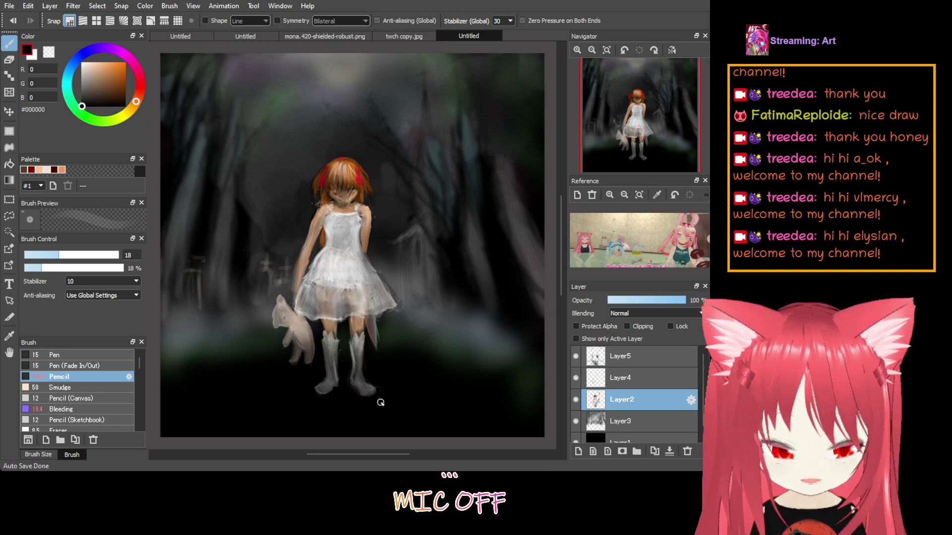
pyautogui.click(636, 357)
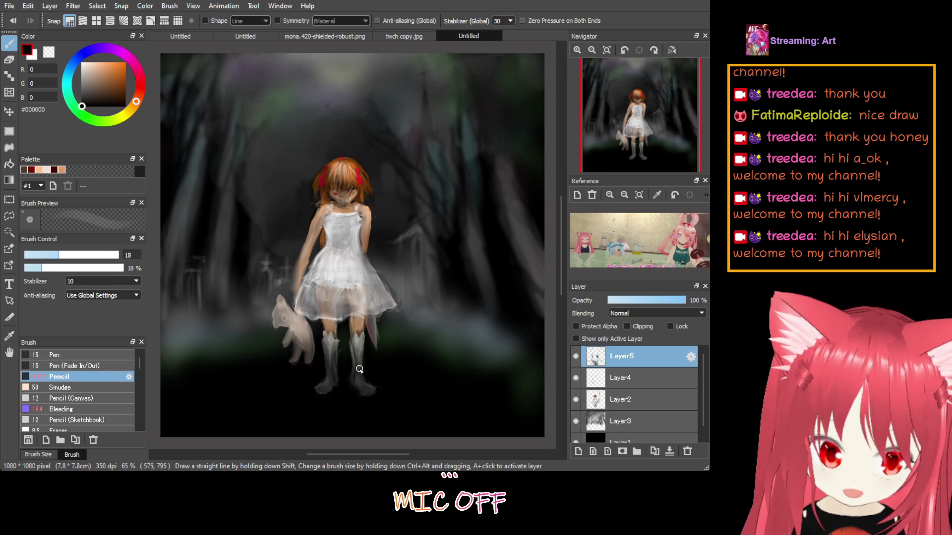
pyautogui.moveTo(359, 370); pyautogui.dragTo(349, 405)
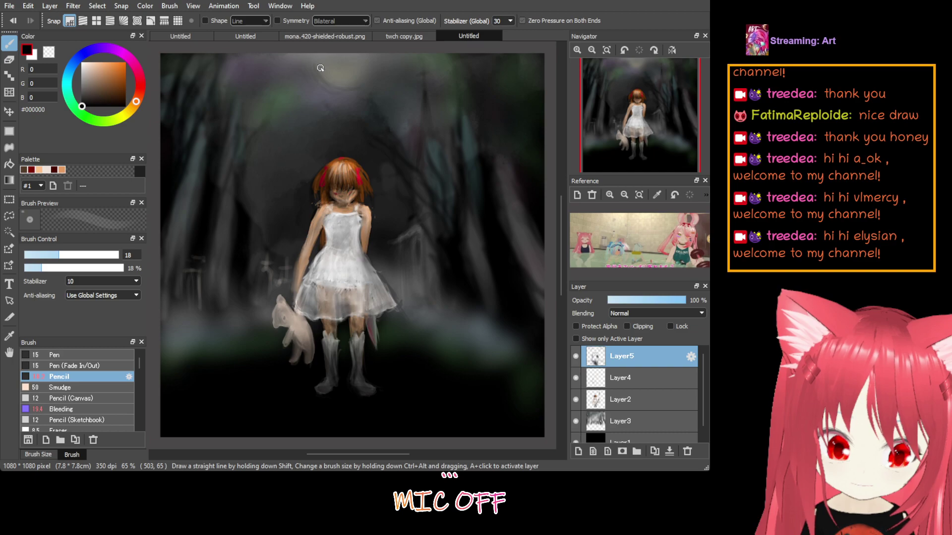
# Paint dark violet #403A6C and reddish-brown #6C423A around the edge of the glowing moon above the girl
pyautogui.click(90, 50)
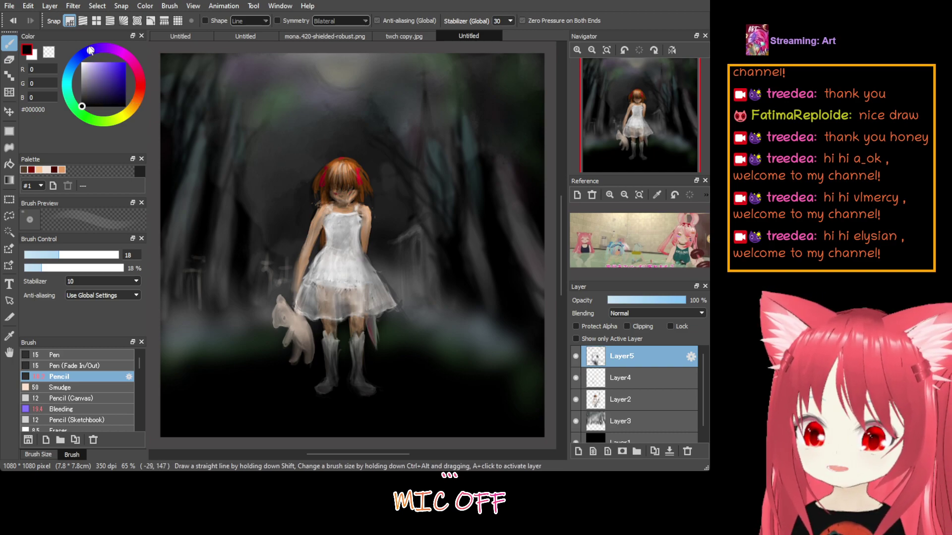
pyautogui.click(102, 87)
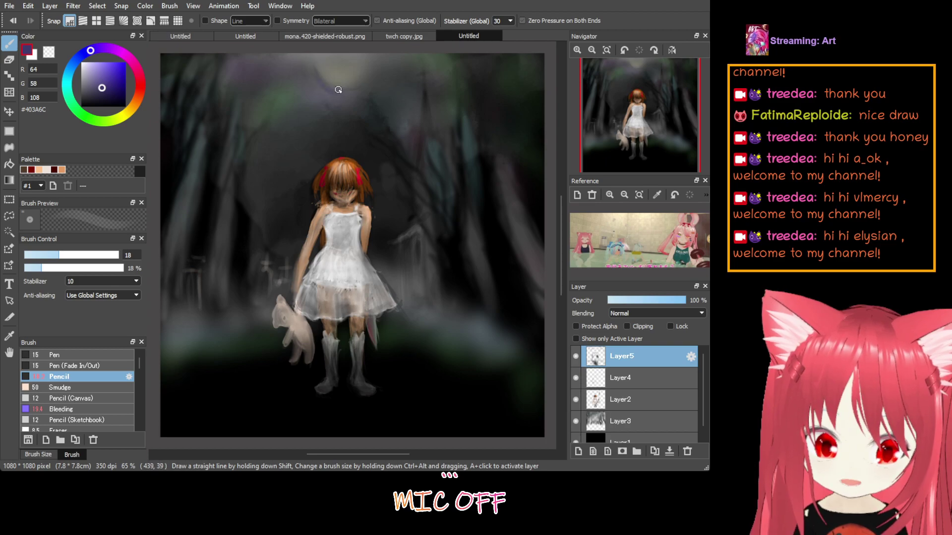
pyautogui.keyDown('alt'); pyautogui.click(320, 82); pyautogui.keyUp('alt')
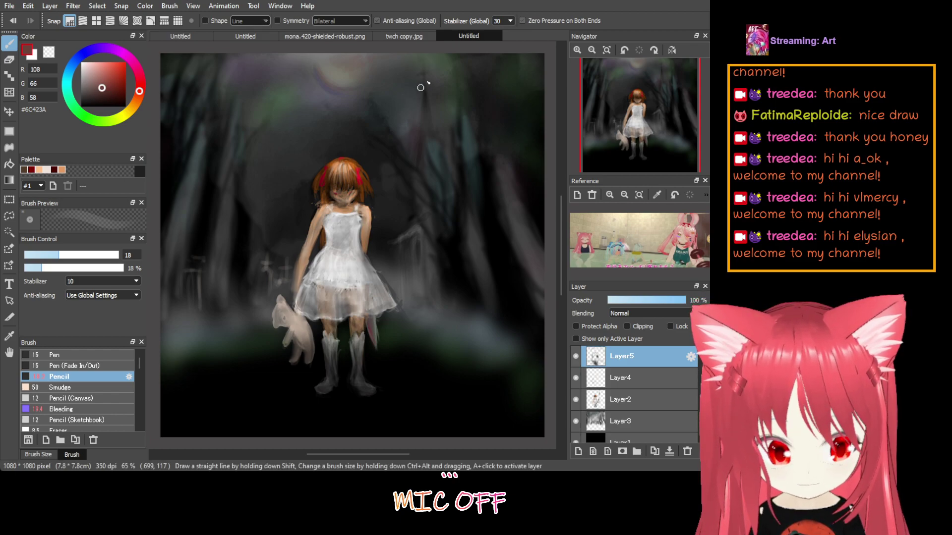
# Paint glowing magenta #FF00EC eyes on a new layer, setting the Pencil to size 12.3 and 46% opacity
pyautogui.click(578, 453)
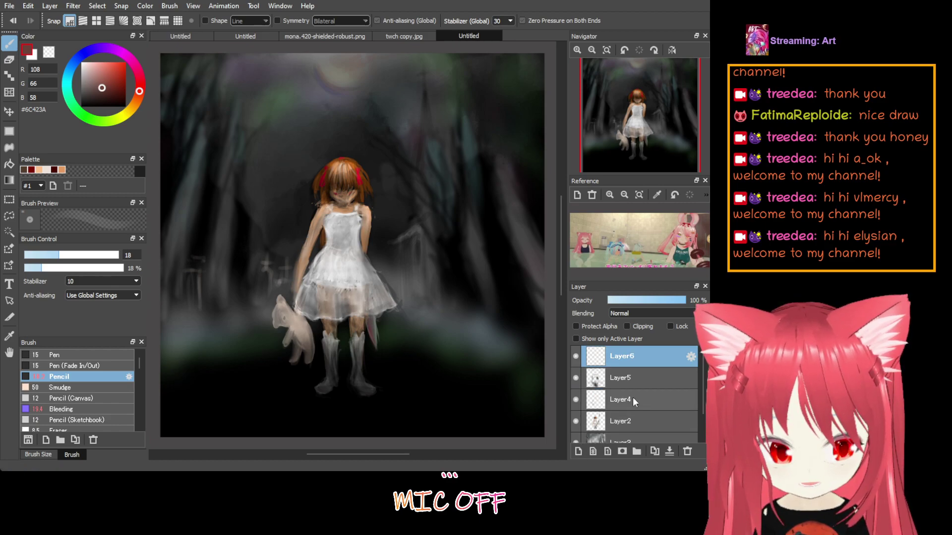
pyautogui.moveTo(111, 95); pyautogui.dragTo(125, 61)
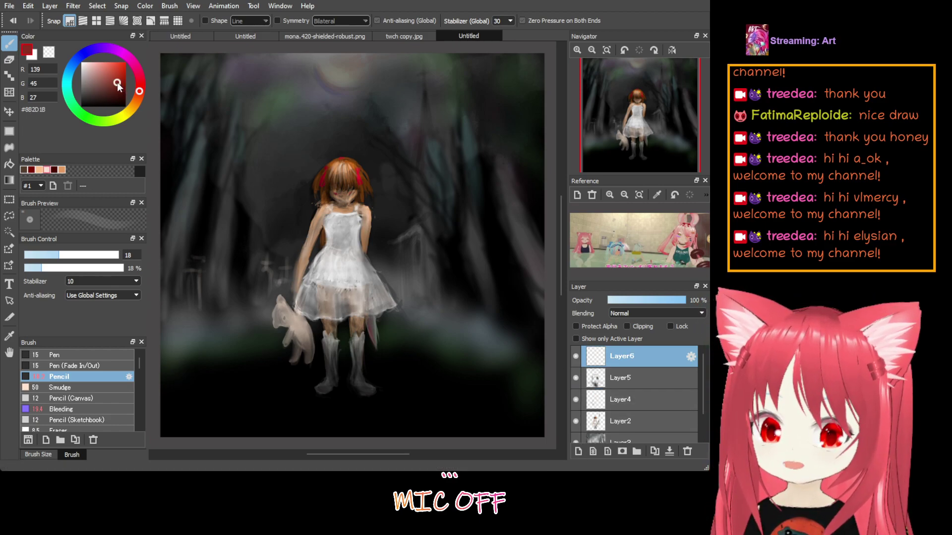
pyautogui.click(126, 53)
pyautogui.click(134, 62)
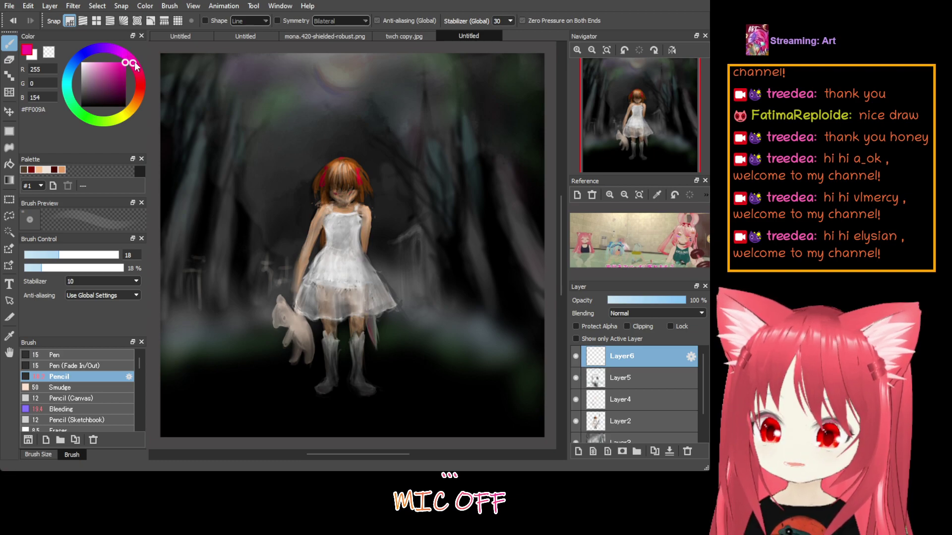
pyautogui.moveTo(128, 60); pyautogui.dragTo(127, 57)
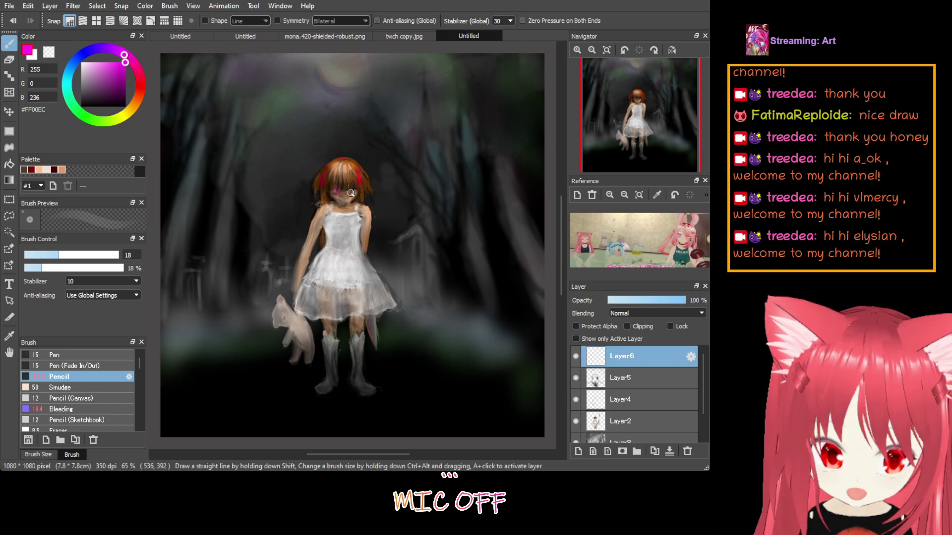
pyautogui.click(69, 268)
pyautogui.click(48, 255)
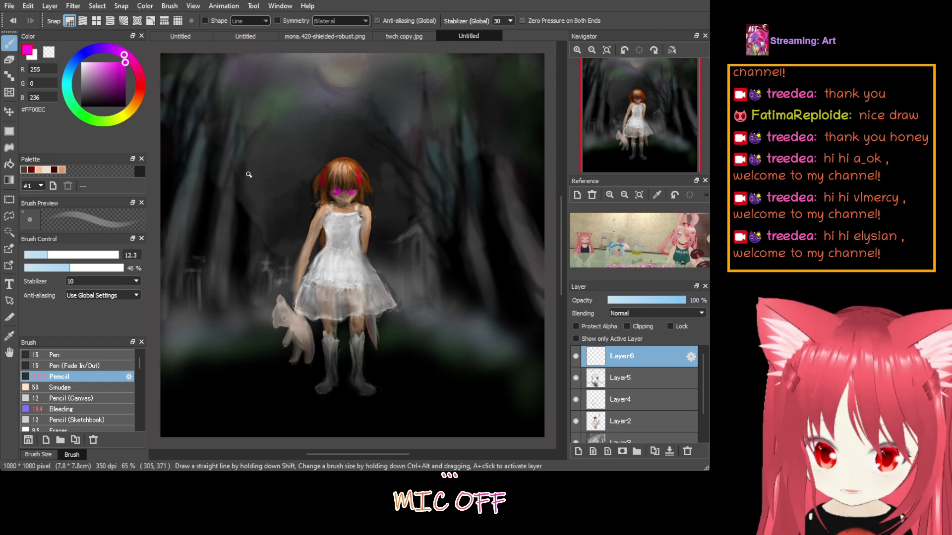
# Add red #FF1300 accents to the girl's dress and boot, and lower the eye layer's opacity to 55%
pyautogui.click(141, 87)
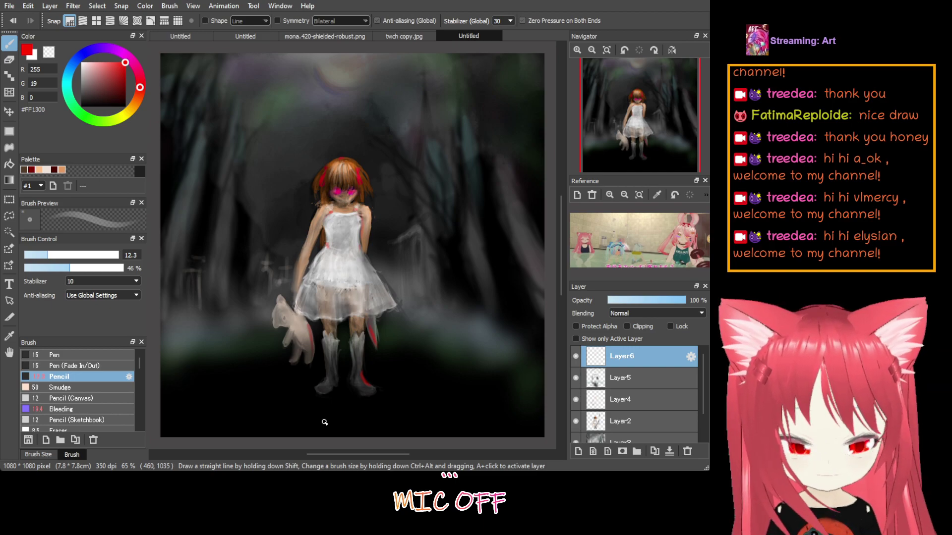
pyautogui.moveTo(643, 301)
pyautogui.mouseDown()
pyautogui.moveTo(692, 298)
pyautogui.moveTo(581, 305)
pyautogui.moveTo(657, 300)
pyautogui.moveTo(641, 301)
pyautogui.mouseUp()
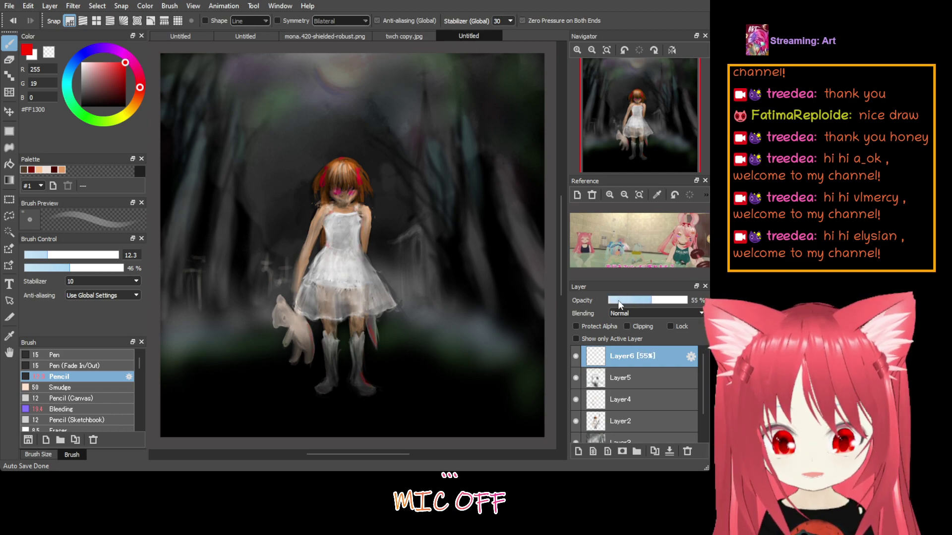
# Pick near-black #070606, and copy the entire orange 3DX logo from 3da.png into the forest girl painting
pyautogui.moveTo(82, 72); pyautogui.dragTo(82, 105)
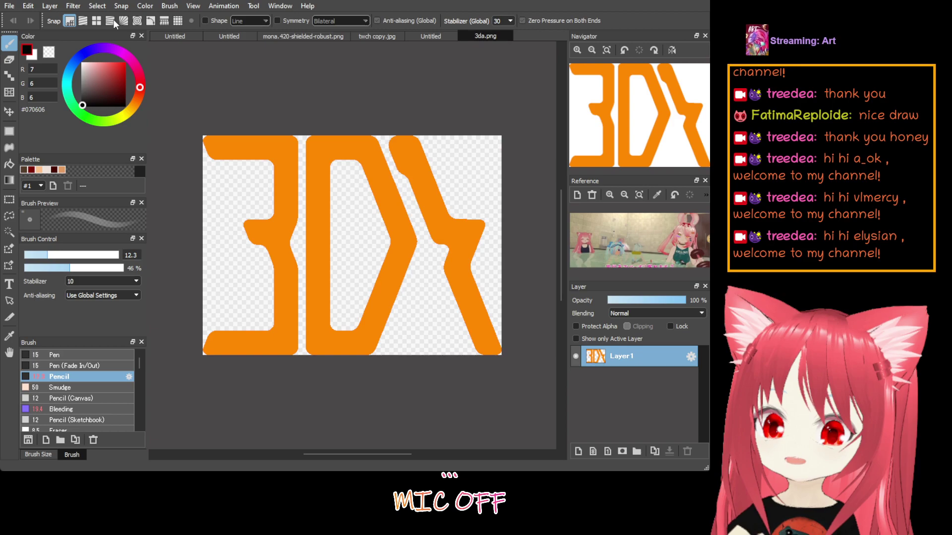
pyautogui.hotkey('ctrl', 'a')
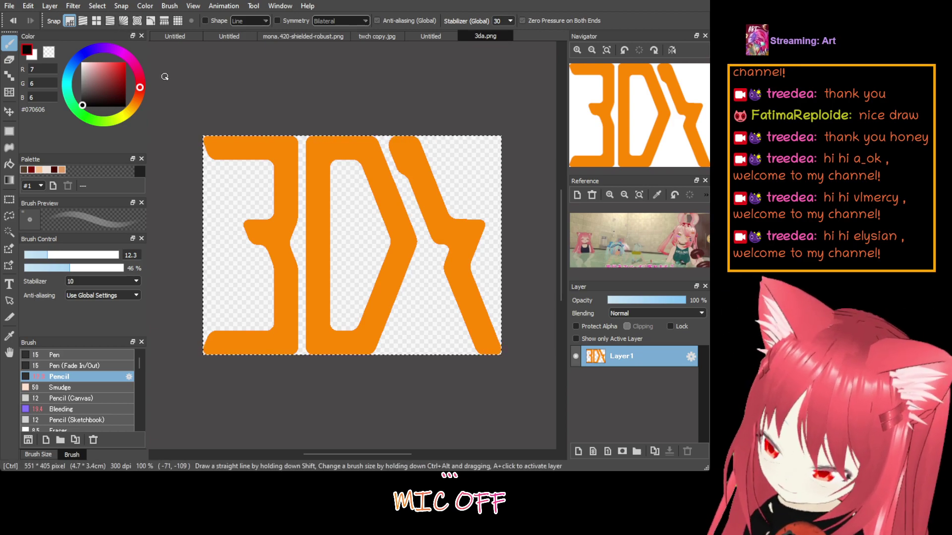
pyautogui.click(429, 37)
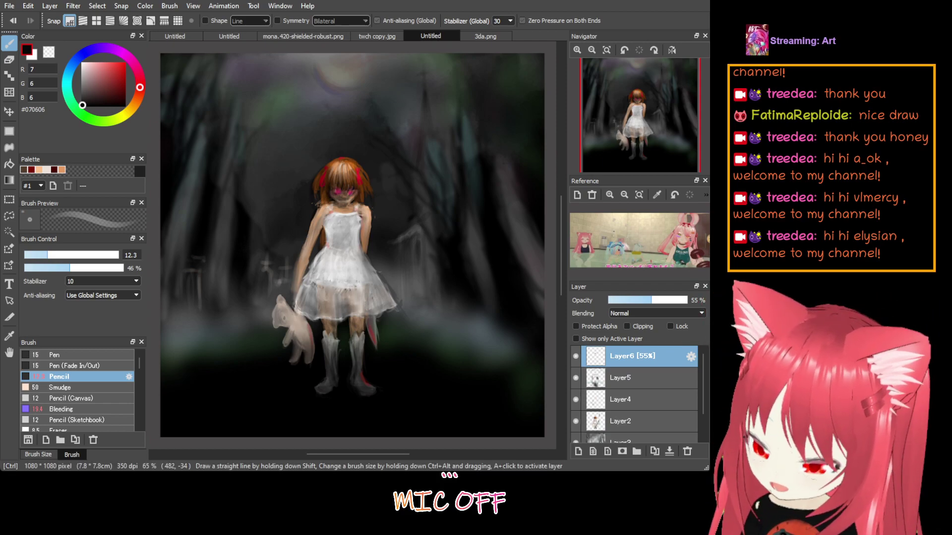
pyautogui.hotkey('ctrl', 'v')
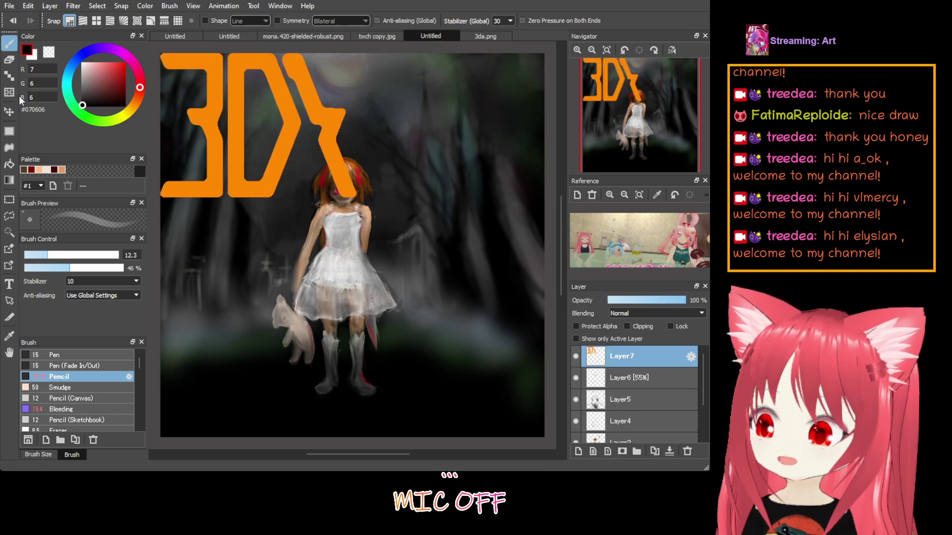
# Move the pasted logo to the lower-right corner of the forest painting and reduce its layer opacity to 4%
pyautogui.click(16, 112)
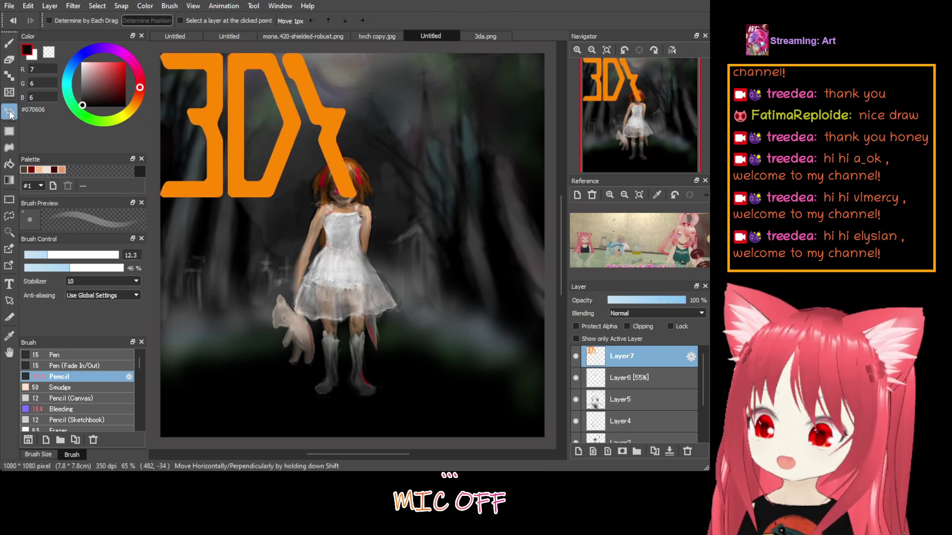
pyautogui.moveTo(253, 144); pyautogui.dragTo(432, 369)
pyautogui.moveTo(615, 299); pyautogui.dragTo(609, 300)
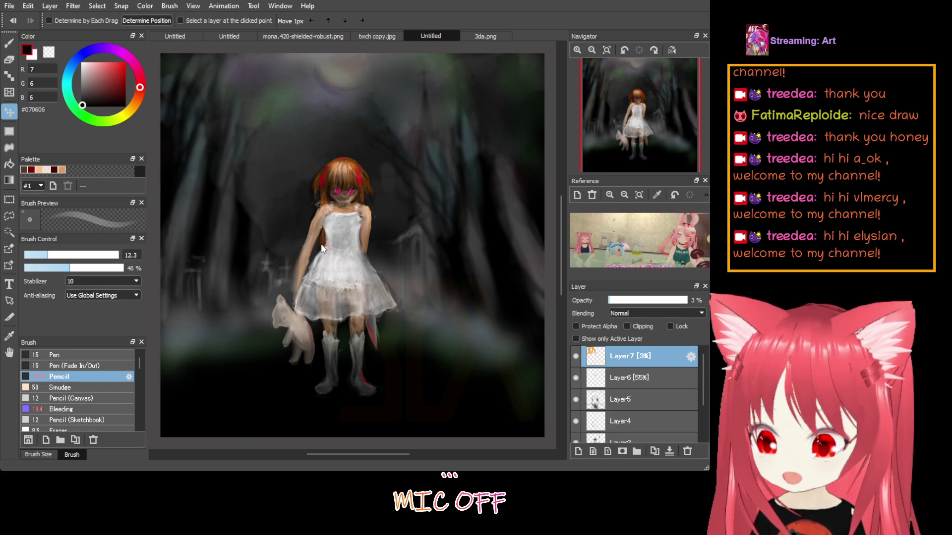
pyautogui.press('Right')
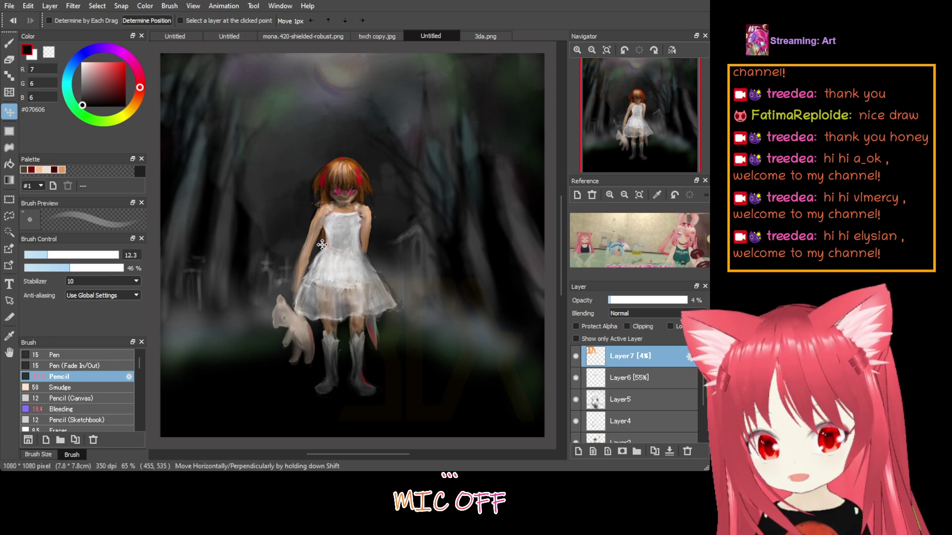
# Duplicate the faint logo layer, move the copy to the canvas's upper-left corner, and save the painting as 3deanight.mdp
pyautogui.click(651, 361)
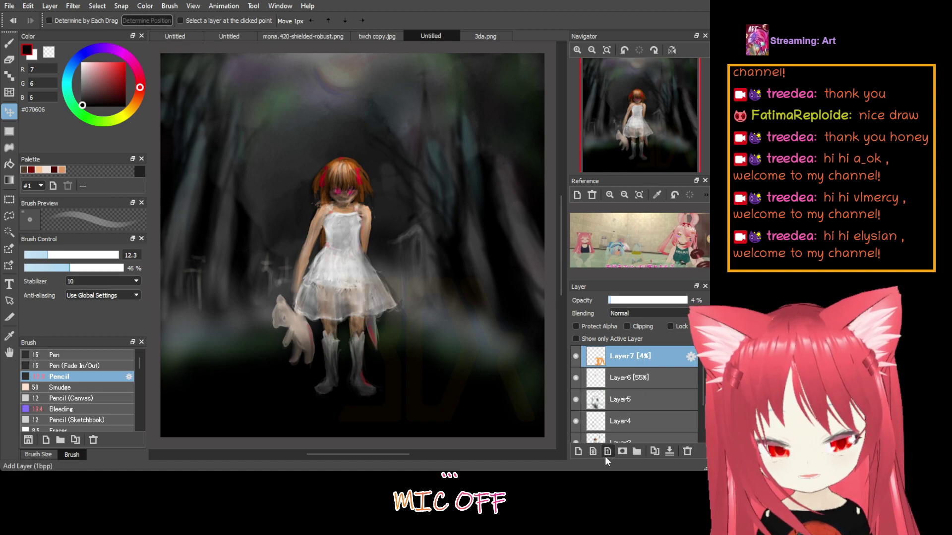
pyautogui.click(654, 451)
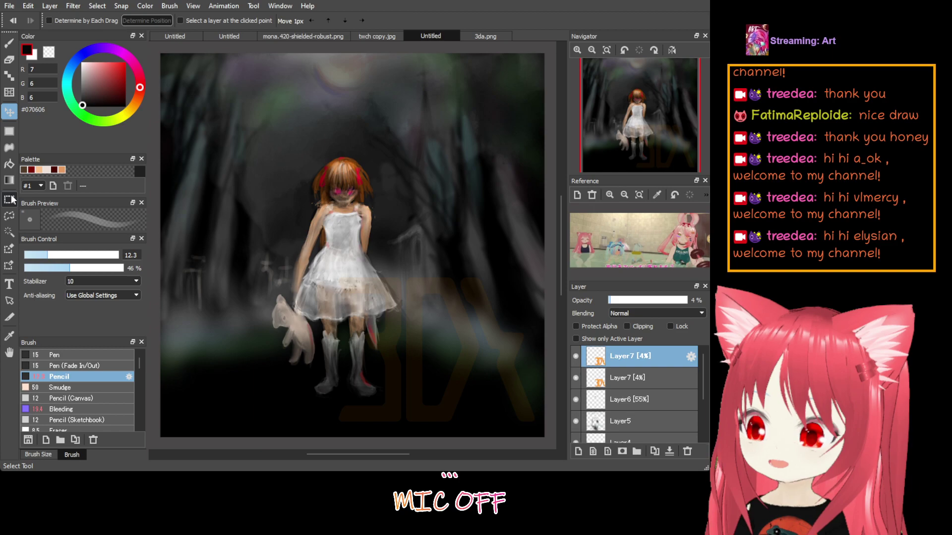
pyautogui.moveTo(410, 306); pyautogui.dragTo(248, 94)
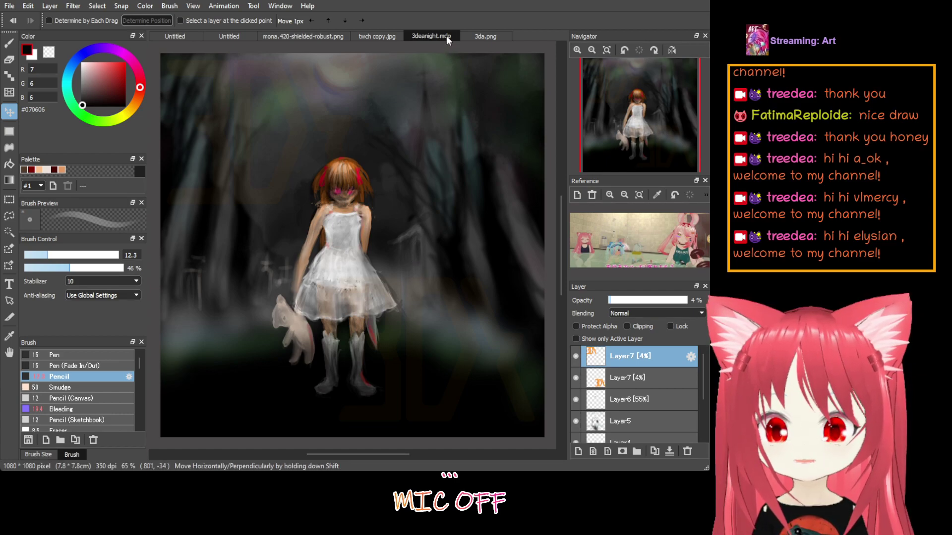
# Close the twch copy.jpg and mona.420-shielded-robust.png documents
pyautogui.click(365, 35)
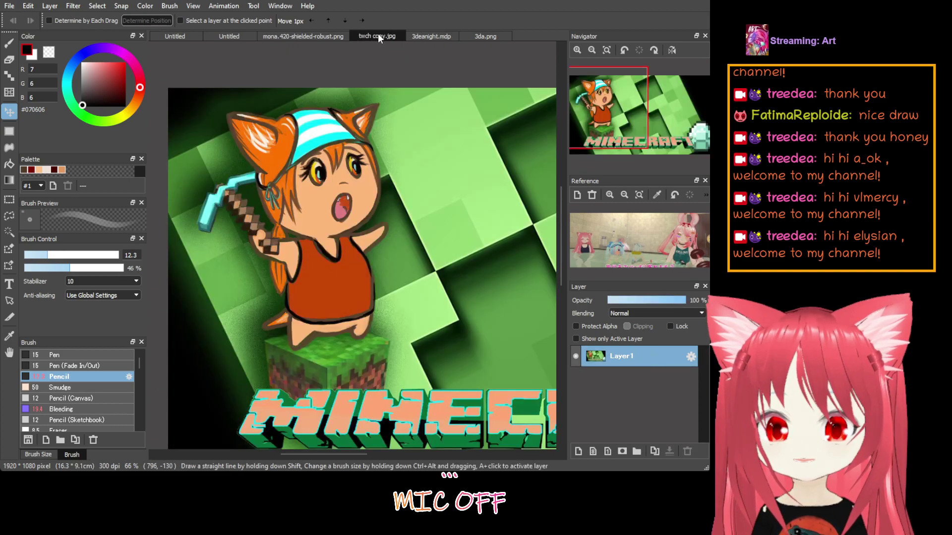
pyautogui.click(387, 36)
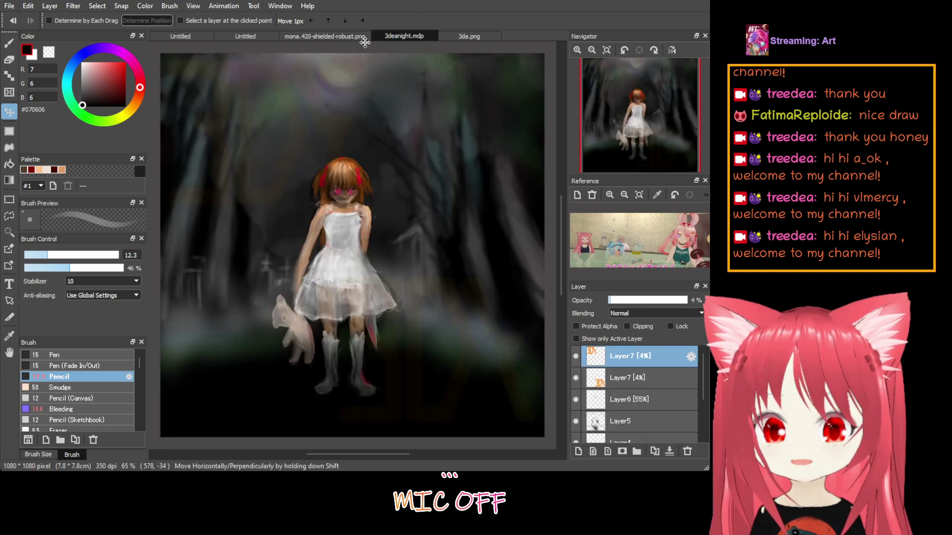
pyautogui.click(330, 39)
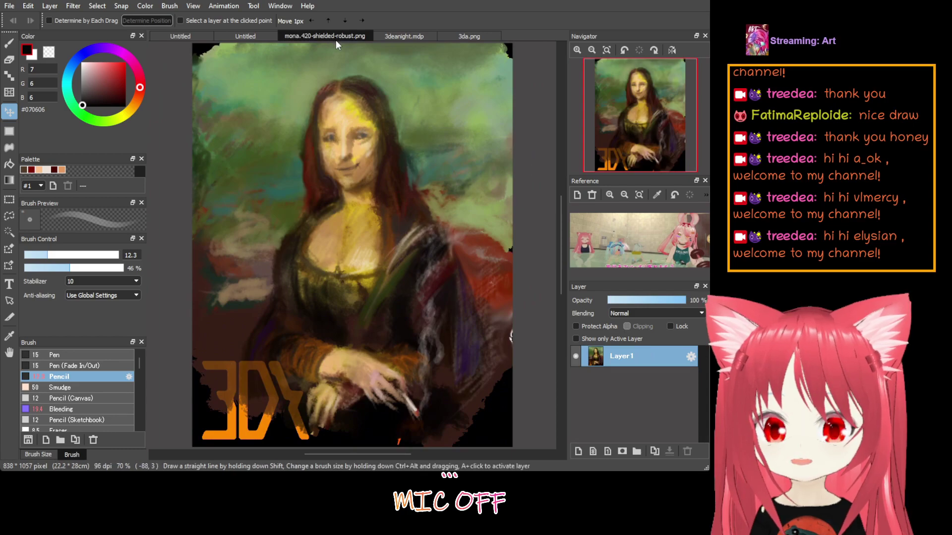
pyautogui.middleClick(336, 40)
# In the seated woman painting, darken the lap shadow, the leg and the arm contours on Layer4 with #070606 Pencil strokes
pyautogui.click(281, 38)
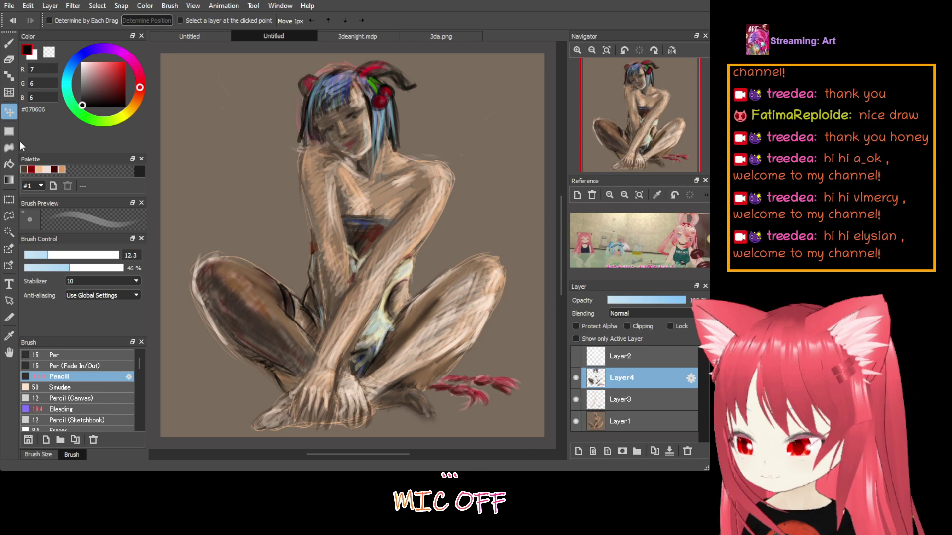
pyautogui.click(10, 42)
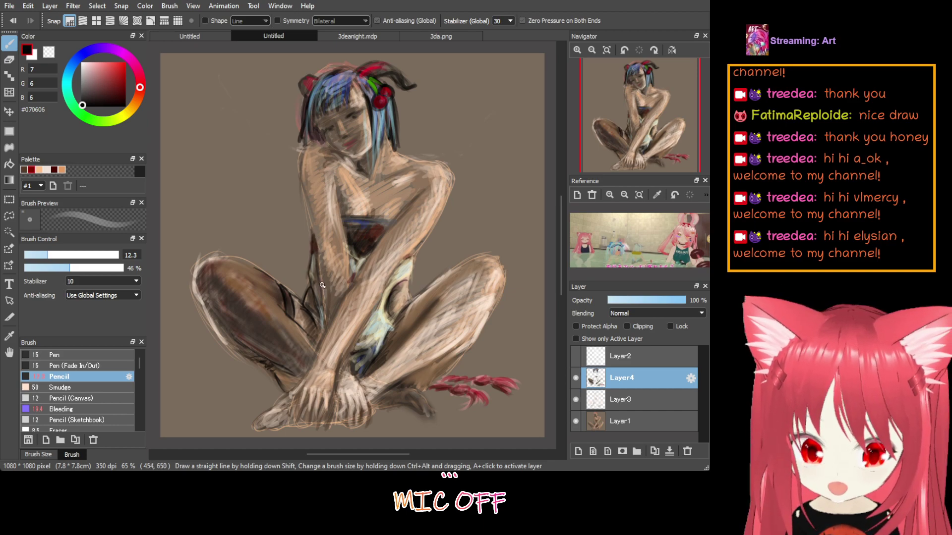
pyautogui.moveTo(322, 285); pyautogui.dragTo(326, 329)
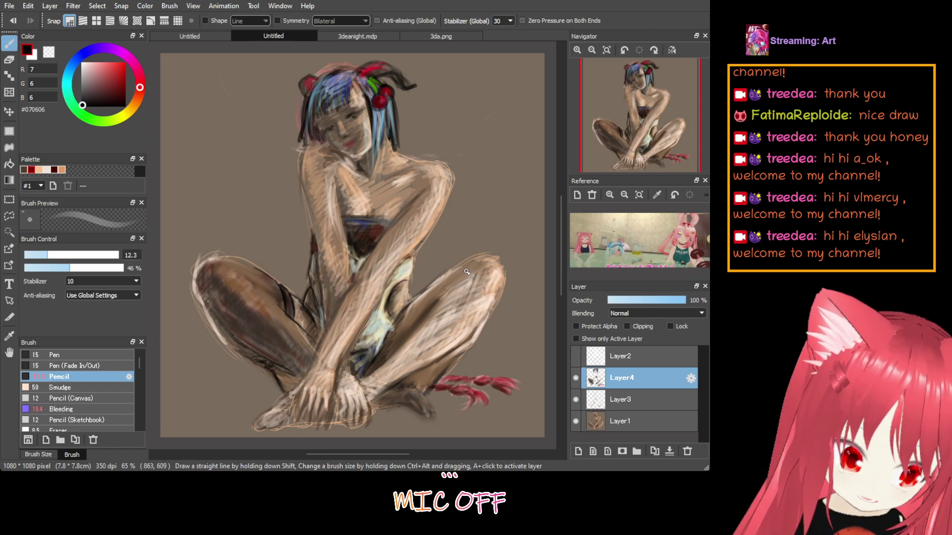
pyautogui.moveTo(466, 272); pyautogui.dragTo(385, 343)
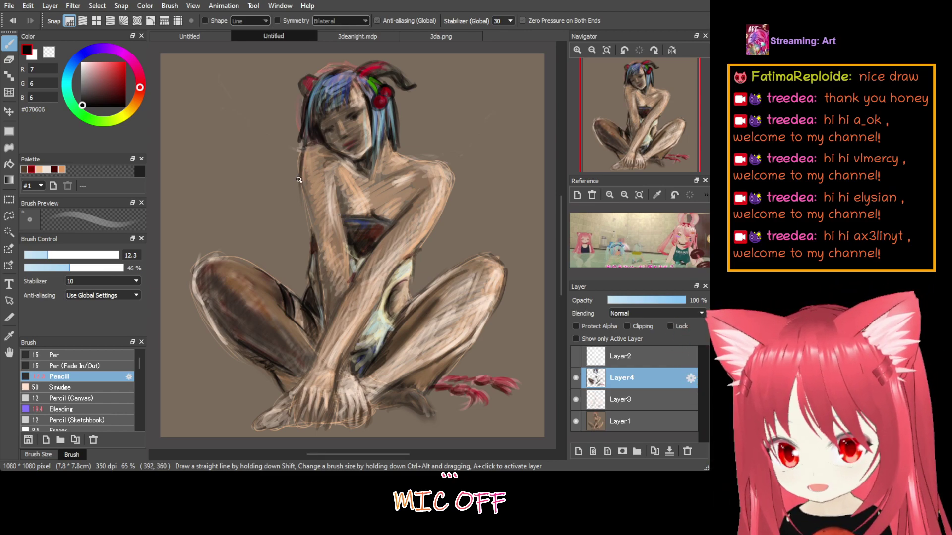
pyautogui.moveTo(302, 188); pyautogui.dragTo(312, 234)
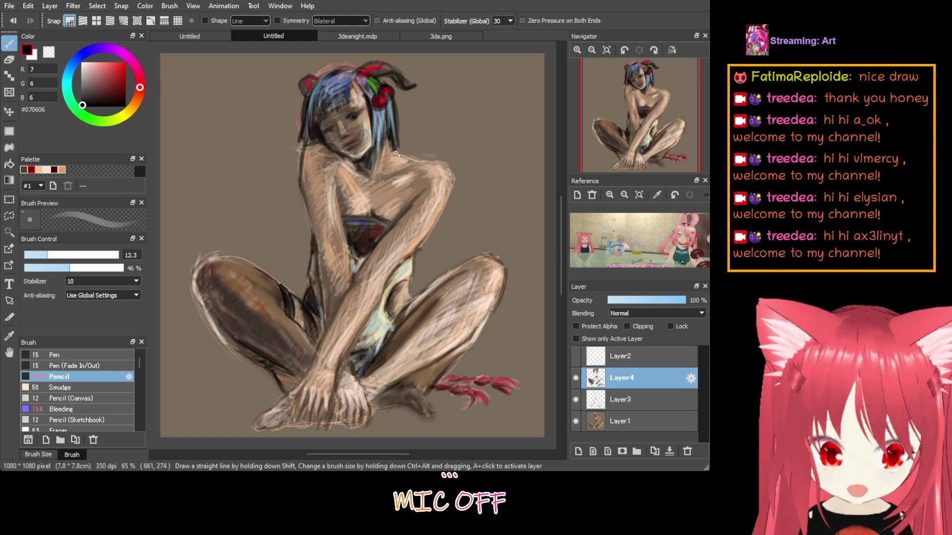
pyautogui.moveTo(444, 165)
pyautogui.mouseDown()
pyautogui.moveTo(452, 181)
pyautogui.moveTo(436, 221)
pyautogui.mouseUp()
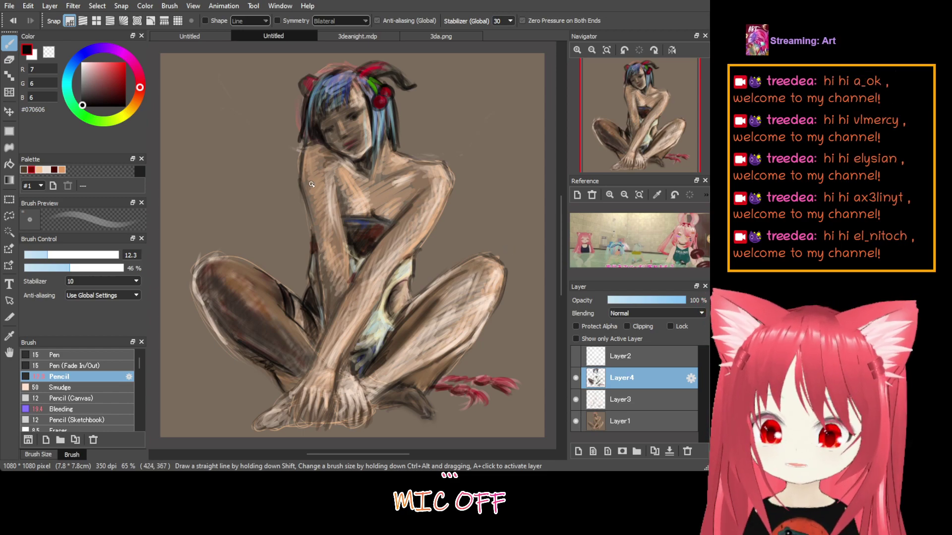
# Paste the 3DX logo into the seated woman painting, move it to the lower-left corner and set its opacity to 10%
pyautogui.hotkey('ctrl', 'v')
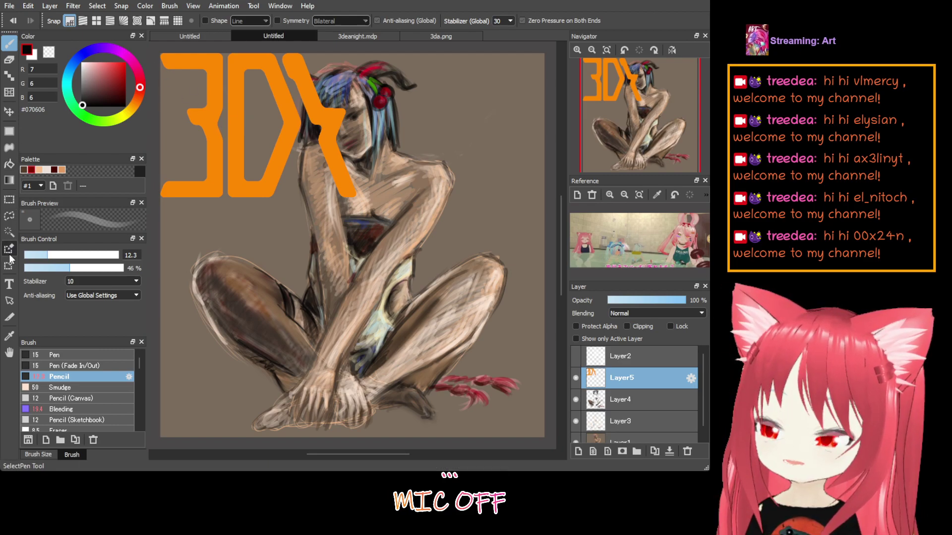
pyautogui.click(9, 112)
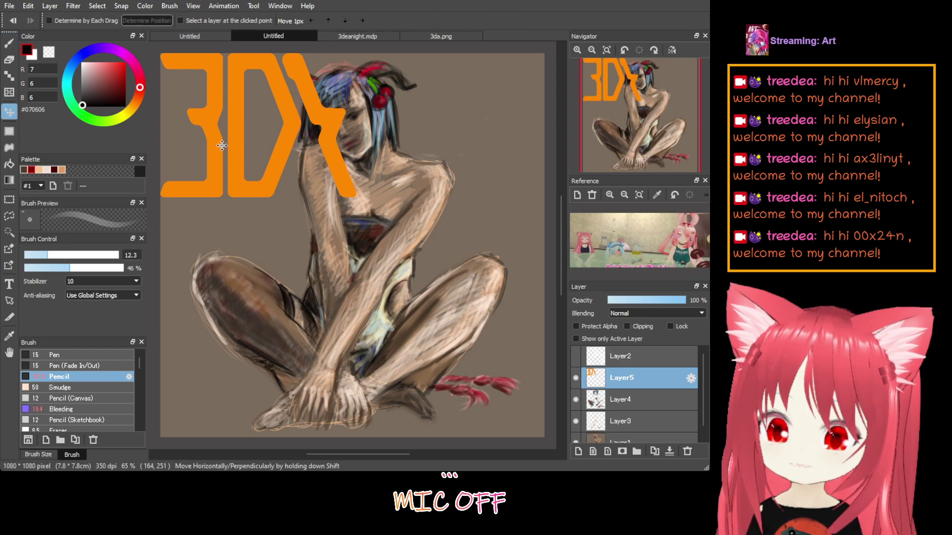
pyautogui.moveTo(226, 145)
pyautogui.mouseDown()
pyautogui.moveTo(288, 196)
pyautogui.moveTo(407, 193)
pyautogui.moveTo(409, 221)
pyautogui.moveTo(405, 385)
pyautogui.moveTo(236, 377)
pyautogui.mouseUp()
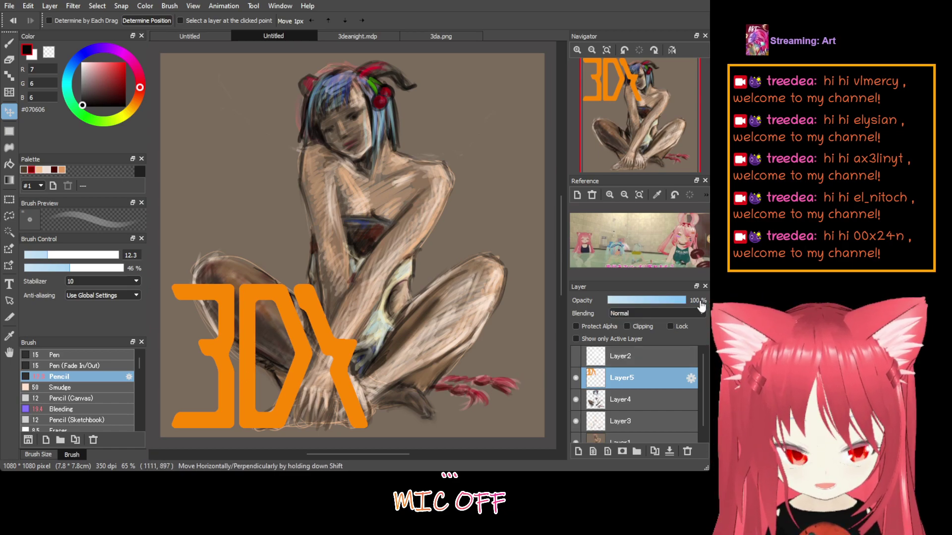
pyautogui.moveTo(647, 301); pyautogui.dragTo(615, 300)
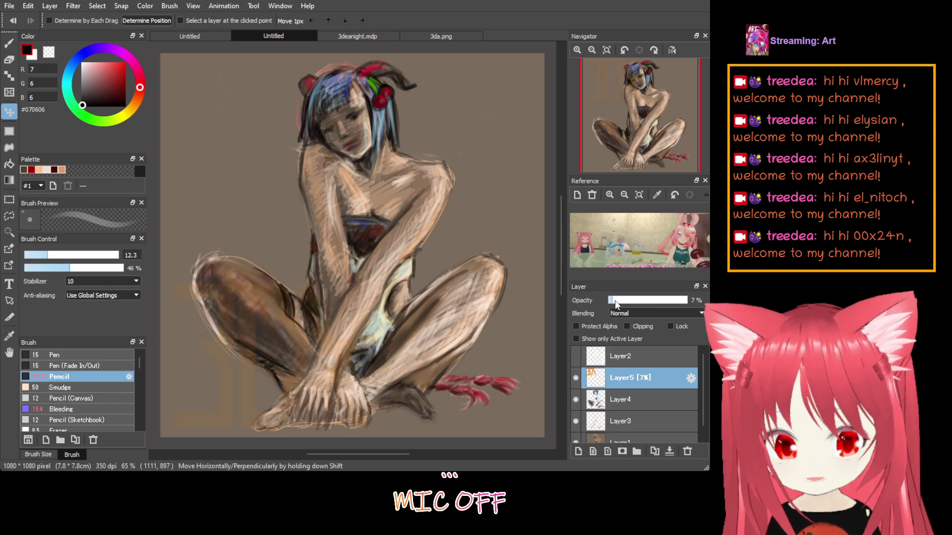
pyautogui.click(615, 301)
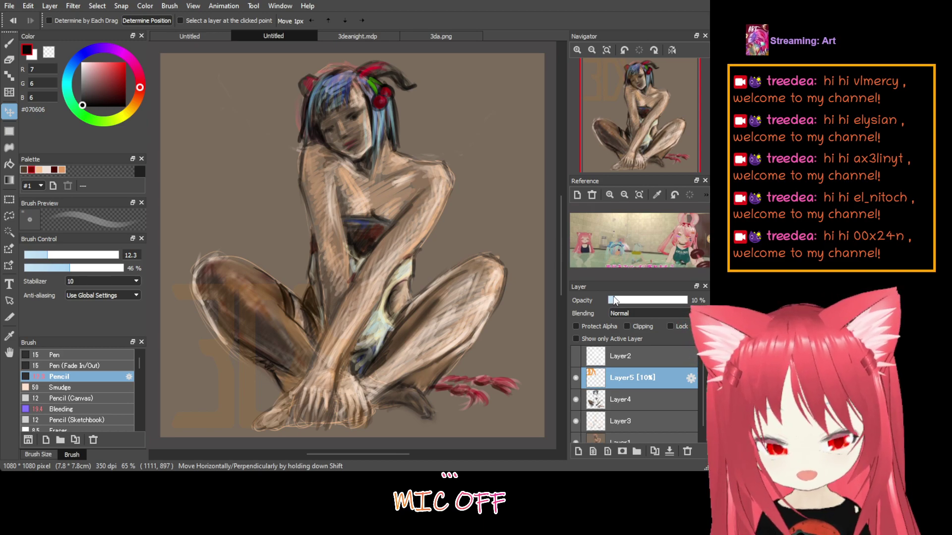
# Duplicate the faint logo layer, move the copy to the canvas's upper-right corner, and save the painting as ganyu.mdp
pyautogui.click(655, 452)
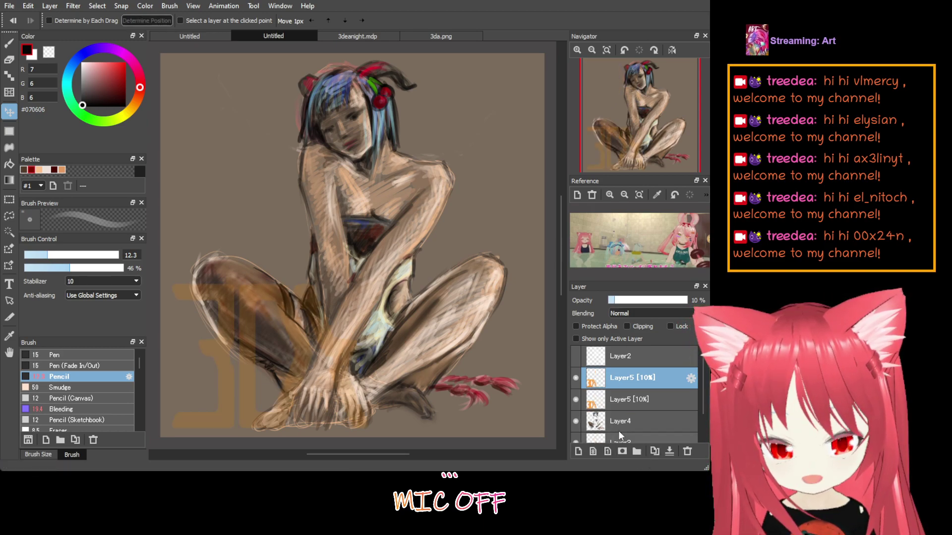
pyautogui.moveTo(298, 344); pyautogui.dragTo(463, 128)
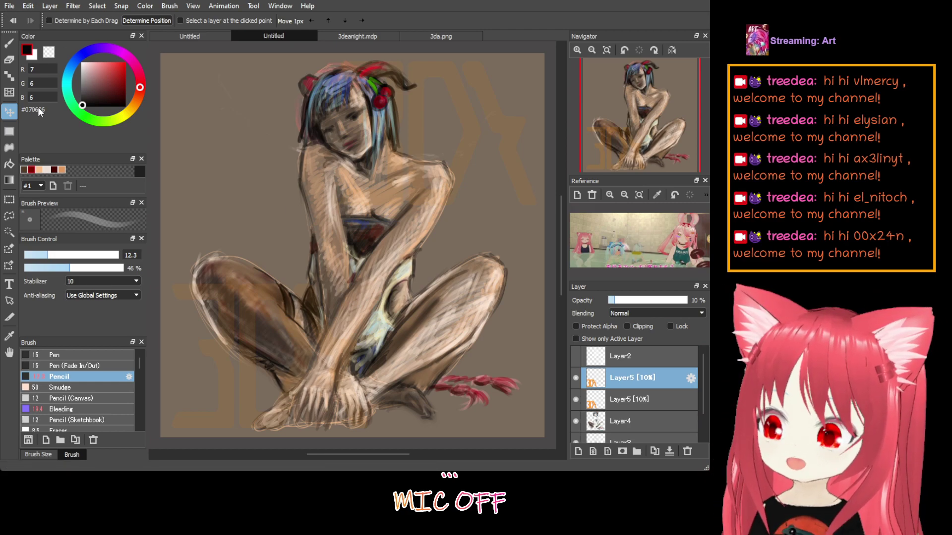
pyautogui.press('Return')
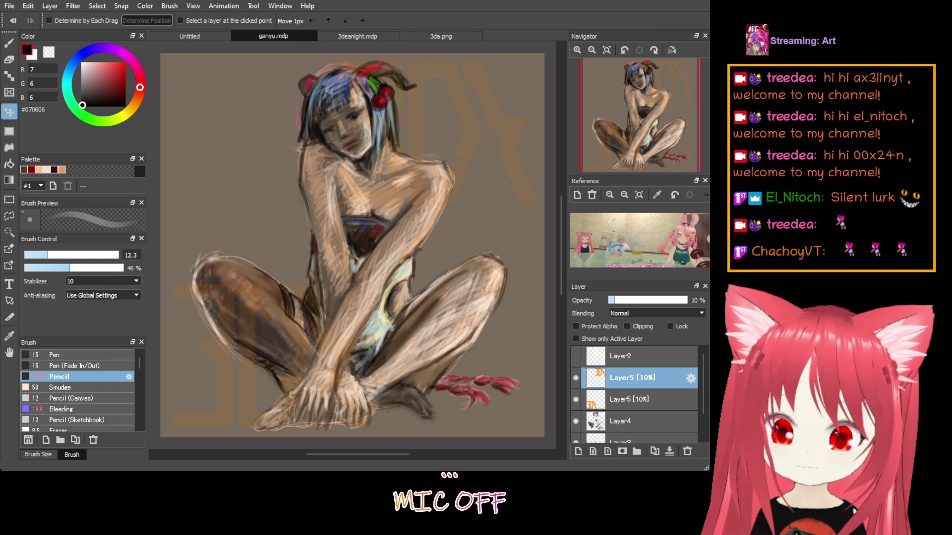
# Close the untitled pumpkin girl drawing and return to the 3deanight.mdp painting
pyautogui.click(200, 35)
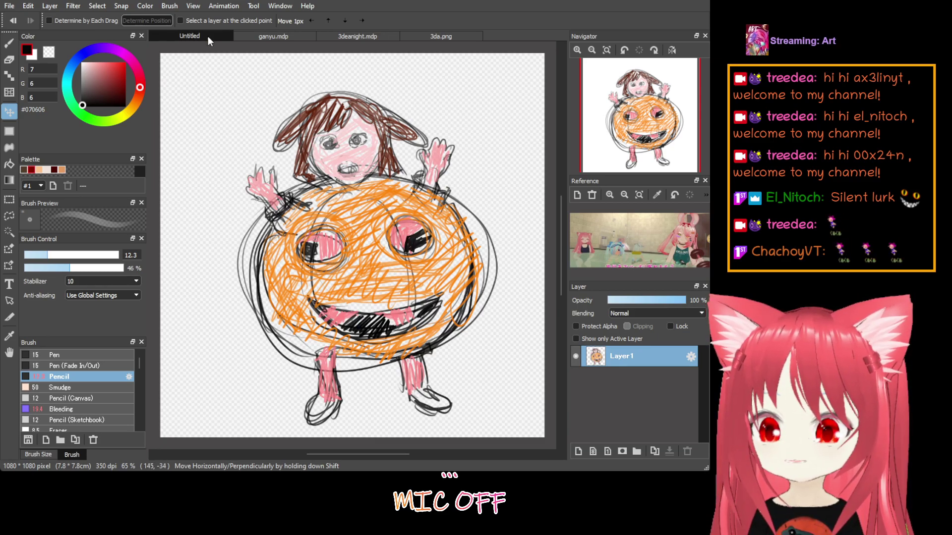
pyautogui.hotkey('ctrl', 'w')
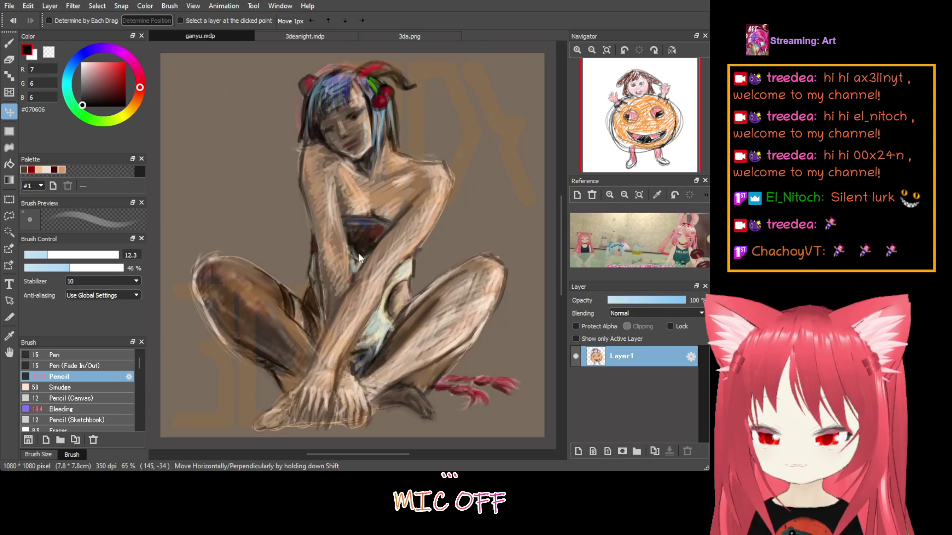
pyautogui.click(322, 39)
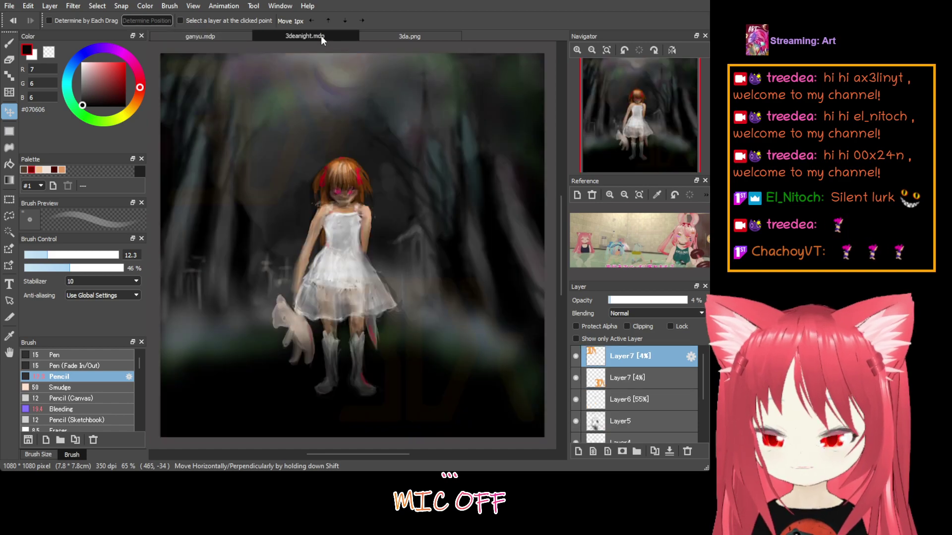